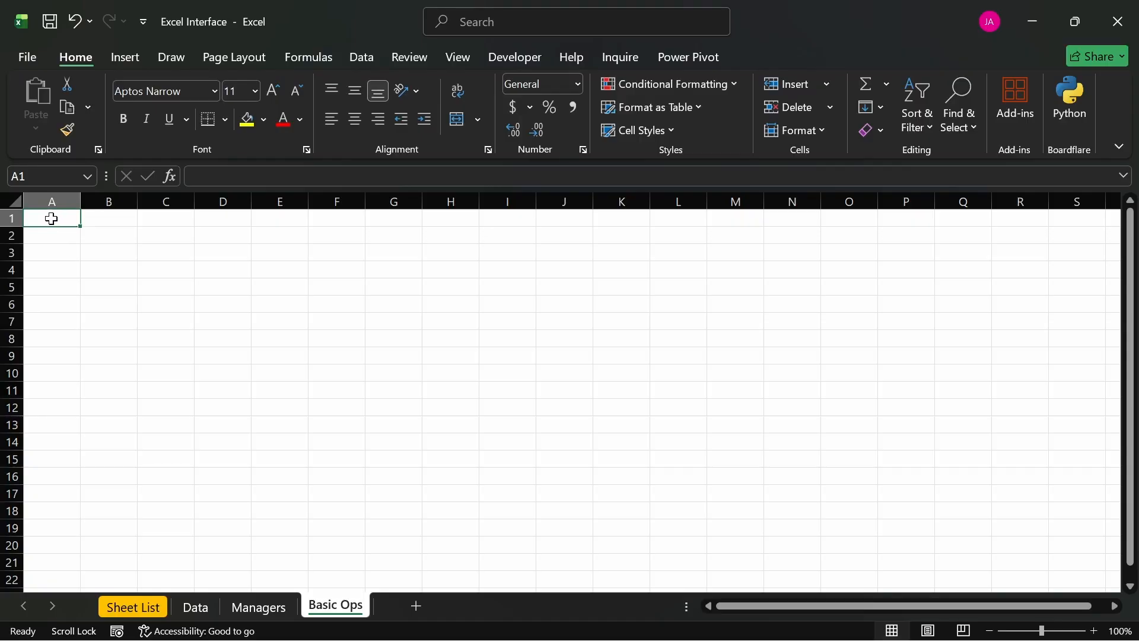
- Enter the column headers Group 1 in cell A1 and Group 2 in cell B1
{"action": "left_click_drag", "start_coordinate": [40, 219], "coordinate": [414, 219]}
{"action": "left_click", "coordinate": [163, 221]}
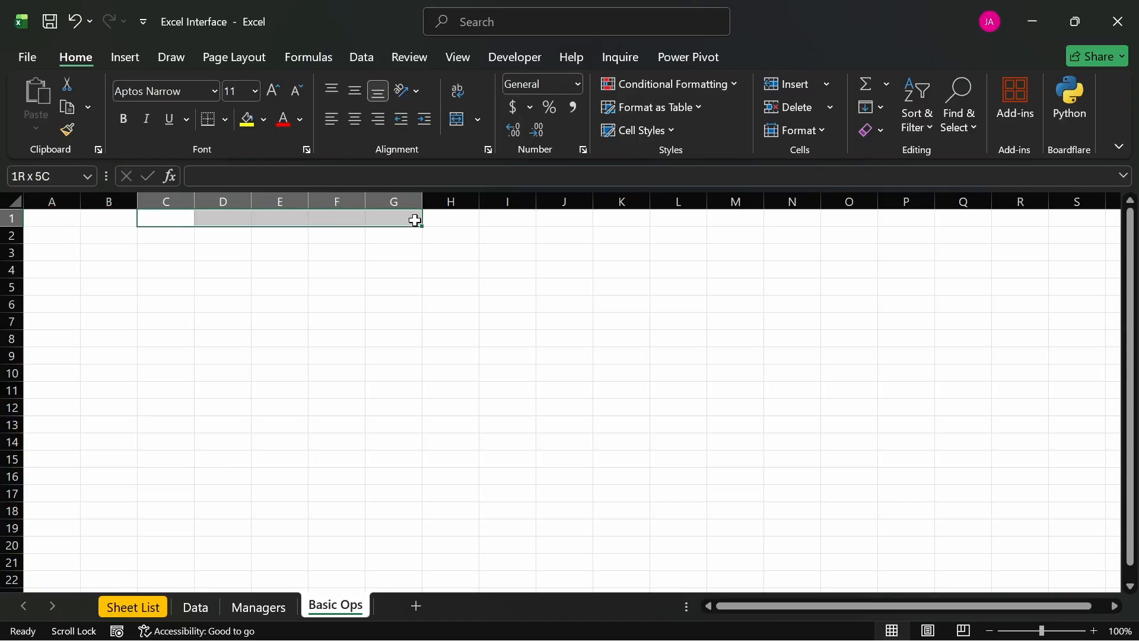
{"action": "left_click", "coordinate": [44, 217]}
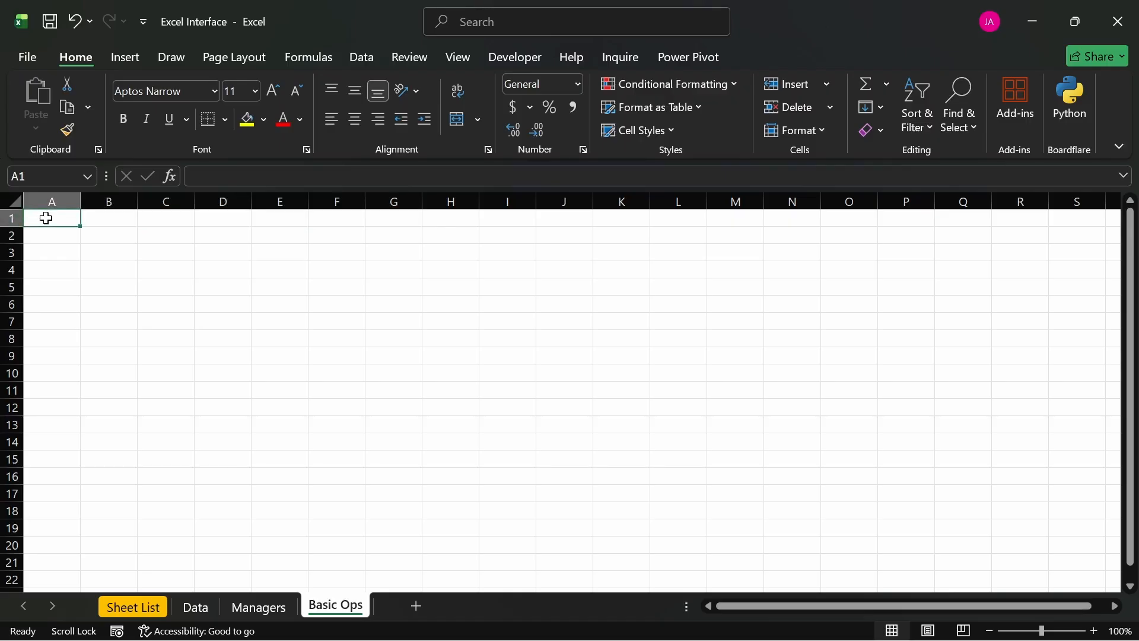
{"action": "type", "text": "g"}
{"action": "key", "text": "BackSpace"}
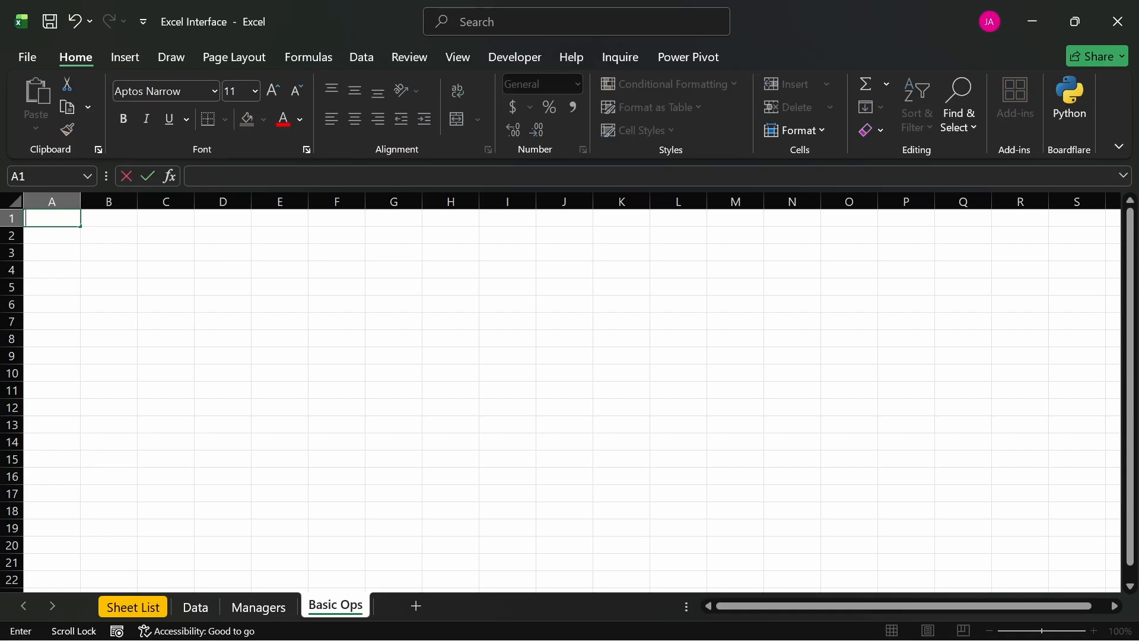
{"action": "key", "text": "BackSpace"}
{"action": "key", "text": "BackSpace"}
{"action": "type", "text": "gO"}
{"action": "key", "text": "BackSpace"}
{"action": "key", "text": "BackSpace"}
{"action": "type", "text": "Group 1"}
{"action": "key", "text": "Tab"}
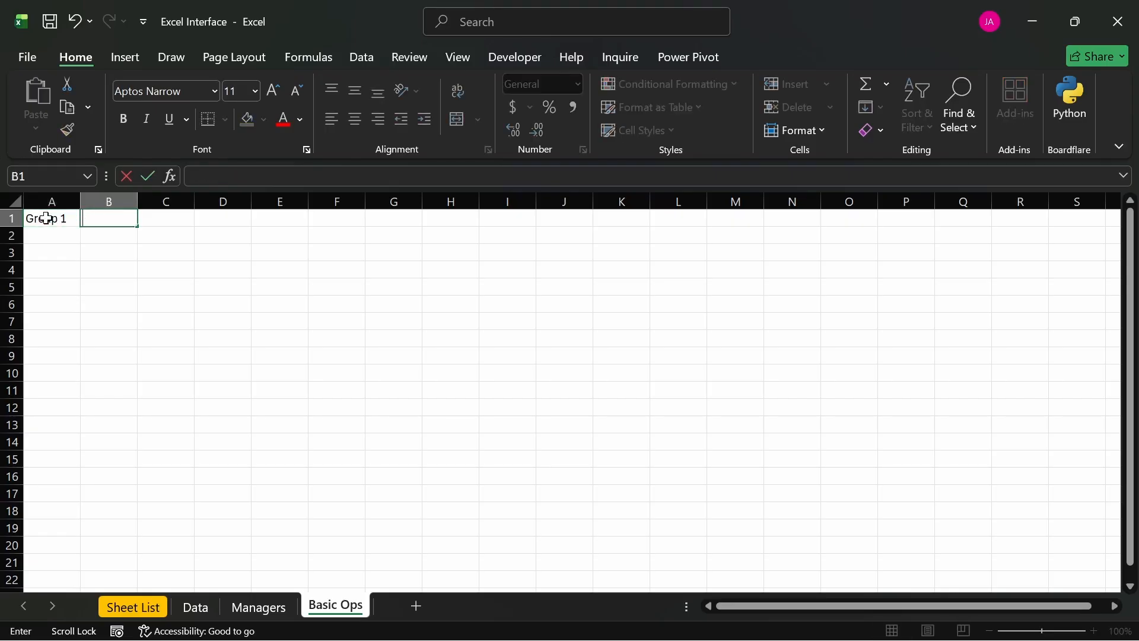
{"action": "type", "text": "Group 2"}
{"action": "key", "text": "Return"}
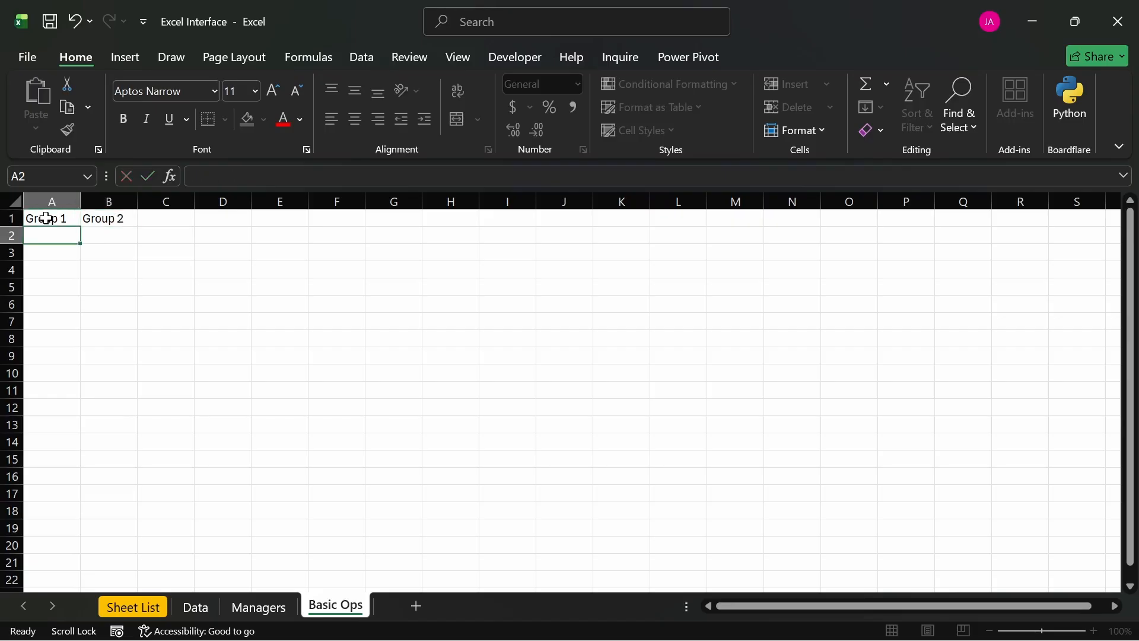
- Enter the formula =RANDBETWEEN(20, 50) in cell A2 under the Group 1 header
{"action": "type", "text": "=rand"}
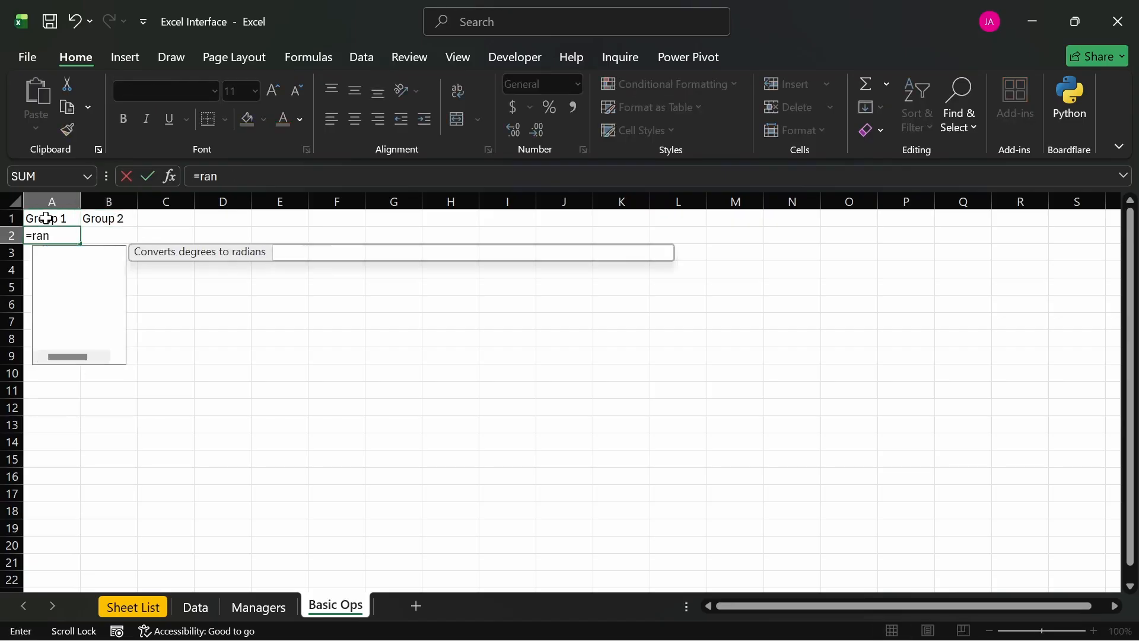
{"action": "key", "text": "Down"}
{"action": "key", "text": "Down"}
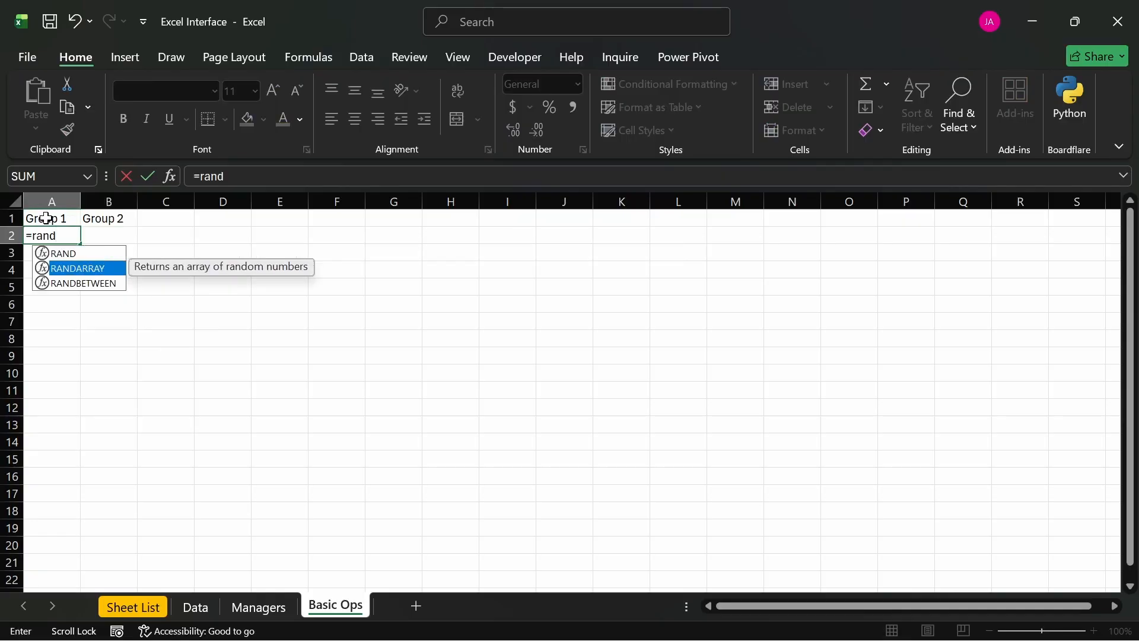
{"action": "key", "text": "Tab"}
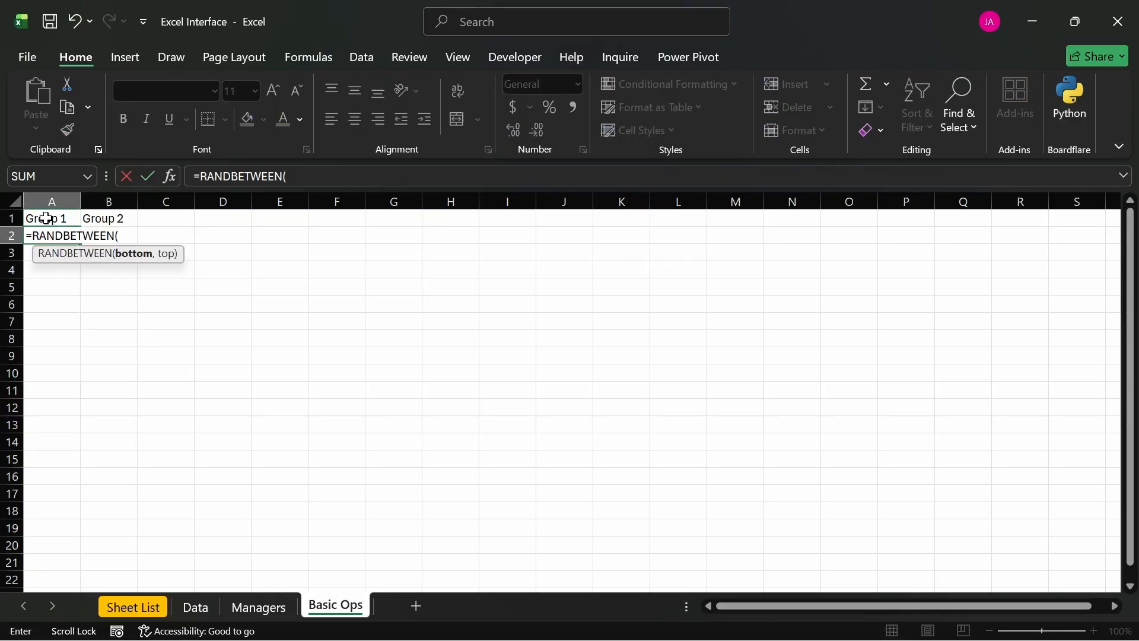
{"action": "type", "text": "20, 50"}
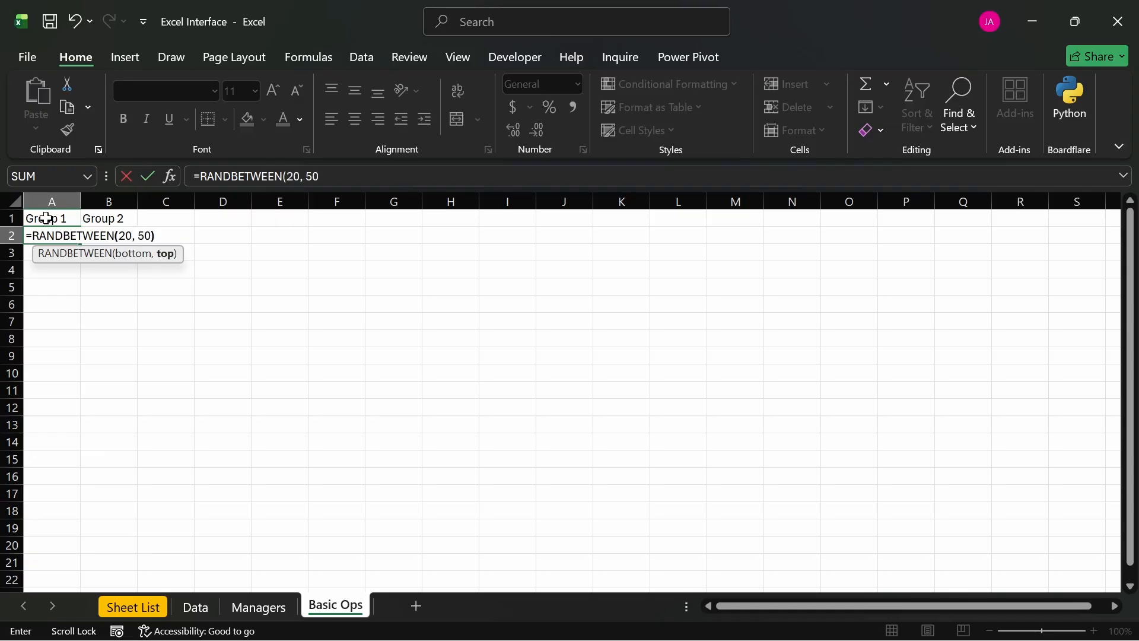
{"action": "type", "text": ")"}
{"action": "key", "text": "Return"}
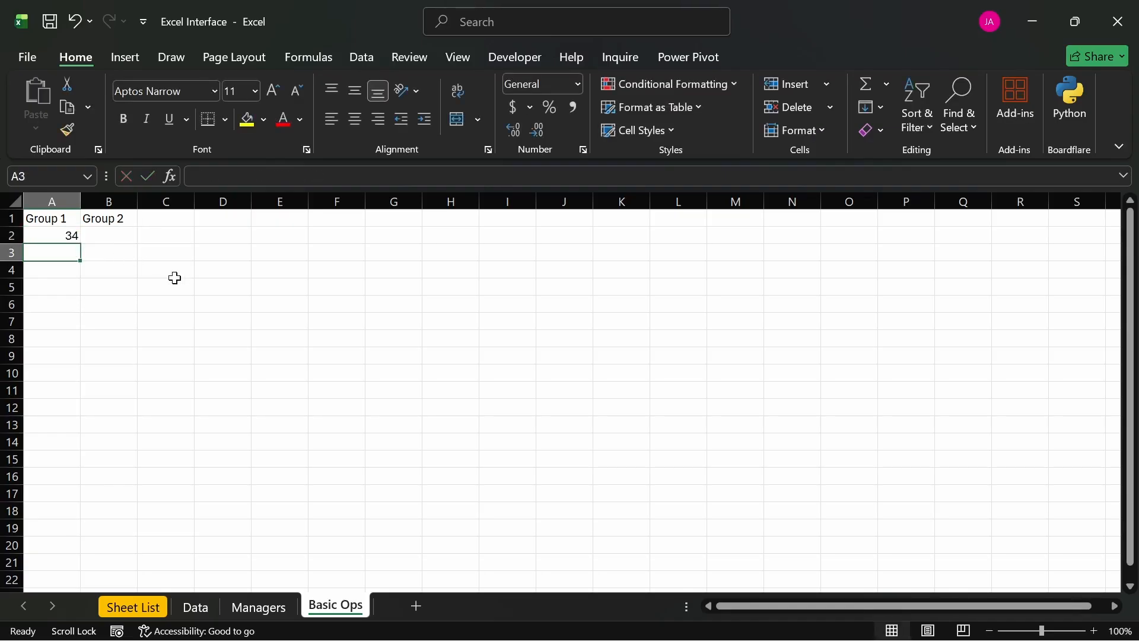
- Fill the random-number formula from A2 down to A11, then copy it into B2 and fill down to B11
{"action": "left_click", "coordinate": [43, 234]}
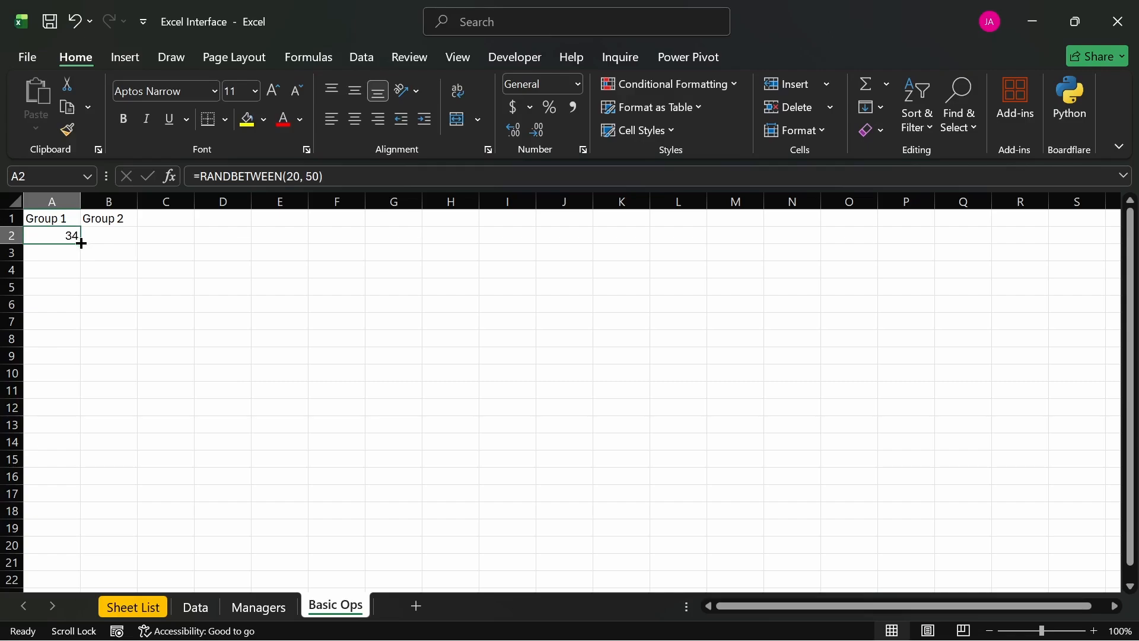
{"action": "left_click_drag", "start_coordinate": [82, 243], "coordinate": [85, 396]}
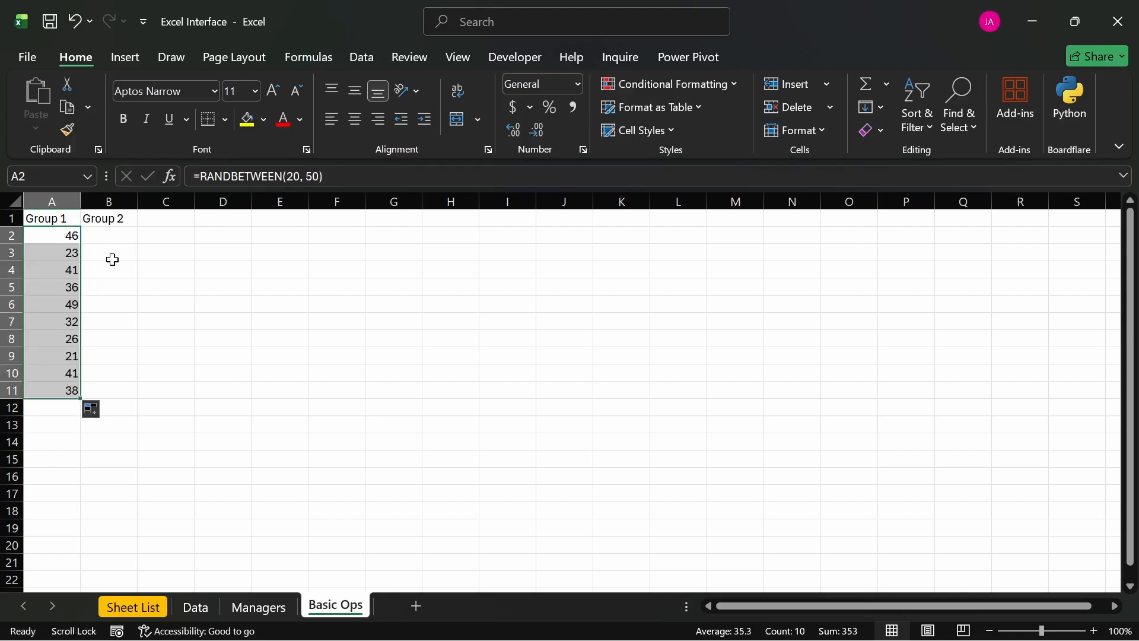
{"action": "left_click", "coordinate": [116, 234]}
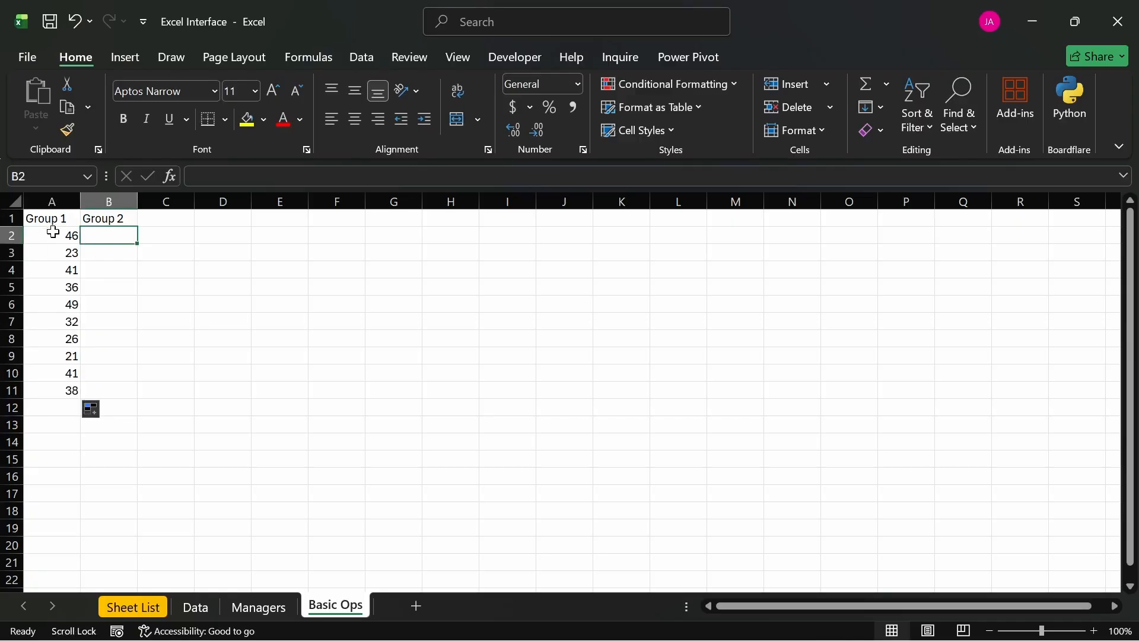
{"action": "left_click", "coordinate": [76, 236]}
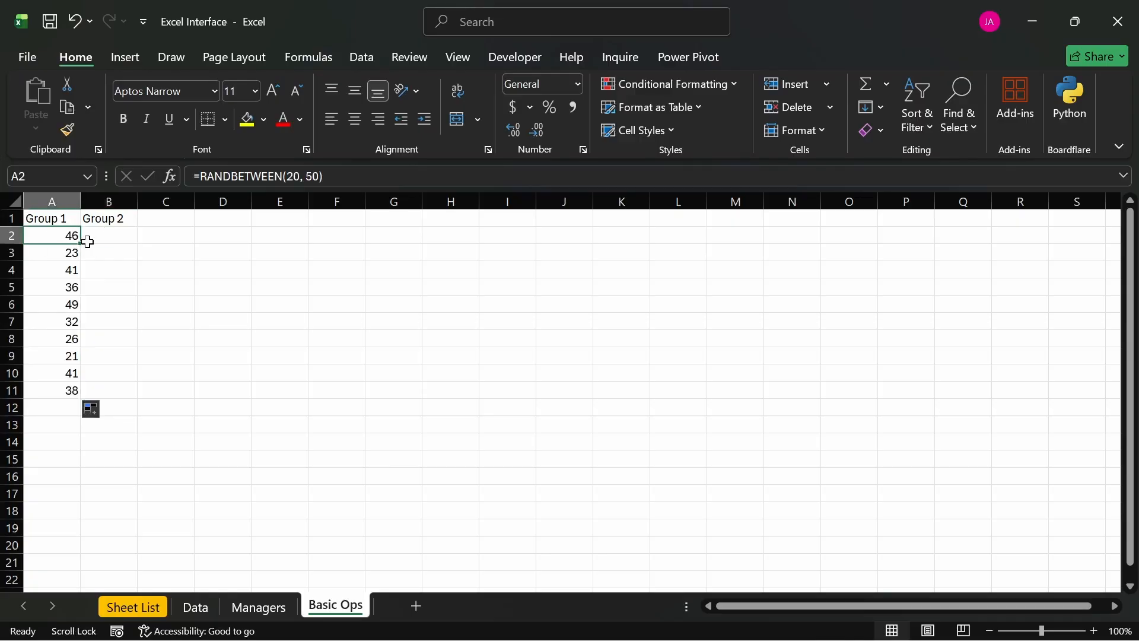
{"action": "left_click_drag", "start_coordinate": [82, 245], "coordinate": [132, 249]}
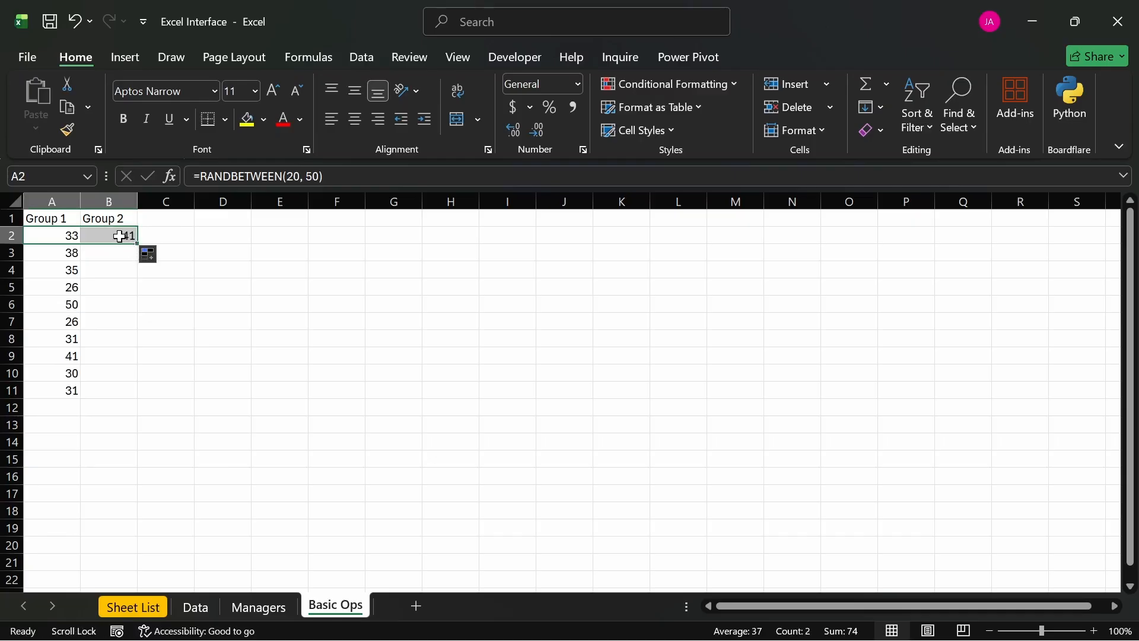
{"action": "left_click", "coordinate": [119, 235]}
{"action": "left_click_drag", "start_coordinate": [138, 244], "coordinate": [140, 392]}
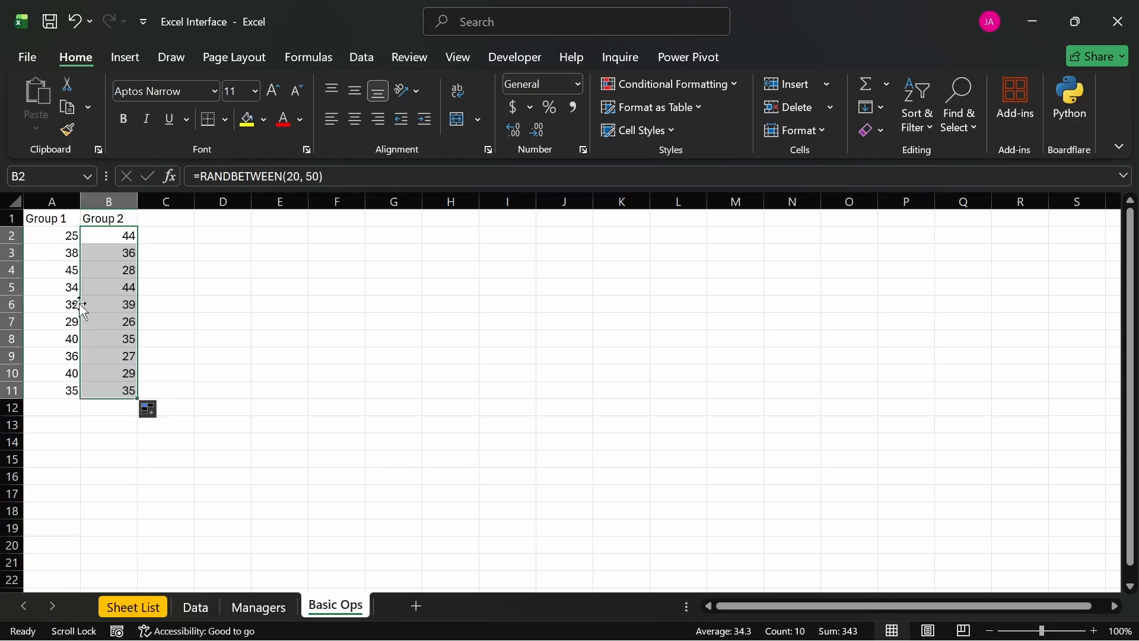
{"action": "left_click", "coordinate": [54, 219]}
{"action": "double_click", "coordinate": [57, 219]}
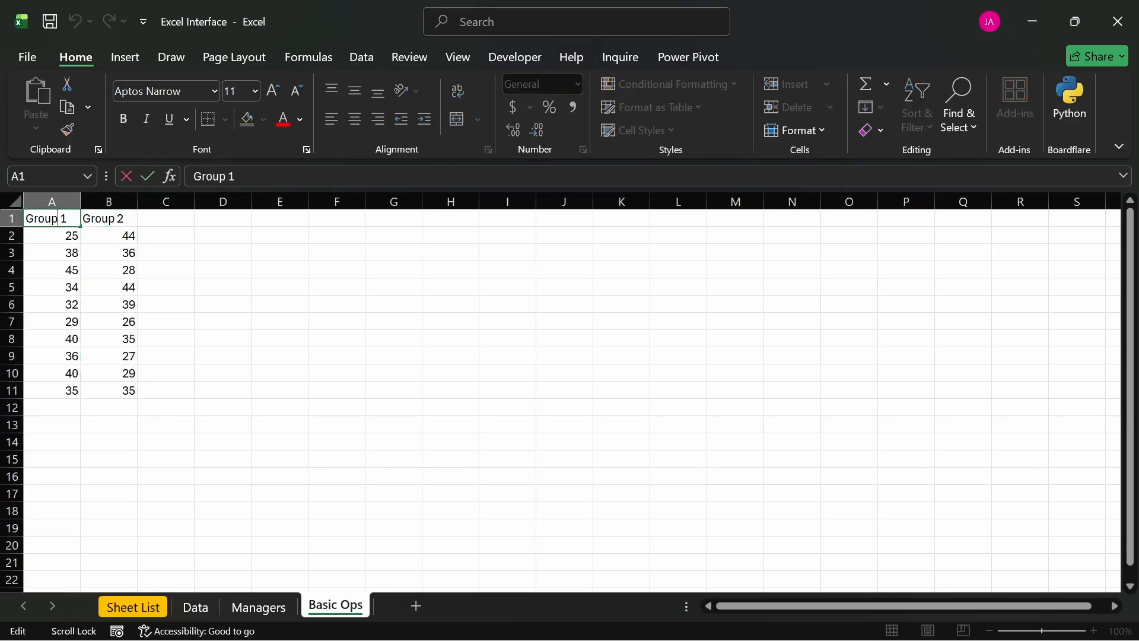
{"action": "left_click_drag", "start_coordinate": [58, 219], "coordinate": [25, 219]}
{"action": "left_click", "coordinate": [351, 349]}
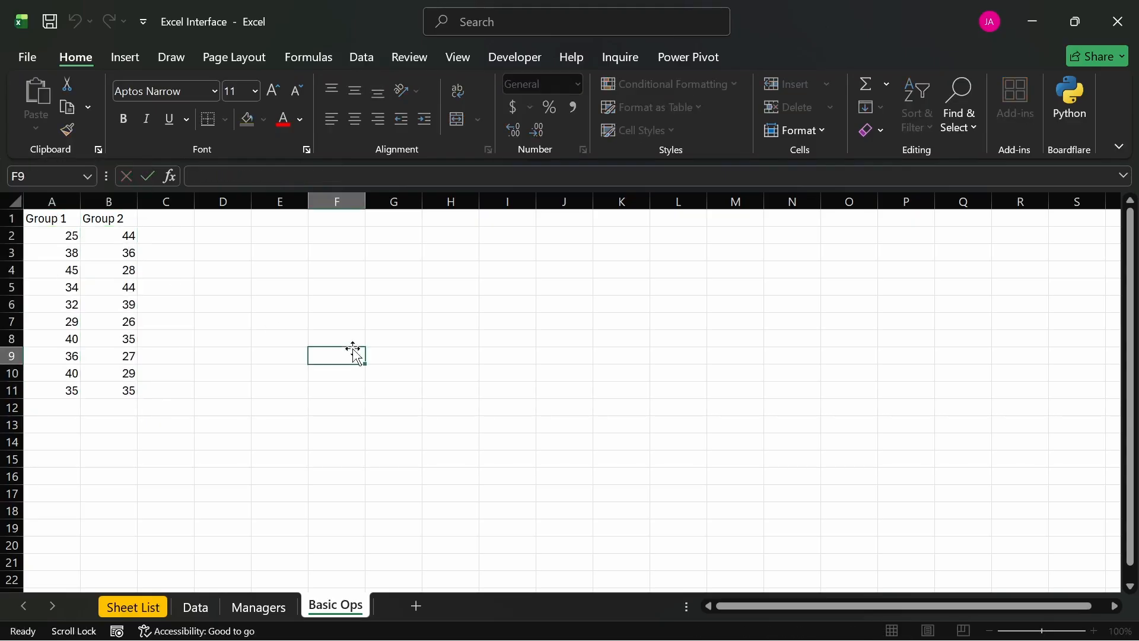
- Replace the random-number formulas in A2:B11 with static numbers by copying the range and pasting it over itself as Values
{"action": "left_click_drag", "start_coordinate": [81, 245], "coordinate": [119, 389]}
{"action": "key", "text": "ctrl+c"}
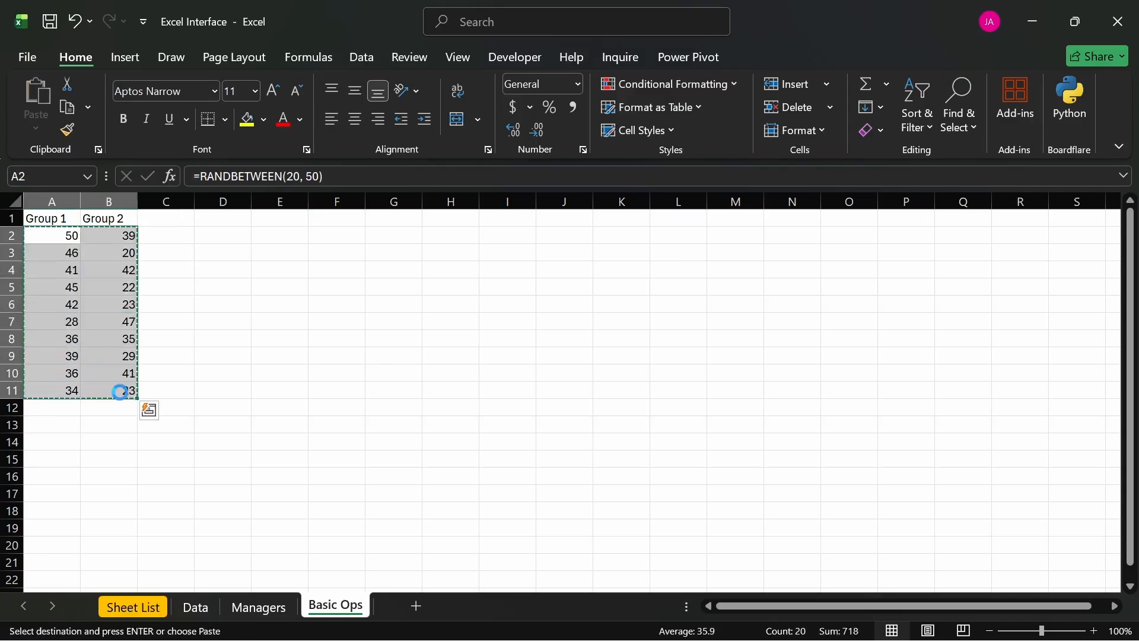
{"action": "key", "text": "ctrl+alt+v"}
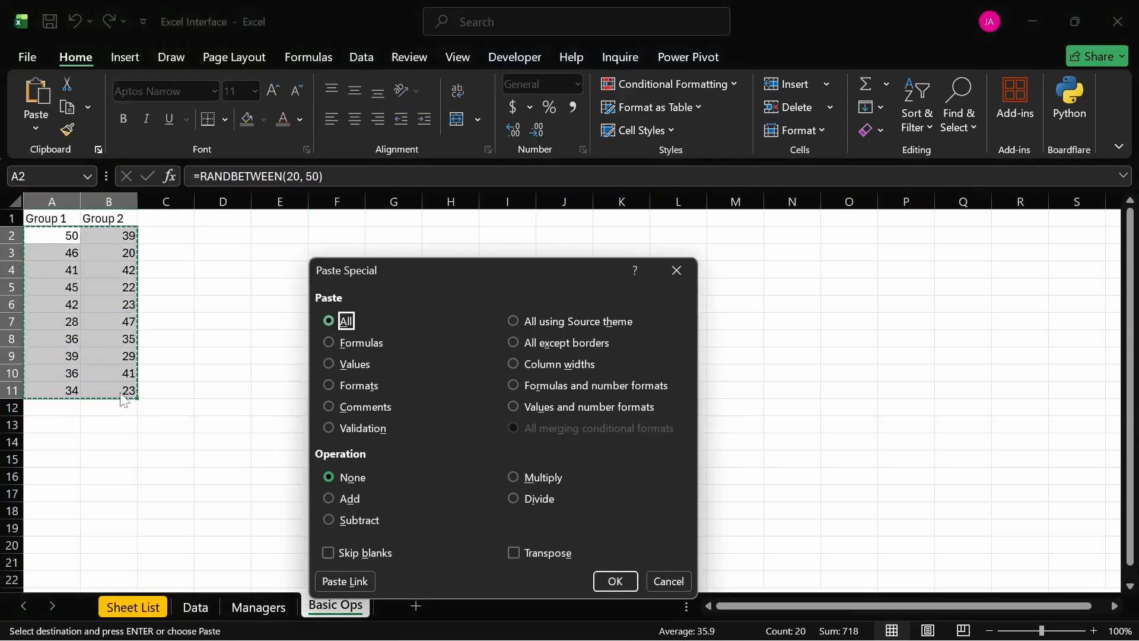
{"action": "key", "text": "Down"}
{"action": "key", "text": "Down"}
{"action": "key", "text": "Return"}
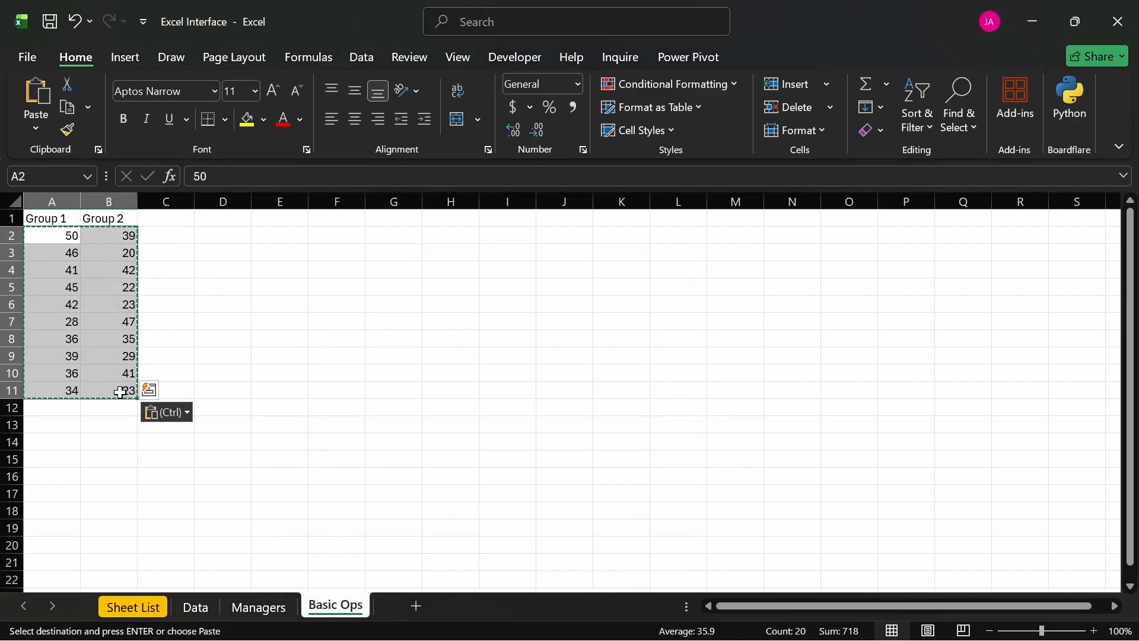
{"action": "left_click", "coordinate": [53, 234]}
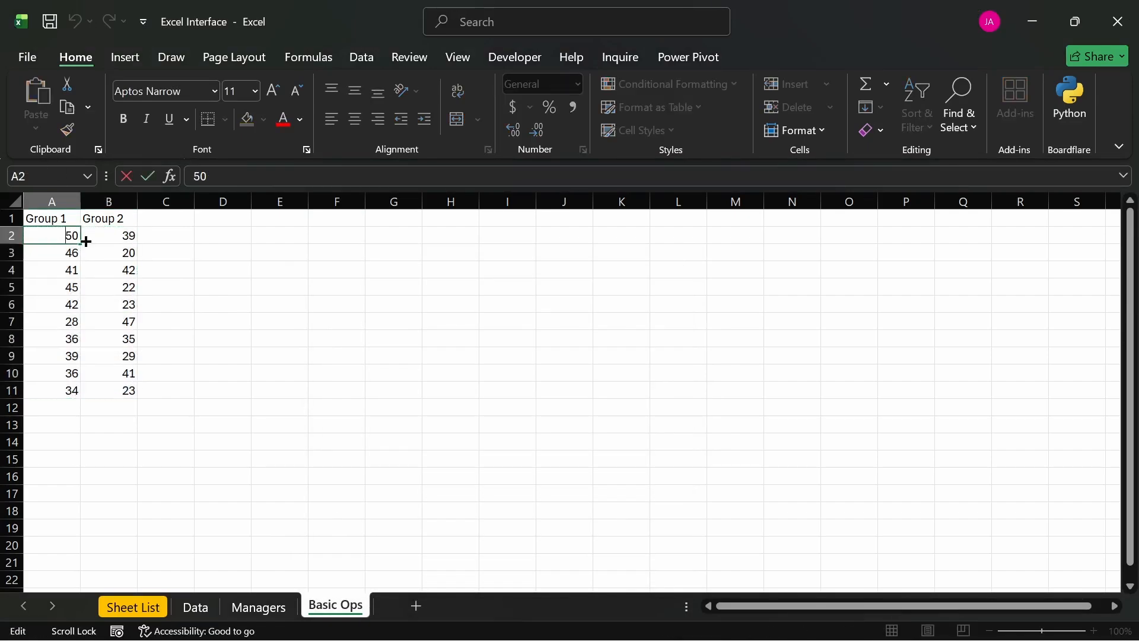
{"action": "left_click", "coordinate": [145, 239]}
{"action": "left_click", "coordinate": [96, 255]}
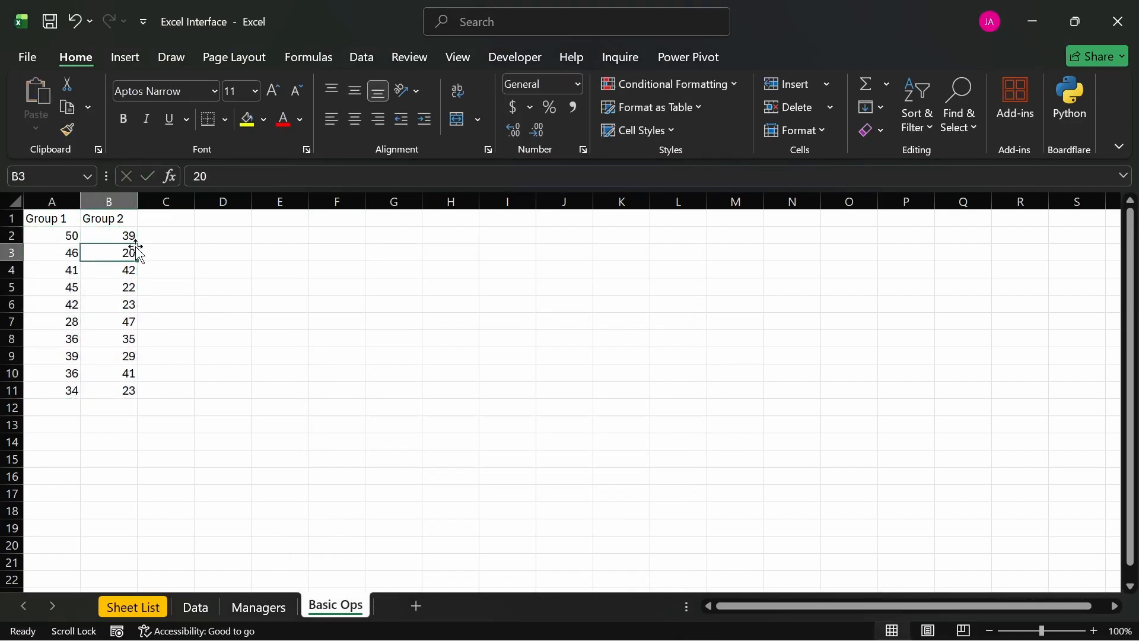
- Enter the column headers SUM in cell C1 and PRODUCT in cell D1
{"action": "left_click", "coordinate": [161, 224]}
{"action": "type", "text": "S"}
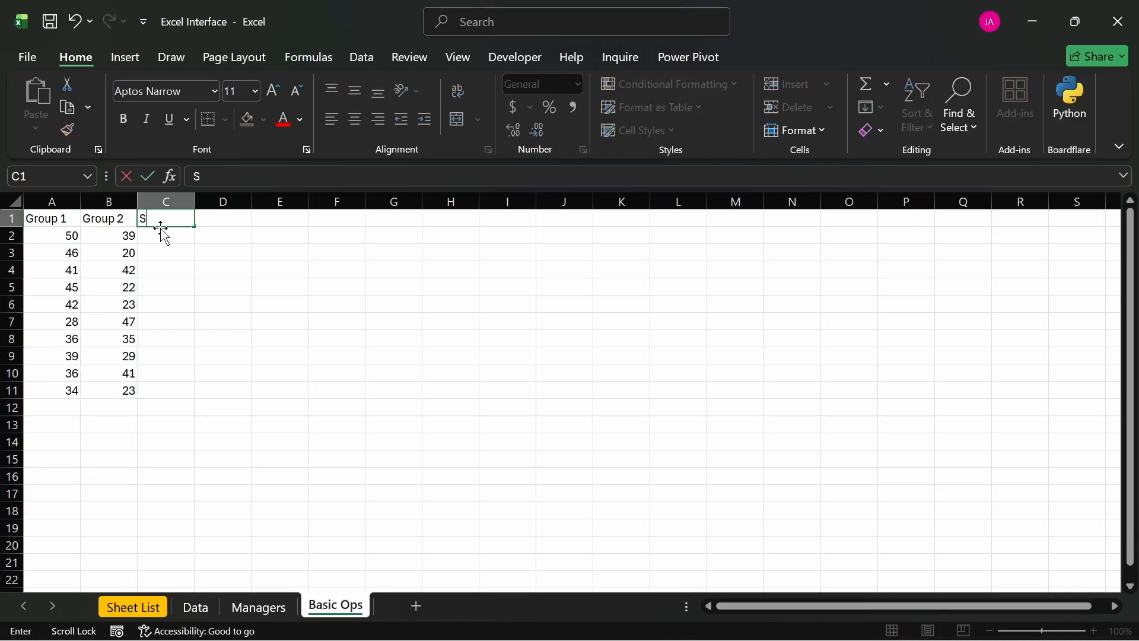
{"action": "type", "text": "UM"}
{"action": "key", "text": "Tab"}
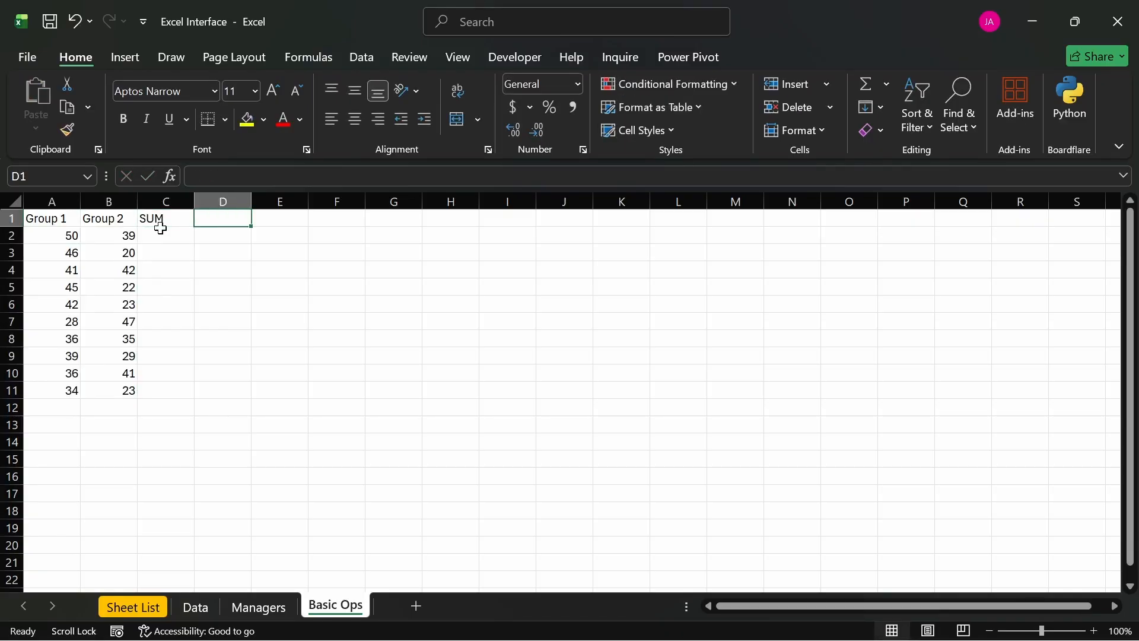
{"action": "type", "text": "PRODUCT"}
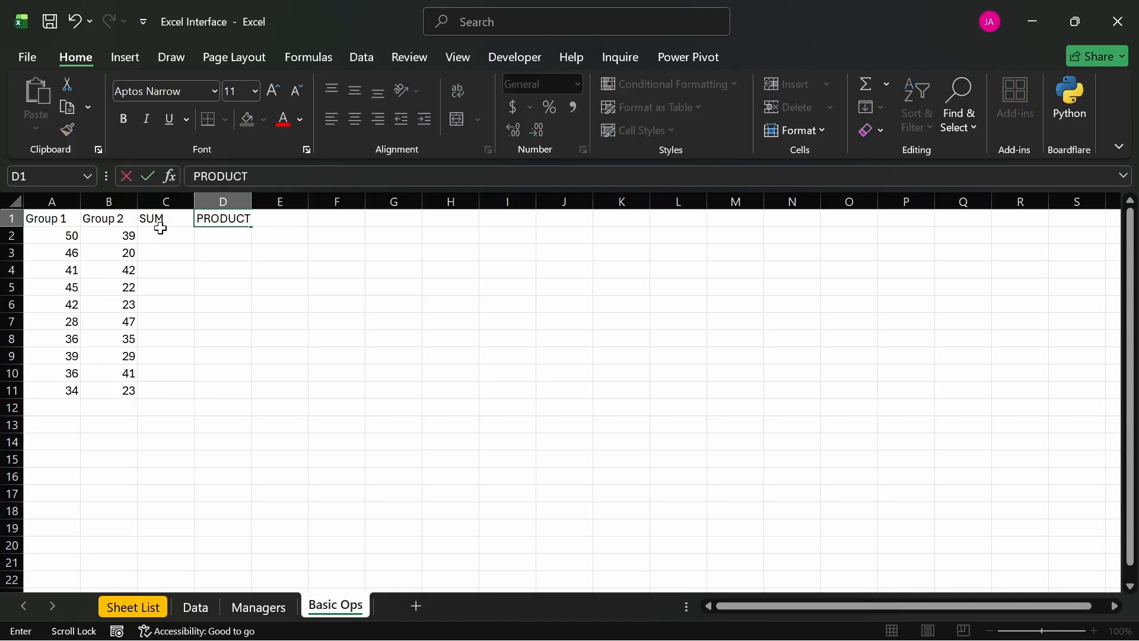
{"action": "key", "text": "Tab"}
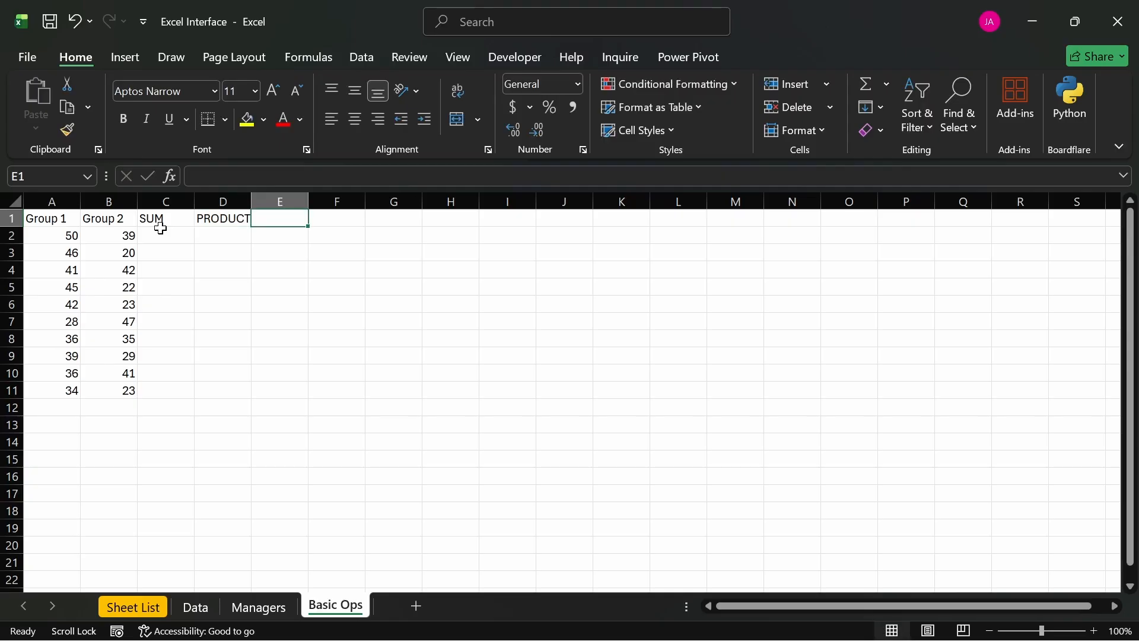
- Enter the header DIFFERENCE in cell E1 and autofit the widths of columns E and D
{"action": "type", "text": "diffe"}
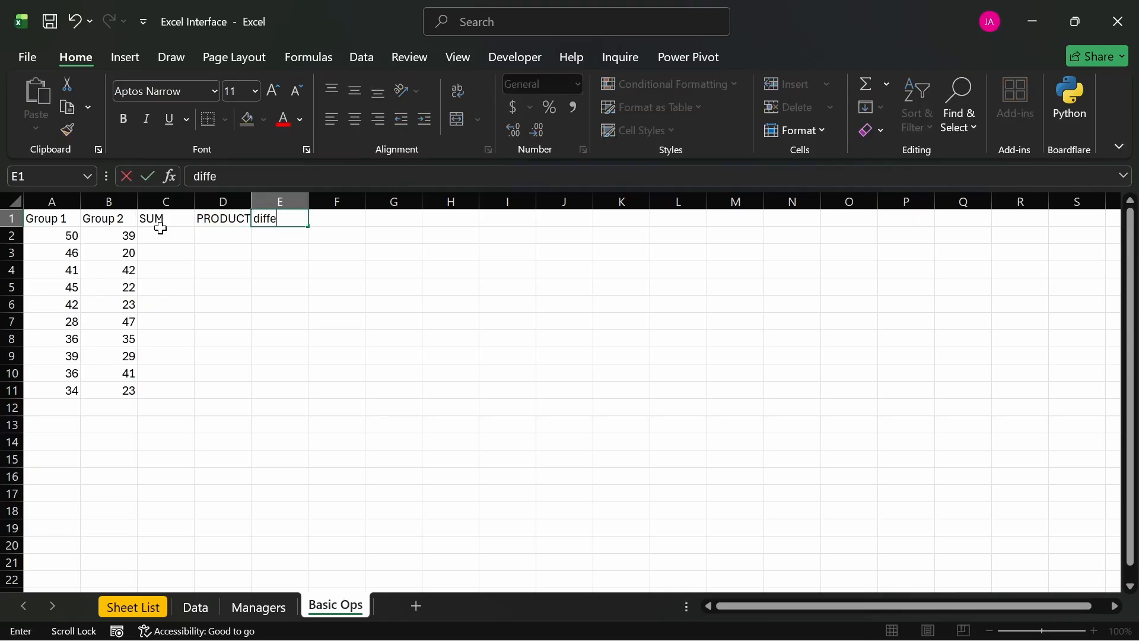
{"action": "key", "text": "BackSpace"}
{"action": "key", "text": "BackSpace"}
{"action": "key", "text": "BackSpace"}
{"action": "type", "text": "DIFFERENCE"}
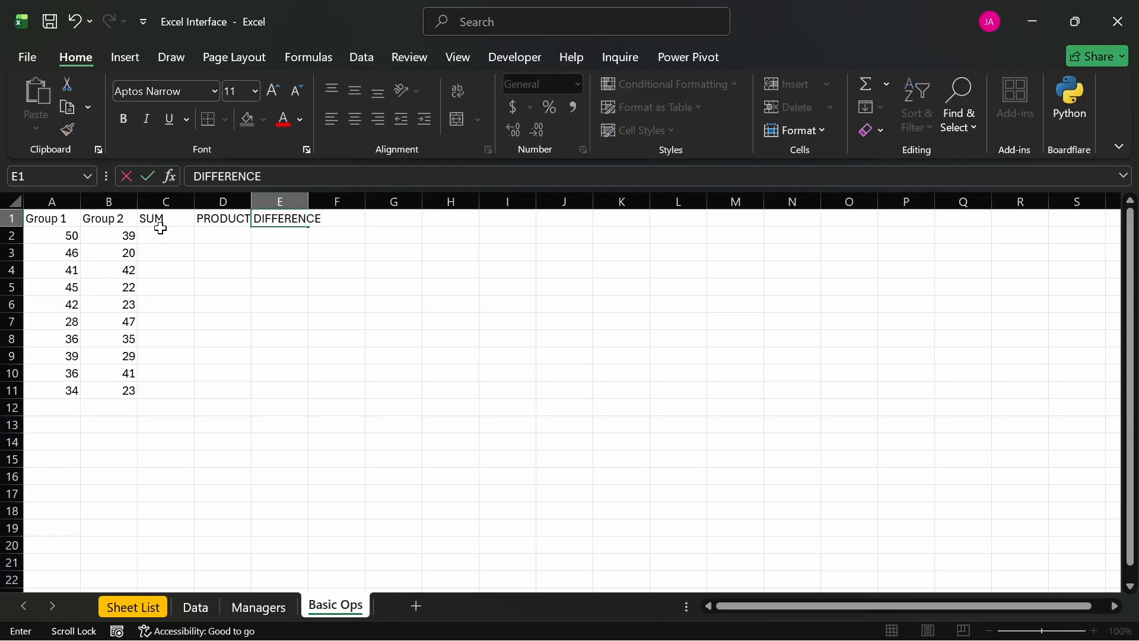
{"action": "left_click", "coordinate": [163, 236]}
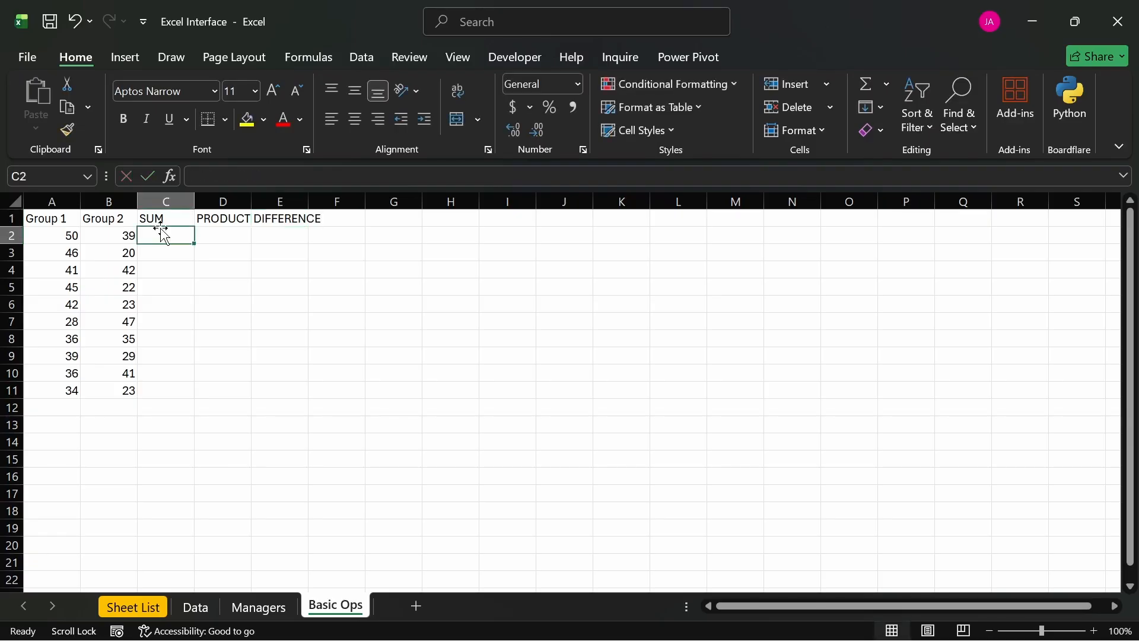
{"action": "double_click", "coordinate": [308, 200]}
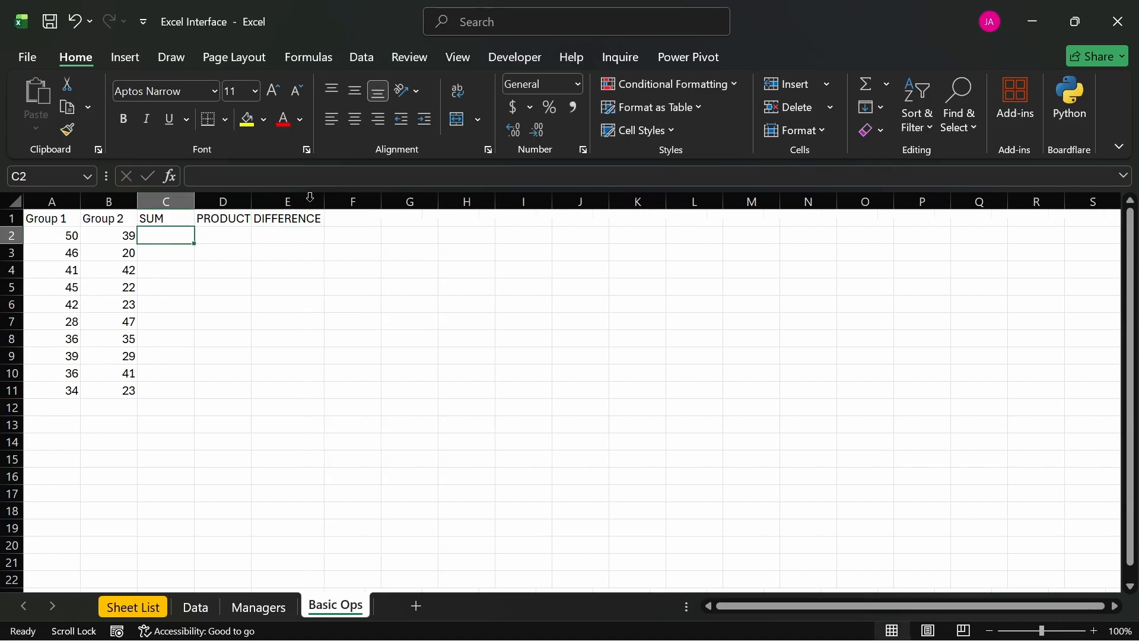
{"action": "double_click", "coordinate": [251, 195]}
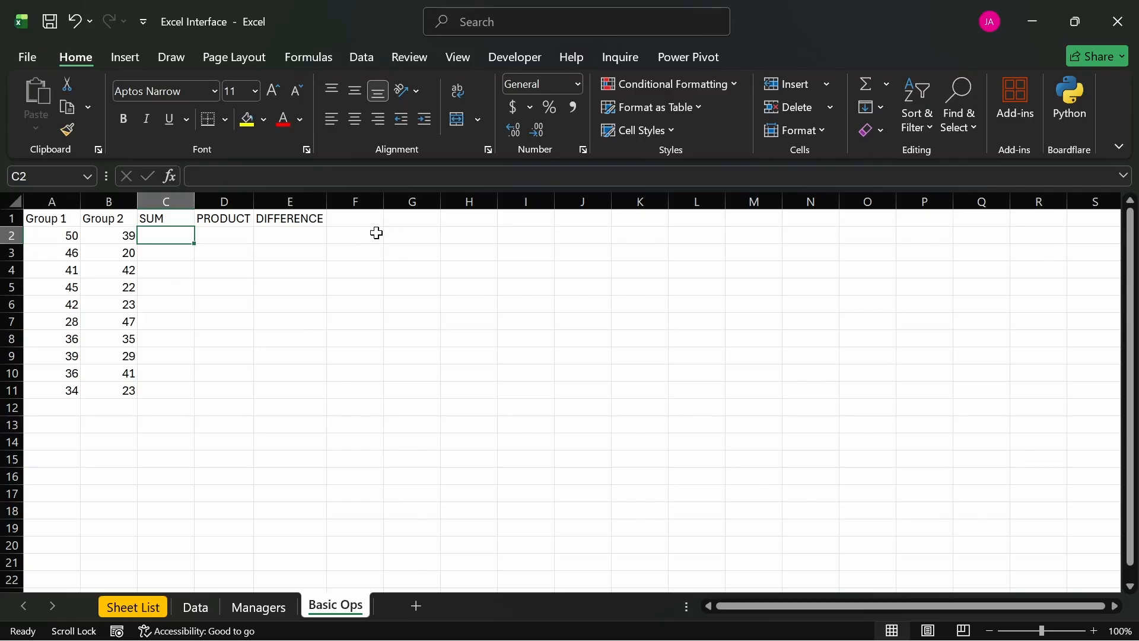
- Enter the header OTHERS in cell G1, leaving column F empty
{"action": "left_click", "coordinate": [400, 221]}
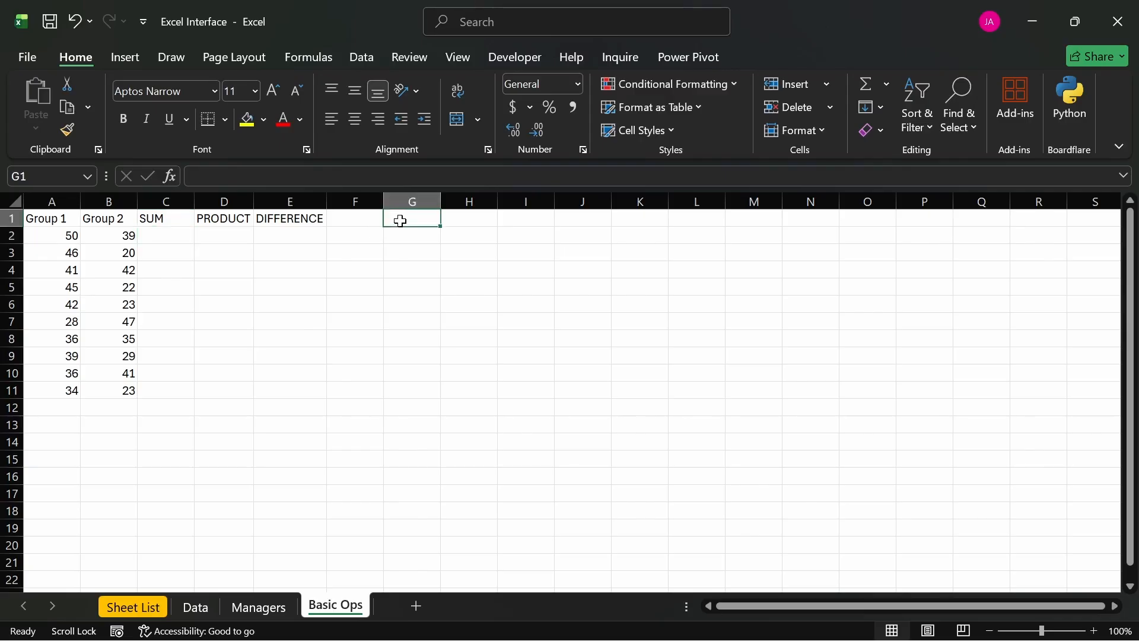
{"action": "type", "text": "OTHER"}
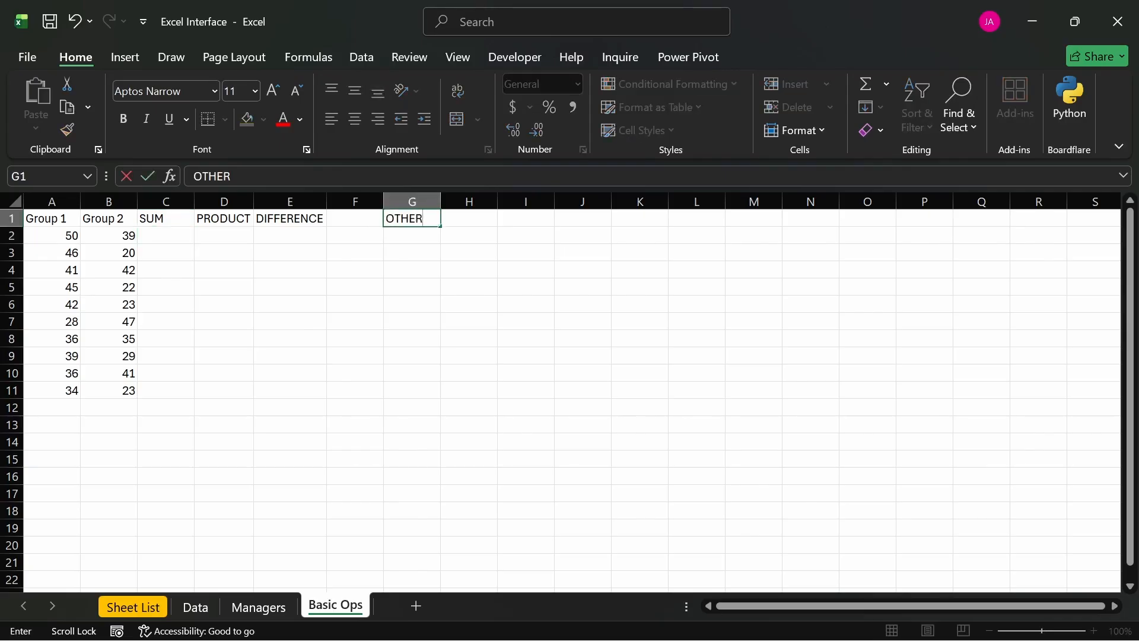
{"action": "type", "text": "S"}
{"action": "key", "text": "Return"}
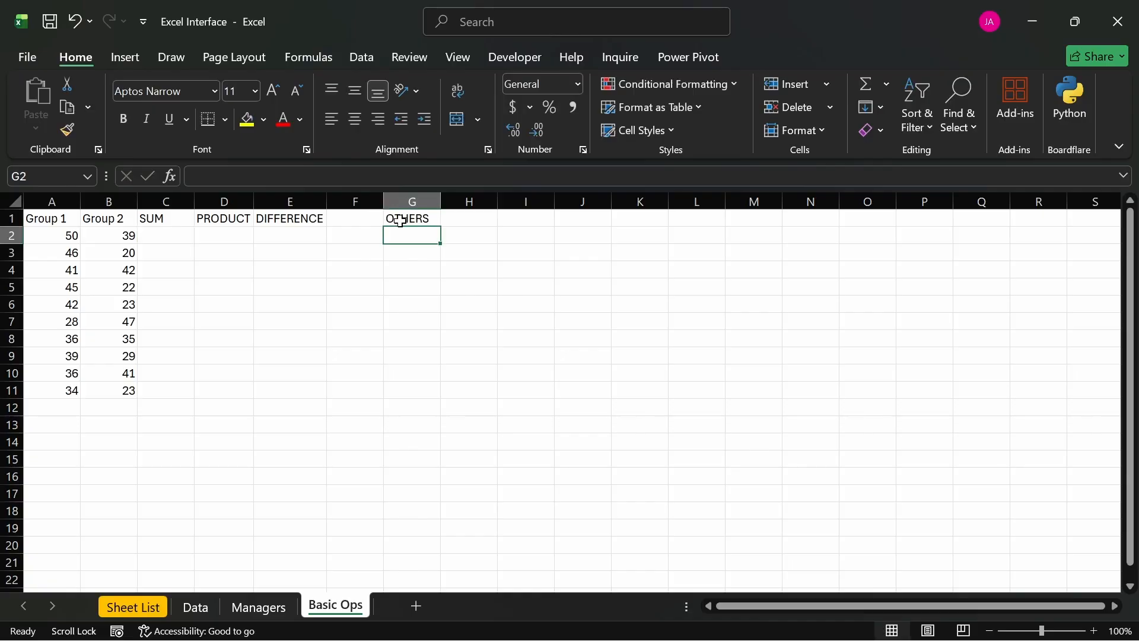
- Enter the label Average in cell G2, under the OTHERS header
{"action": "type", "text": "Average"}
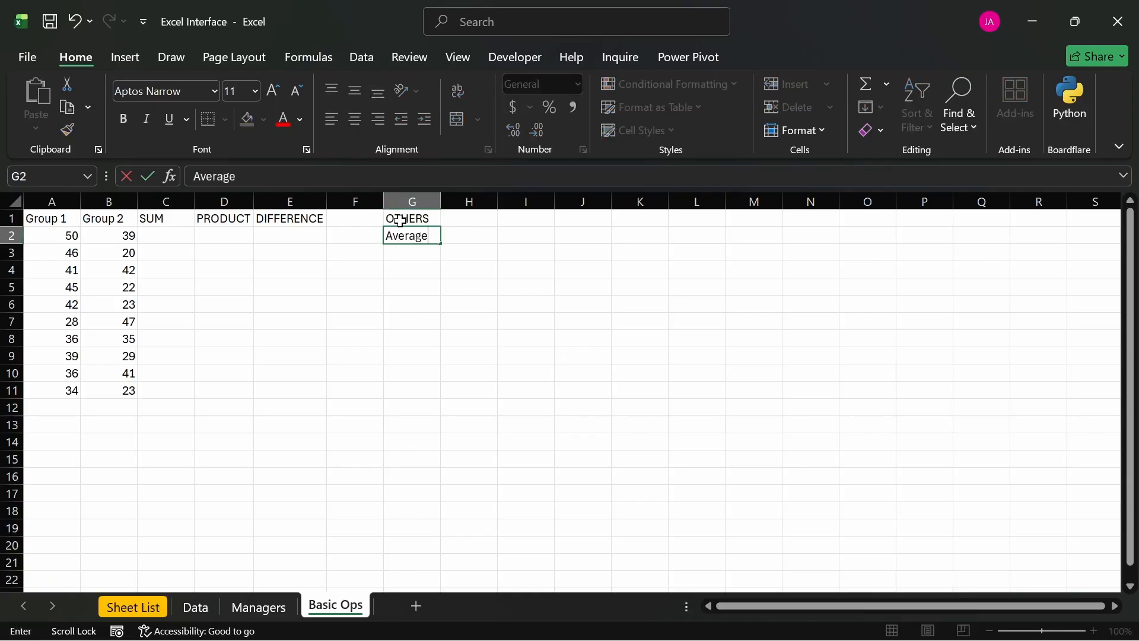
{"action": "key", "text": "Return"}
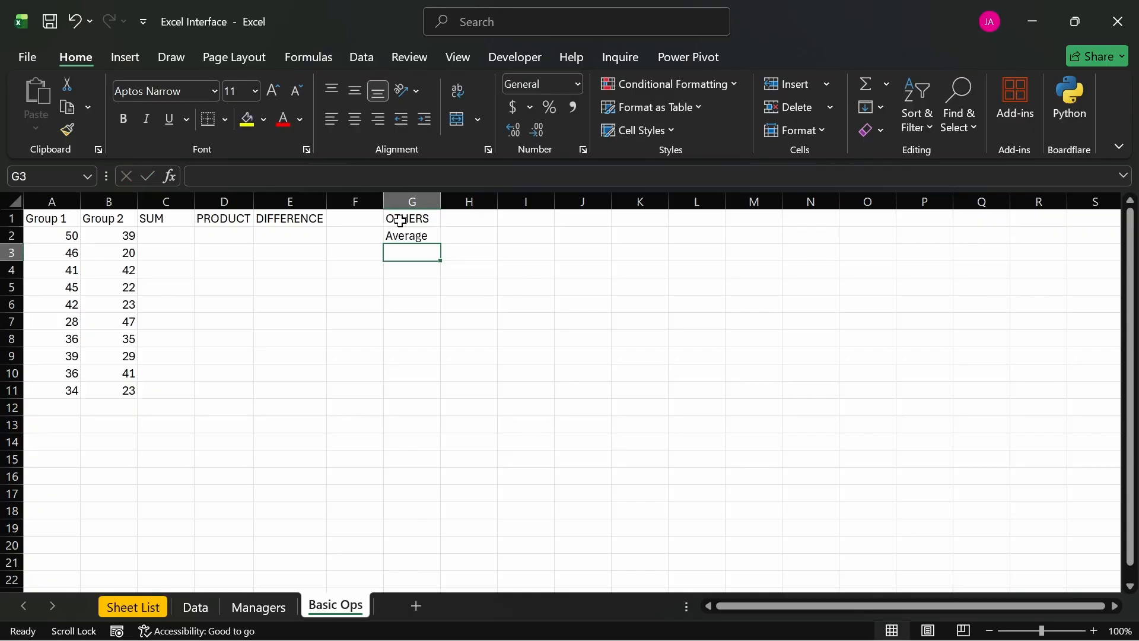
{"action": "left_click", "coordinate": [407, 272]}
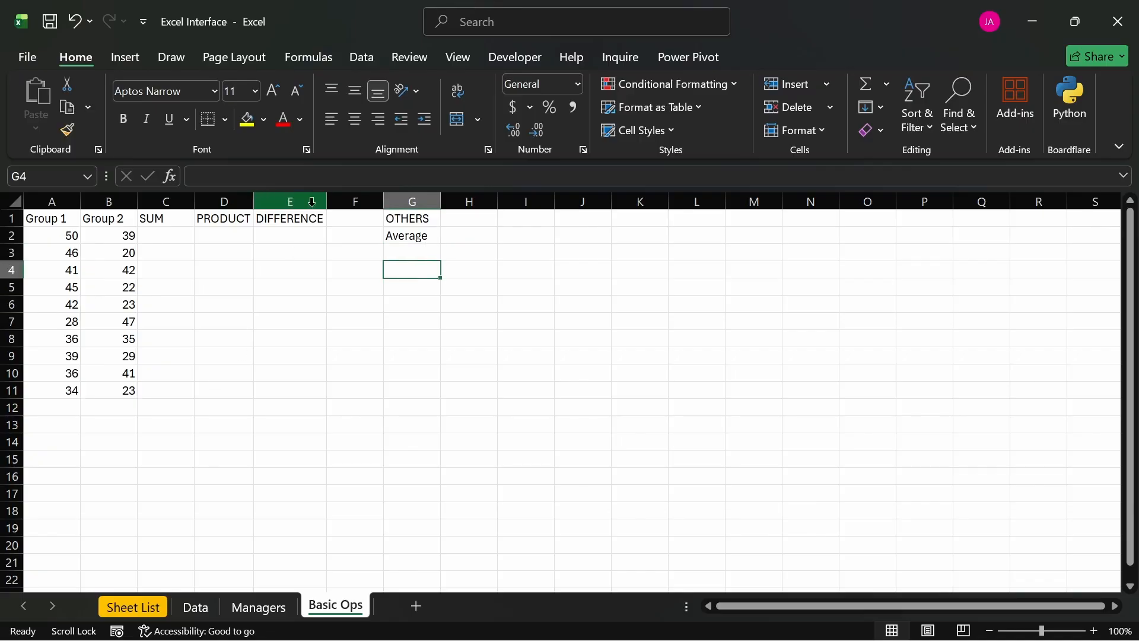
- Insert a new column F after DIFFERENCE, enter the header WITH CONSTANT in F1 and autofit the column's width
{"action": "left_click", "coordinate": [361, 195]}
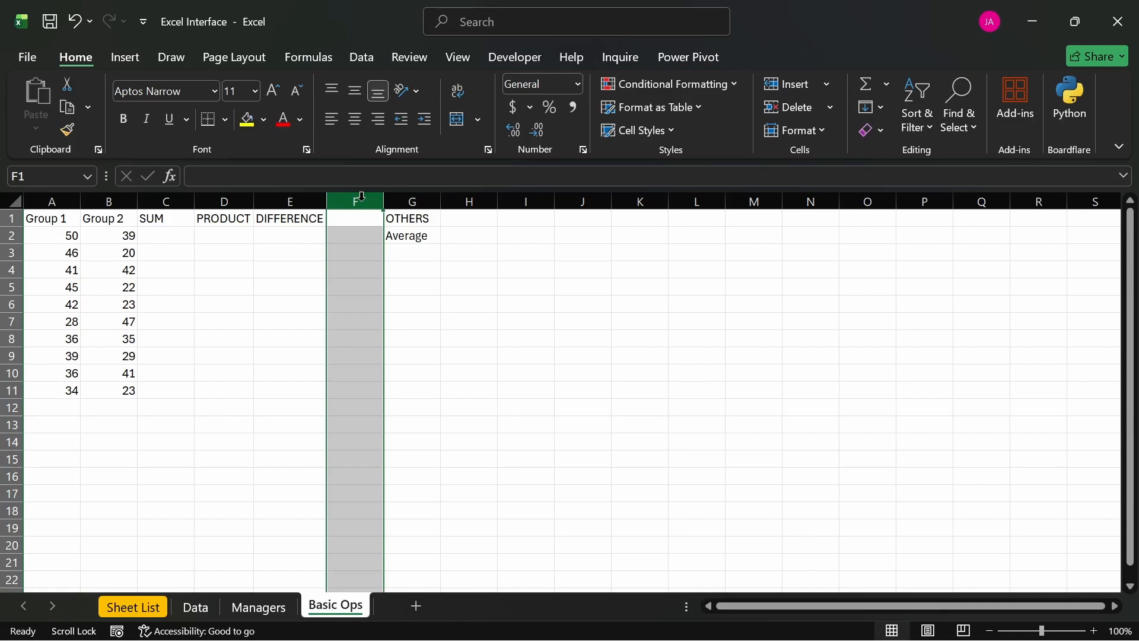
{"action": "key", "text": "ctrl+shift+equal"}
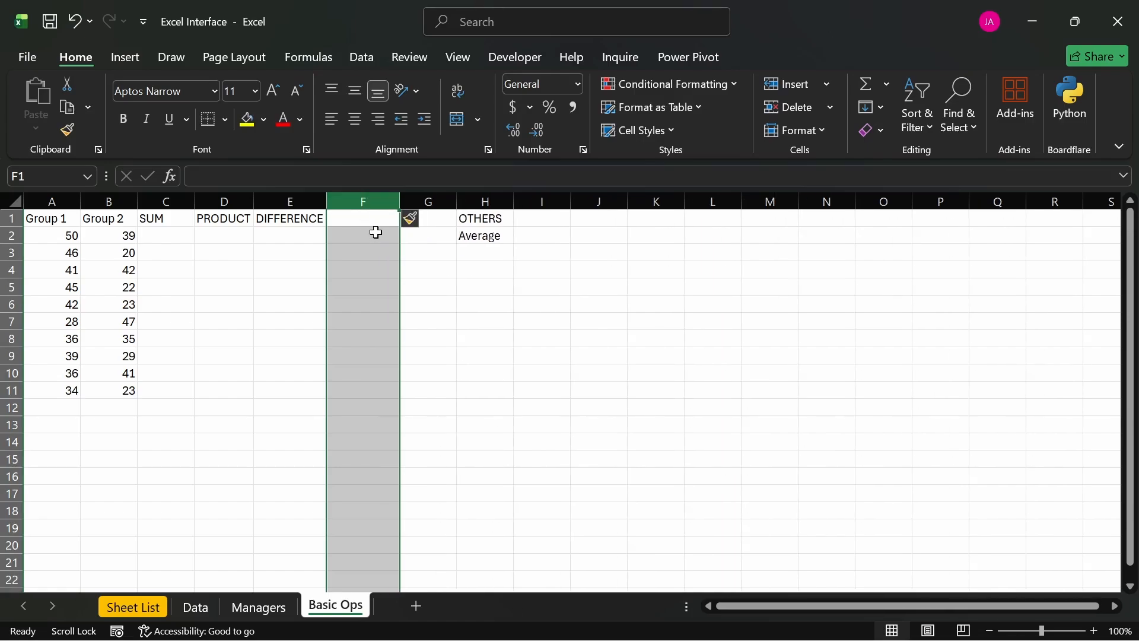
{"action": "left_click", "coordinate": [368, 220]}
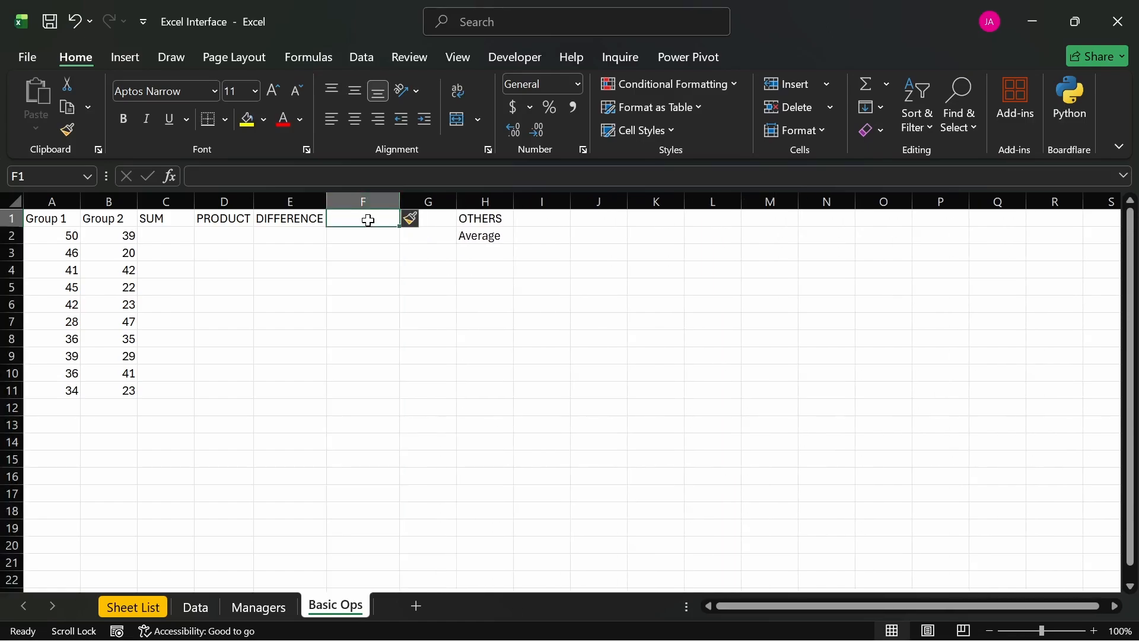
{"action": "type", "text": "WITH"}
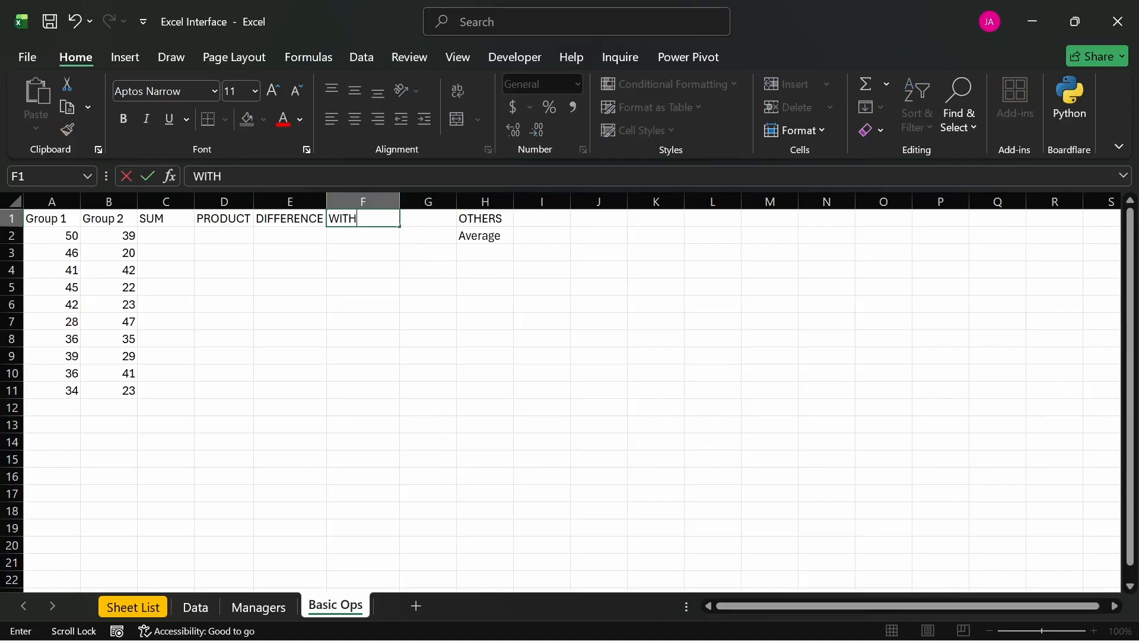
{"action": "type", "text": " CONSTANT"}
{"action": "key", "text": "Return"}
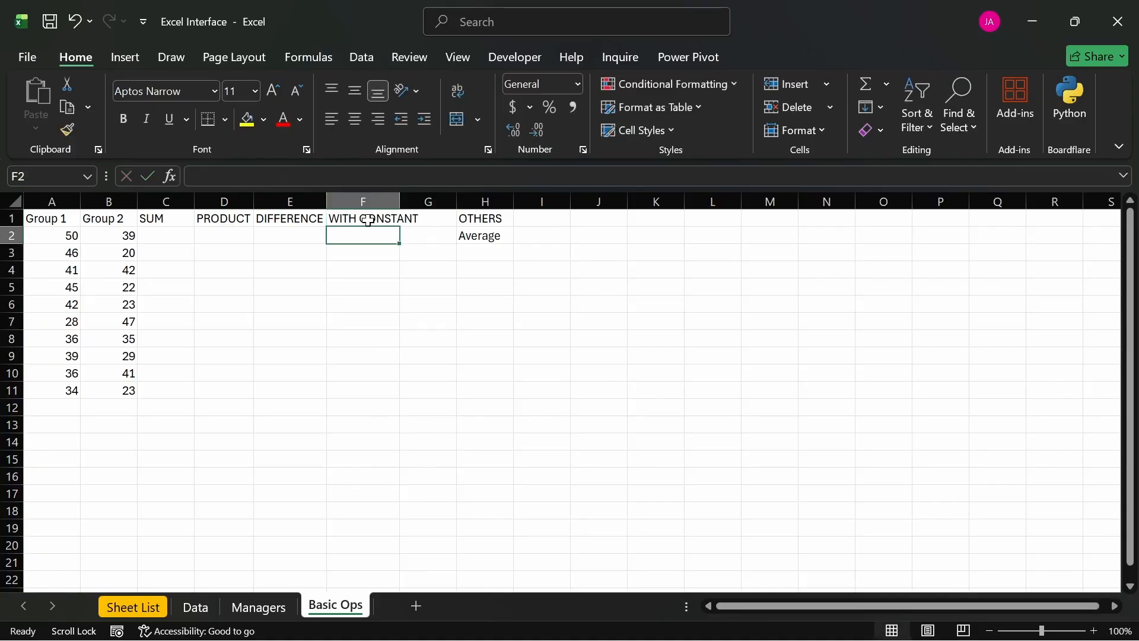
{"action": "double_click", "coordinate": [403, 197]}
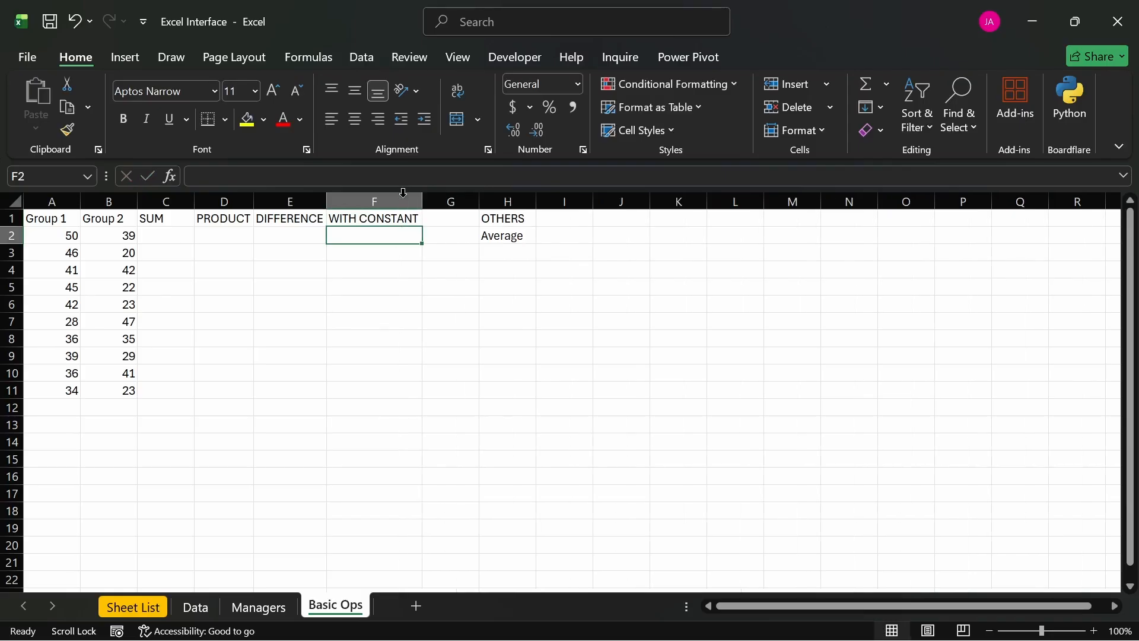
- Enter the label CONSTANT in cell H4
{"action": "left_click", "coordinate": [504, 269]}
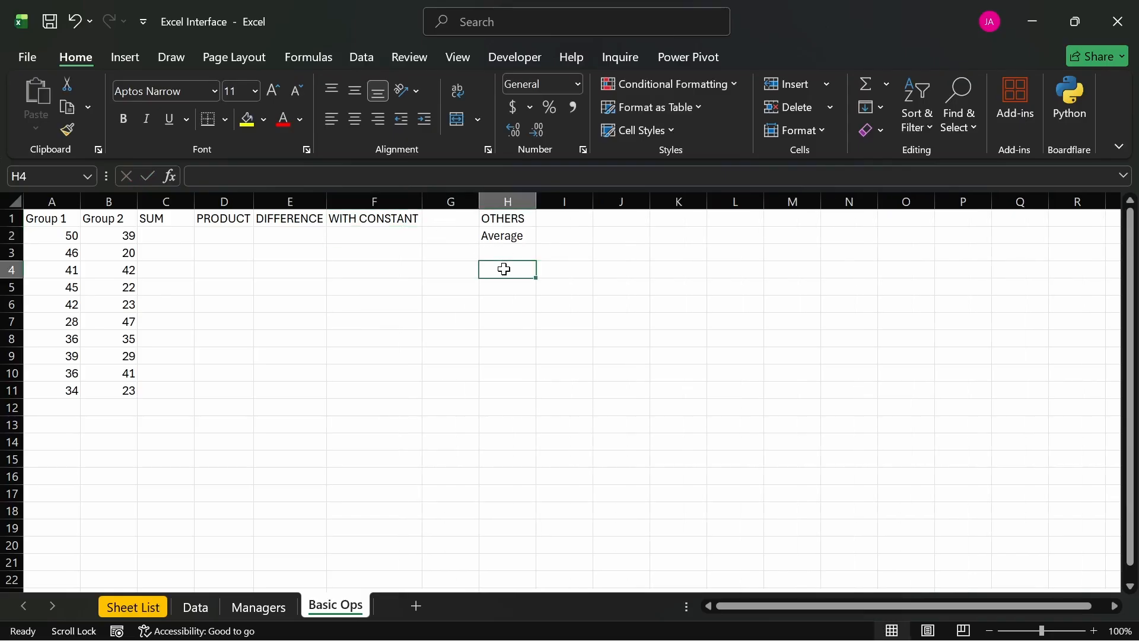
{"action": "type", "text": "COB"}
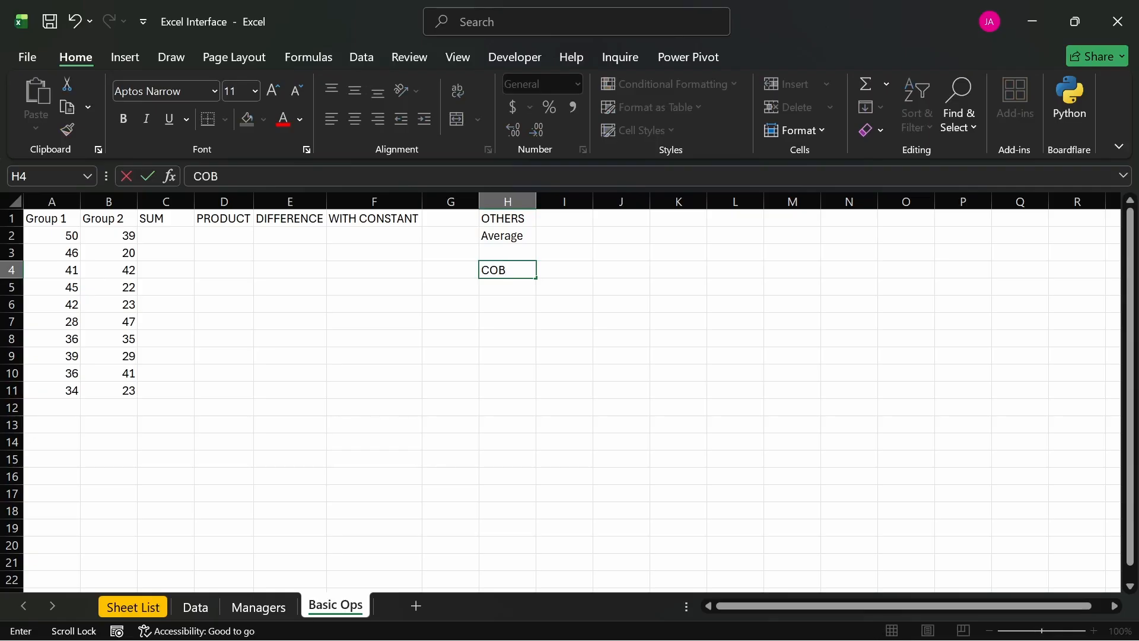
{"action": "key", "text": "BackSpace"}
{"action": "key", "text": "BackSpace"}
{"action": "key", "text": "BackSpace"}
{"action": "type", "text": "CONSTAN"}
{"action": "key", "text": "Return"}
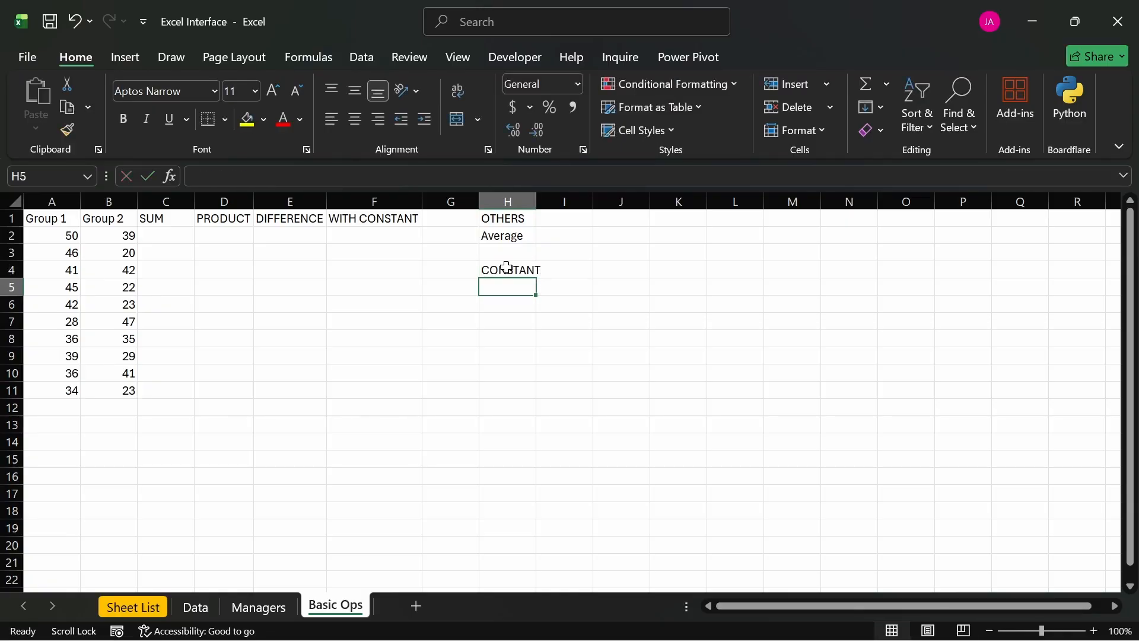
- Enter the constant value 27 in cell I4 and autofit the width of column H
{"action": "left_click", "coordinate": [572, 272]}
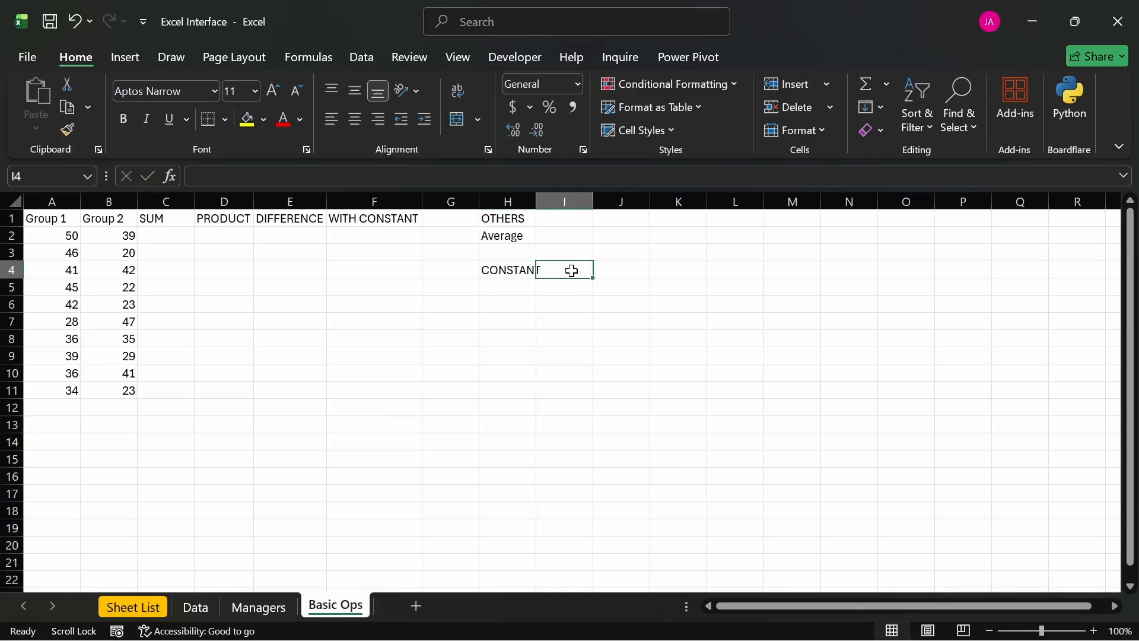
{"action": "type", "text": "27"}
{"action": "key", "text": "Return"}
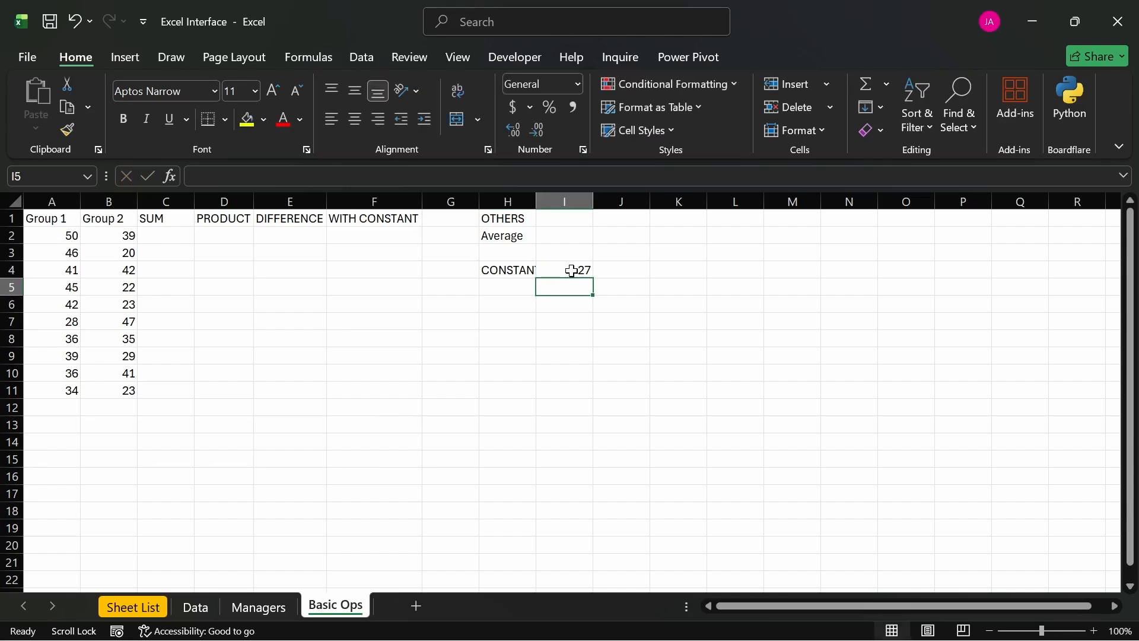
{"action": "double_click", "coordinate": [538, 204]}
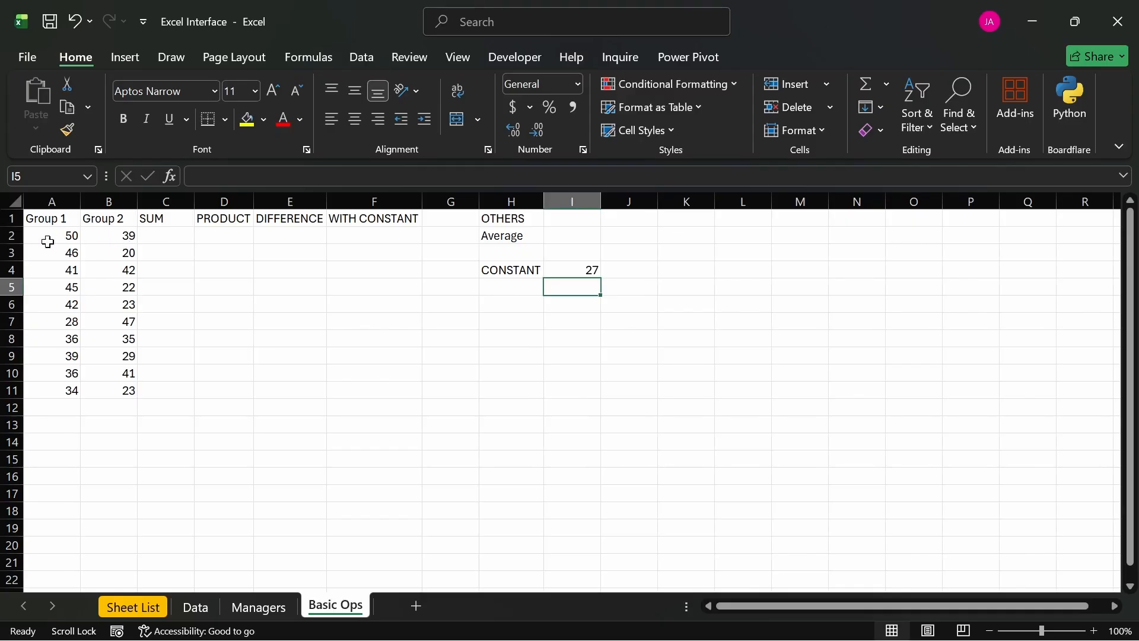
- Apply a light gray fill to the header cells A1:F1
{"action": "left_click", "coordinate": [159, 235]}
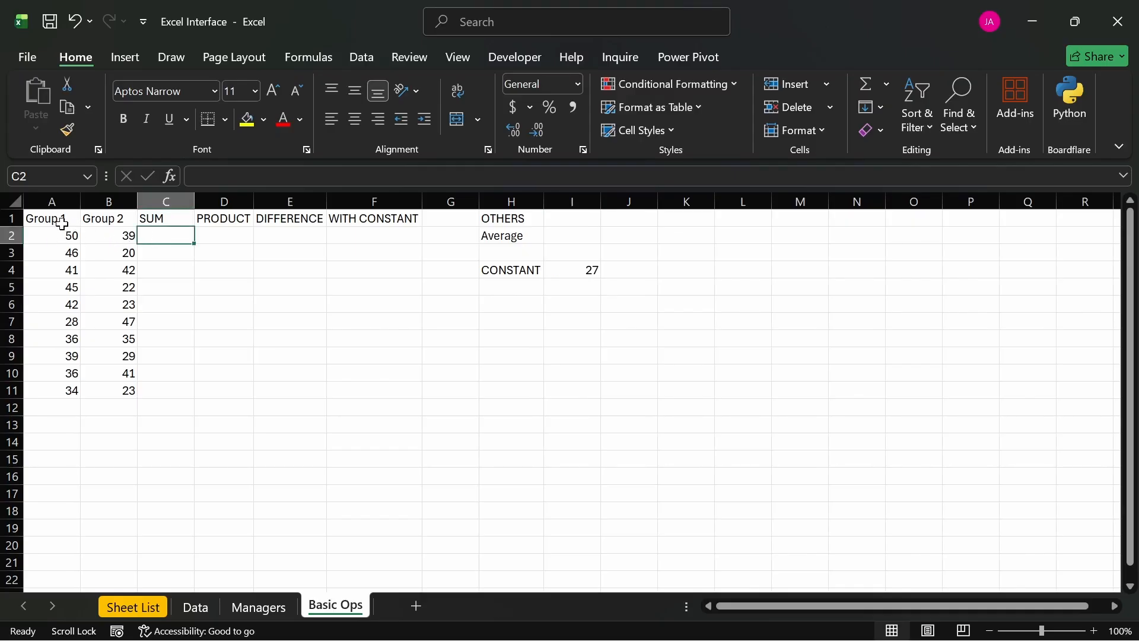
{"action": "left_click_drag", "start_coordinate": [36, 216], "coordinate": [416, 219]}
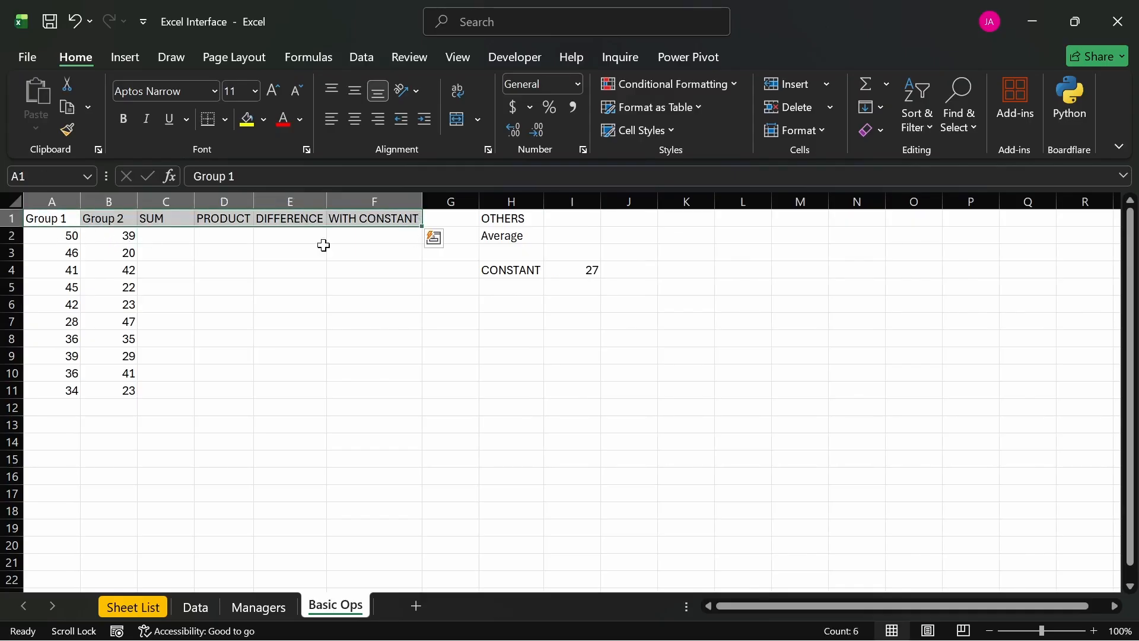
{"action": "left_click", "coordinate": [261, 119]}
{"action": "left_click", "coordinate": [253, 235]}
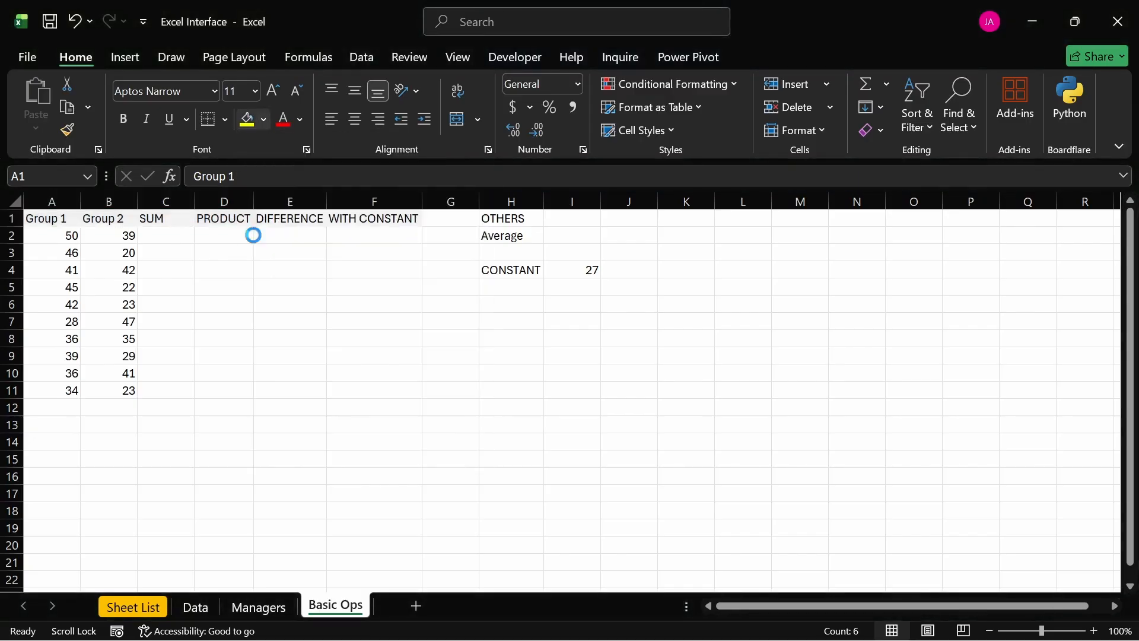
{"action": "left_click", "coordinate": [267, 354]}
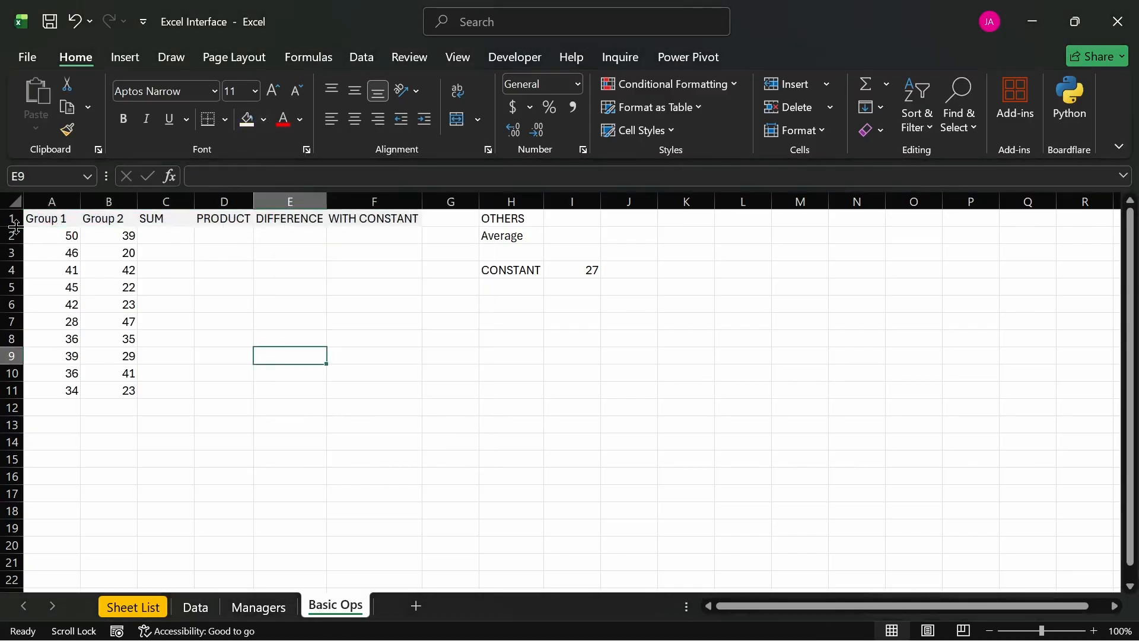
- Make row 1 slightly taller and centre its headers both horizontally and vertically
{"action": "left_click_drag", "start_coordinate": [14, 227], "coordinate": [14, 233]}
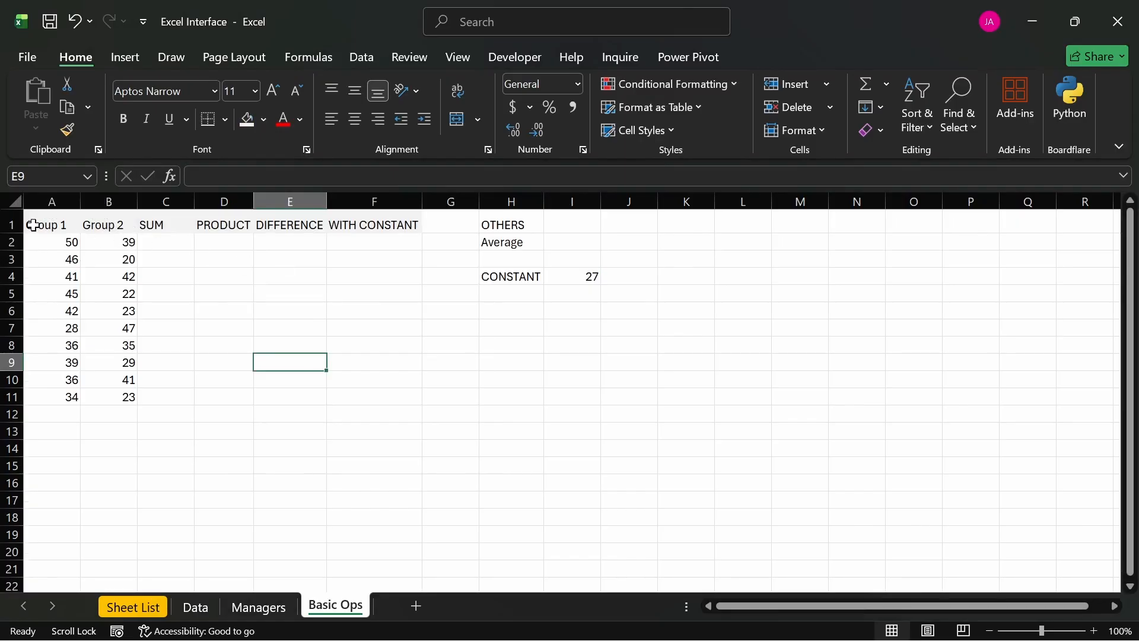
{"action": "left_click", "coordinate": [11, 224]}
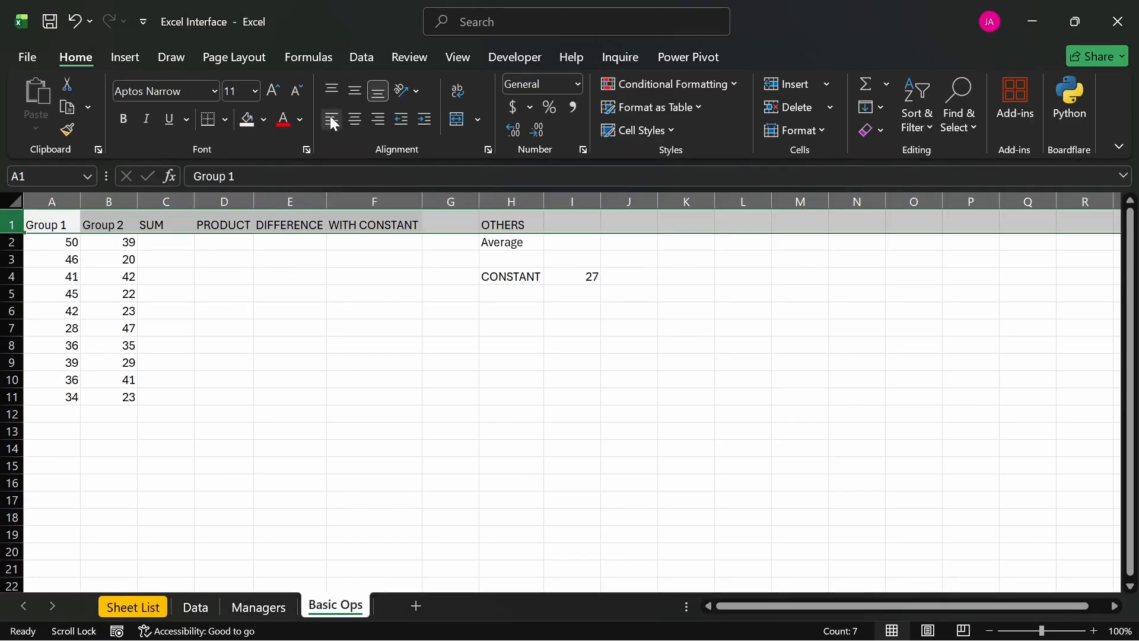
{"action": "left_click", "coordinate": [354, 119]}
{"action": "left_click", "coordinate": [355, 89]}
{"action": "left_click", "coordinate": [340, 291]}
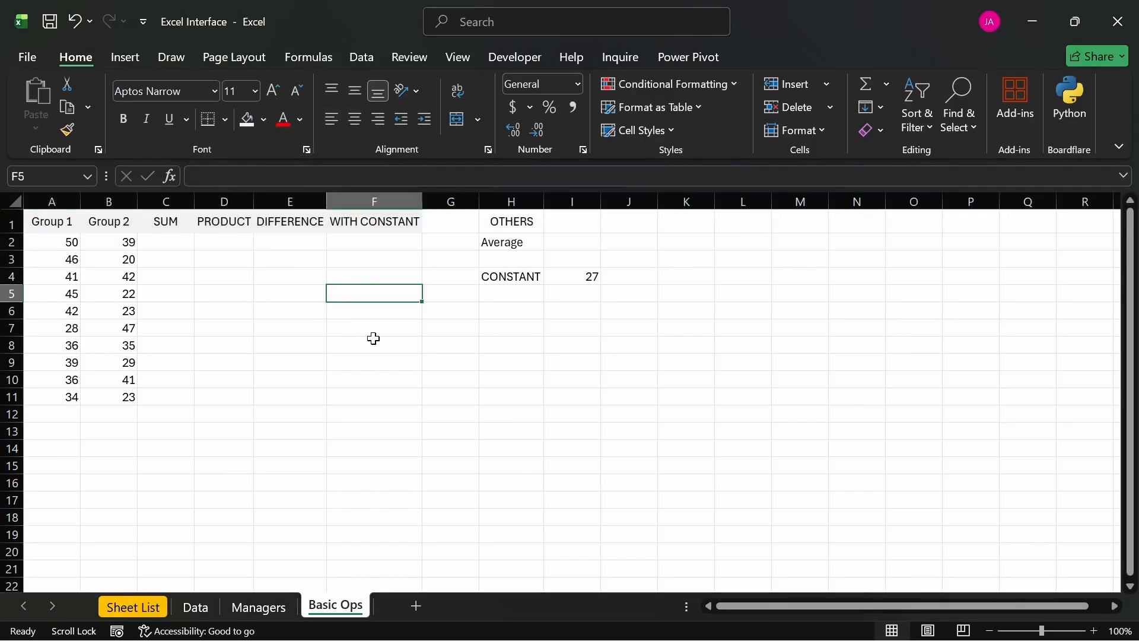
{"action": "left_click", "coordinate": [168, 244]}
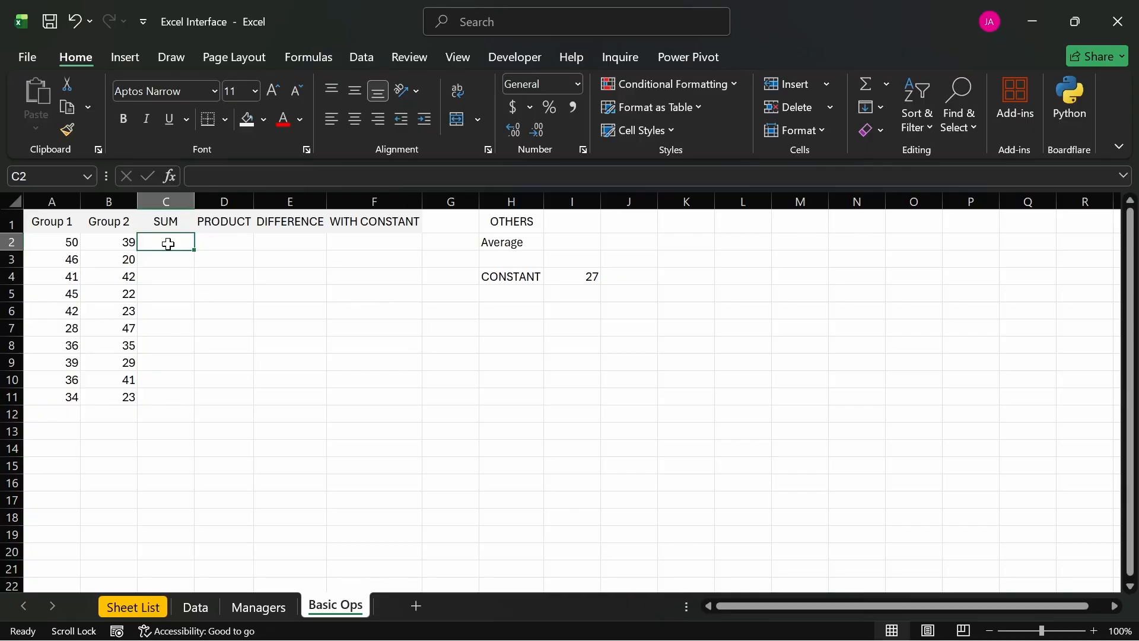
{"action": "type", "text": "="}
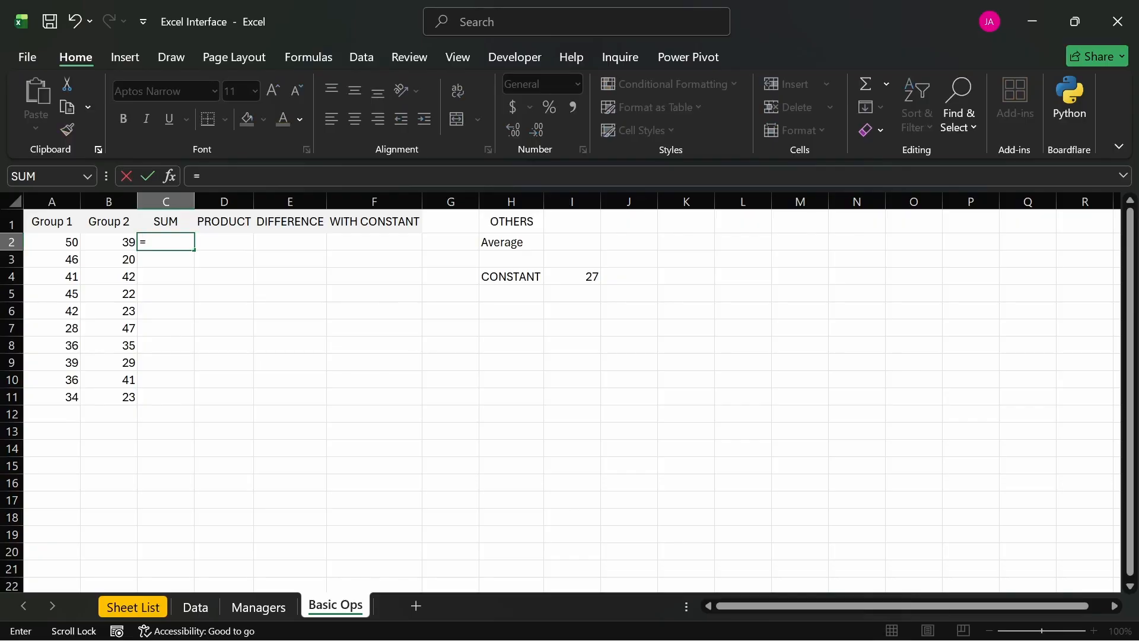
{"action": "key", "text": "Escape"}
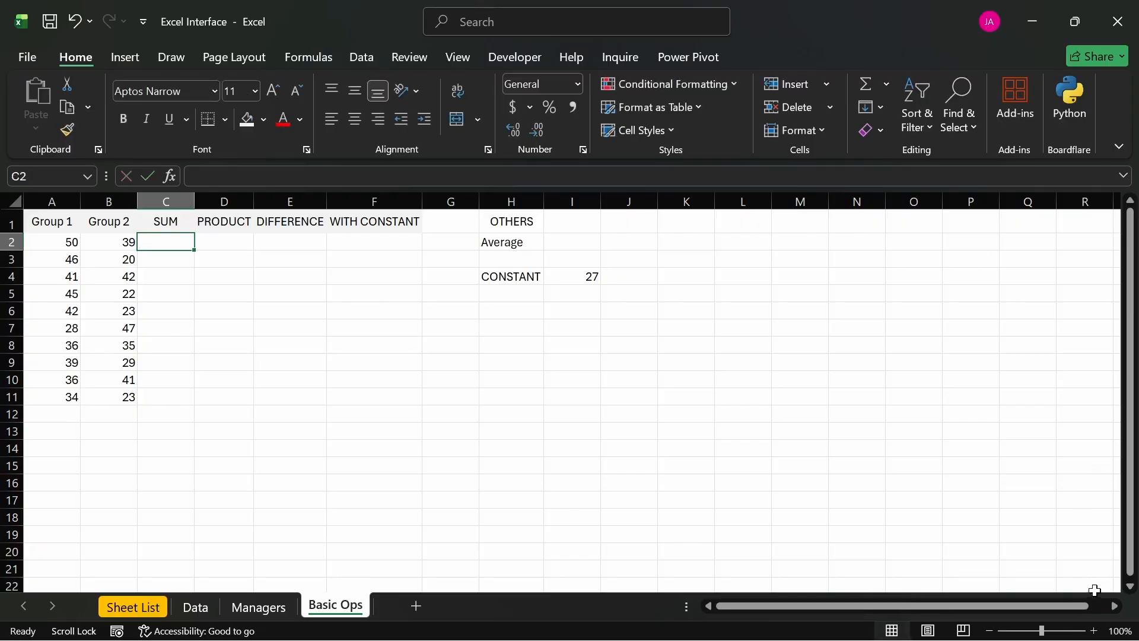
- Set the worksheet's zoom to a custom magnification of 150%
{"action": "left_click", "coordinate": [1118, 630]}
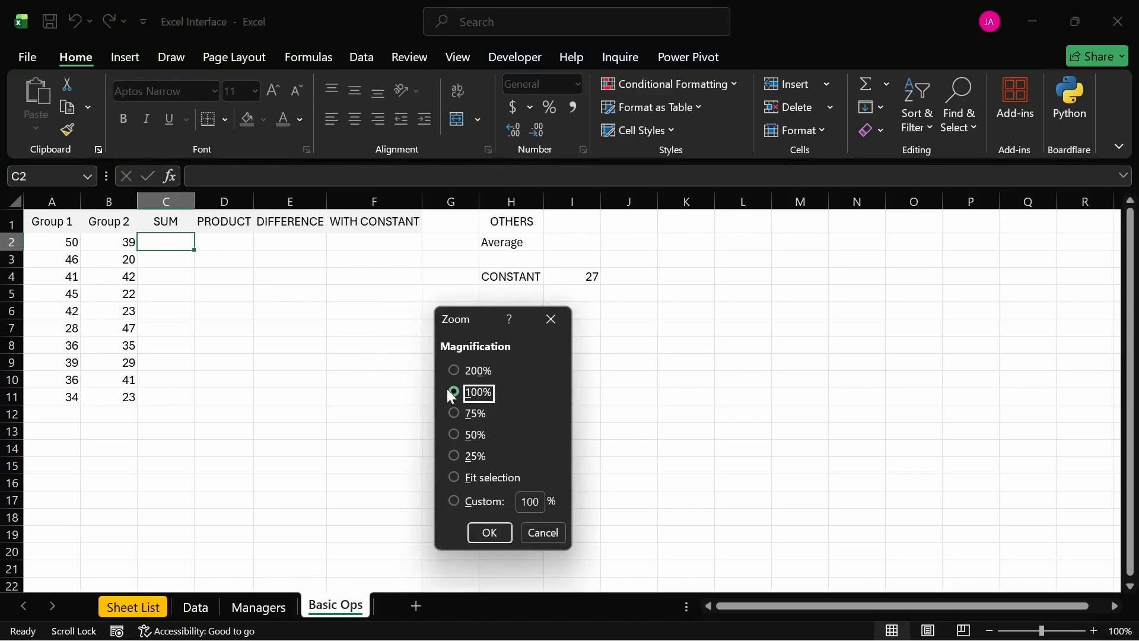
{"action": "double_click", "coordinate": [541, 503]}
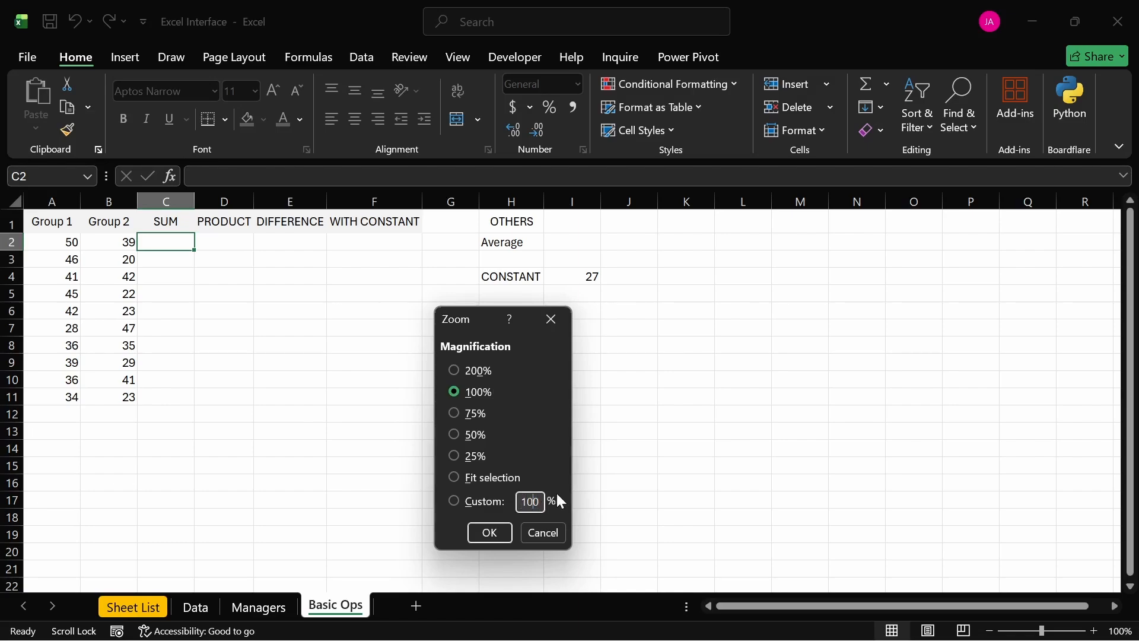
{"action": "type", "text": "150"}
{"action": "key", "text": "Return"}
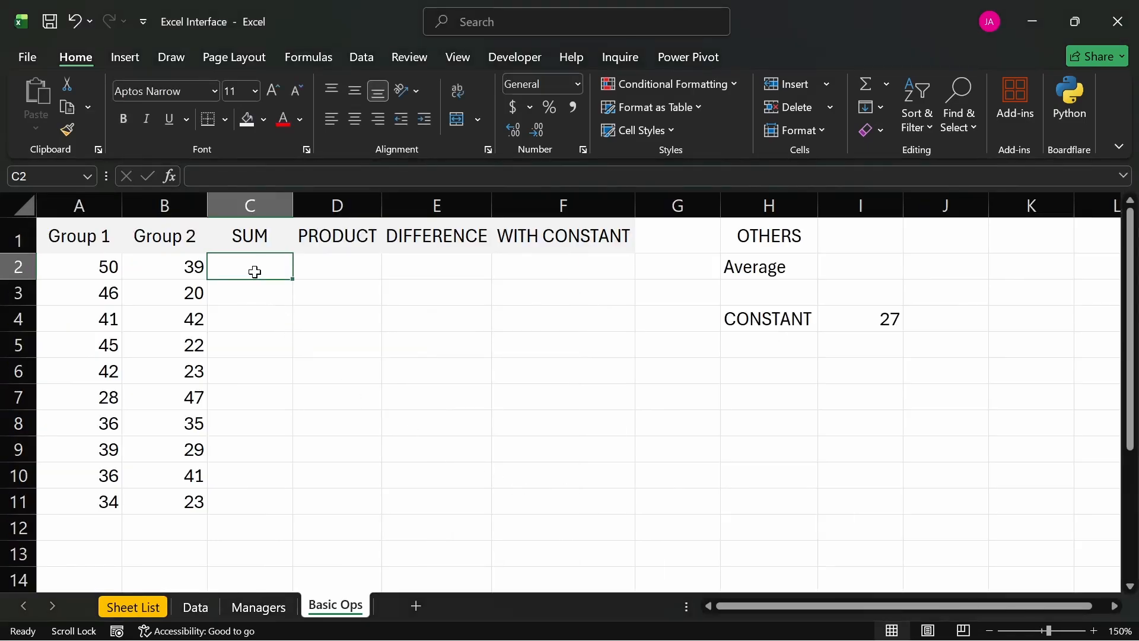
- Enter the formula =A2+B2 in cell C2 to add the first pair of Group 1 and Group 2 numbers
{"action": "type", "text": "="}
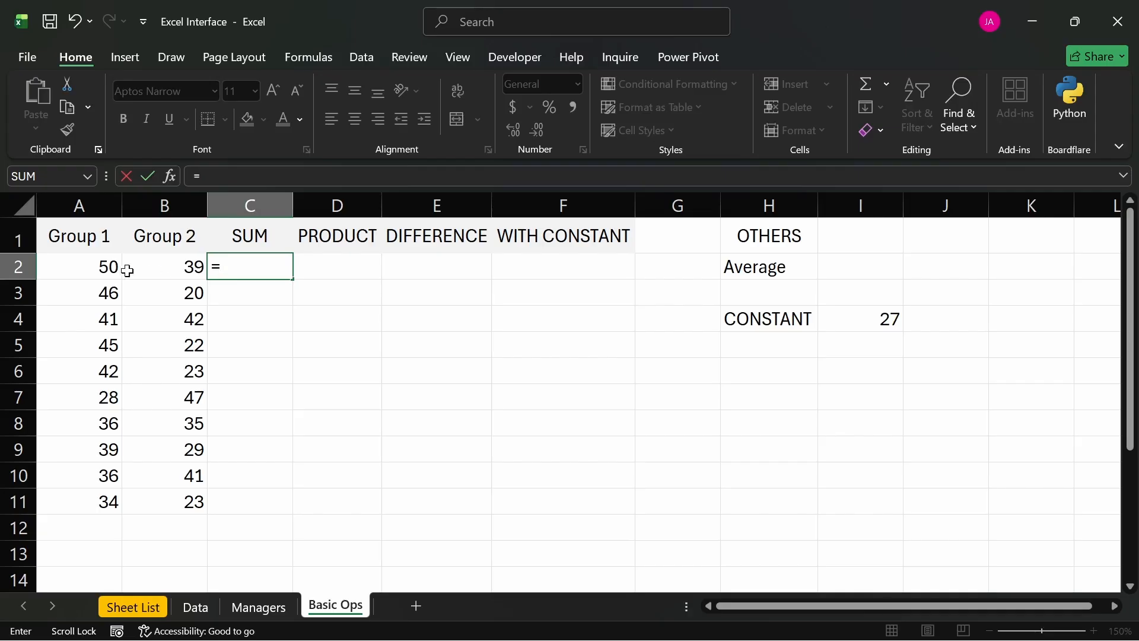
{"action": "left_click", "coordinate": [104, 268]}
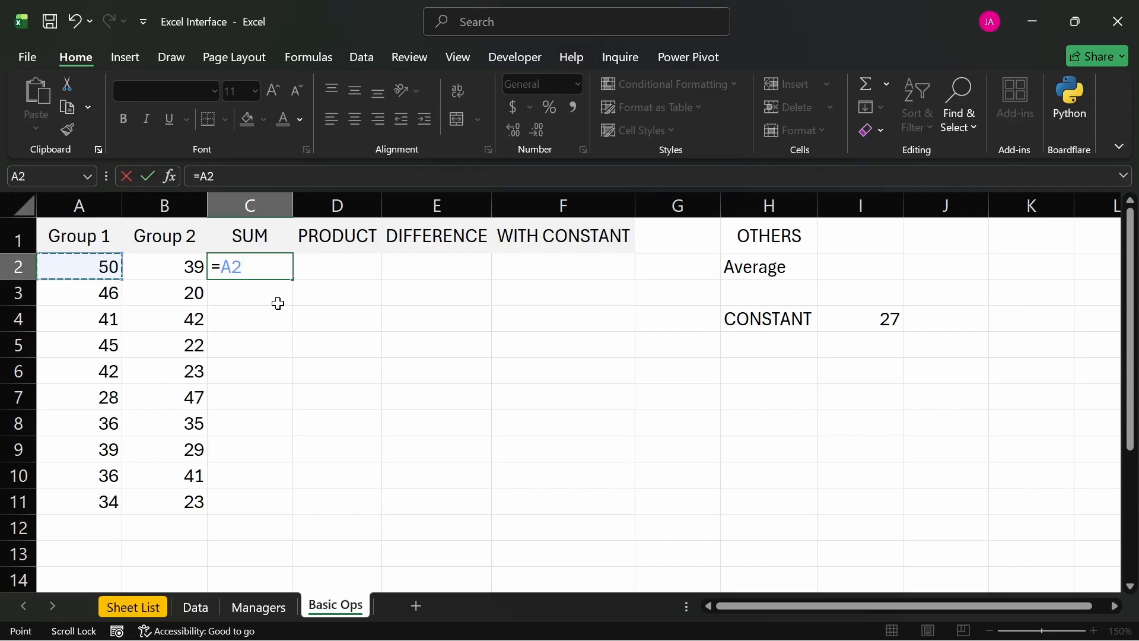
{"action": "type", "text": "+"}
{"action": "left_click", "coordinate": [163, 271]}
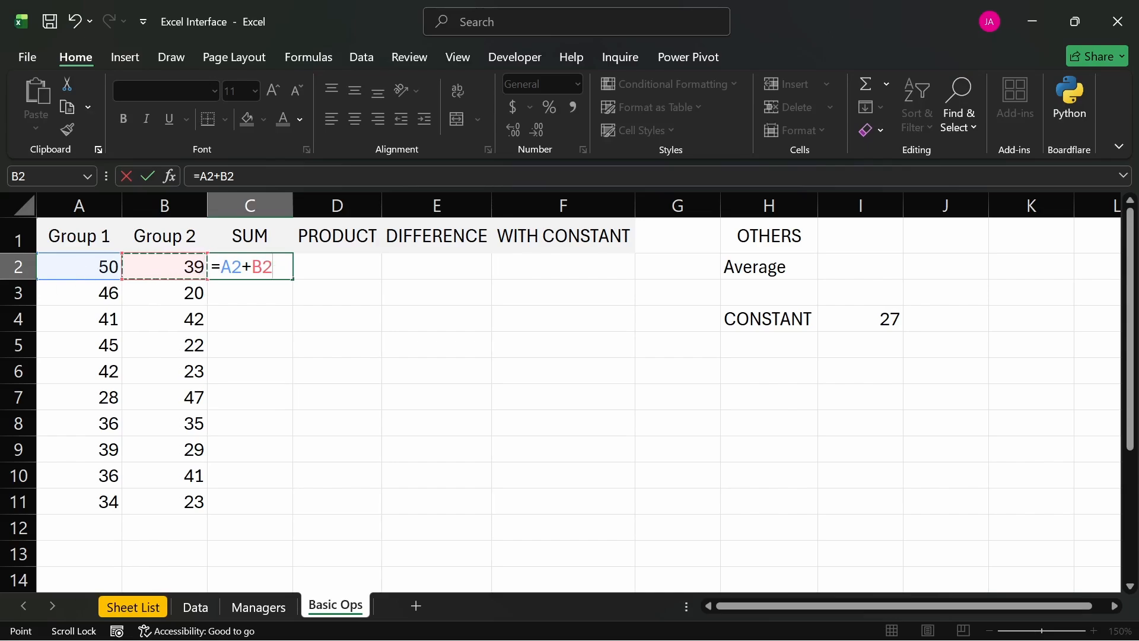
{"action": "left_click_drag", "start_coordinate": [220, 267], "coordinate": [211, 267]}
{"action": "key", "text": "shift+Right"}
{"action": "key", "text": "shift+Right"}
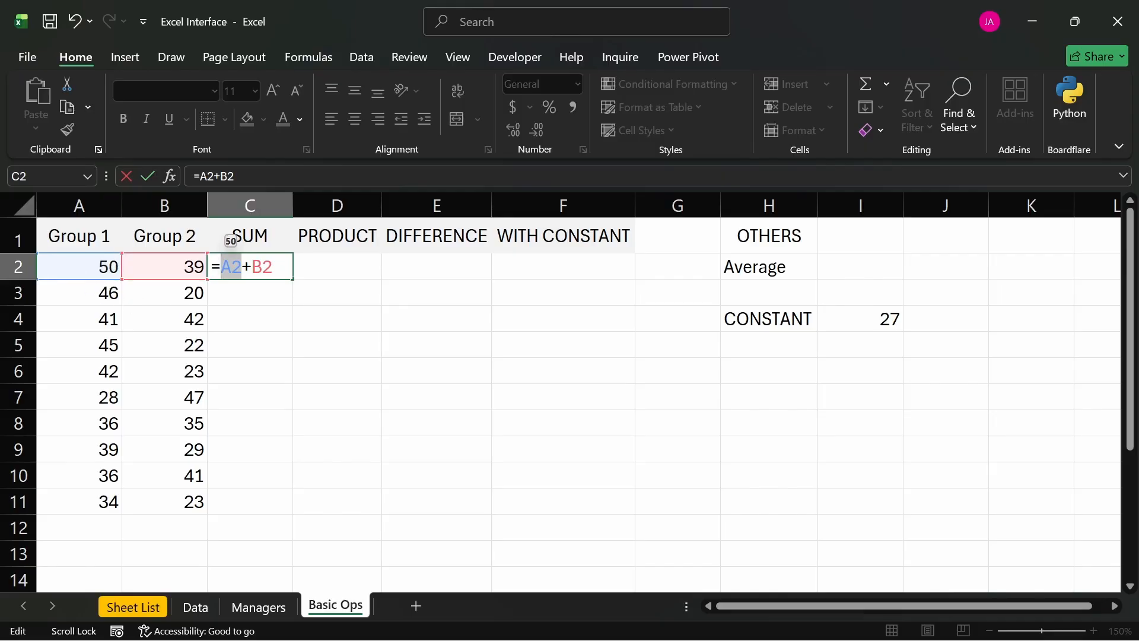
{"action": "mouse_move", "coordinate": [251, 267]}
{"action": "left_mouse_down"}
{"action": "mouse_move", "coordinate": [242, 267]}
{"action": "mouse_move", "coordinate": [252, 267]}
{"action": "left_mouse_up"}
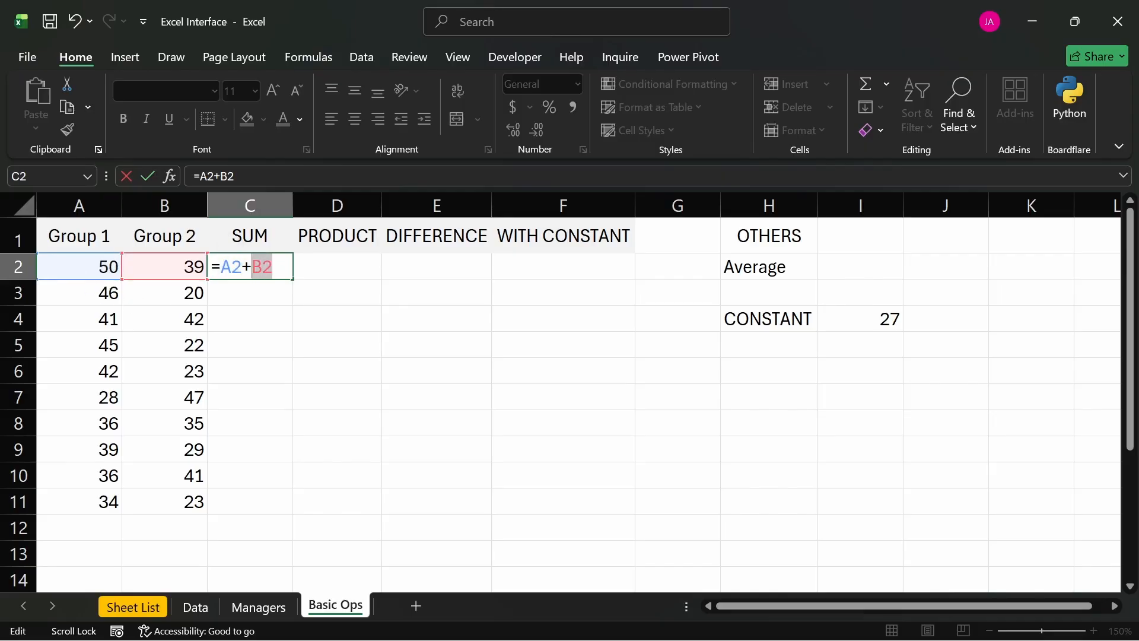
{"action": "key", "text": "Right"}
{"action": "key", "text": "Return"}
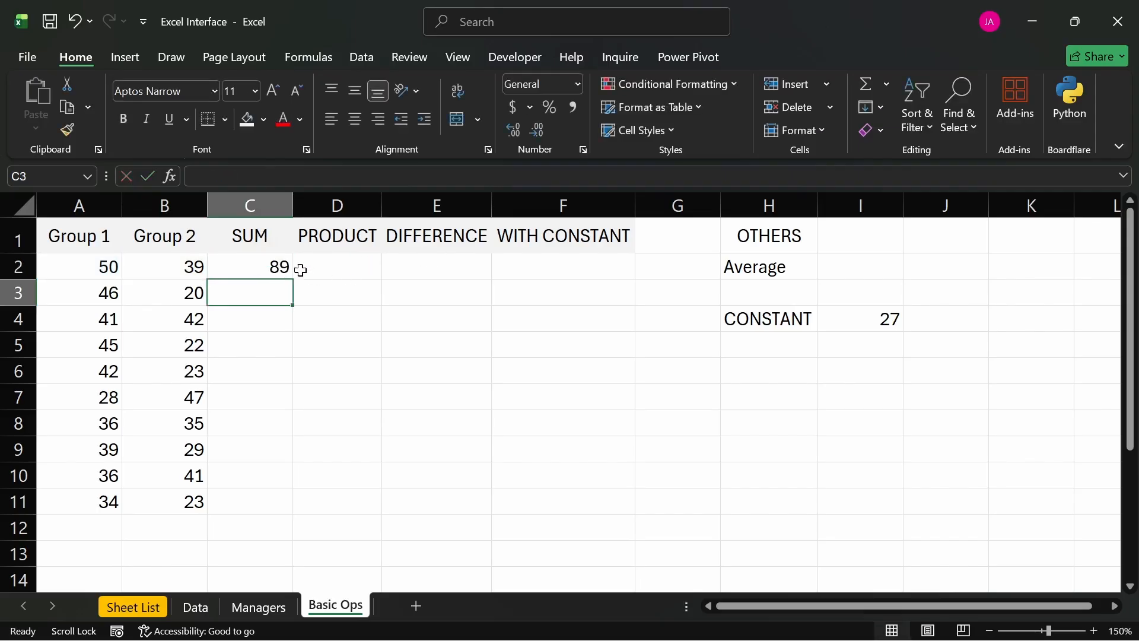
{"action": "left_click", "coordinate": [281, 267]}
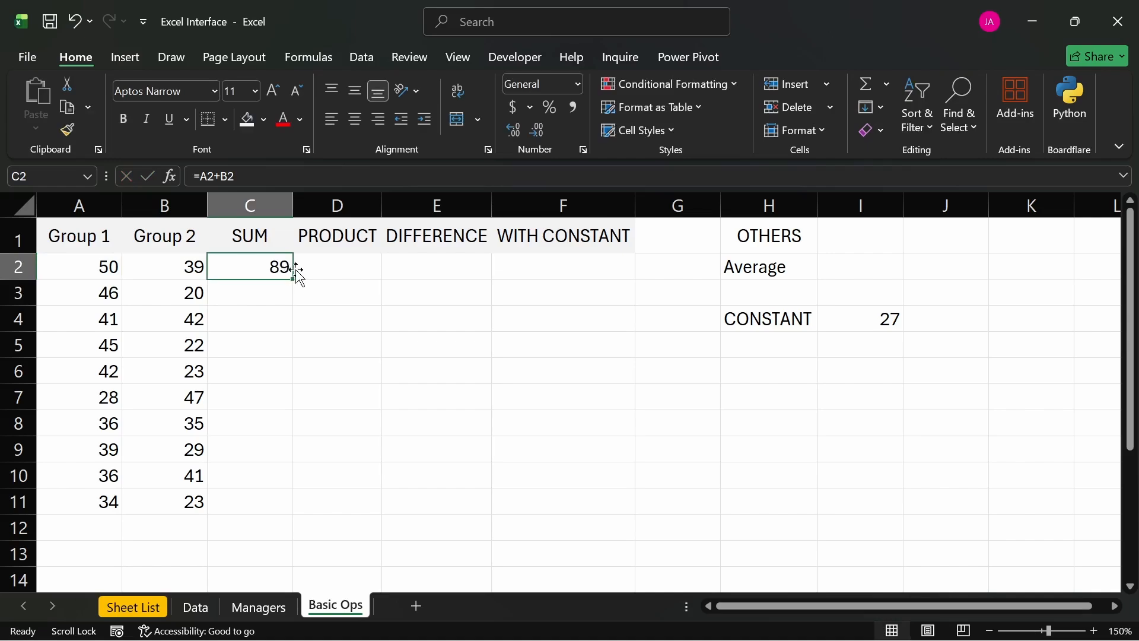
- Enter the formula =A3+B3 in cell C3 to add the second pair of group numbers
{"action": "left_click", "coordinate": [270, 290]}
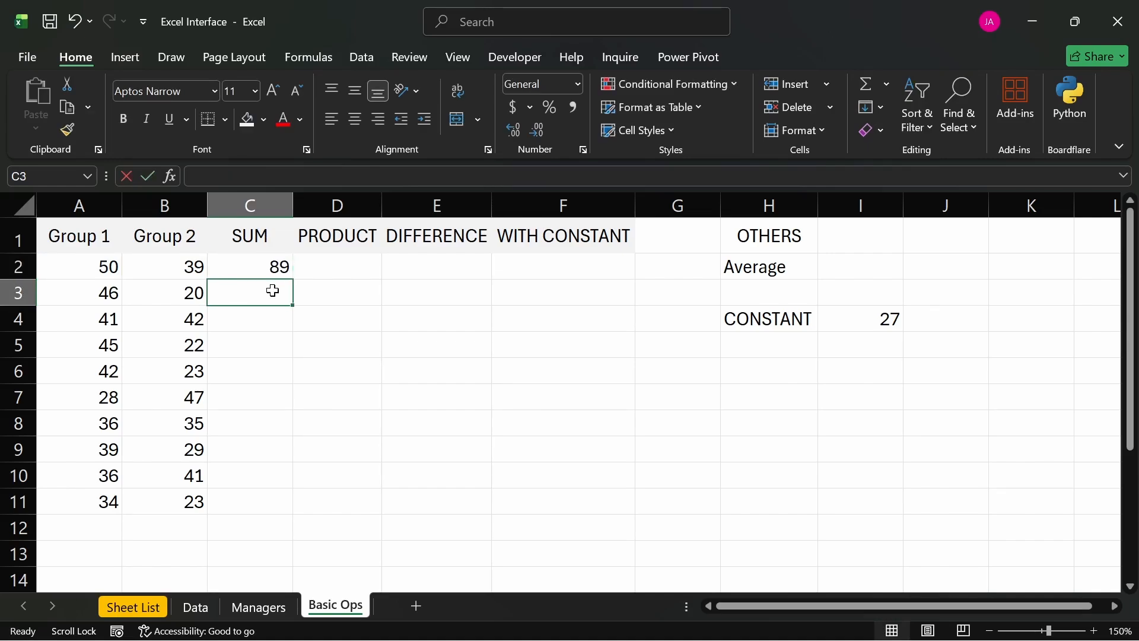
{"action": "type", "text": "="}
{"action": "left_click", "coordinate": [92, 293]}
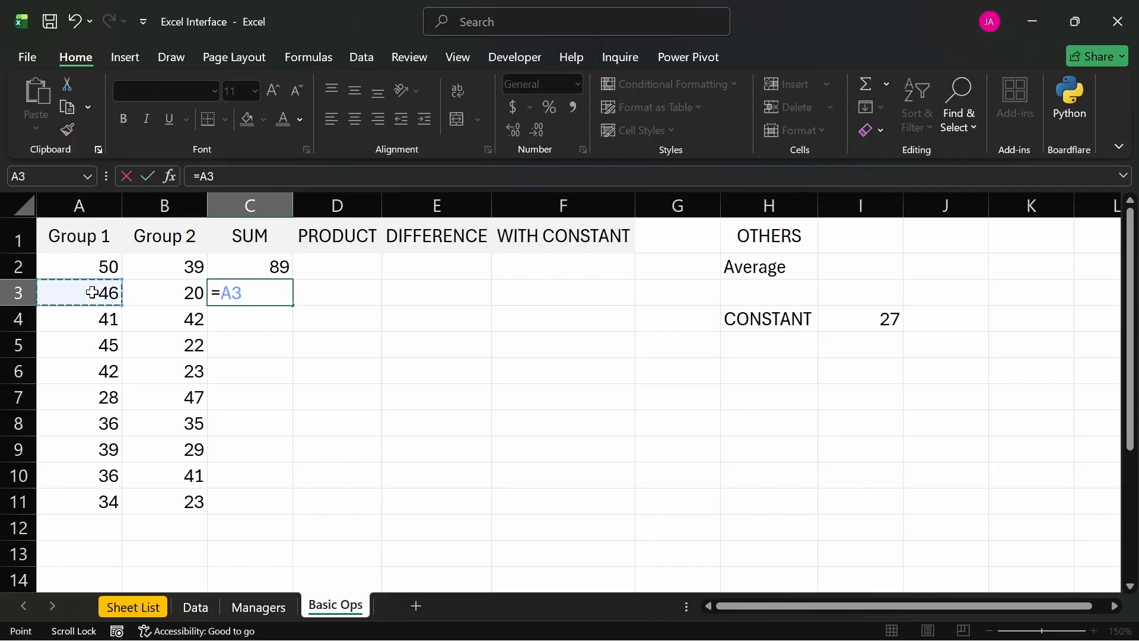
{"action": "type", "text": "+"}
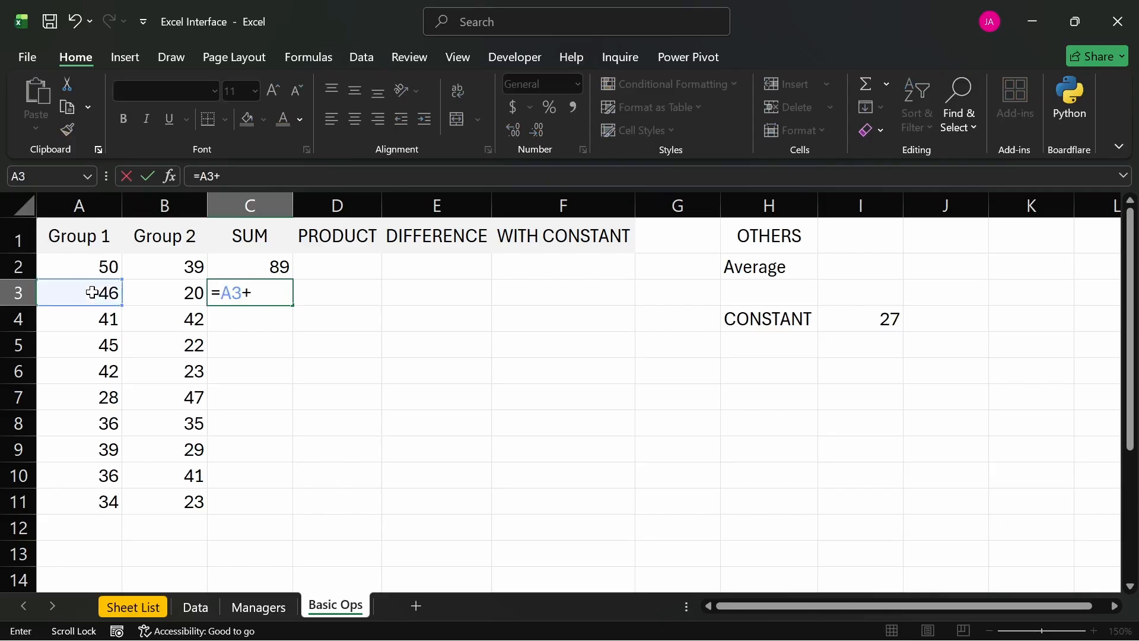
{"action": "left_click", "coordinate": [184, 292]}
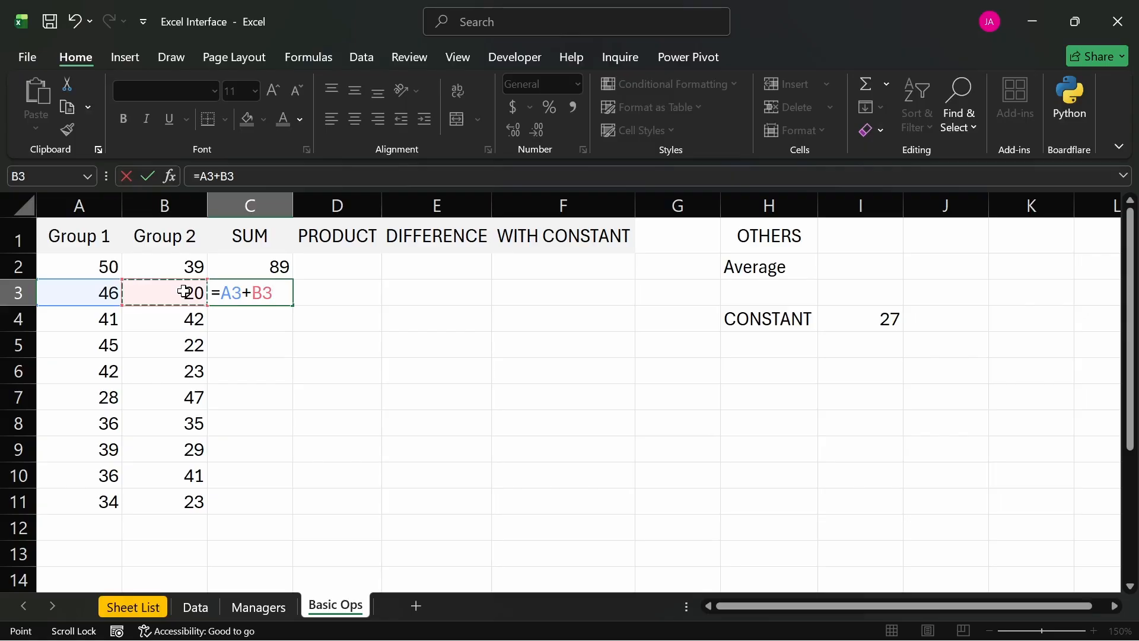
{"action": "key", "text": "Return"}
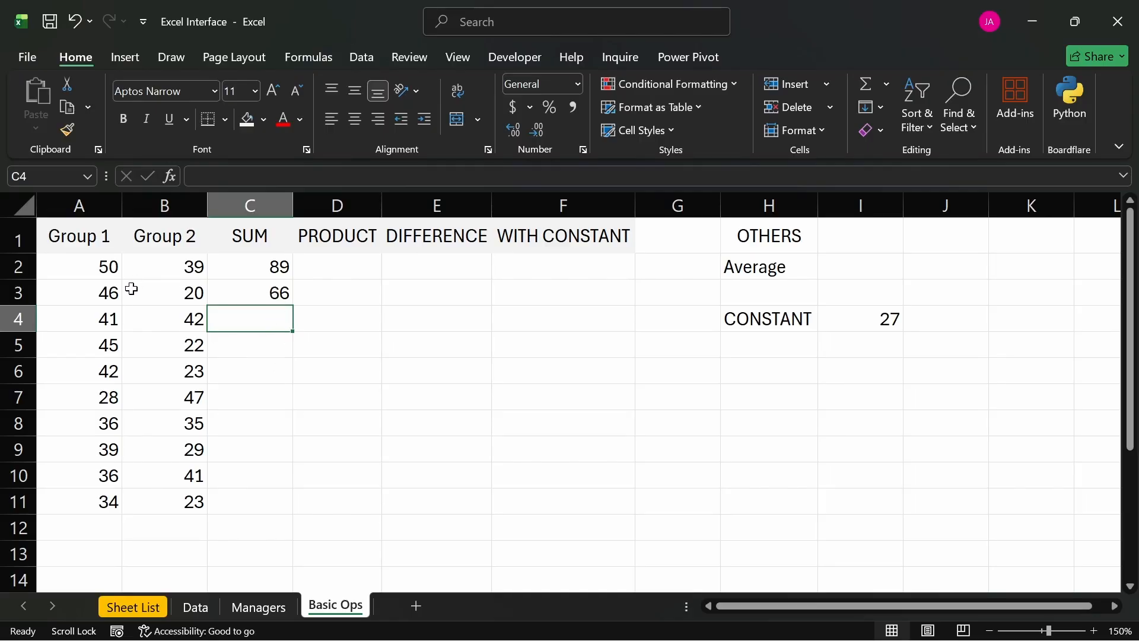
{"action": "left_click", "coordinate": [95, 261]}
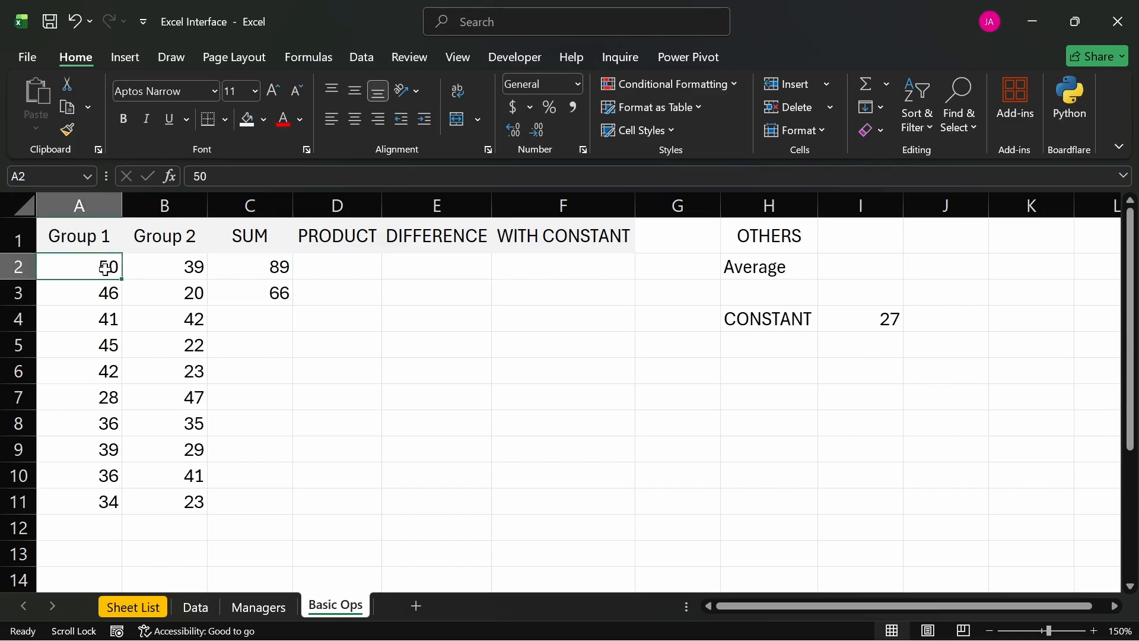
{"action": "left_click", "coordinate": [159, 267]}
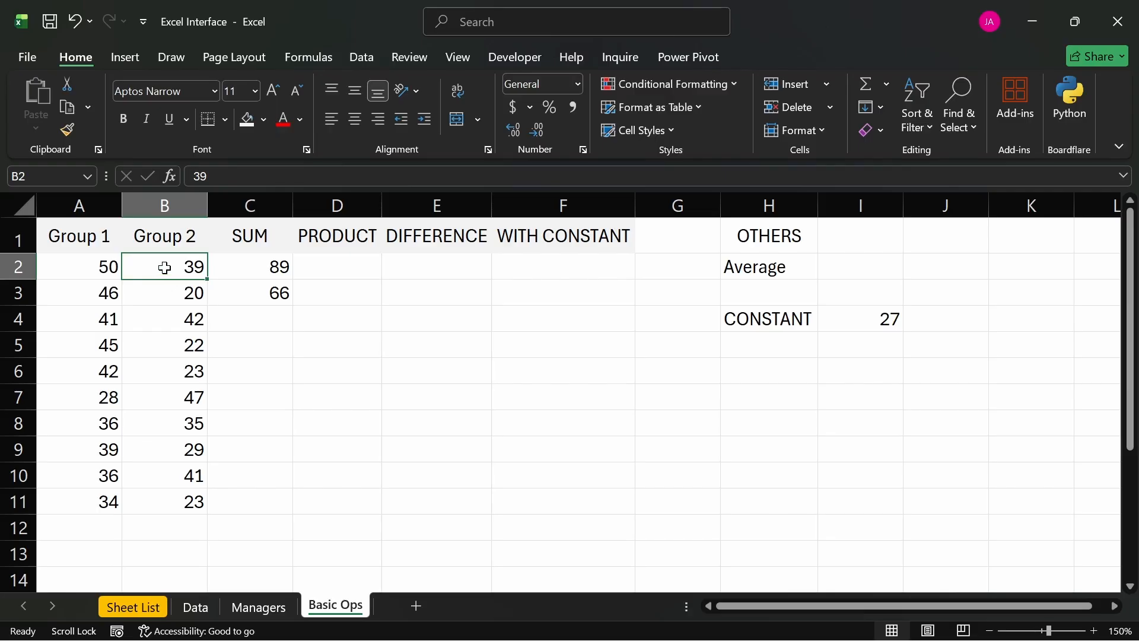
{"action": "left_click", "coordinate": [249, 275]}
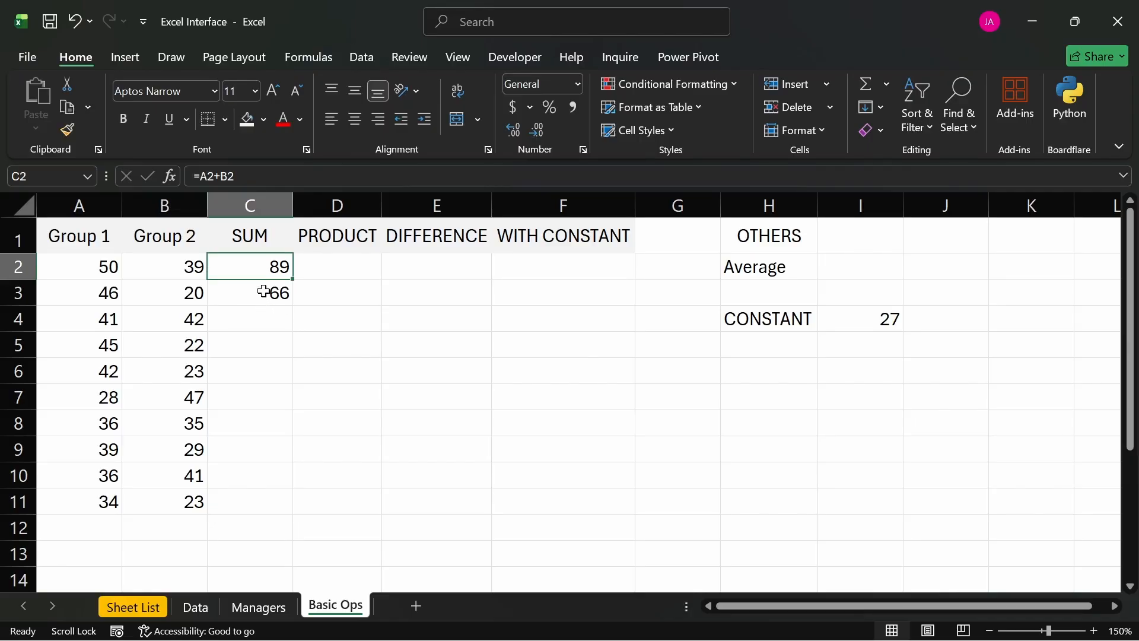
- Move the formula cell C3 to F9, and undo the move
{"action": "left_click", "coordinate": [265, 291]}
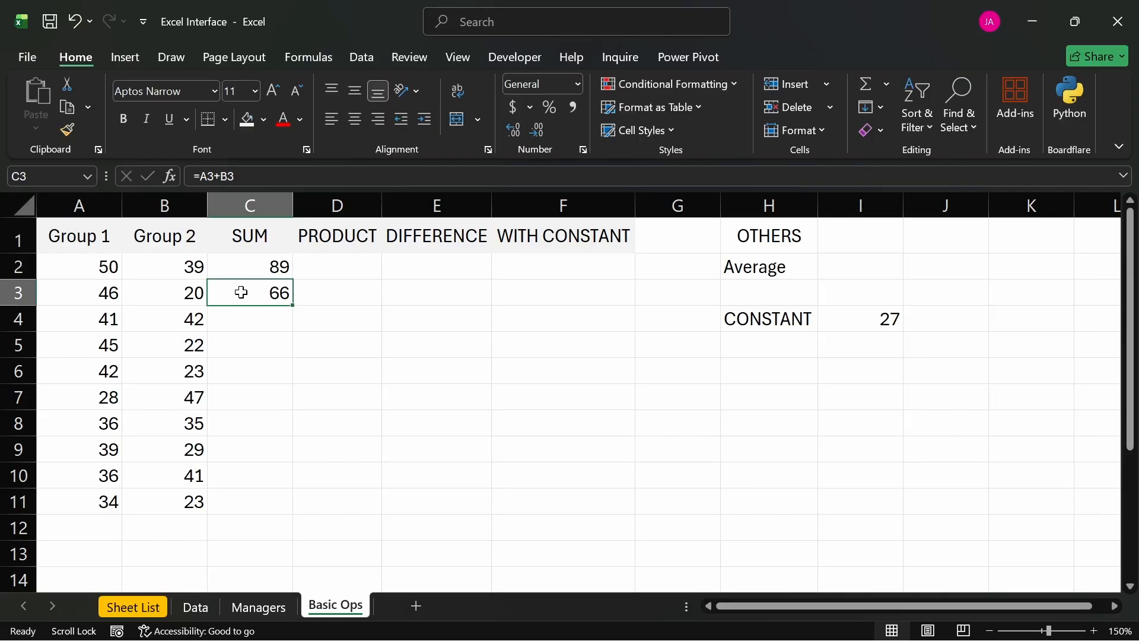
{"action": "mouse_move", "coordinate": [231, 293]}
{"action": "left_mouse_down"}
{"action": "mouse_move", "coordinate": [849, 311]}
{"action": "mouse_move", "coordinate": [878, 297]}
{"action": "mouse_move", "coordinate": [839, 318]}
{"action": "mouse_move", "coordinate": [413, 395]}
{"action": "mouse_move", "coordinate": [330, 451]}
{"action": "mouse_move", "coordinate": [323, 478]}
{"action": "mouse_move", "coordinate": [442, 518]}
{"action": "mouse_move", "coordinate": [301, 407]}
{"action": "mouse_move", "coordinate": [250, 343]}
{"action": "mouse_move", "coordinate": [236, 295]}
{"action": "left_mouse_up"}
{"action": "left_click_drag", "start_coordinate": [241, 306], "coordinate": [527, 449]}
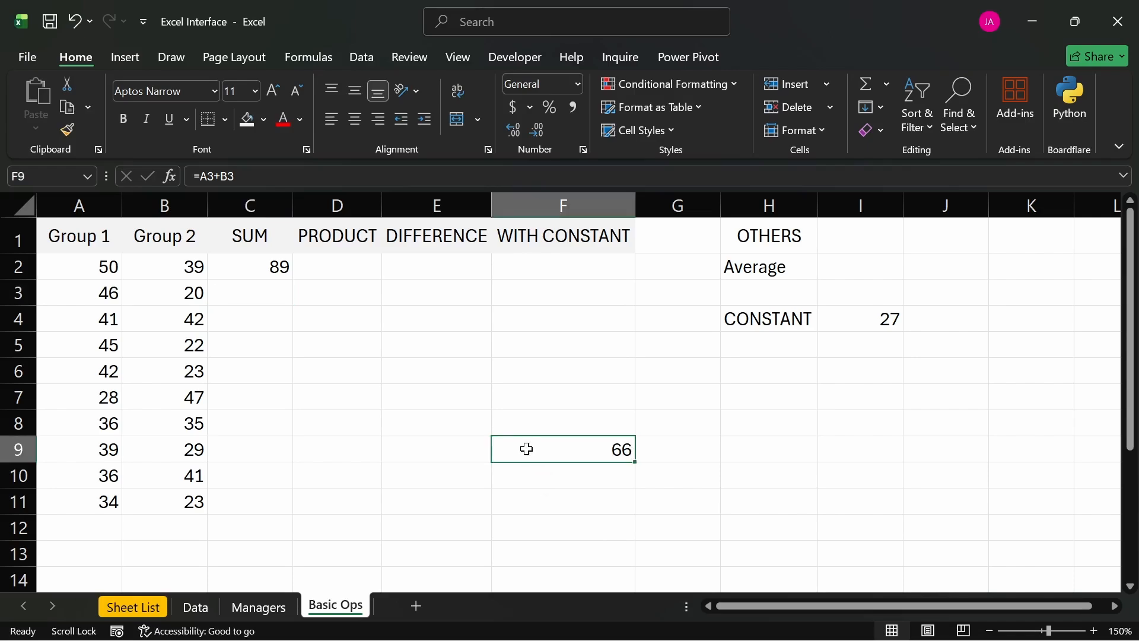
{"action": "key", "text": "ctrl+z"}
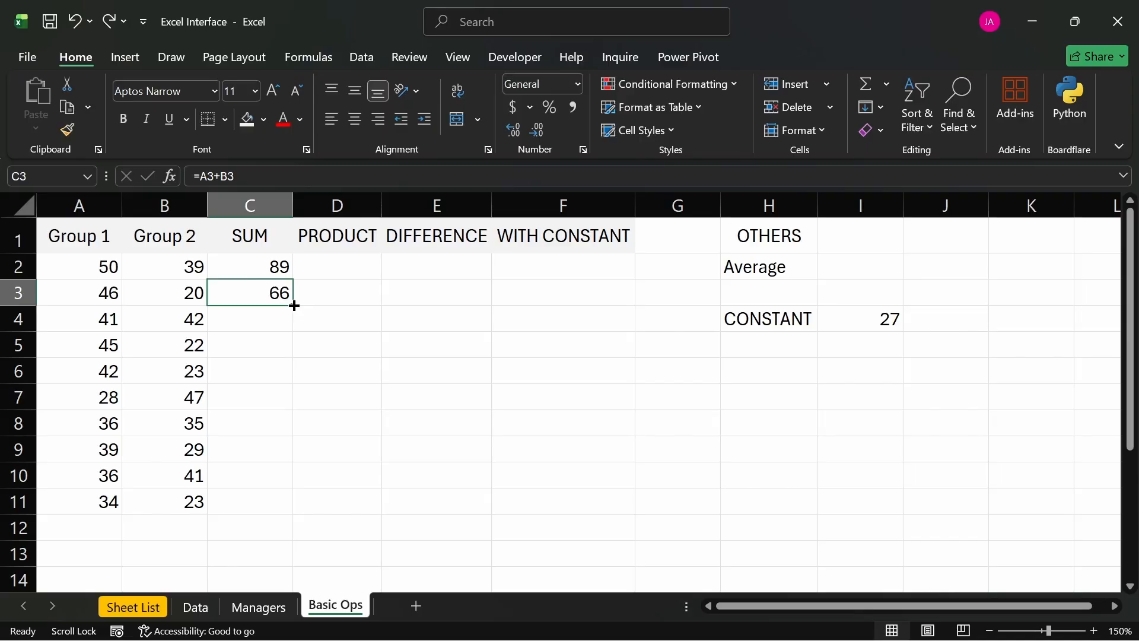
- Fill the sum formula in C3 down through C11
{"action": "left_click_drag", "start_coordinate": [295, 305], "coordinate": [290, 505]}
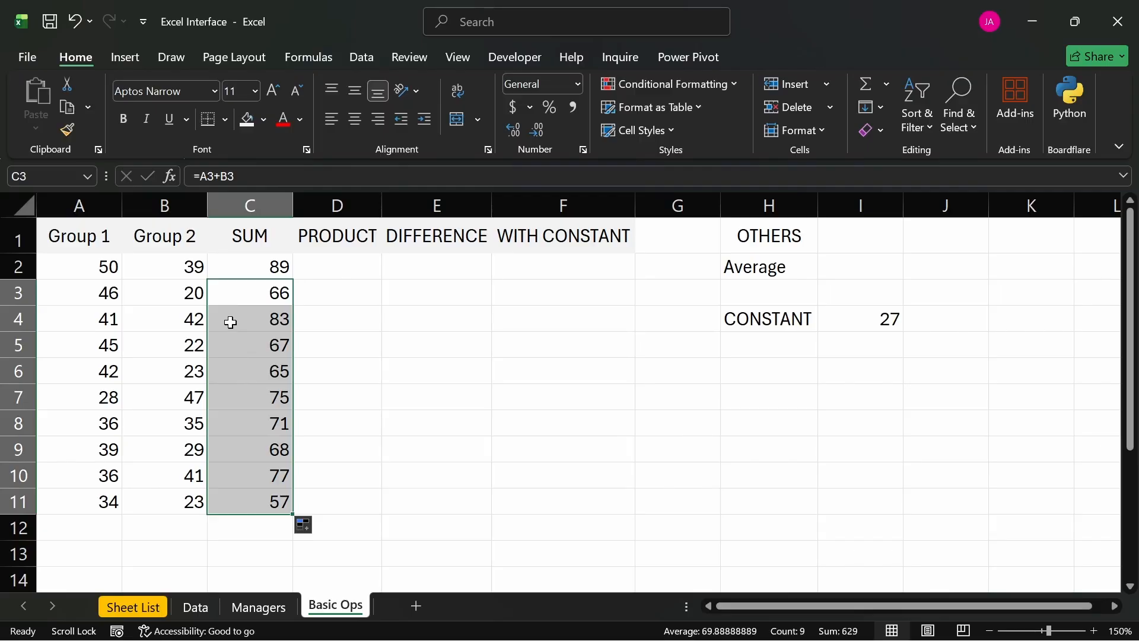
{"action": "left_click", "coordinate": [325, 319]}
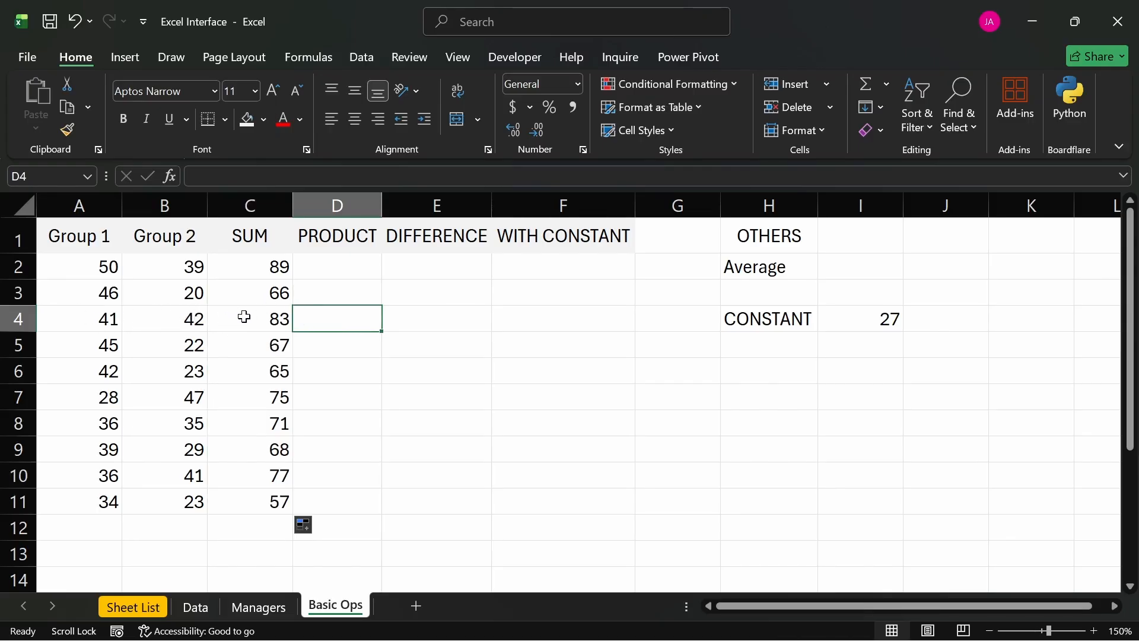
{"action": "left_click_drag", "start_coordinate": [244, 318], "coordinate": [267, 509]}
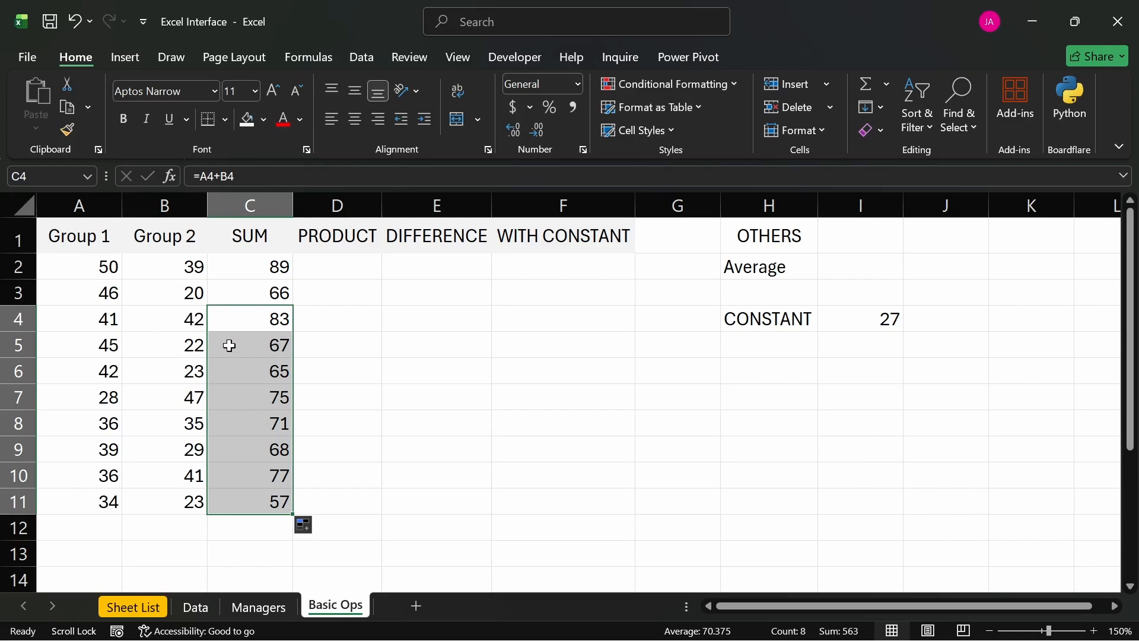
{"action": "left_click", "coordinate": [302, 323]}
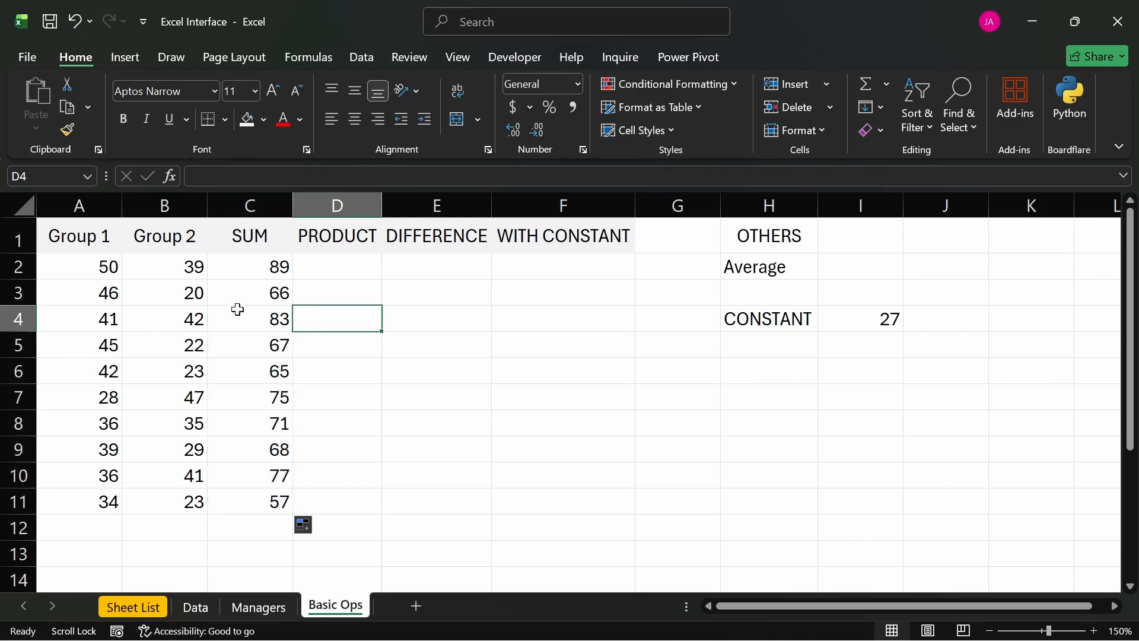
- Enter a sample first name as plain text in cell D2
{"action": "left_click", "coordinate": [337, 276]}
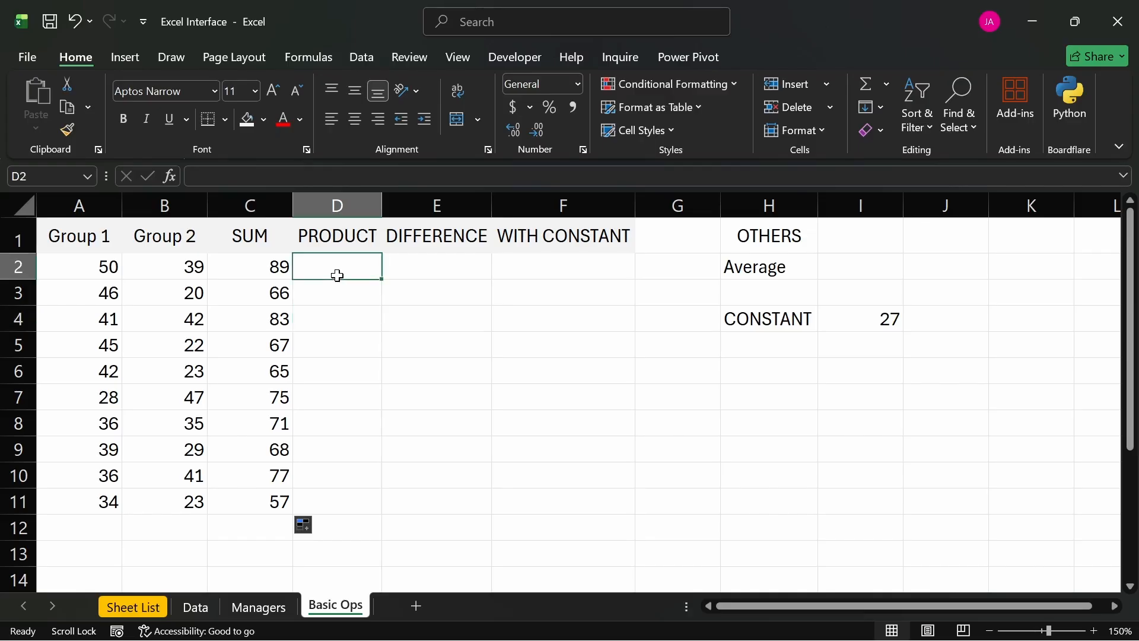
{"action": "type", "text": "jOH"}
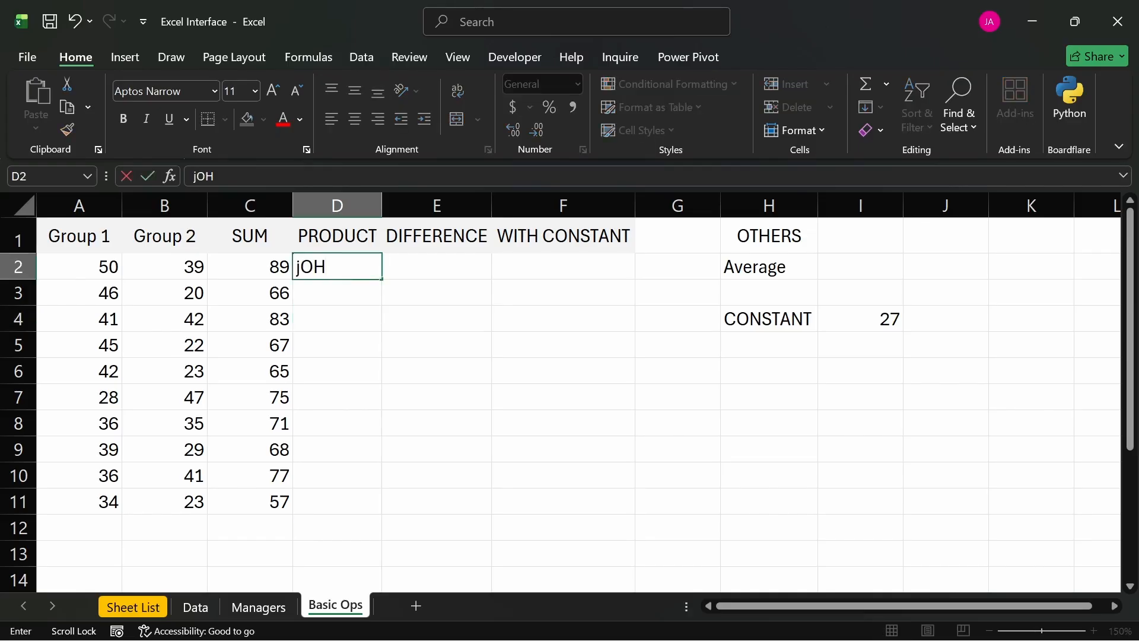
{"action": "key", "text": "BackSpace"}
{"action": "key", "text": "BackSpace"}
{"action": "key", "text": "BackSpace"}
{"action": "type", "text": "John"}
{"action": "key", "text": "Return"}
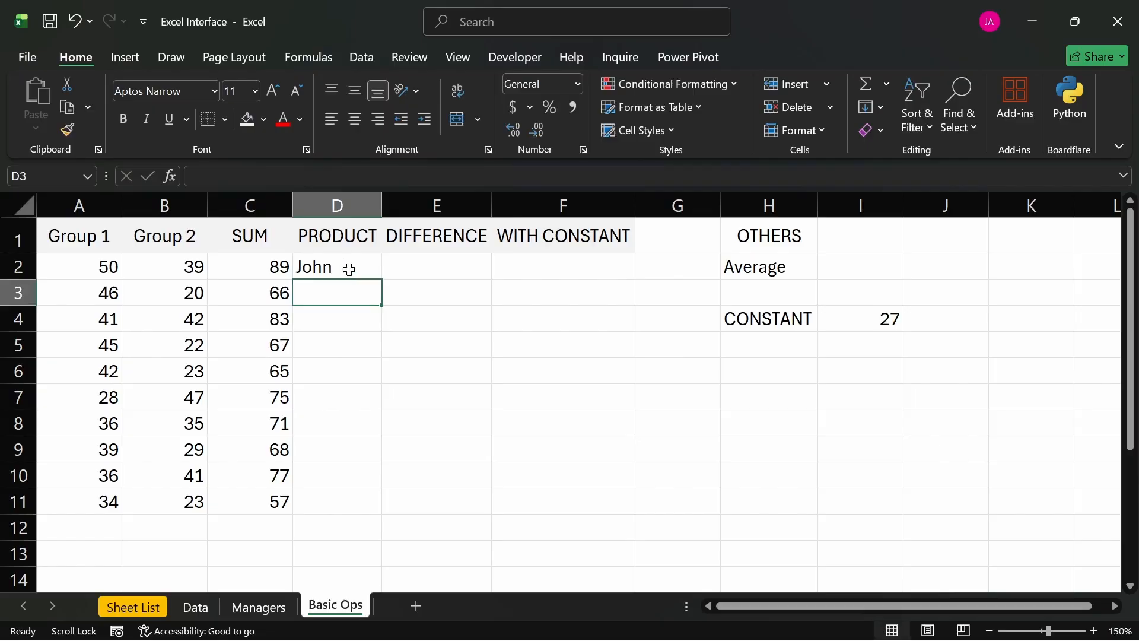
- Fill the sample text from D2 down through D11, and clear that whole range
{"action": "left_click", "coordinate": [350, 270]}
{"action": "left_click_drag", "start_coordinate": [381, 280], "coordinate": [366, 507]}
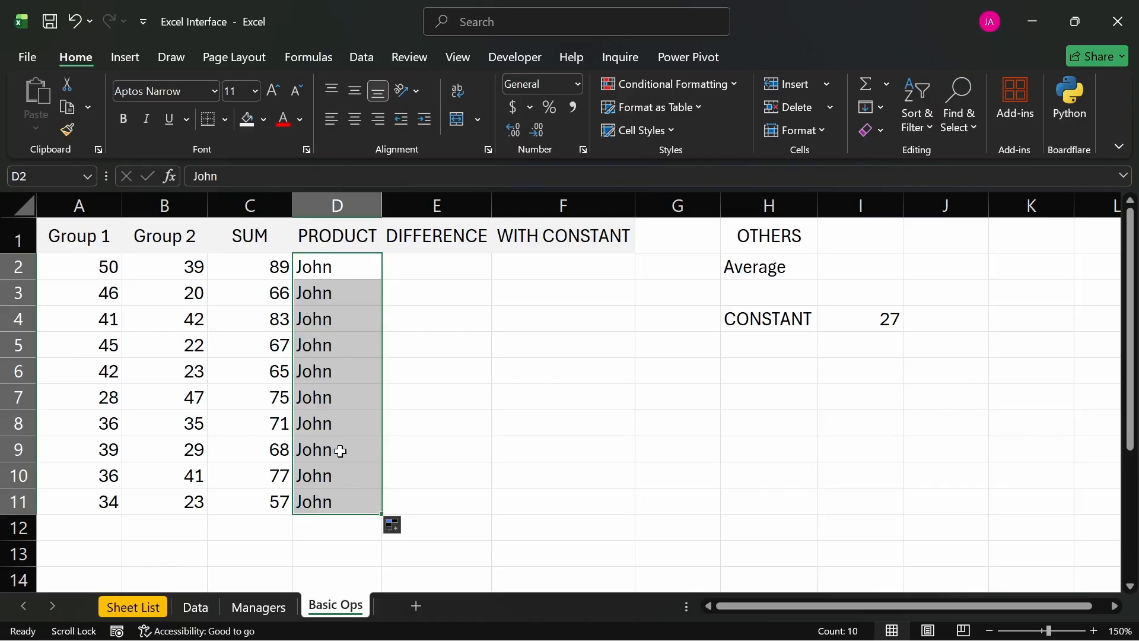
{"action": "key", "text": "Delete"}
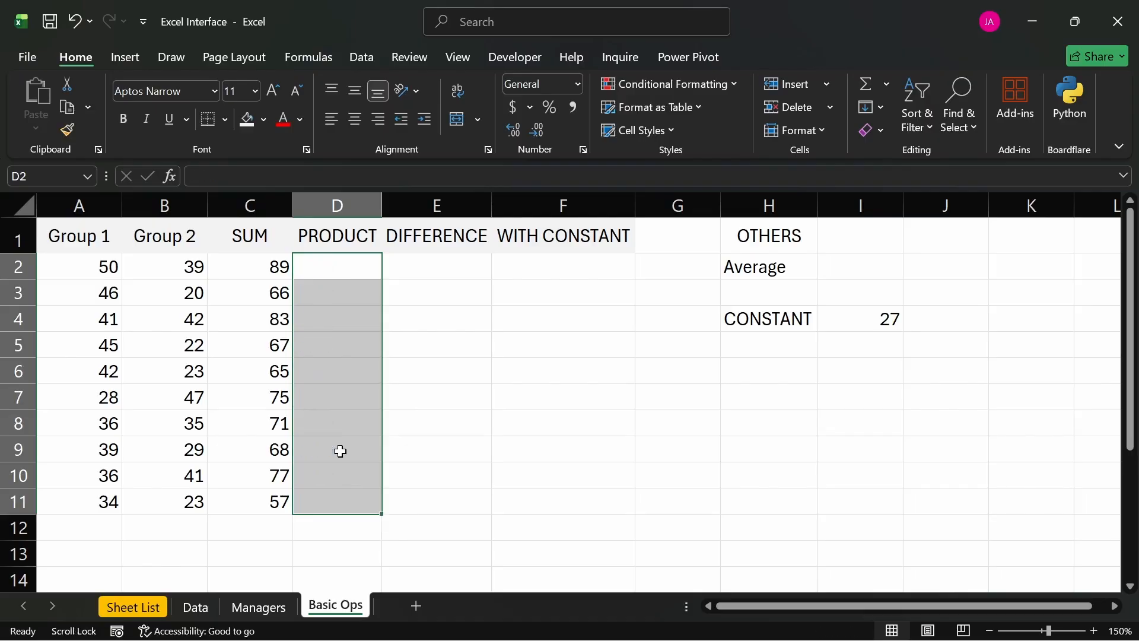
- Examine the formulas in C3 through C6 to see how their cell references follow each row
{"action": "left_click", "coordinate": [264, 294]}
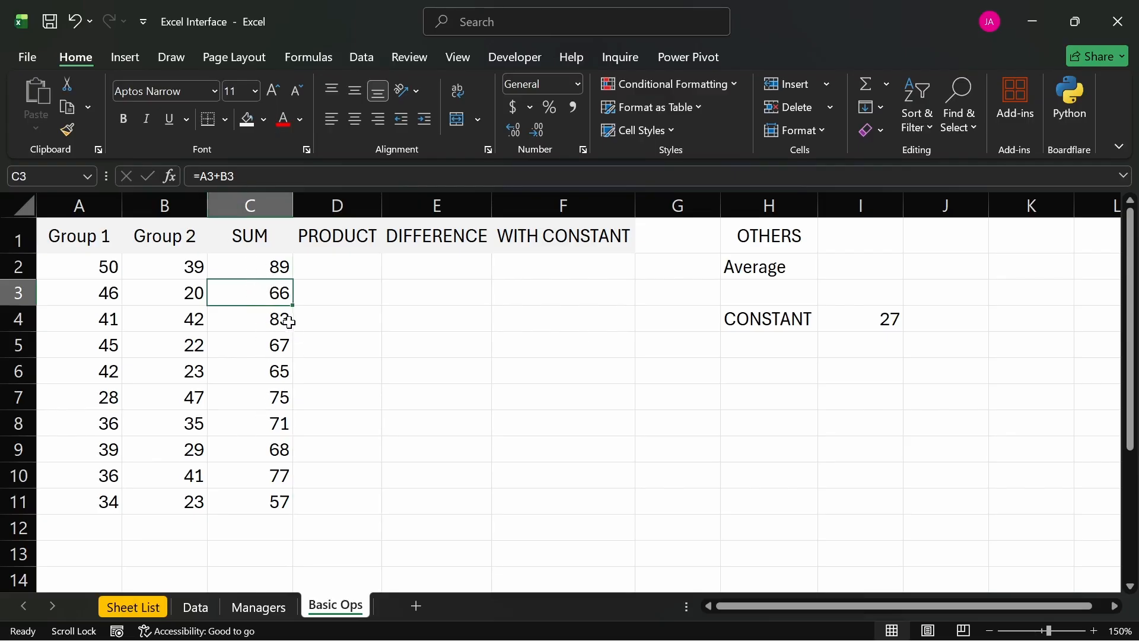
{"action": "double_click", "coordinate": [265, 320]}
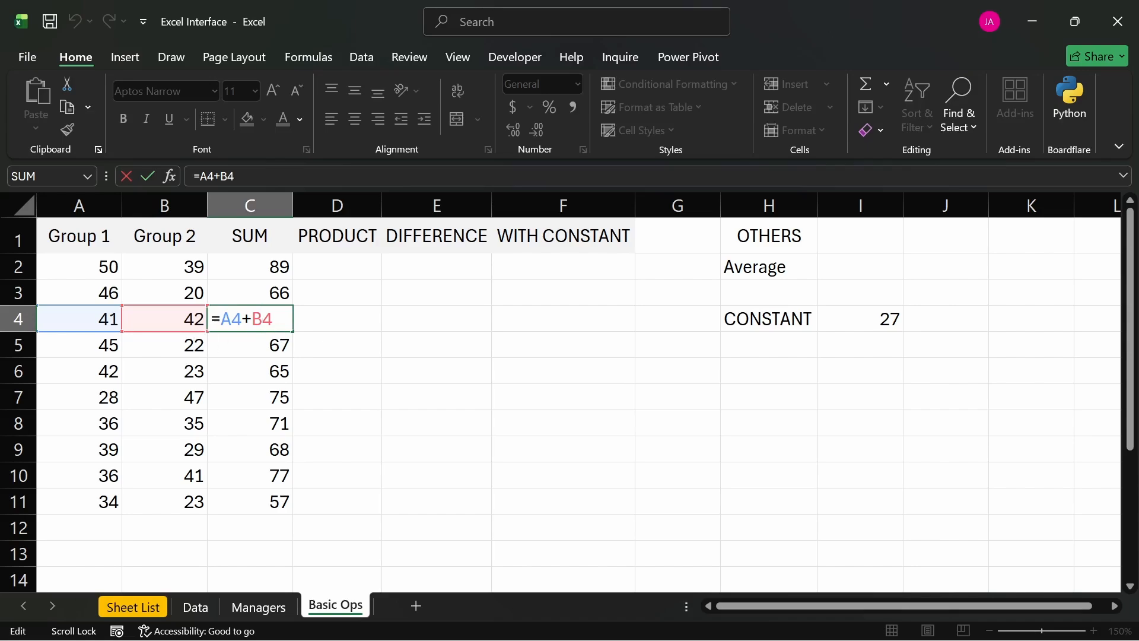
{"action": "key", "text": "Return"}
{"action": "double_click", "coordinate": [239, 347]}
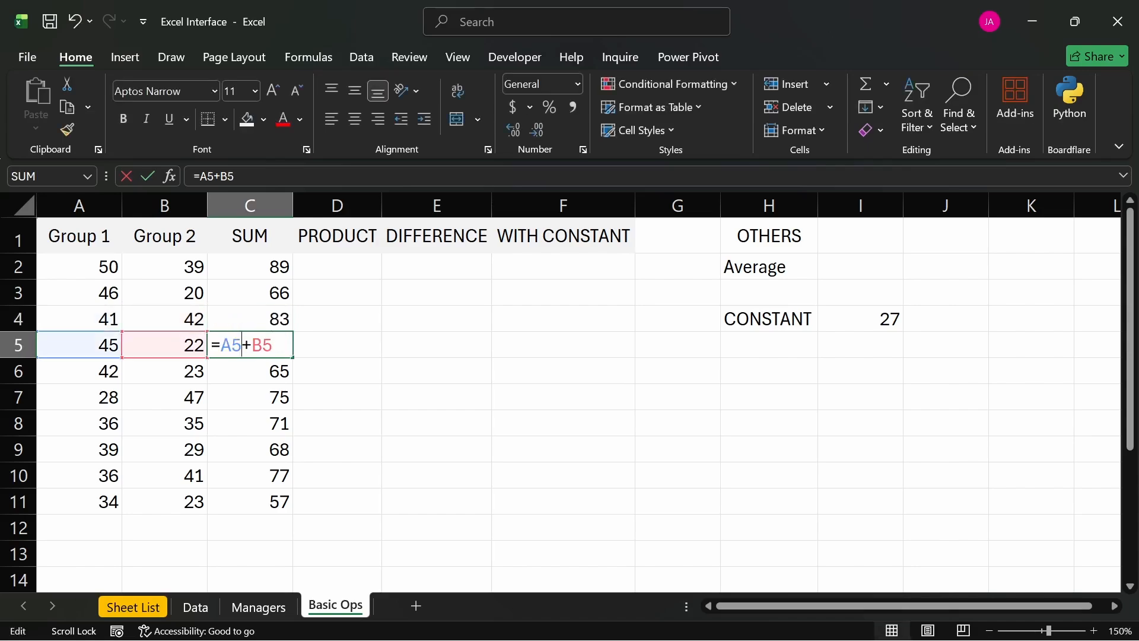
{"action": "key", "text": "Return"}
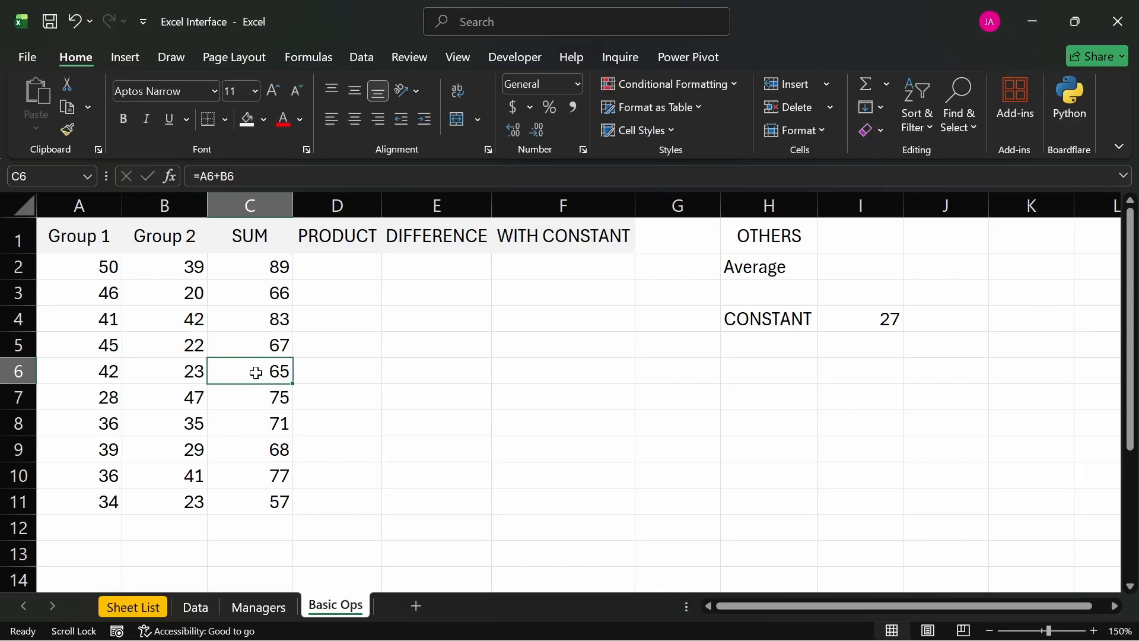
{"action": "double_click", "coordinate": [251, 371]}
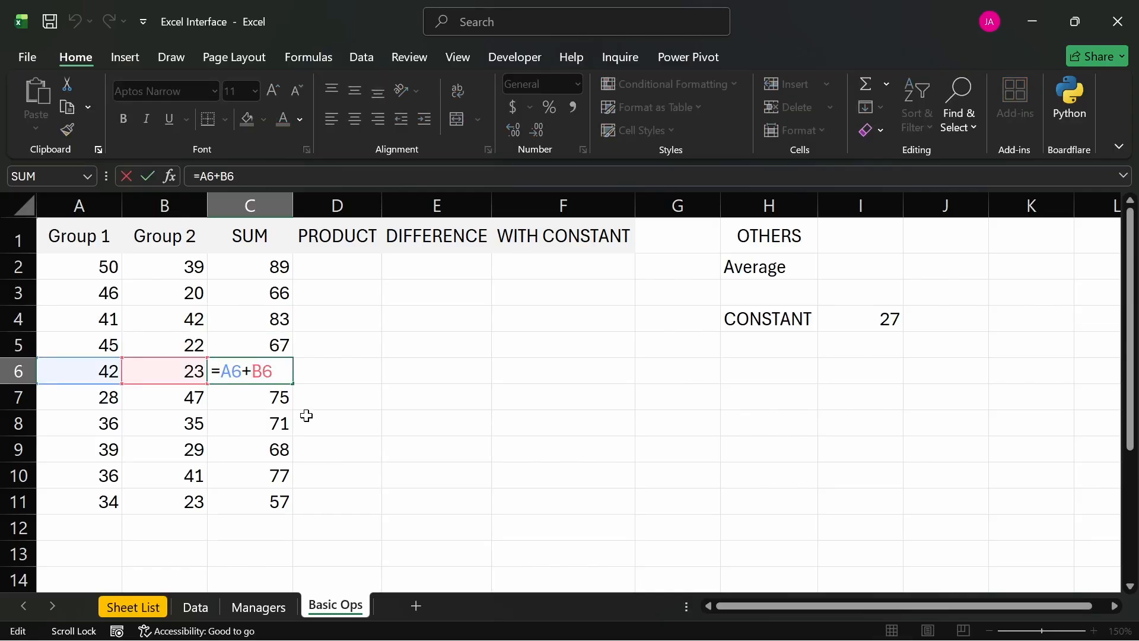
{"action": "key", "text": "Return"}
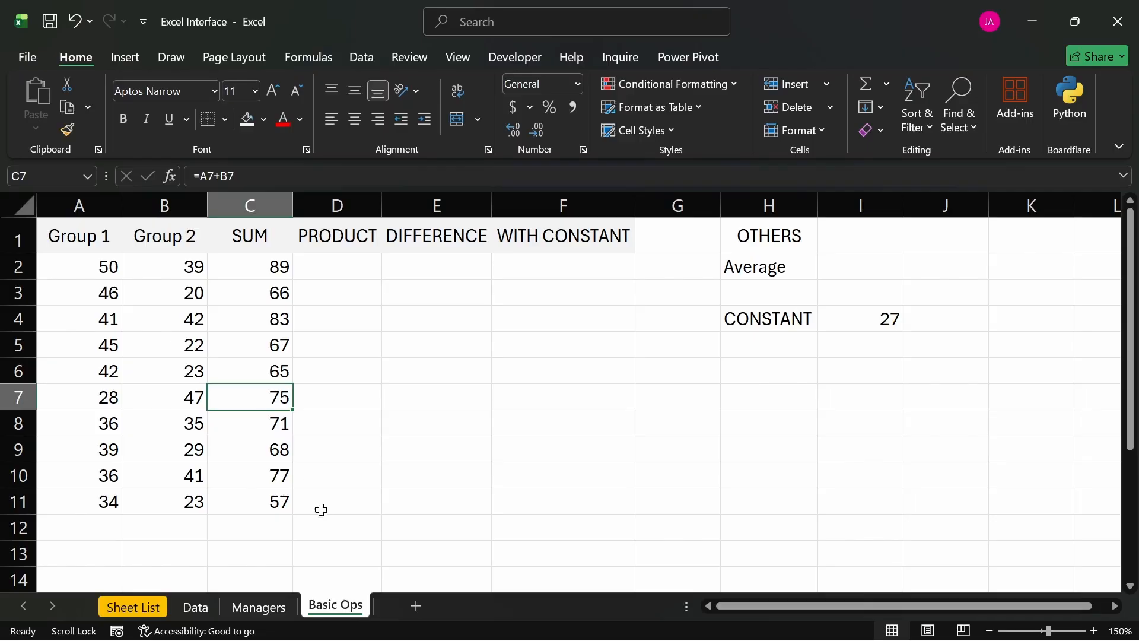
- Rename the Basic Ops worksheet as "Cell Reference | Basic Ops"
{"action": "double_click", "coordinate": [336, 605]}
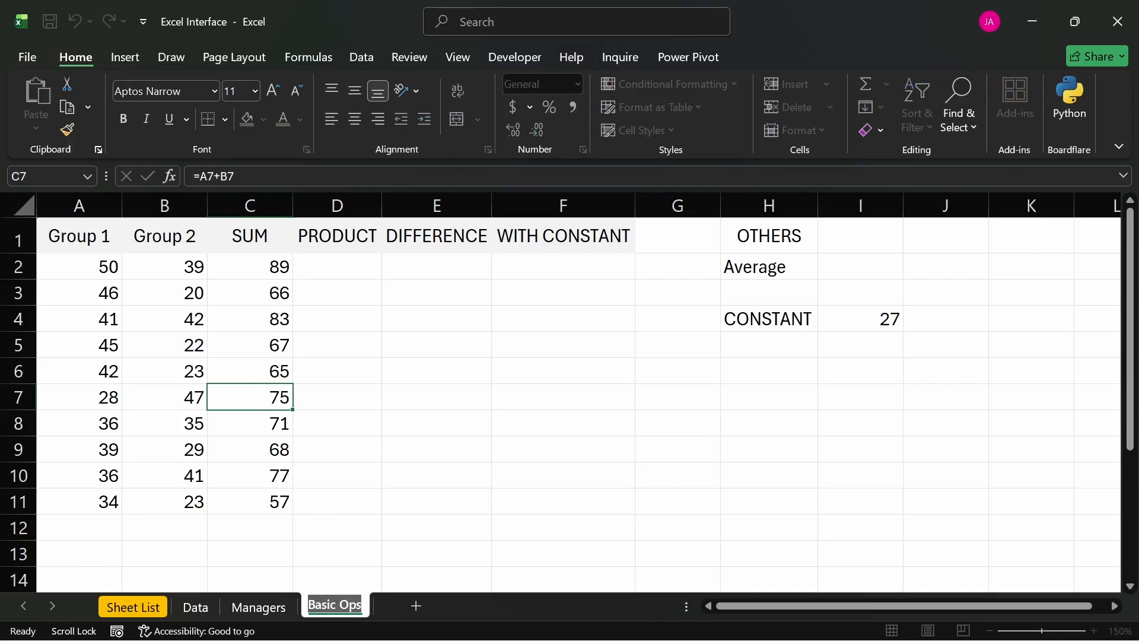
{"action": "left_click", "coordinate": [377, 601]}
{"action": "type", "text": "C"}
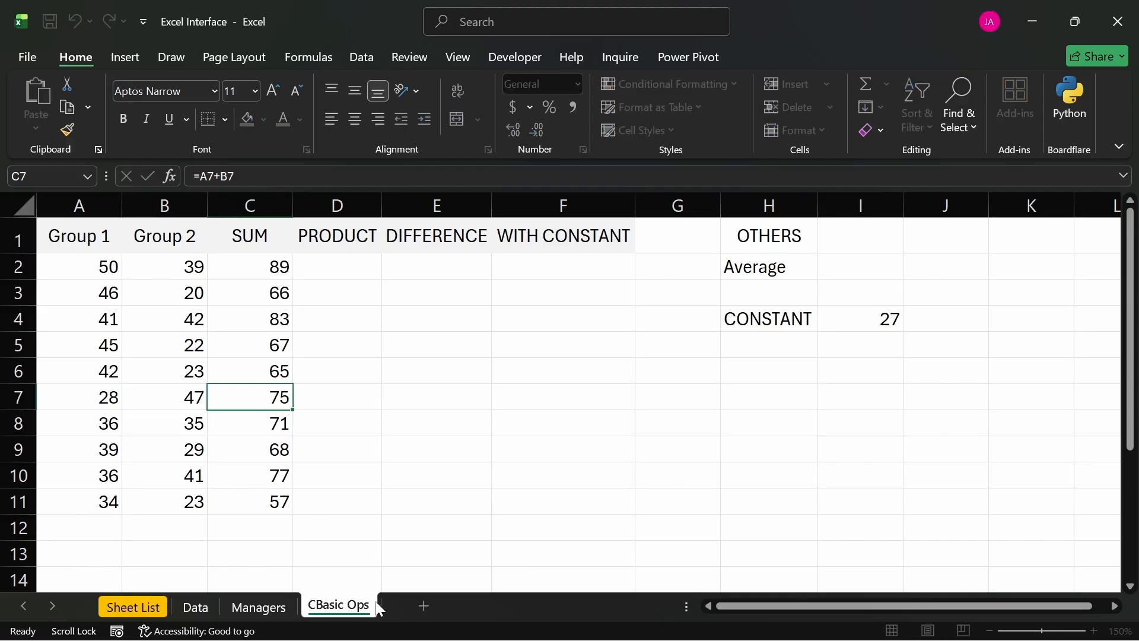
{"action": "type", "text": "ell Ref"}
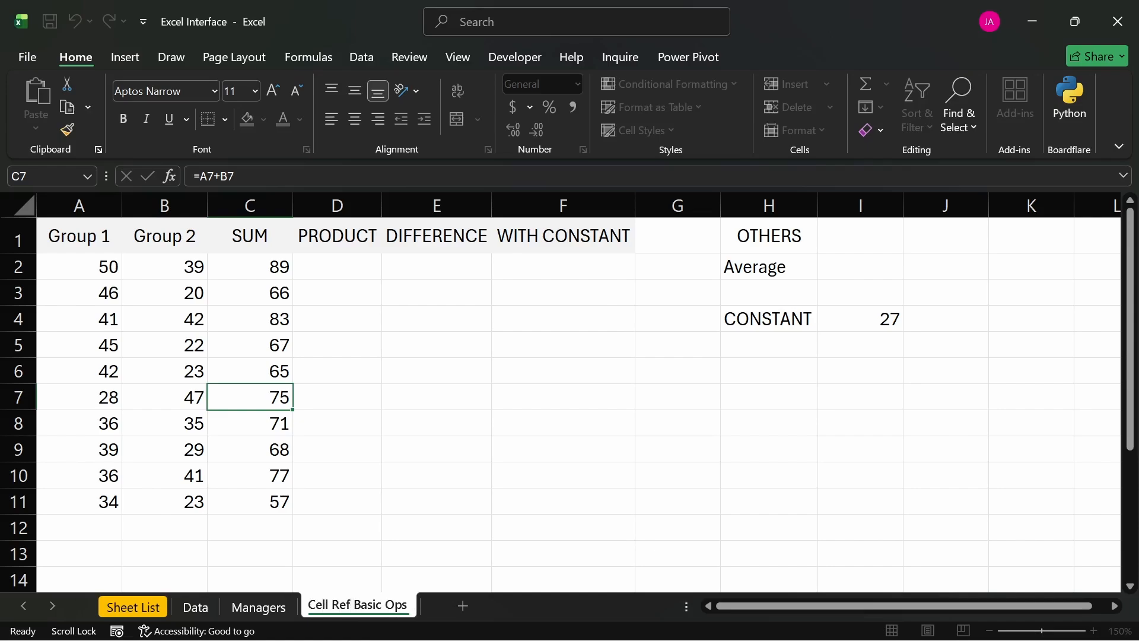
{"action": "type", "text": " | "}
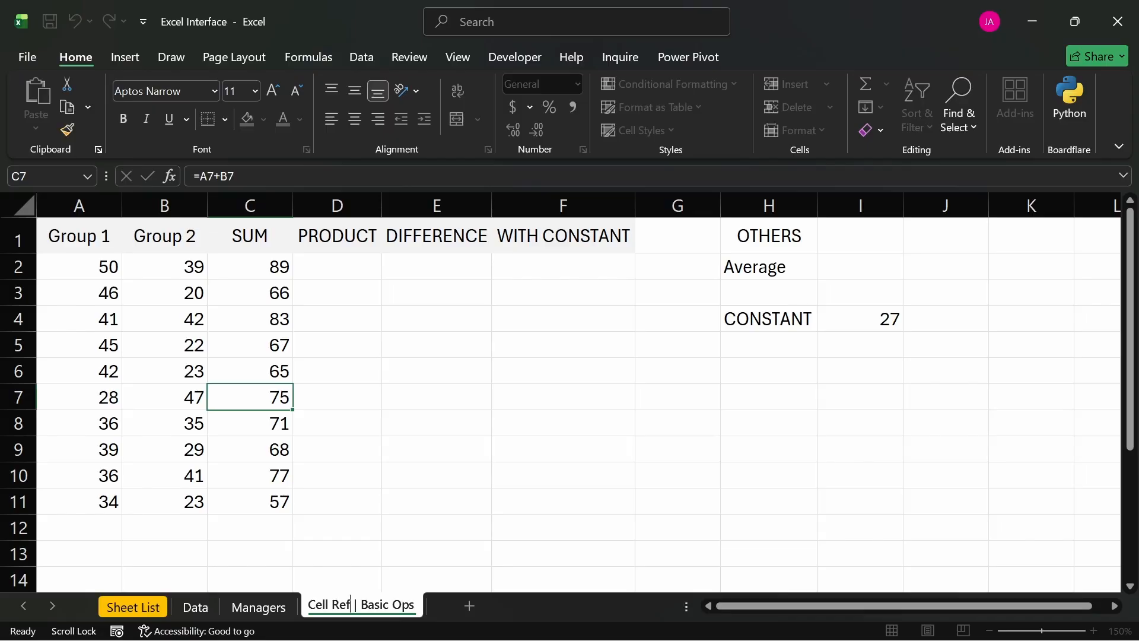
{"action": "type", "text": "ER"}
{"action": "key", "text": "BackSpace"}
{"action": "key", "text": "BackSpace"}
{"action": "key", "text": "BackSpace"}
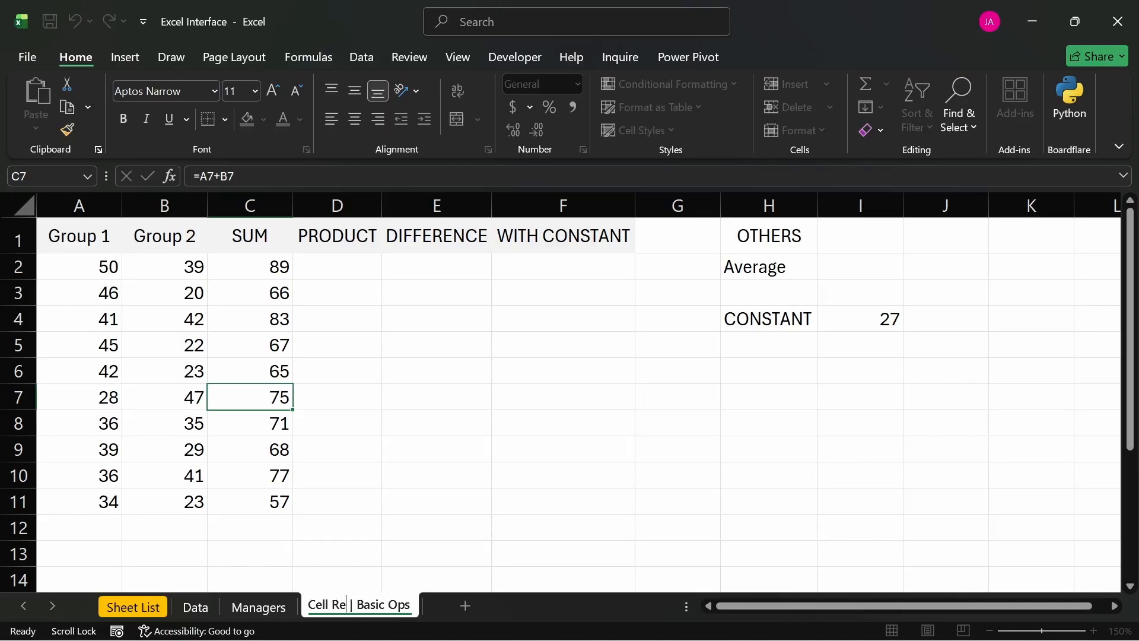
{"action": "type", "text": "er"}
{"action": "key", "text": "BackSpace"}
{"action": "key", "text": "BackSpace"}
{"action": "key", "text": "BackSpace"}
{"action": "type", "text": "ef"}
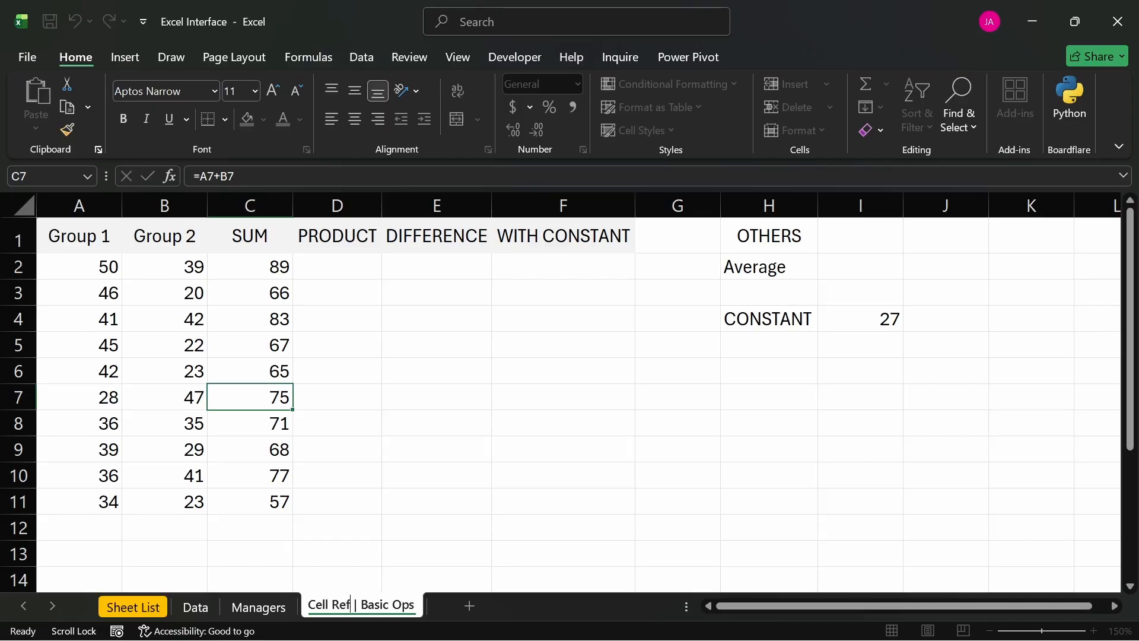
{"action": "type", "text": "erence"}
{"action": "key", "text": "Return"}
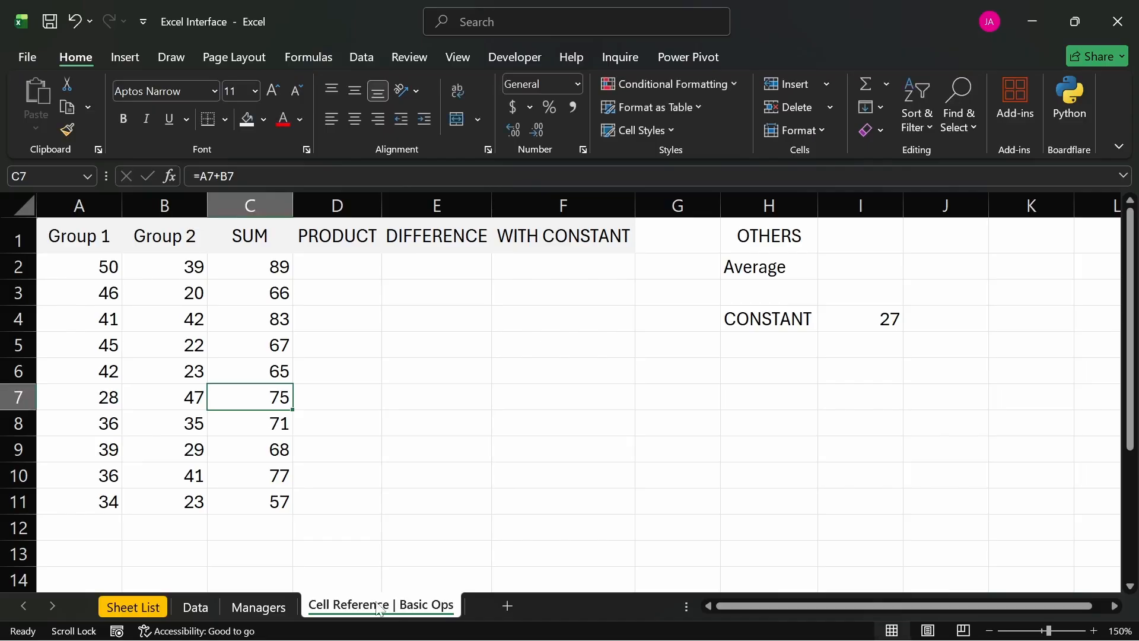
{"action": "left_click", "coordinate": [367, 437]}
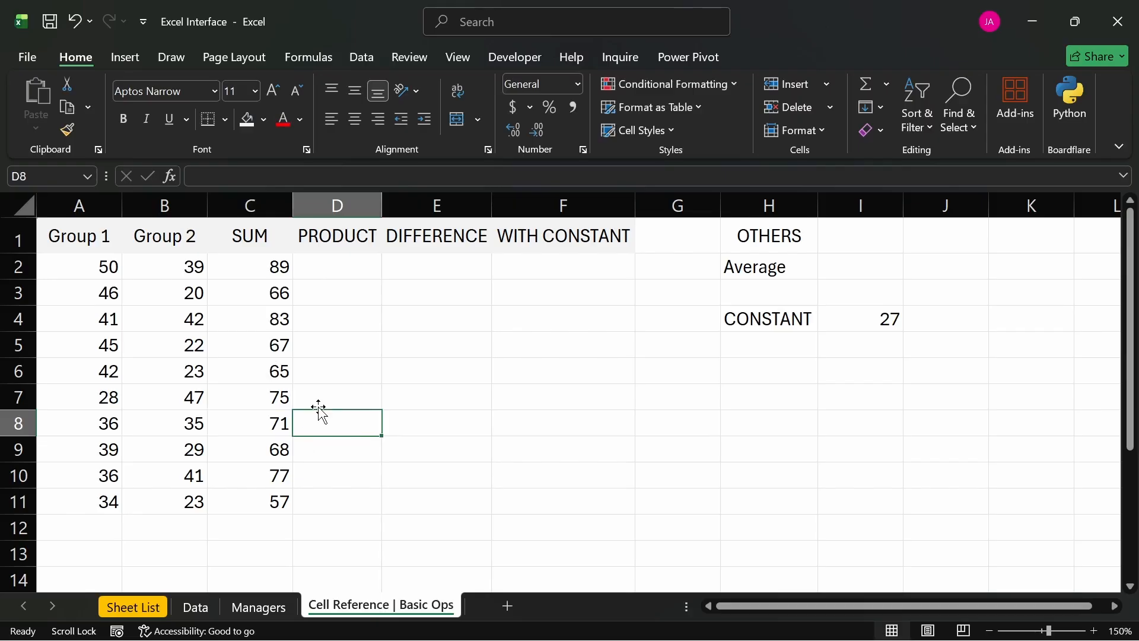
{"action": "scroll", "coordinate": [319, 410], "scroll_direction": "down", "scroll_amount": 1}
{"action": "scroll", "coordinate": [319, 409], "scroll_direction": "down", "scroll_amount": 1}
{"action": "scroll", "coordinate": [319, 409], "scroll_direction": "up", "scroll_amount": 2}
{"action": "left_click", "coordinate": [328, 531]}
{"action": "left_click", "coordinate": [405, 532]}
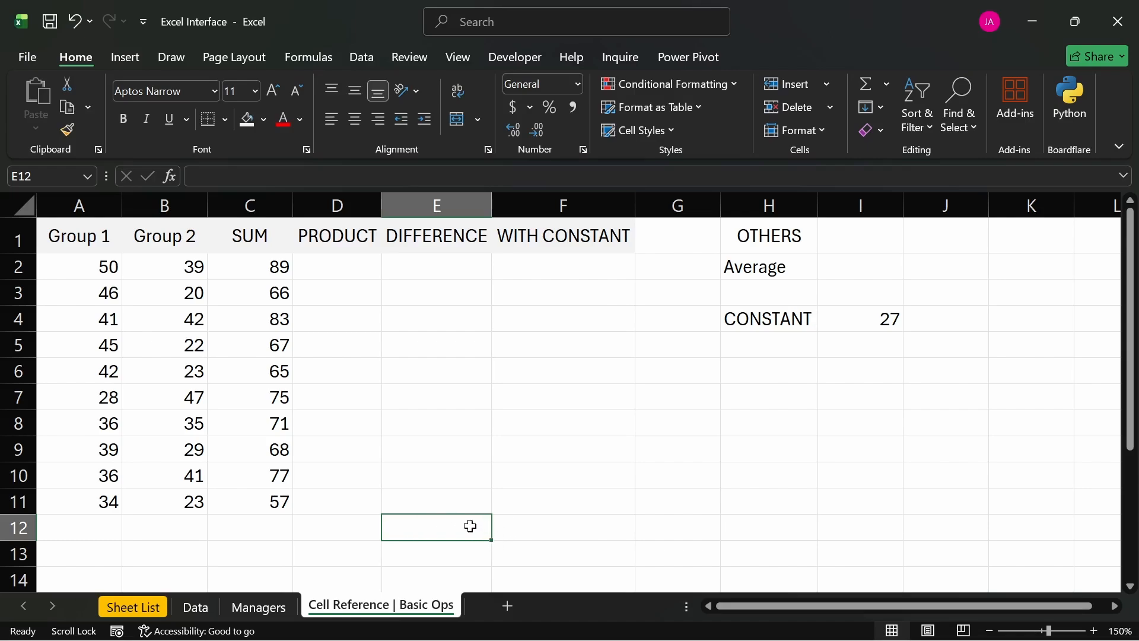
- Start a formula in cell H10 that references cell E8, and clear it from the cell
{"action": "left_click", "coordinate": [418, 421]}
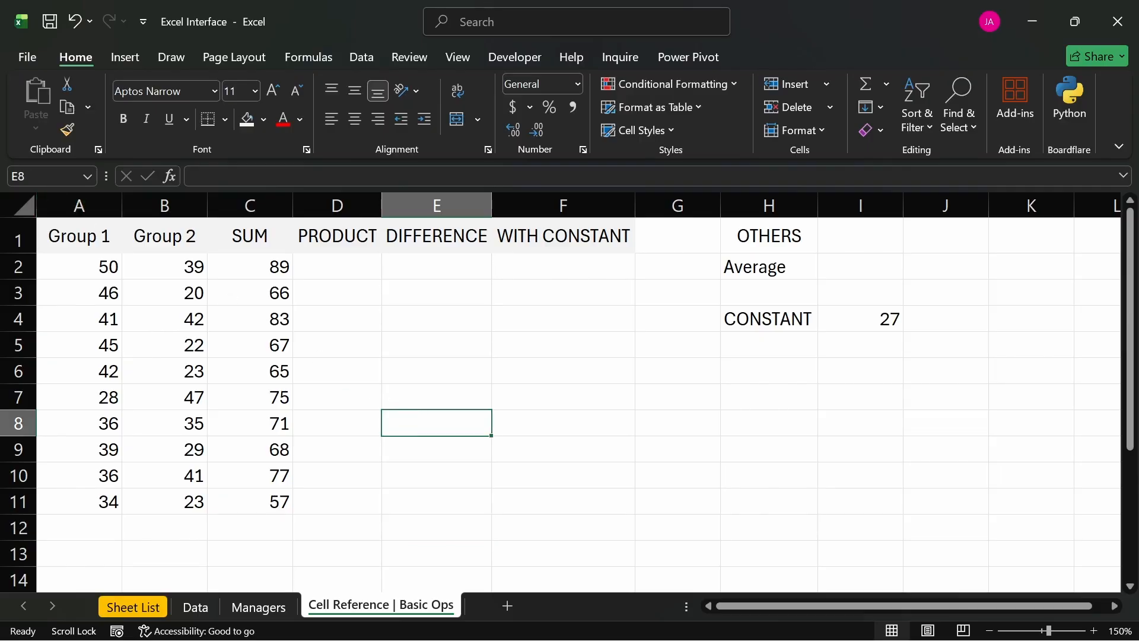
{"action": "left_click", "coordinate": [757, 473]}
{"action": "type", "text": "="}
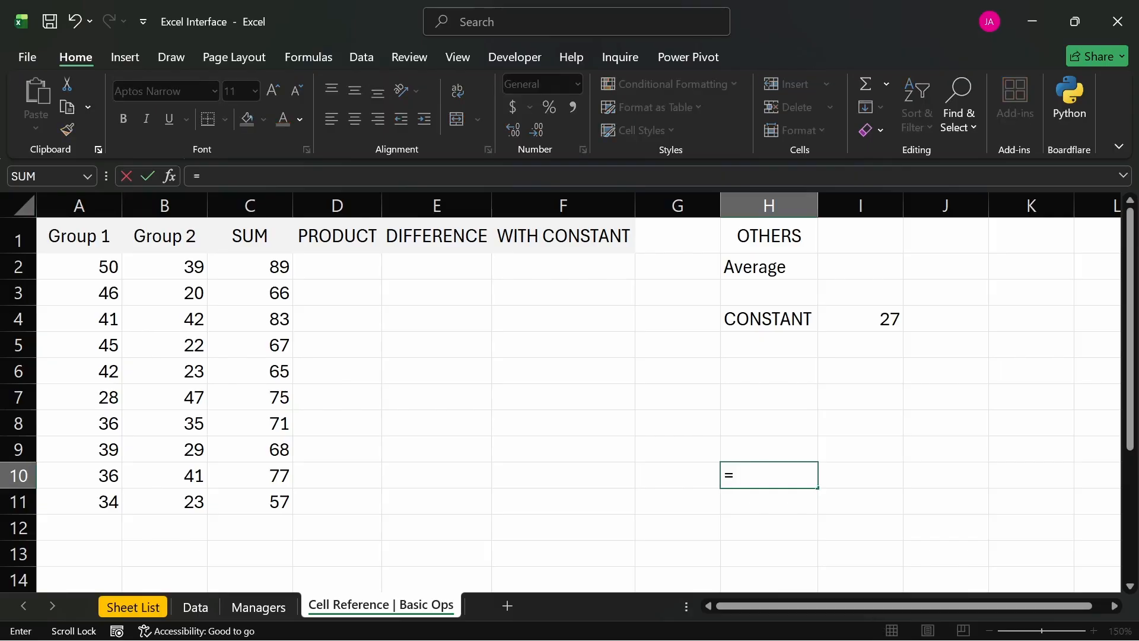
{"action": "type", "text": "e8"}
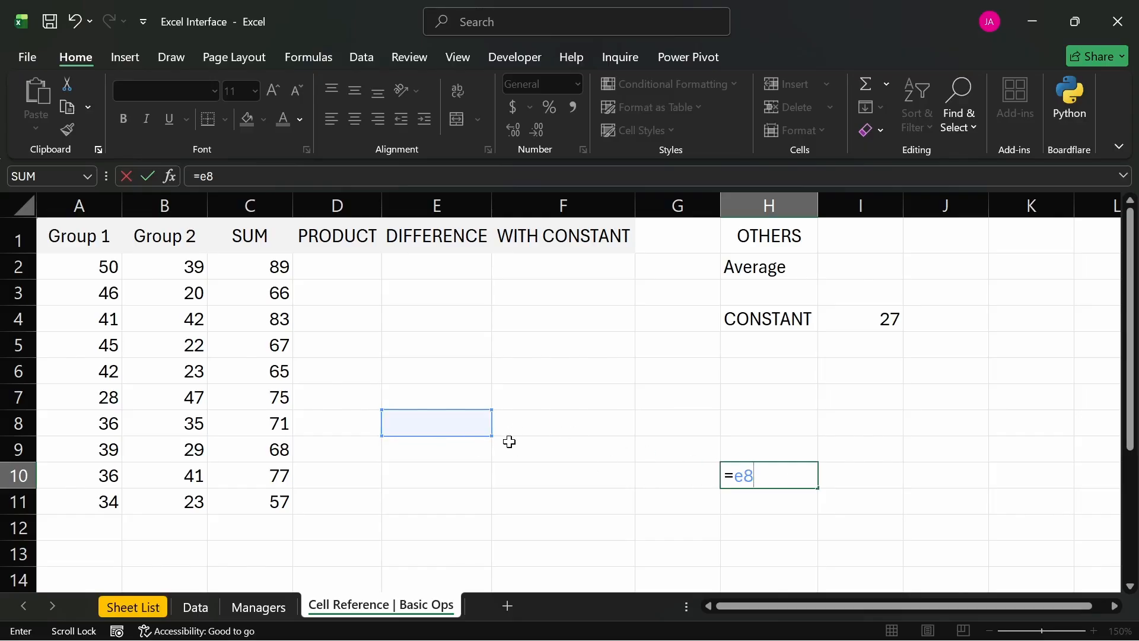
{"action": "key", "text": "BackSpace"}
{"action": "key", "text": "BackSpace"}
{"action": "key", "text": "BackSpace"}
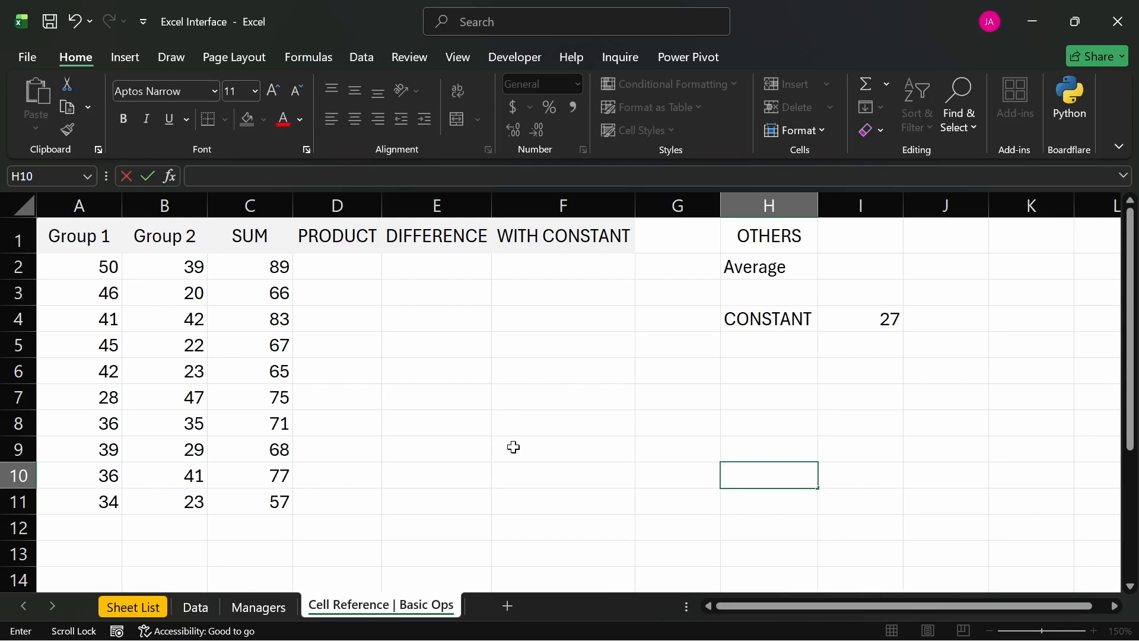
{"action": "left_click", "coordinate": [514, 448]}
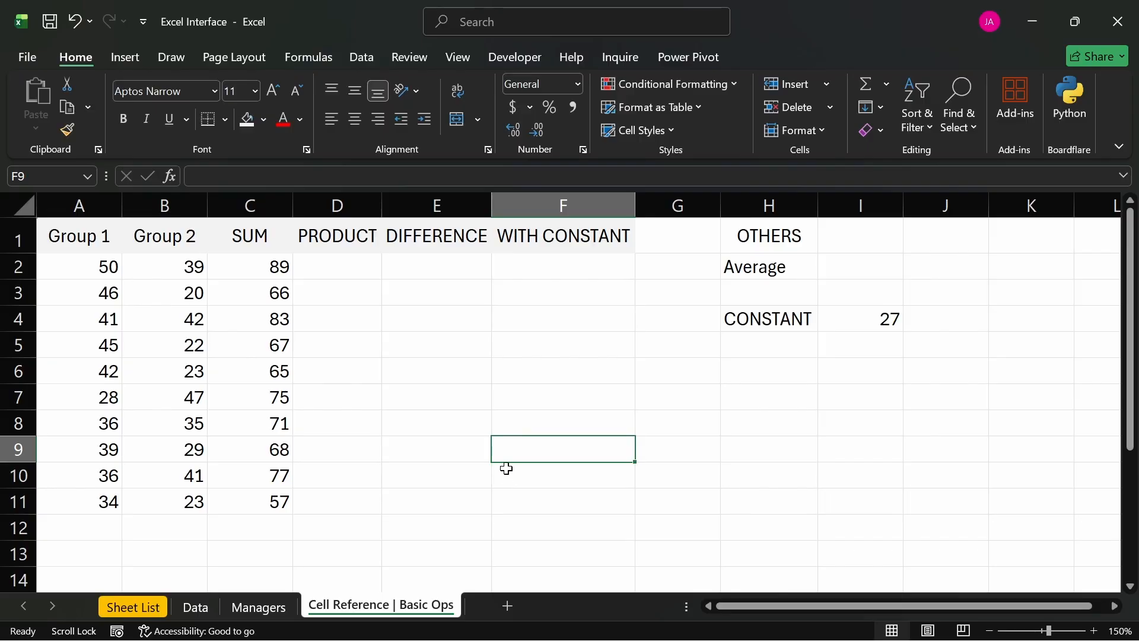
- Enter the label "CELL REFERNECE:" in cell A13 and auto-fit column A to its width
{"action": "scroll", "coordinate": [504, 449], "scroll_direction": "down", "scroll_amount": 2}
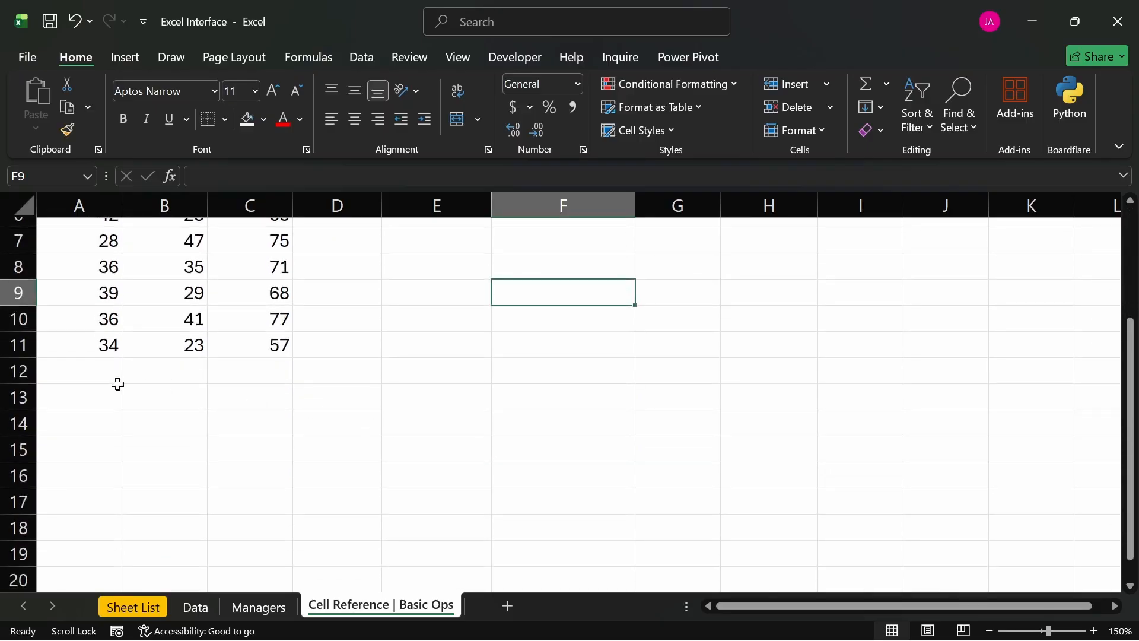
{"action": "left_click", "coordinate": [83, 405]}
{"action": "type", "text": "C"}
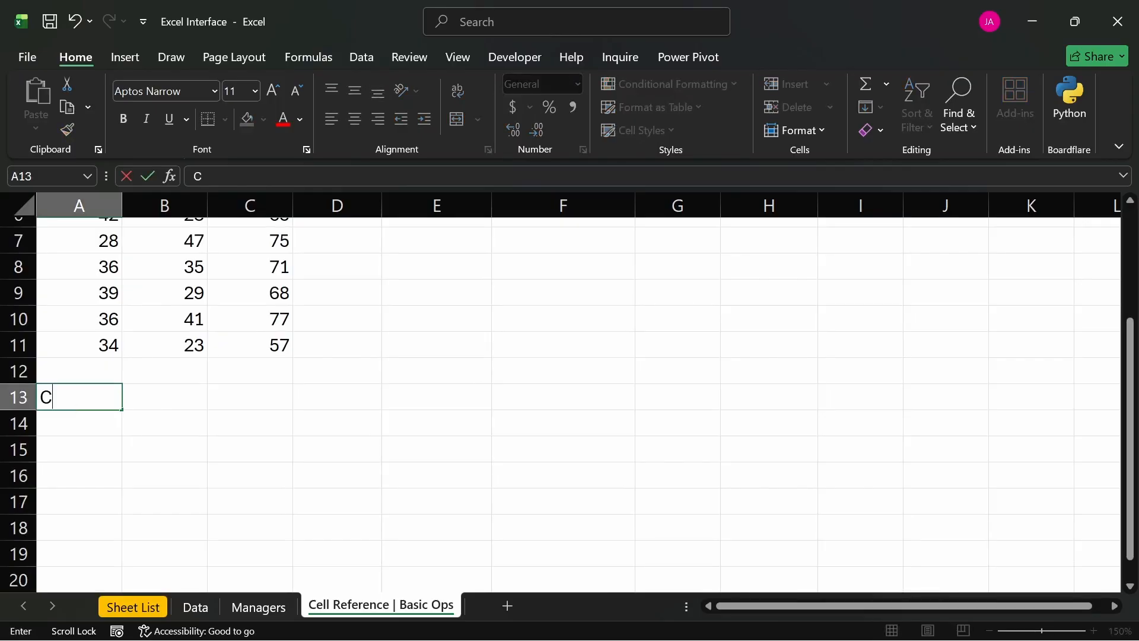
{"action": "type", "text": "ELL RE"}
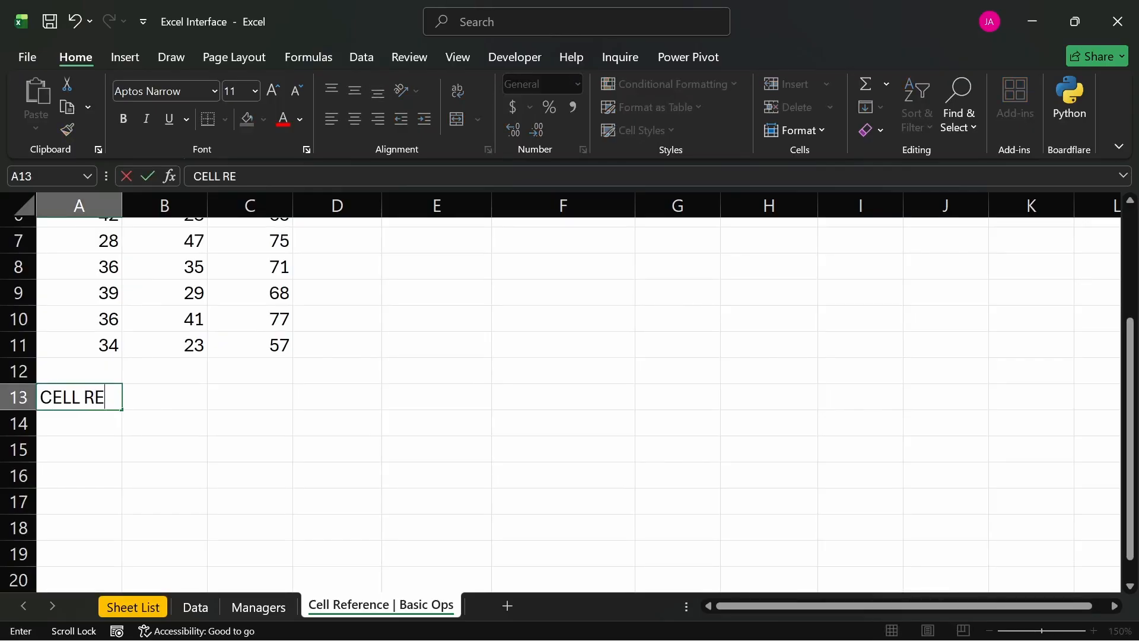
{"action": "type", "text": "FERNECE"}
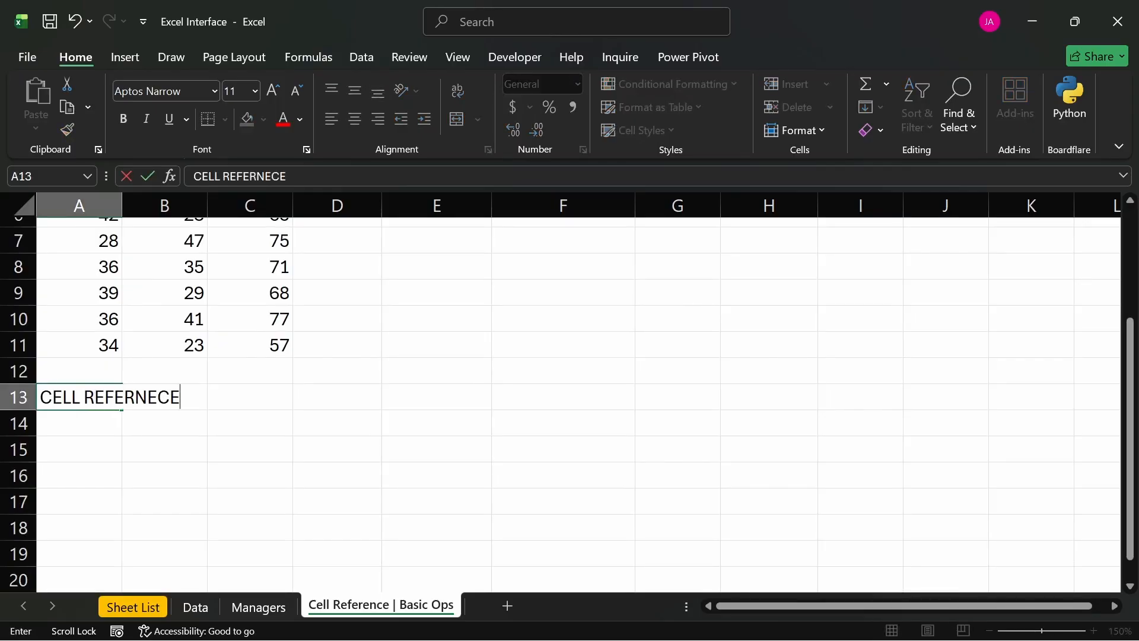
{"action": "type", "text": ":"}
{"action": "key", "text": "Tab"}
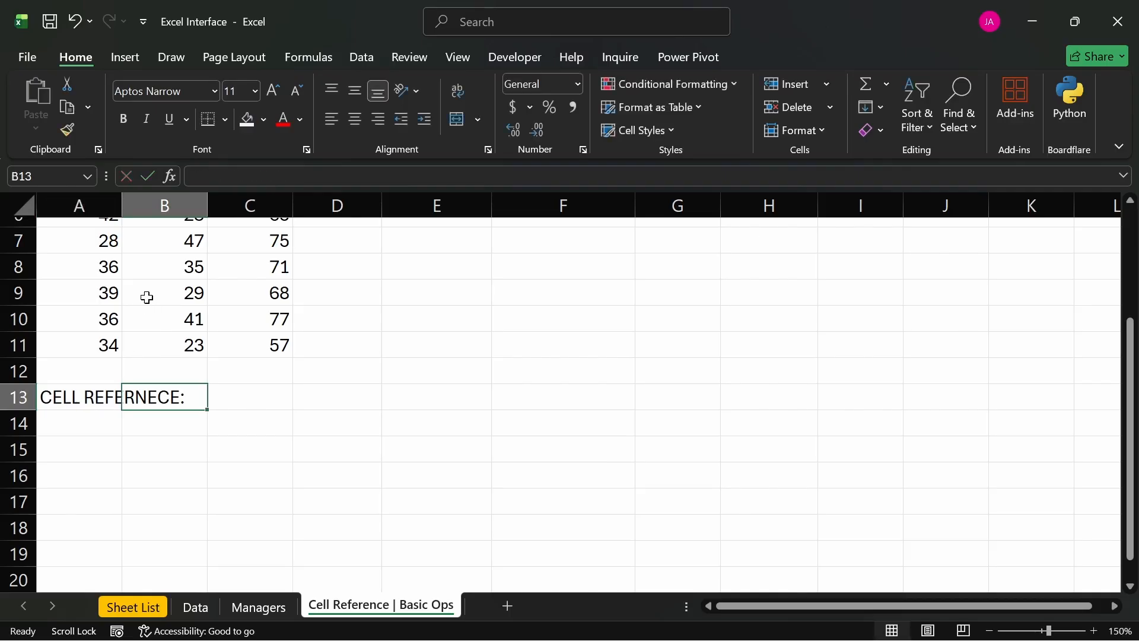
{"action": "double_click", "coordinate": [123, 205]}
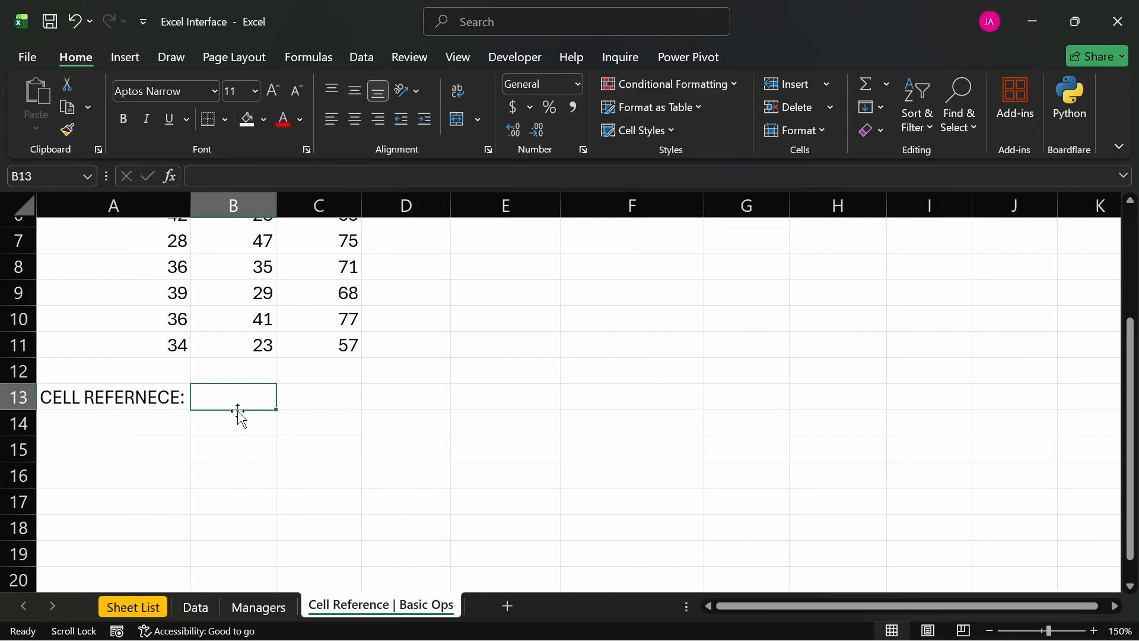
- List the reference types Relative, Absolute and Mixed in cells B13 through B15
{"action": "type", "text": "Rela"}
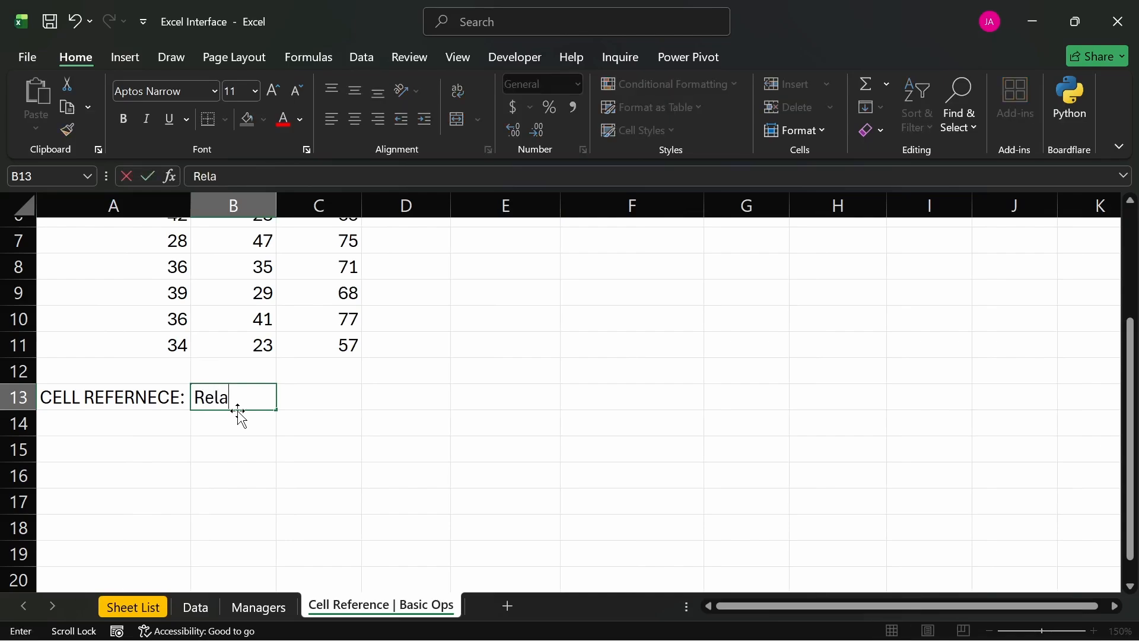
{"action": "type", "text": "tive"}
{"action": "key", "text": "Return"}
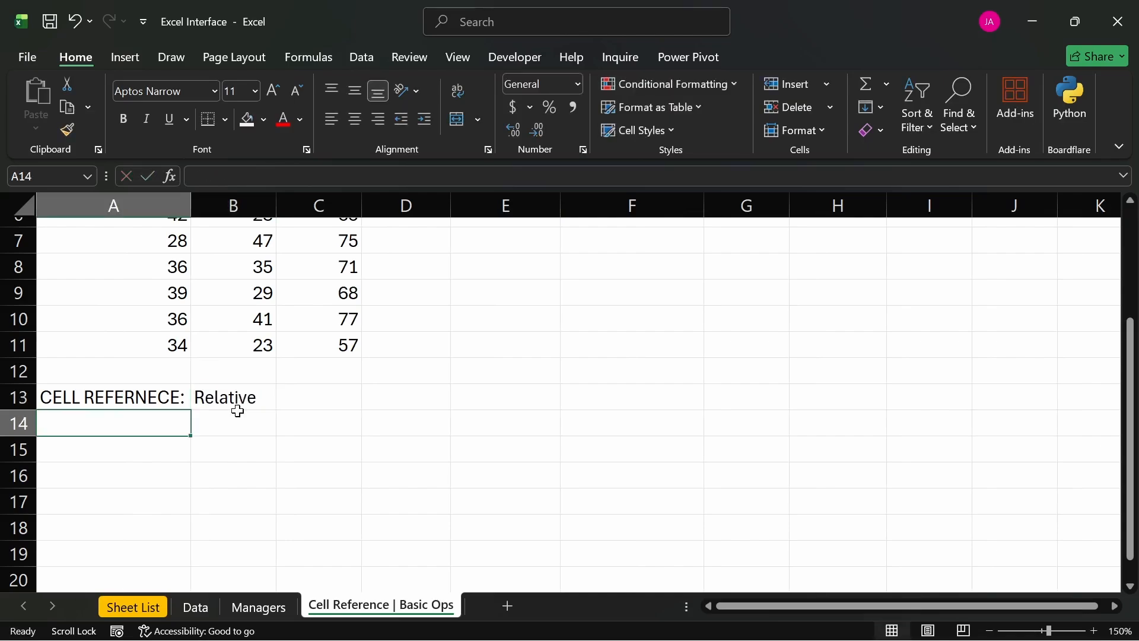
{"action": "scroll", "coordinate": [238, 411], "scroll_direction": "right", "scroll_amount": 1}
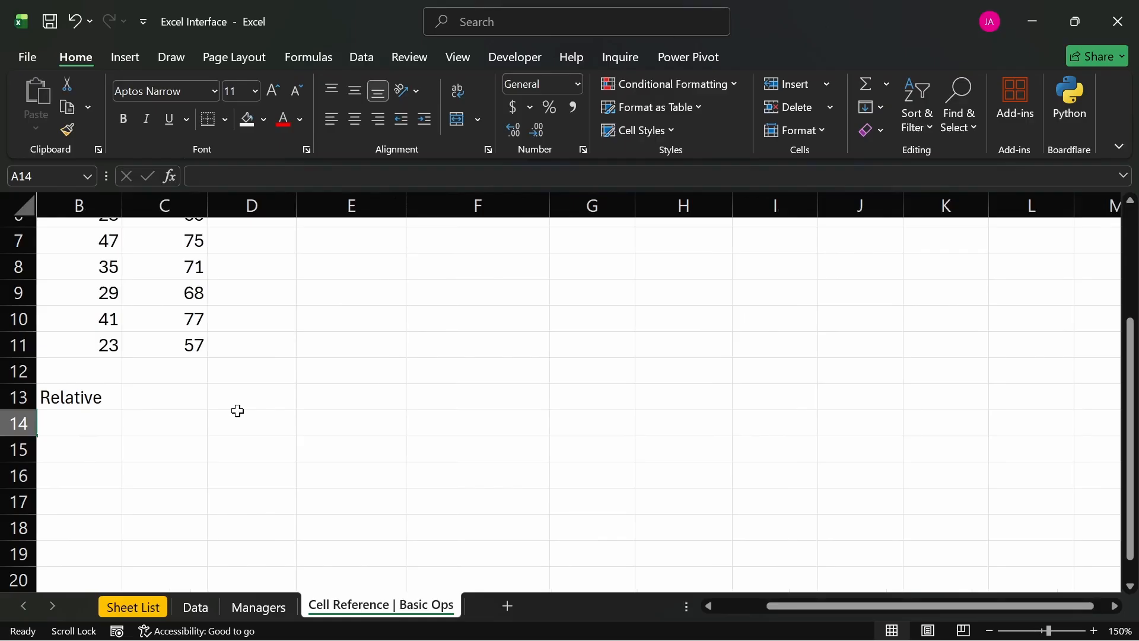
{"action": "scroll", "coordinate": [237, 411], "scroll_direction": "right", "scroll_amount": 1}
{"action": "scroll", "coordinate": [237, 411], "scroll_direction": "left", "scroll_amount": 2}
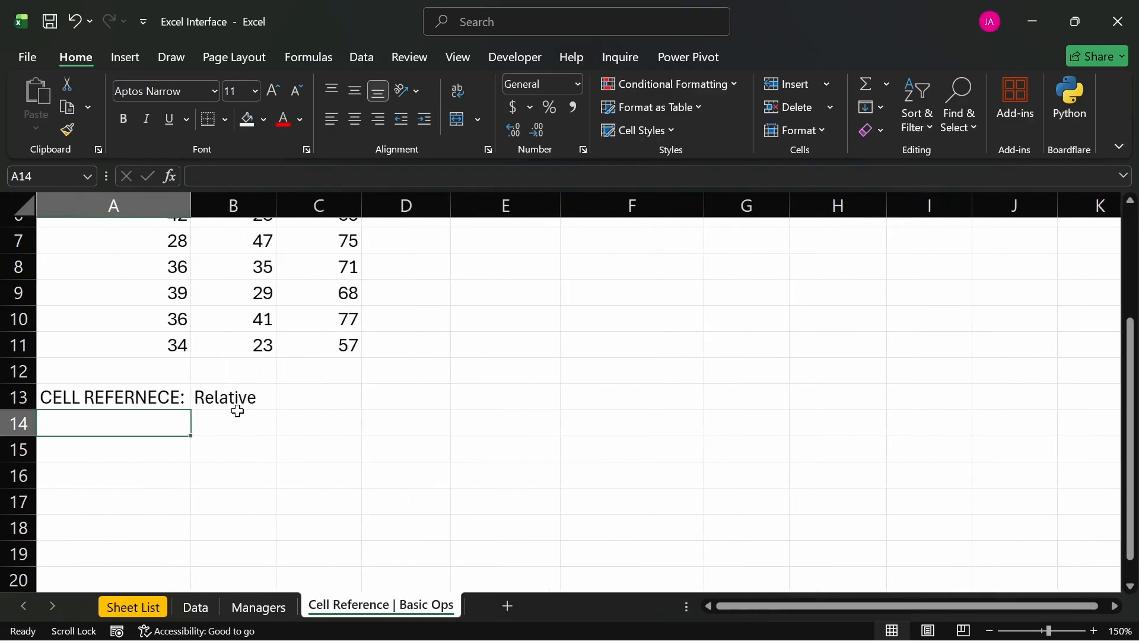
{"action": "left_click", "coordinate": [239, 418]}
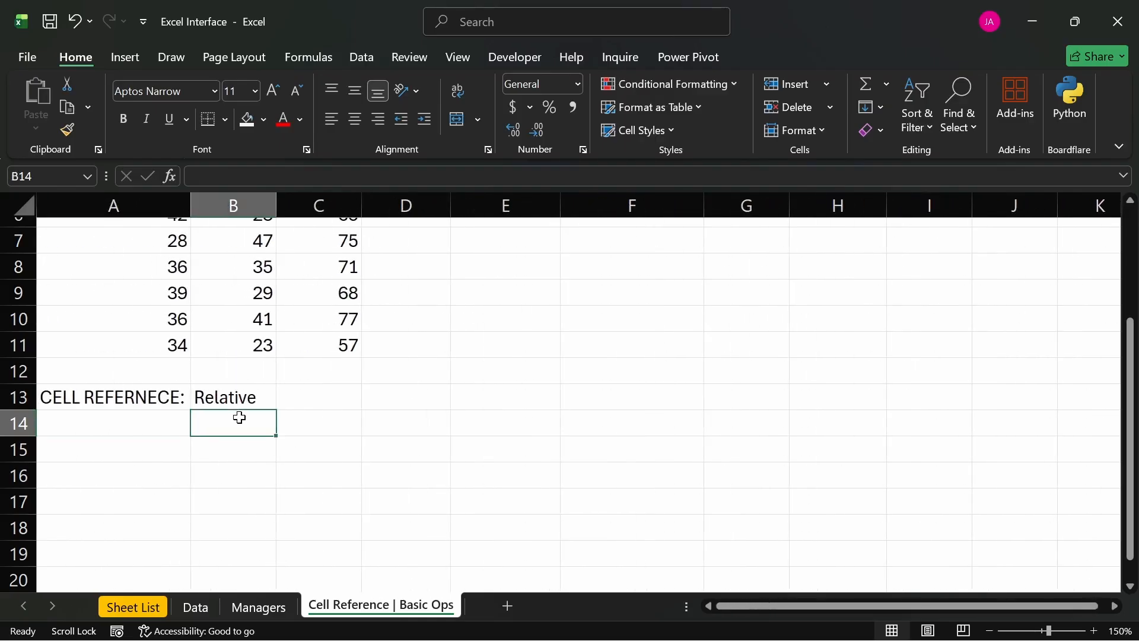
{"action": "type", "text": "Absolute"}
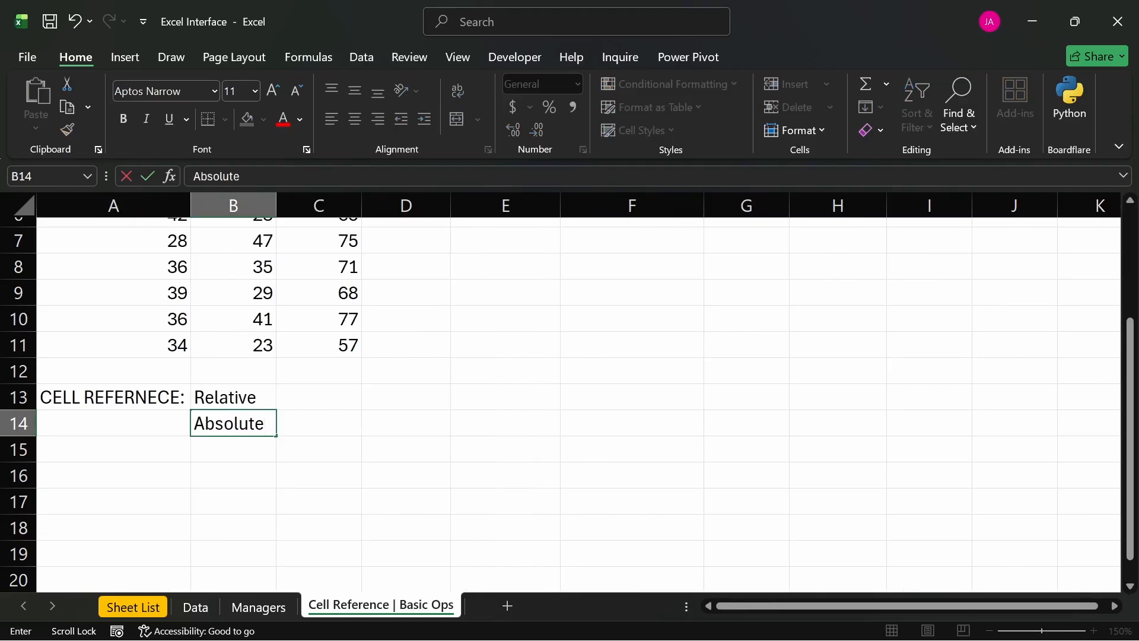
{"action": "key", "text": "Return"}
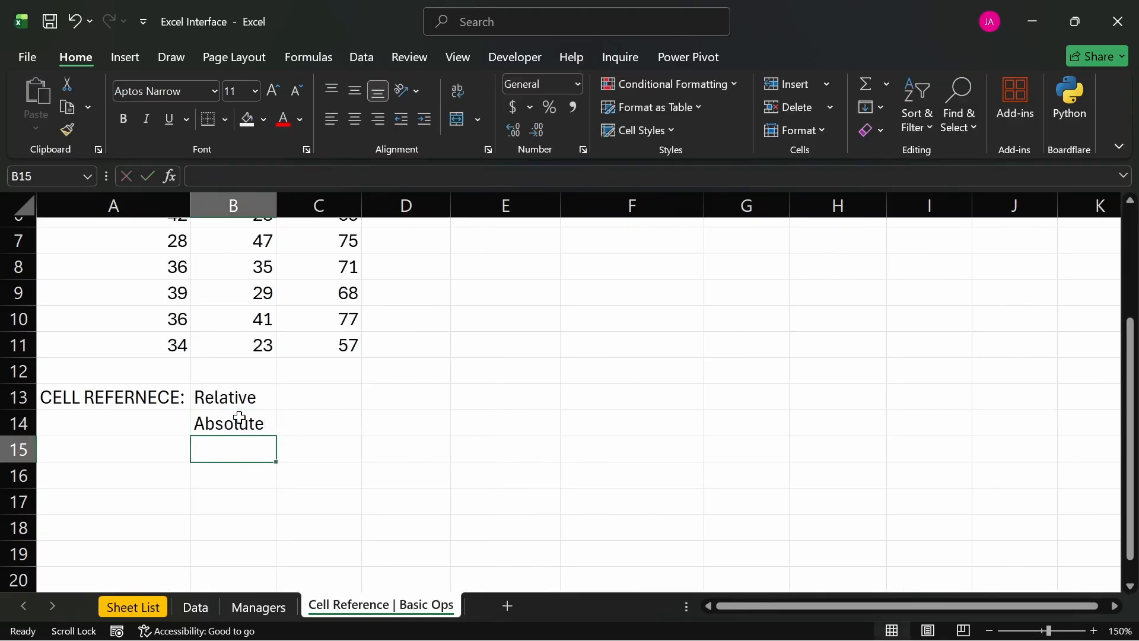
{"action": "type", "text": "Mix"}
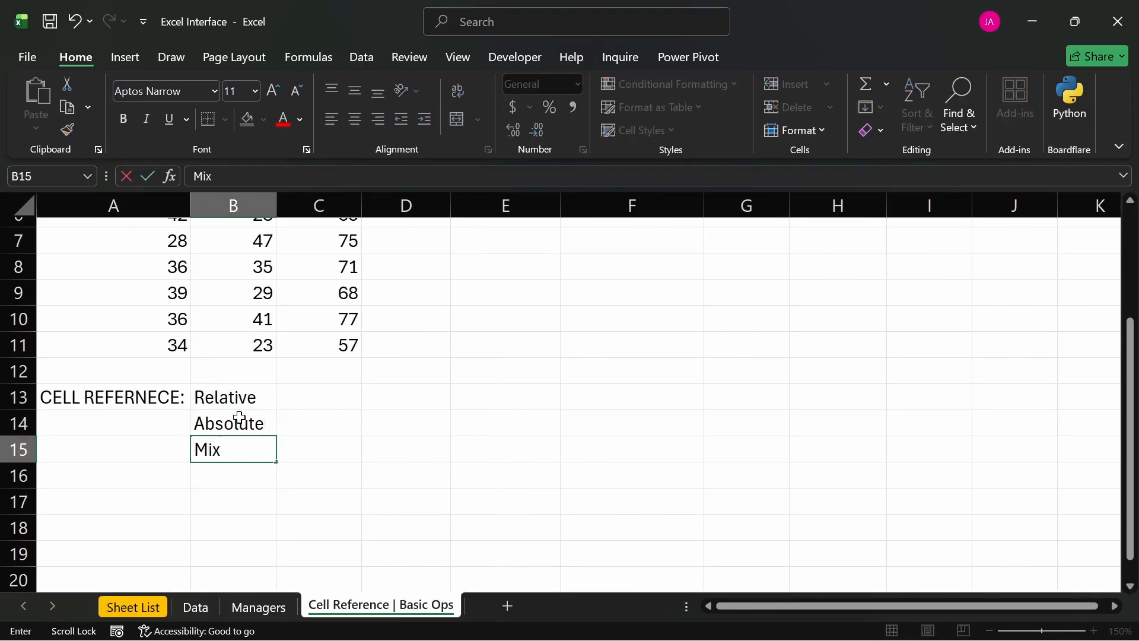
{"action": "type", "text": "ed"}
{"action": "key", "text": "Return"}
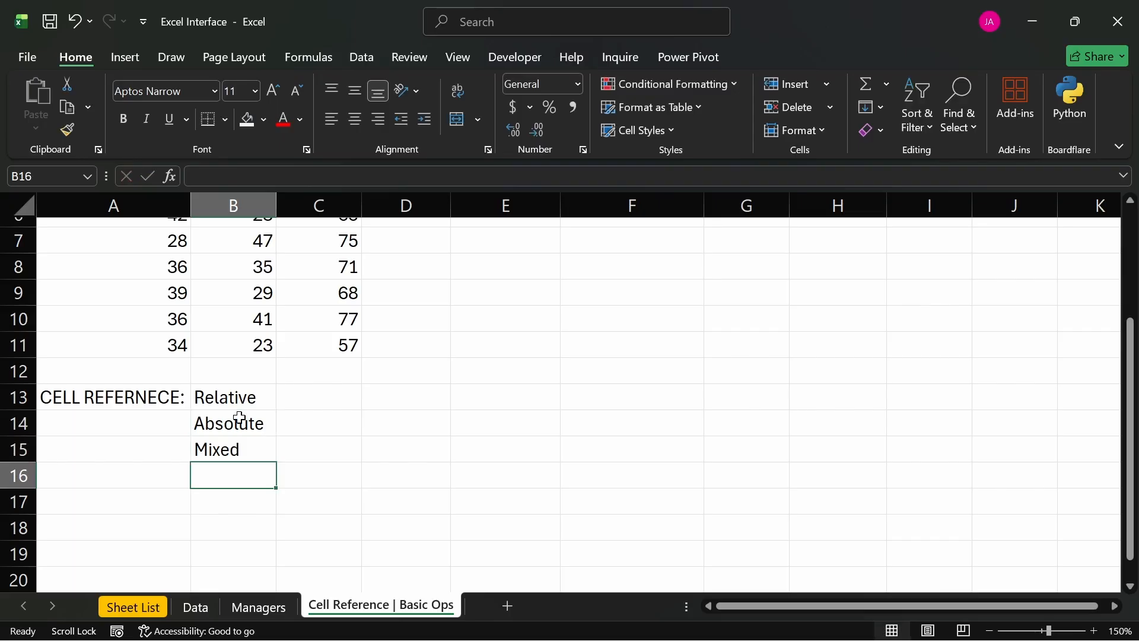
{"action": "left_click", "coordinate": [231, 454]}
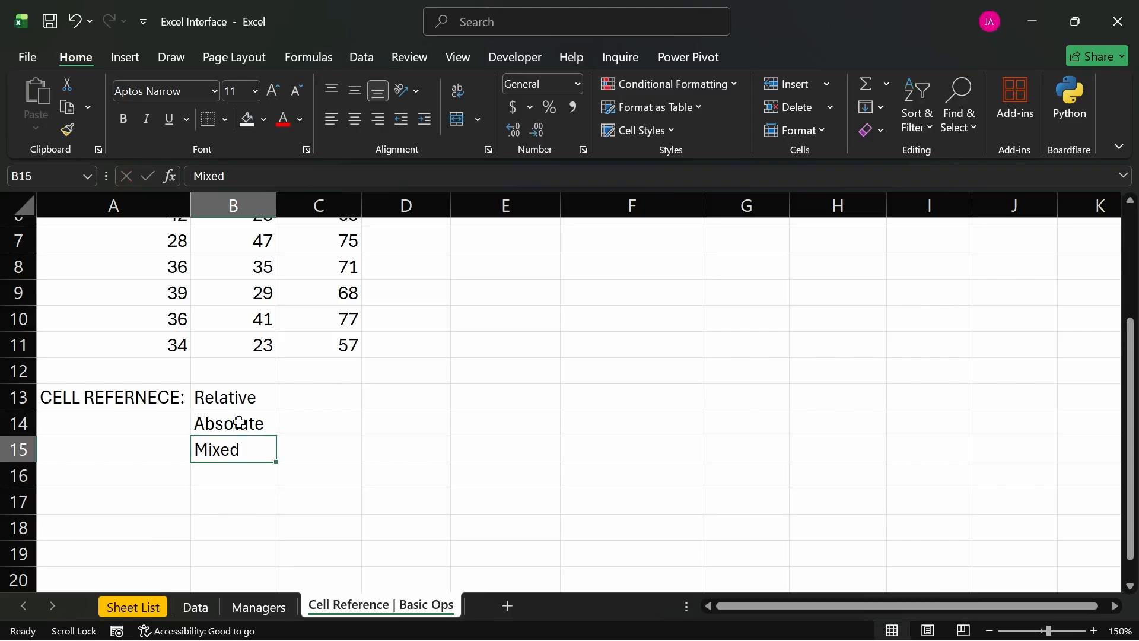
{"action": "left_click_drag", "start_coordinate": [241, 394], "coordinate": [242, 416]}
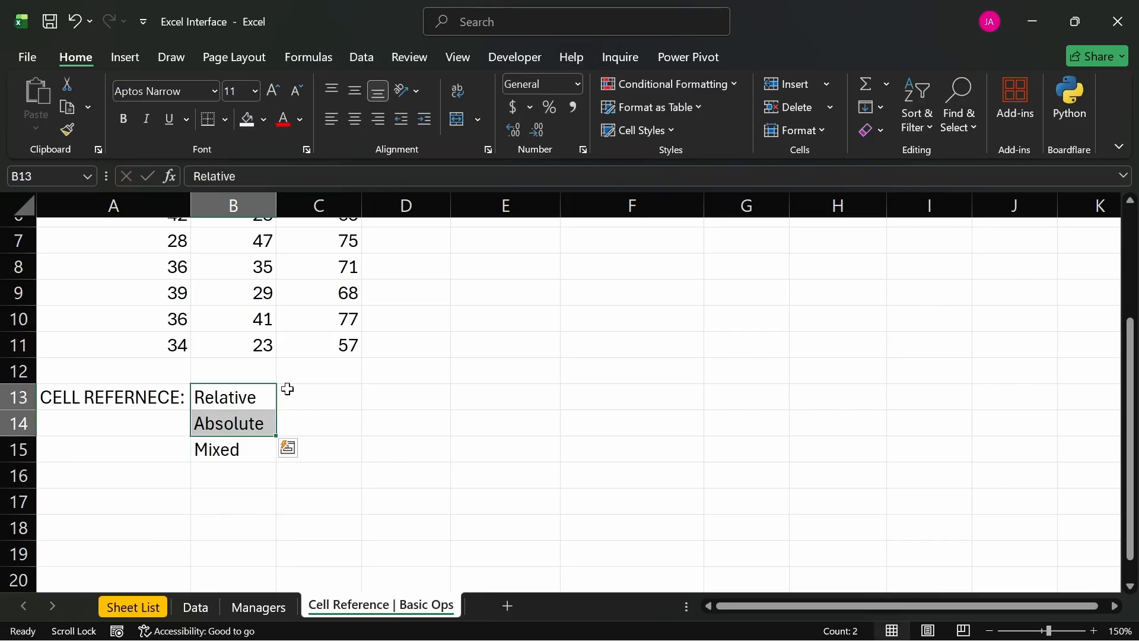
{"action": "left_click", "coordinate": [261, 397]}
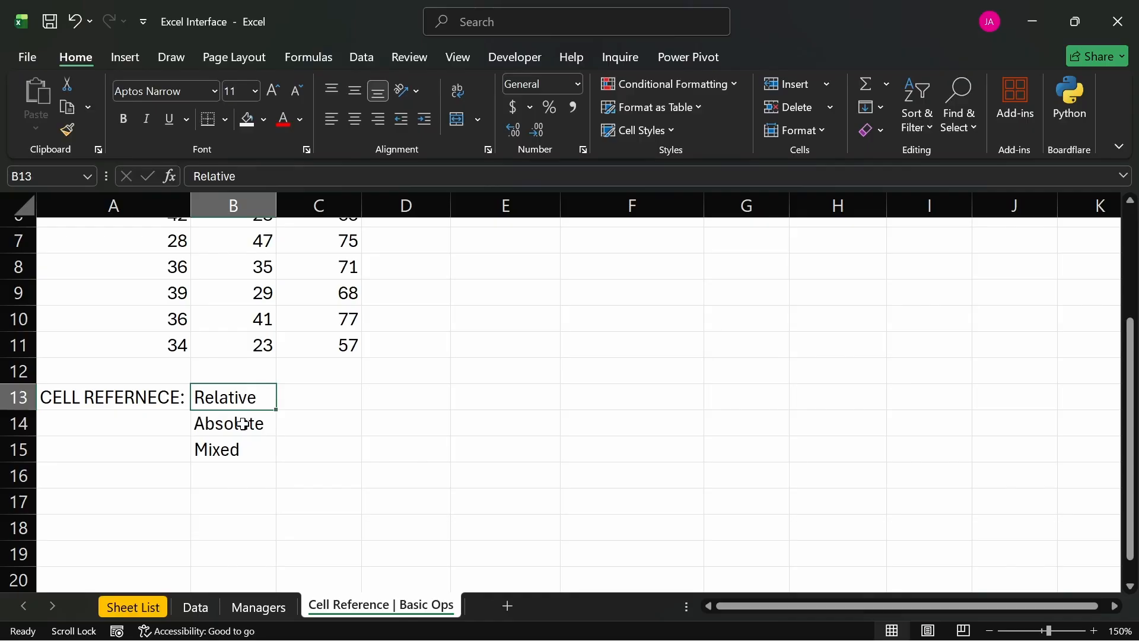
{"action": "left_click", "coordinate": [242, 424]}
- Enter Default in C13 and Defined in both C14 and C15, beside the reference types
{"action": "left_click", "coordinate": [293, 401]}
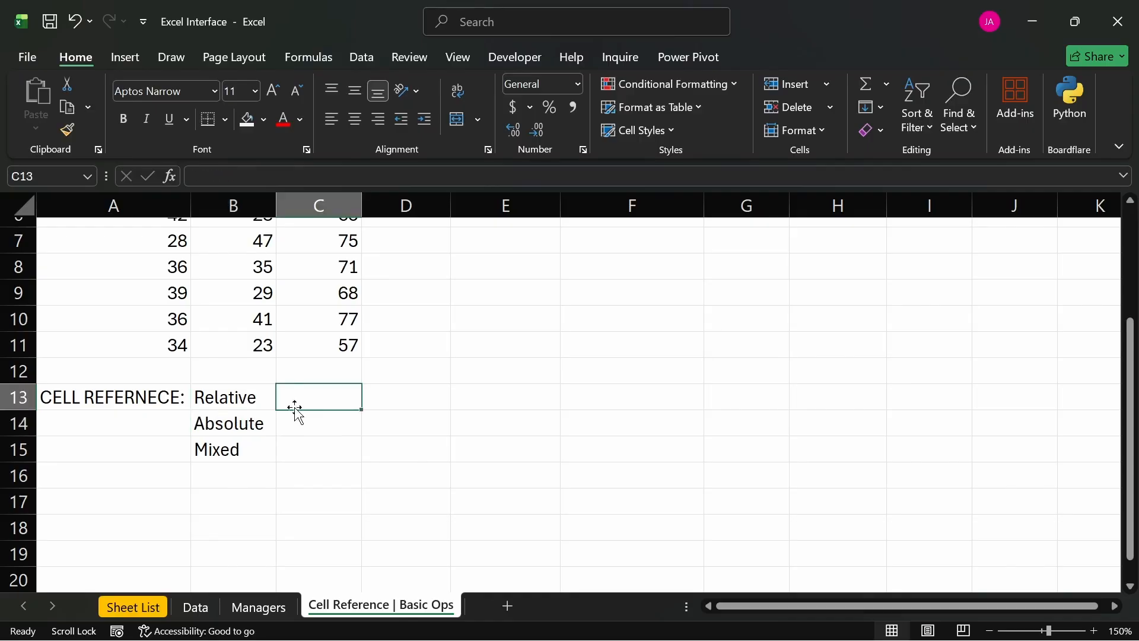
{"action": "type", "text": "De"}
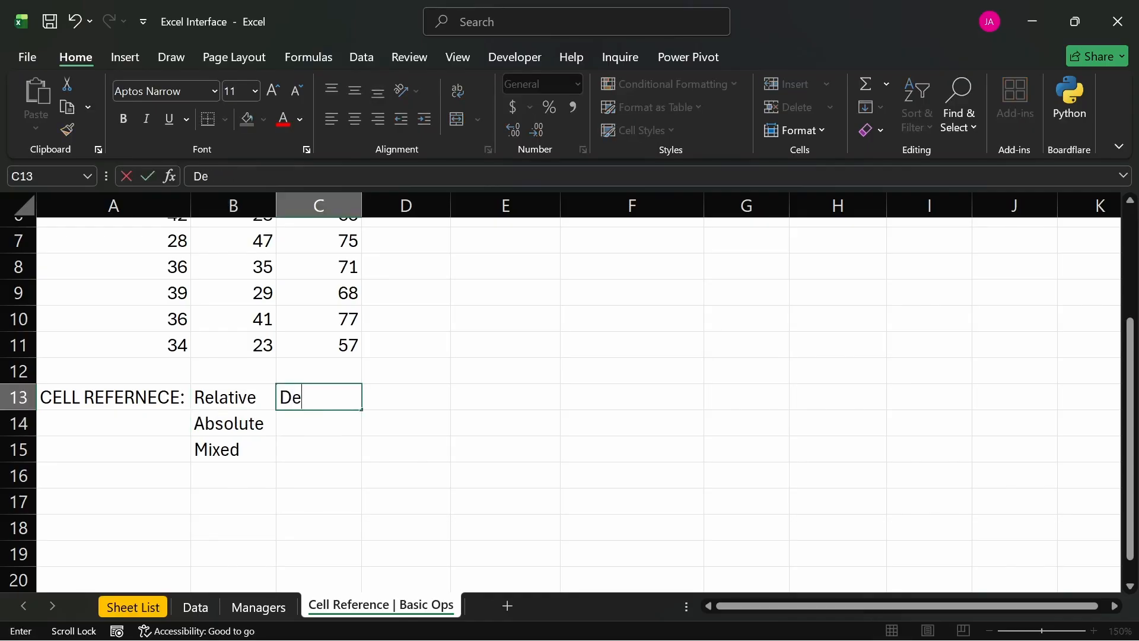
{"action": "type", "text": "fault"}
{"action": "key", "text": "Return"}
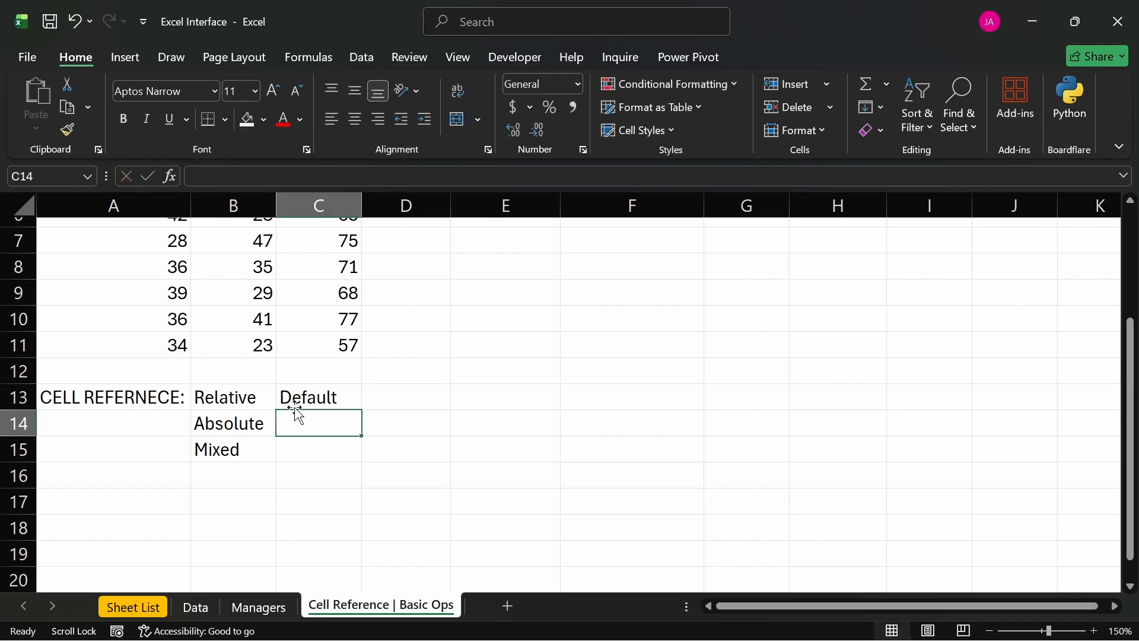
{"action": "type", "text": "D"}
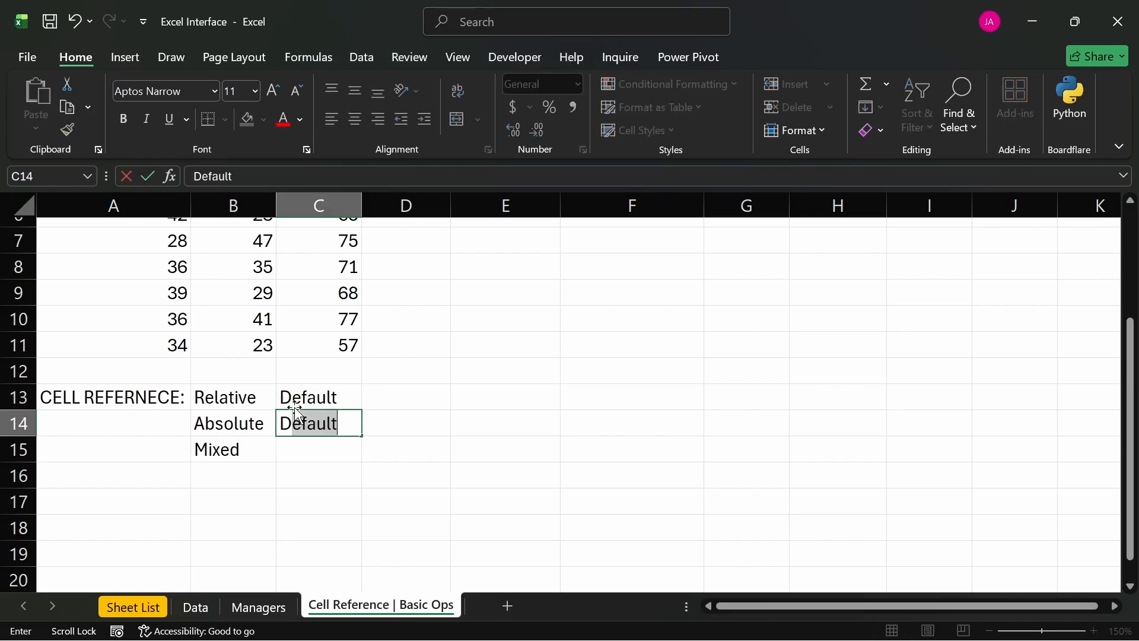
{"action": "type", "text": "efined"}
{"action": "key", "text": "Return"}
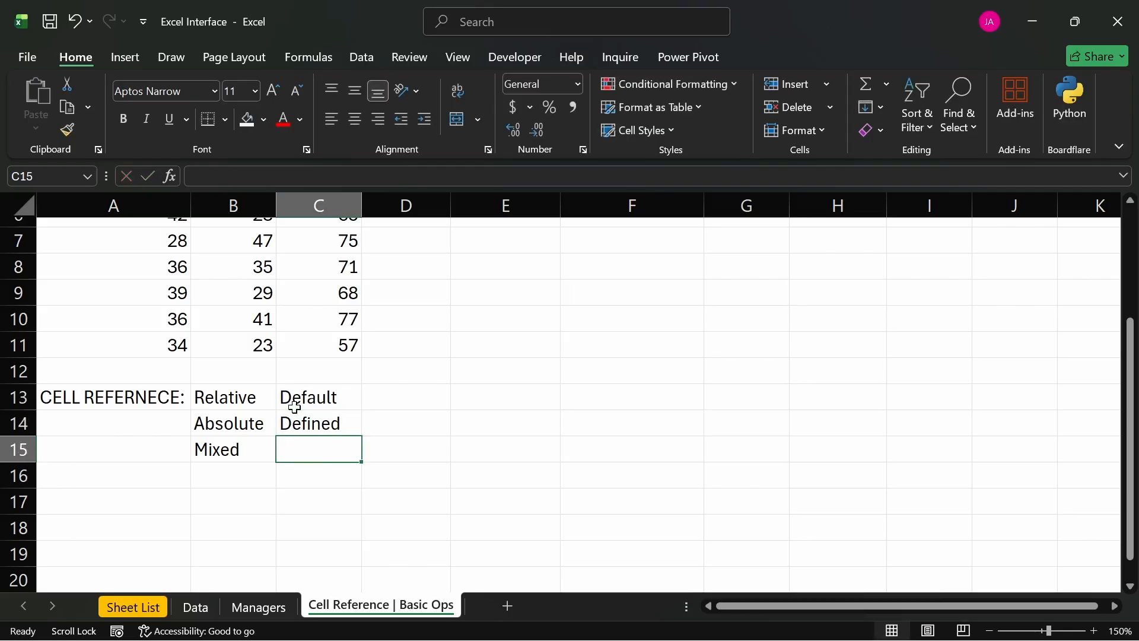
{"action": "type", "text": "Defined"}
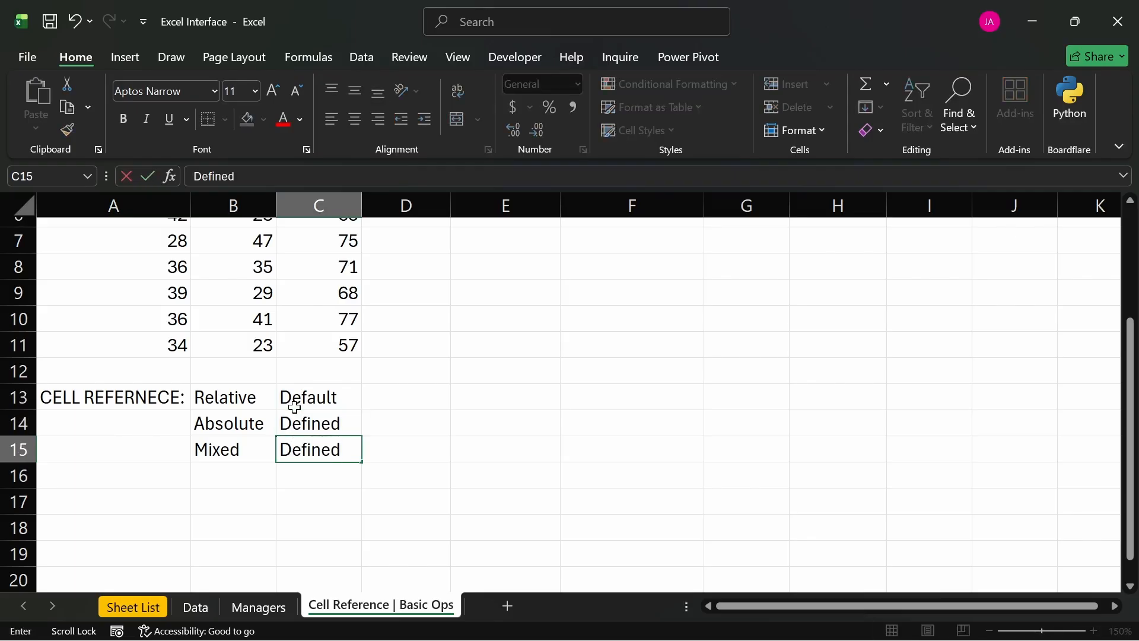
{"action": "key", "text": "Return"}
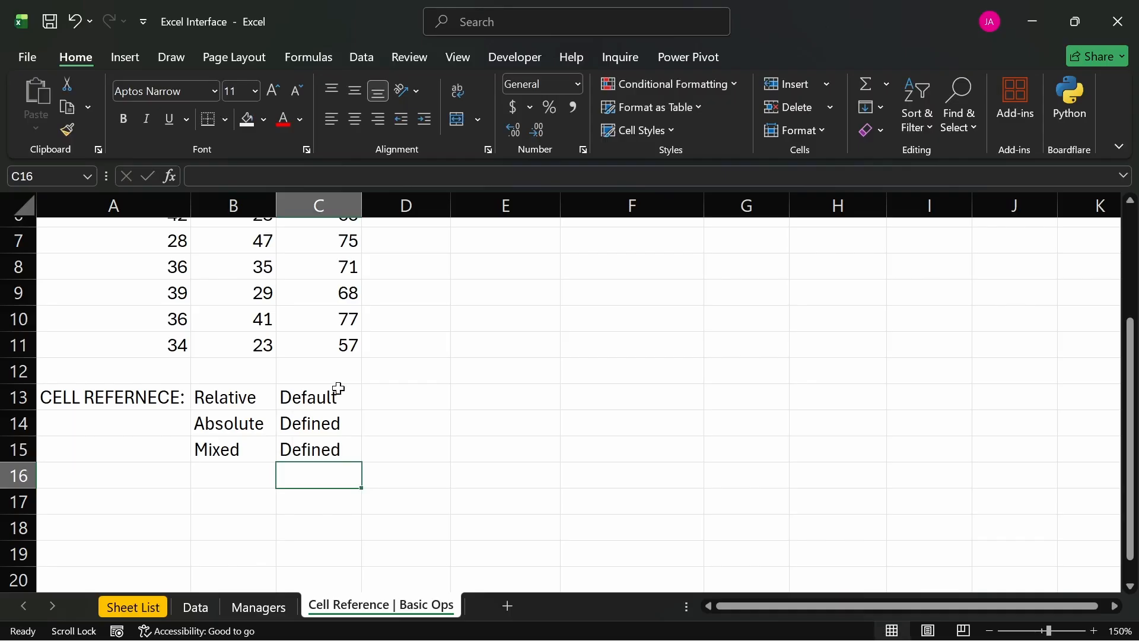
- Format the notes in C13 through C15 as italic, font size 10, in the lightest gray theme font color
{"action": "left_click_drag", "start_coordinate": [333, 394], "coordinate": [341, 445]}
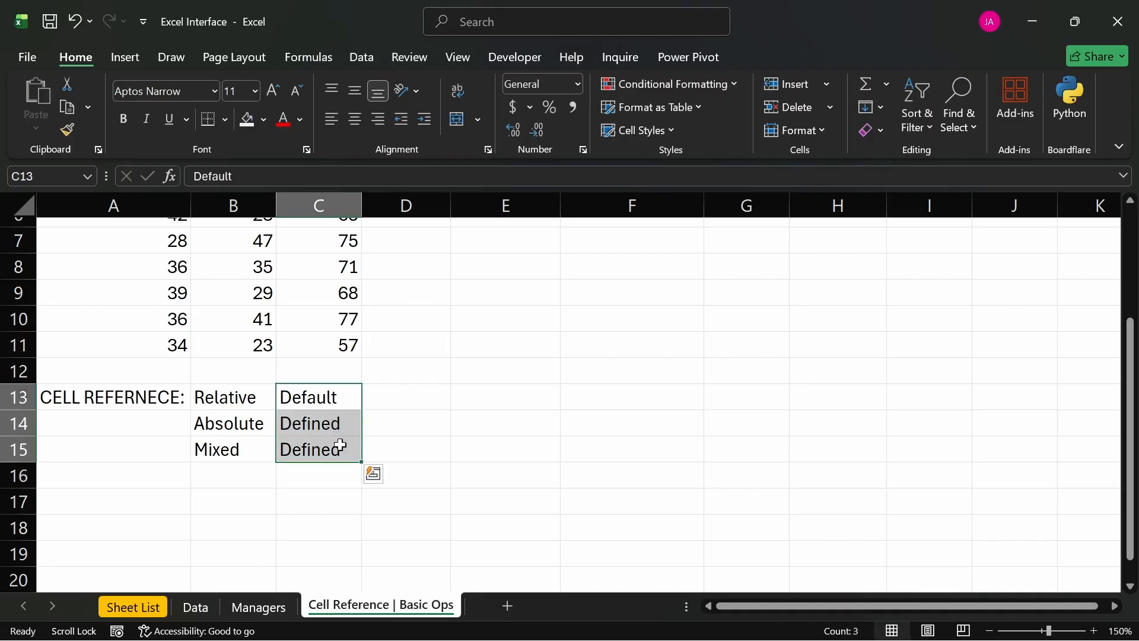
{"action": "key", "text": "ctrl+i"}
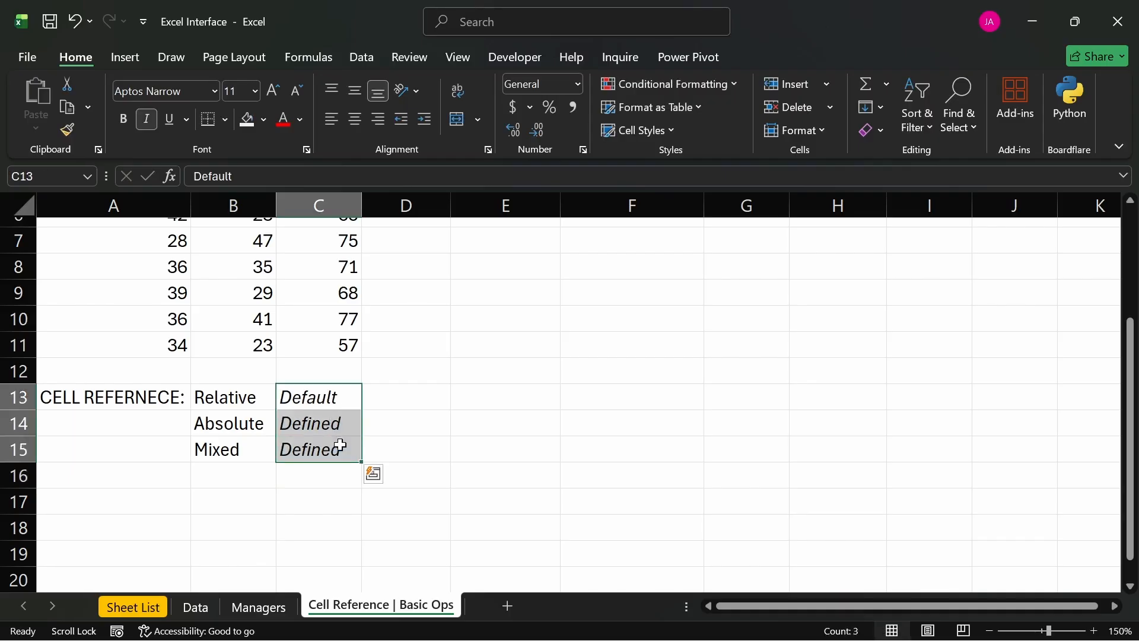
{"action": "left_click", "coordinate": [298, 95]}
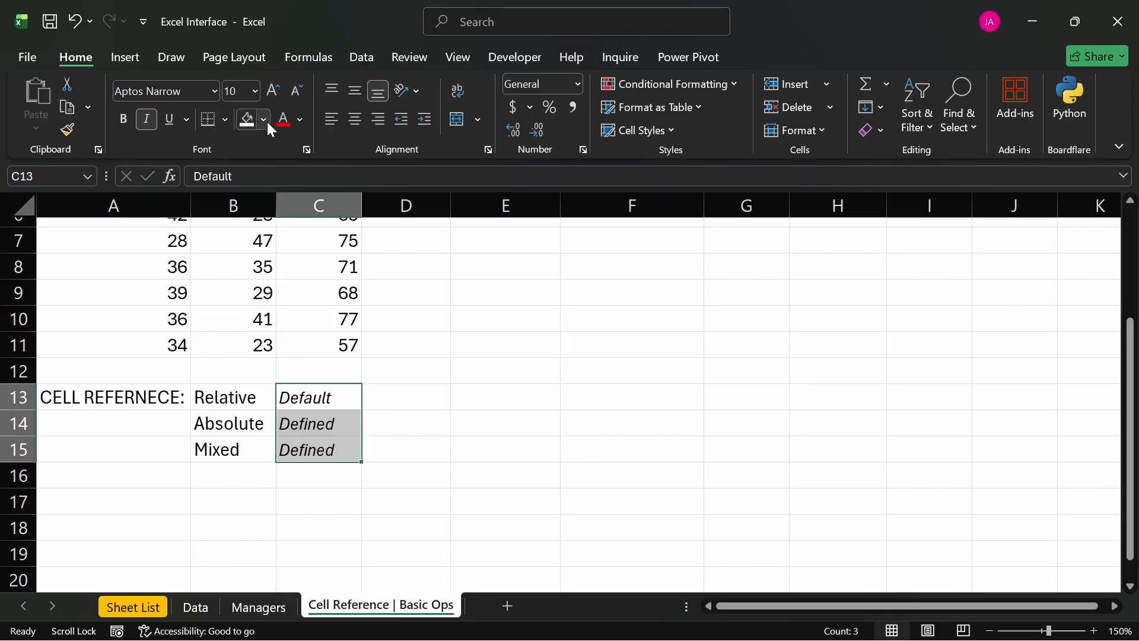
{"action": "left_click", "coordinate": [301, 118]}
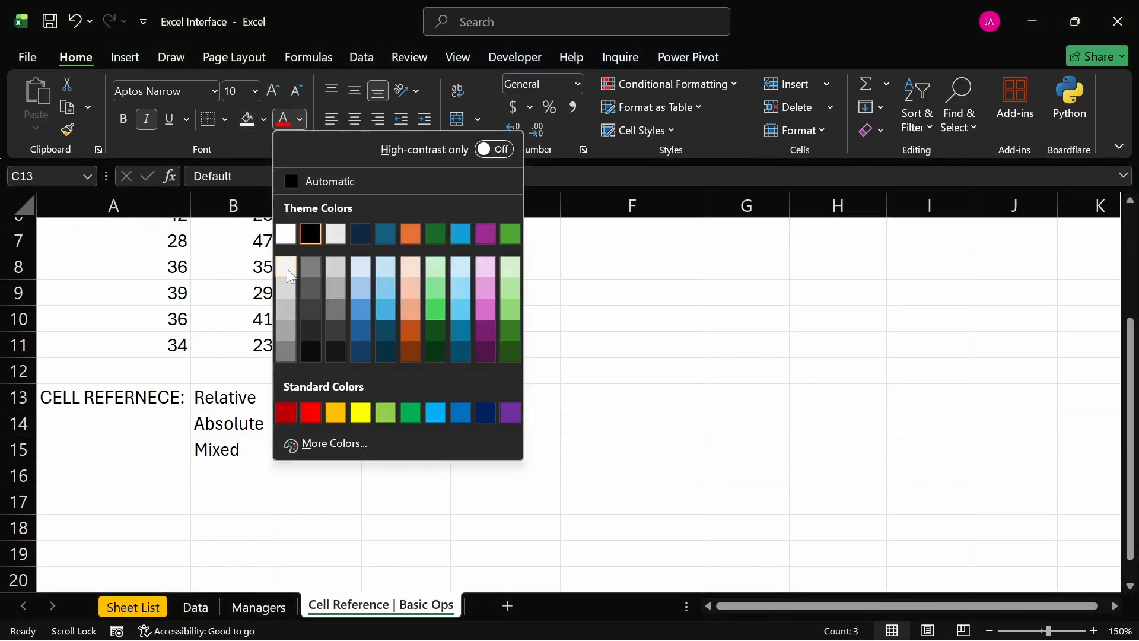
{"action": "left_click", "coordinate": [287, 268]}
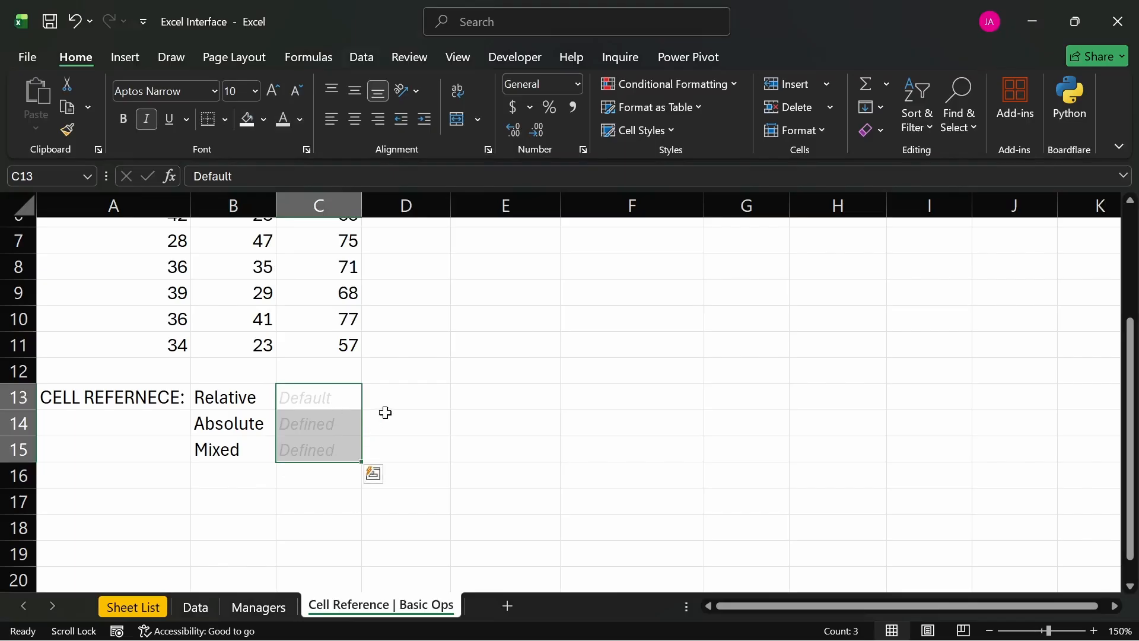
- Change the font color of the notes in C13 through C15 to the darkest gray shade of the white theme color
{"action": "left_click", "coordinate": [300, 119]}
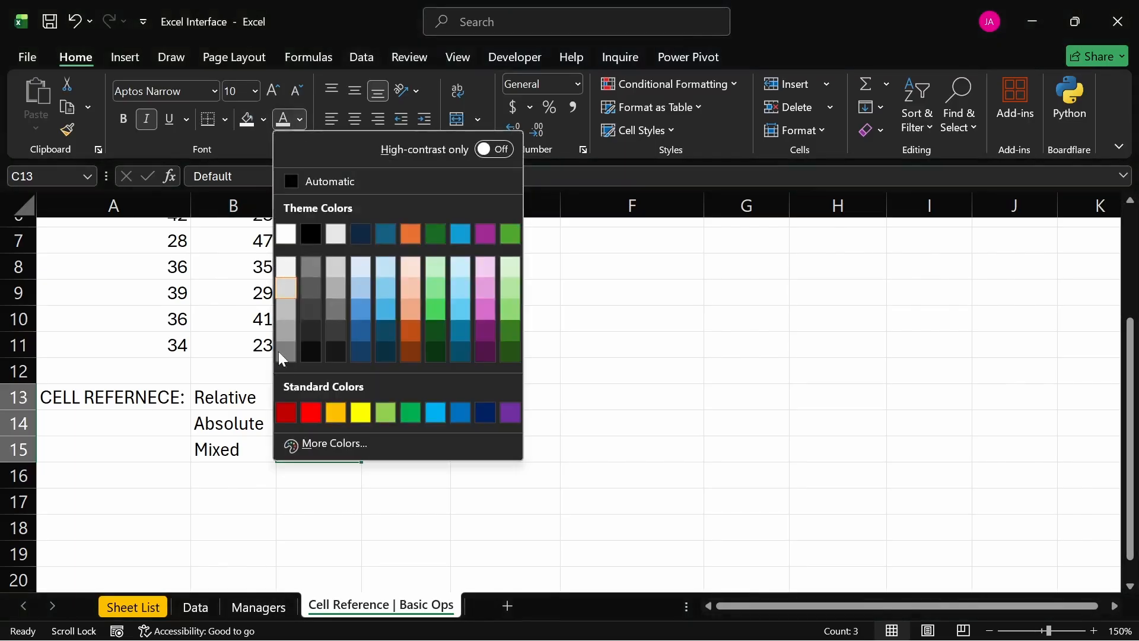
{"action": "left_click", "coordinate": [285, 355]}
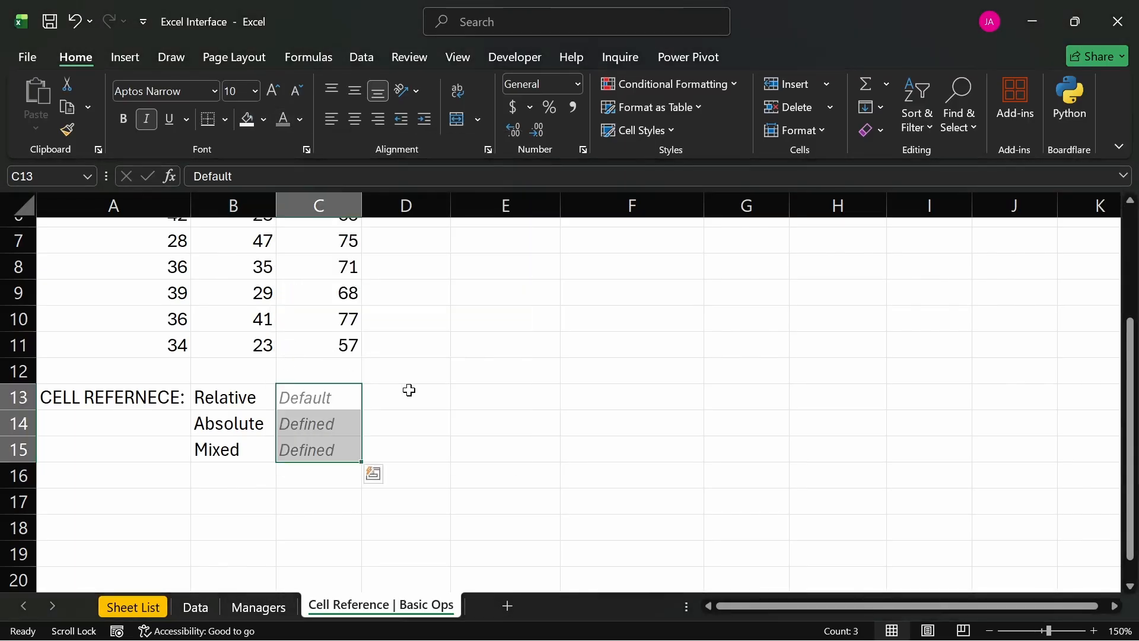
{"action": "left_click", "coordinate": [408, 391]}
- Examine the Group 1 and Group 2 values row by row and the Default note beside the Relative reference type
{"action": "scroll", "coordinate": [270, 423], "scroll_direction": "up", "scroll_amount": 1}
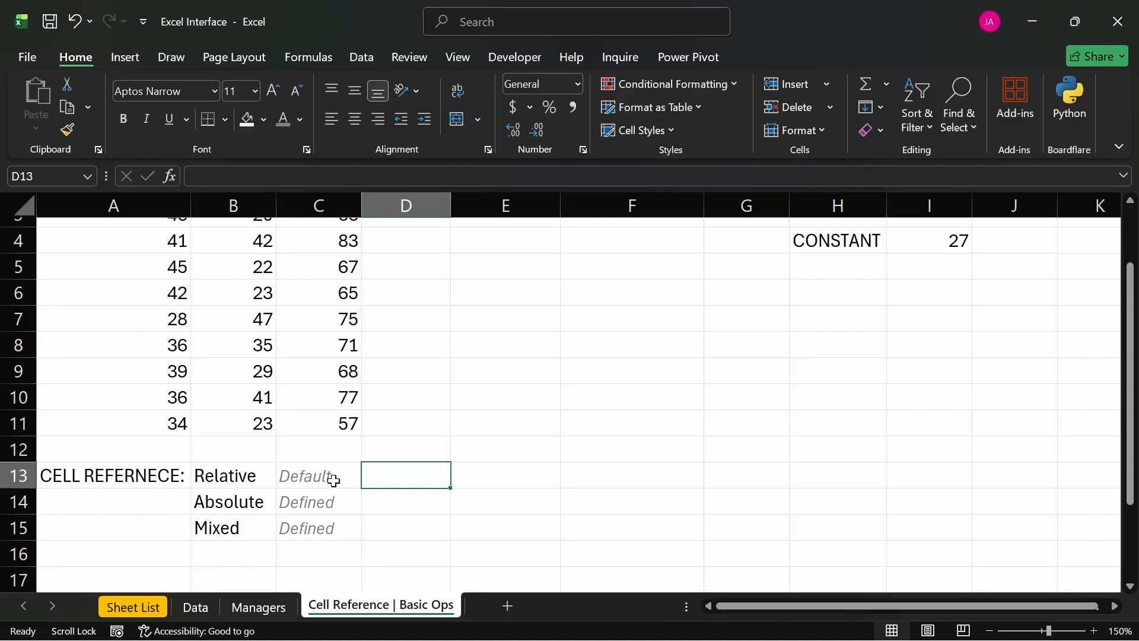
{"action": "scroll", "coordinate": [356, 469], "scroll_direction": "up", "scroll_amount": 1}
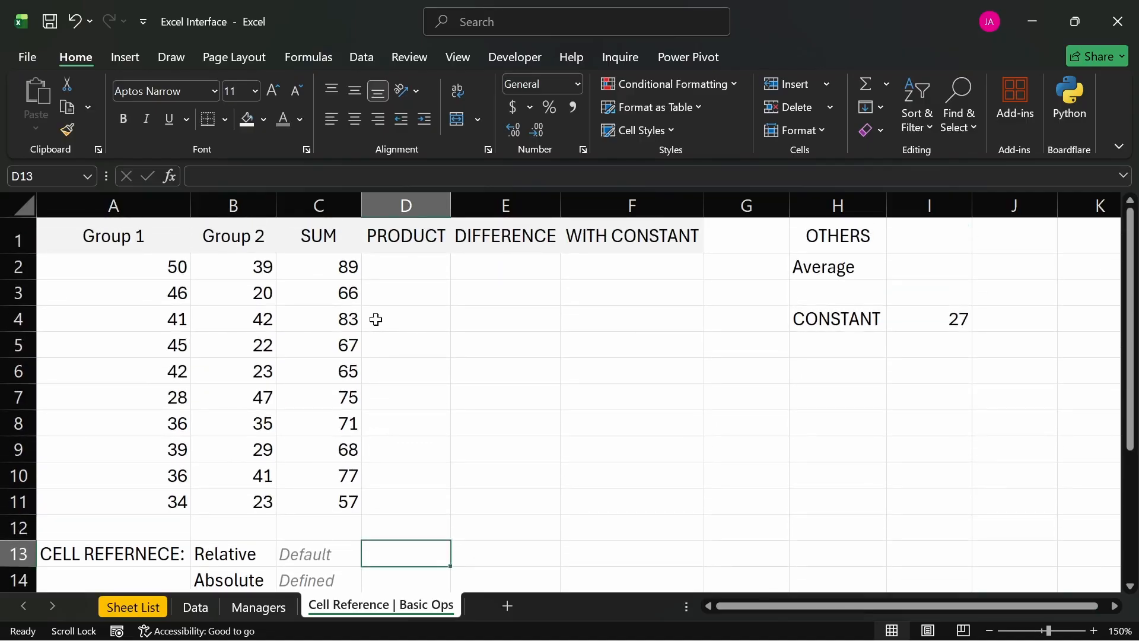
{"action": "scroll", "coordinate": [382, 478], "scroll_direction": "down", "scroll_amount": 1}
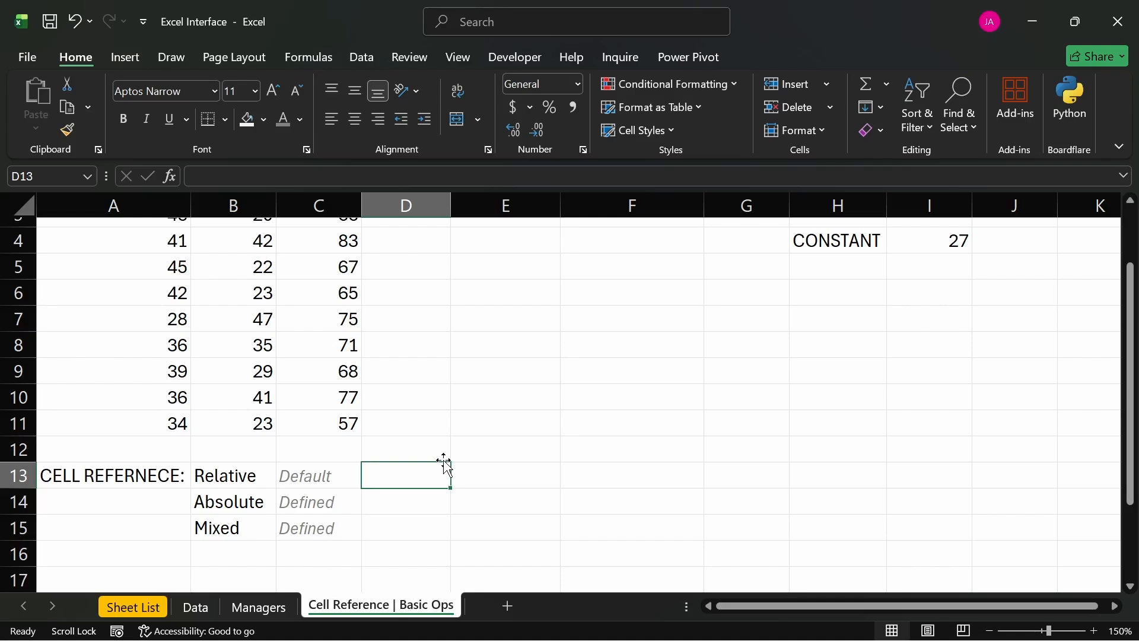
{"action": "scroll", "coordinate": [445, 466], "scroll_direction": "up", "scroll_amount": 2}
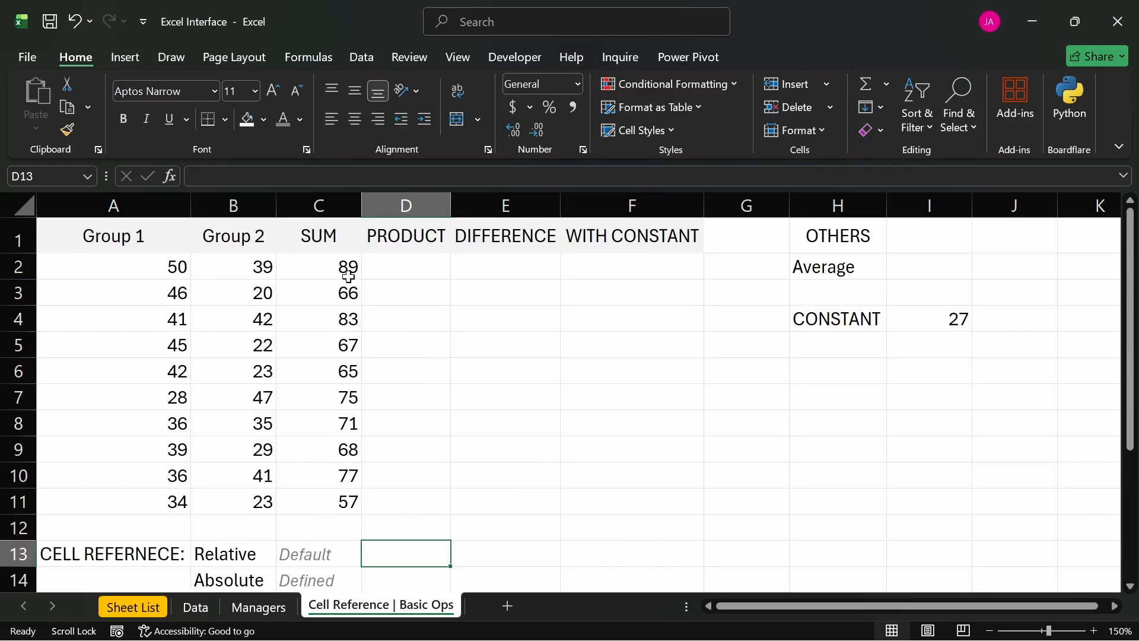
{"action": "left_click", "coordinate": [153, 265]}
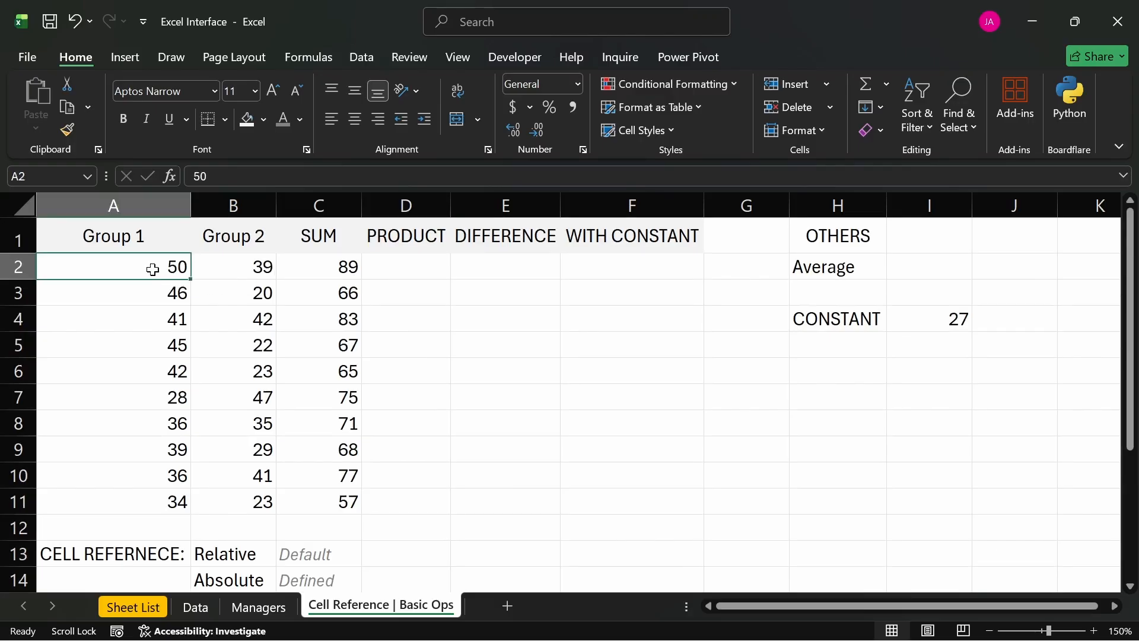
{"action": "left_click", "coordinate": [83, 295]}
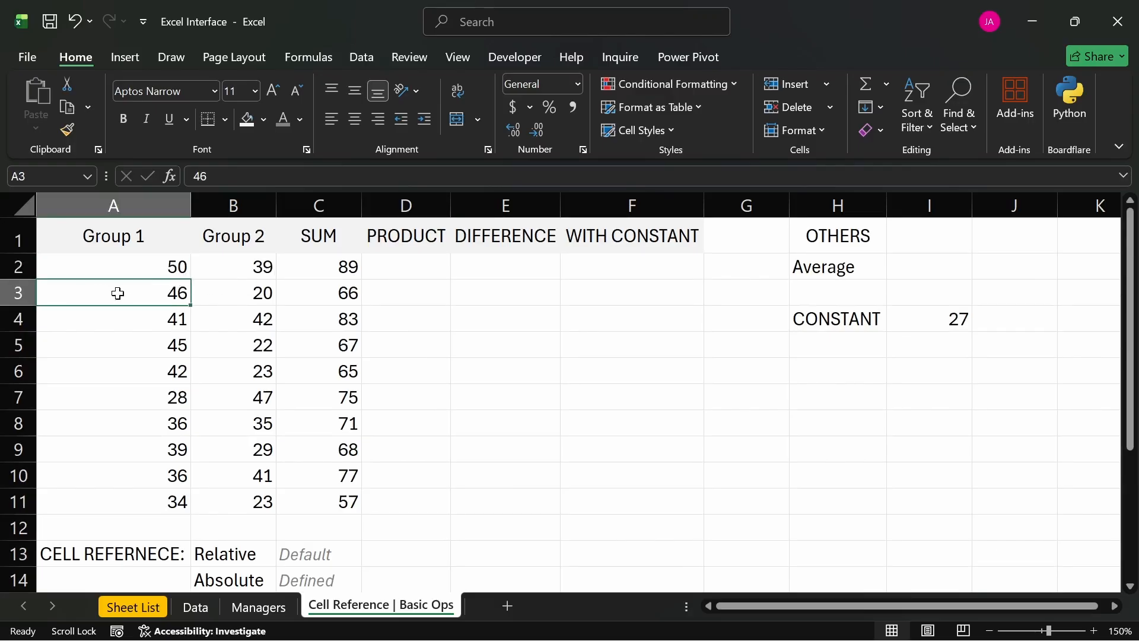
{"action": "left_click", "coordinate": [212, 268]}
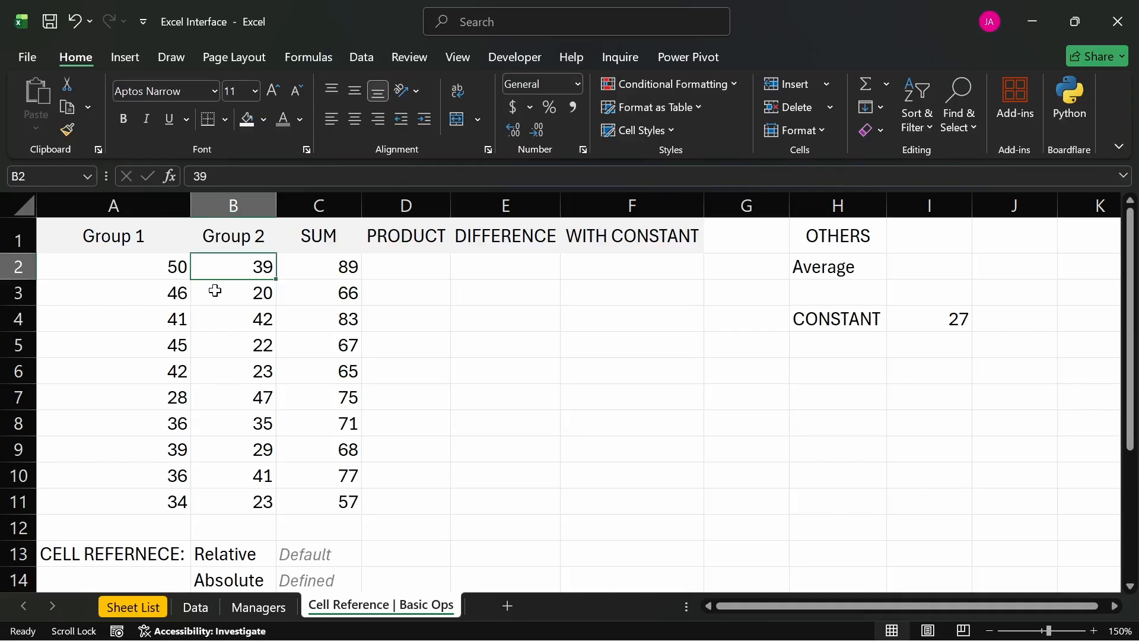
{"action": "left_click", "coordinate": [215, 290]}
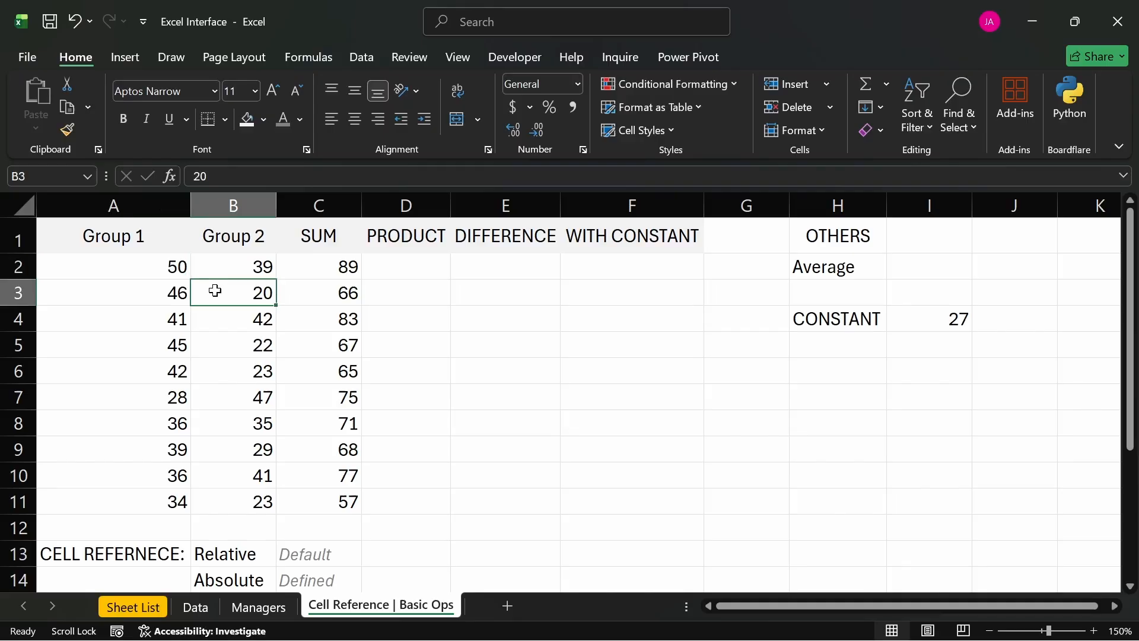
{"action": "left_click", "coordinate": [136, 318]}
{"action": "left_click", "coordinate": [137, 346]}
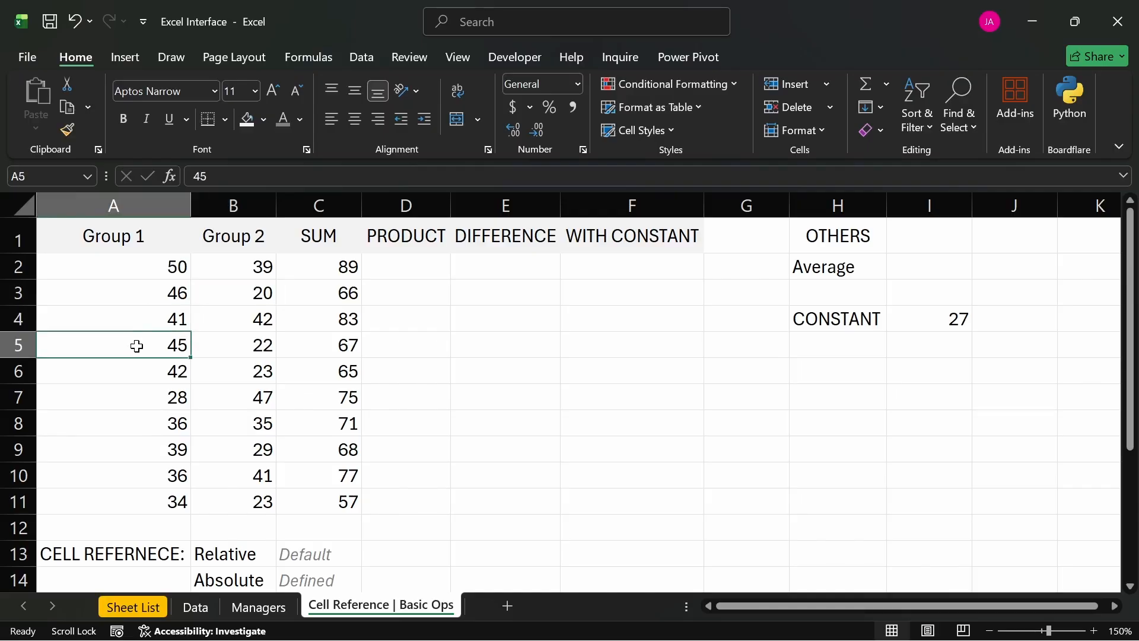
{"action": "left_click", "coordinate": [233, 321]}
{"action": "left_click", "coordinate": [240, 351]}
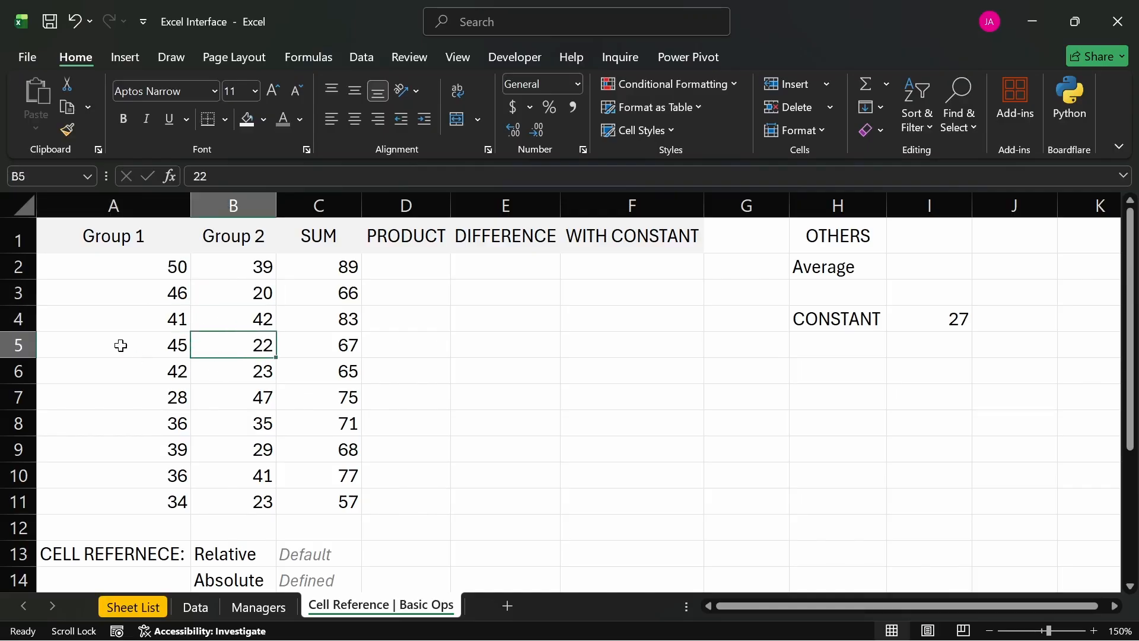
{"action": "left_click", "coordinate": [112, 418]}
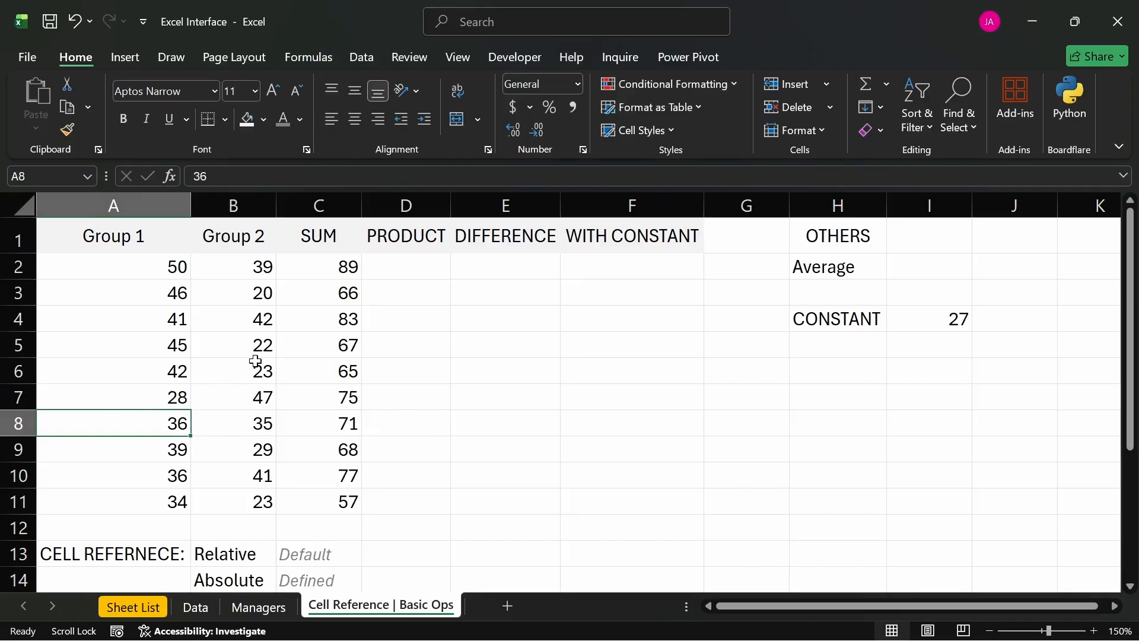
{"action": "left_click", "coordinate": [228, 424]}
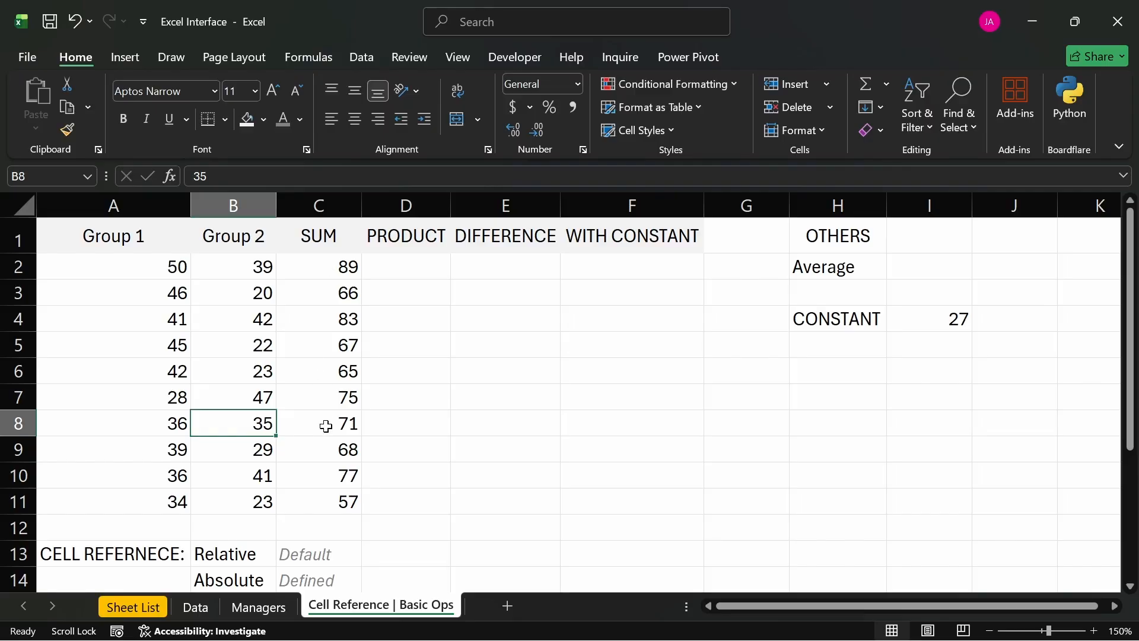
{"action": "left_click", "coordinate": [352, 551]}
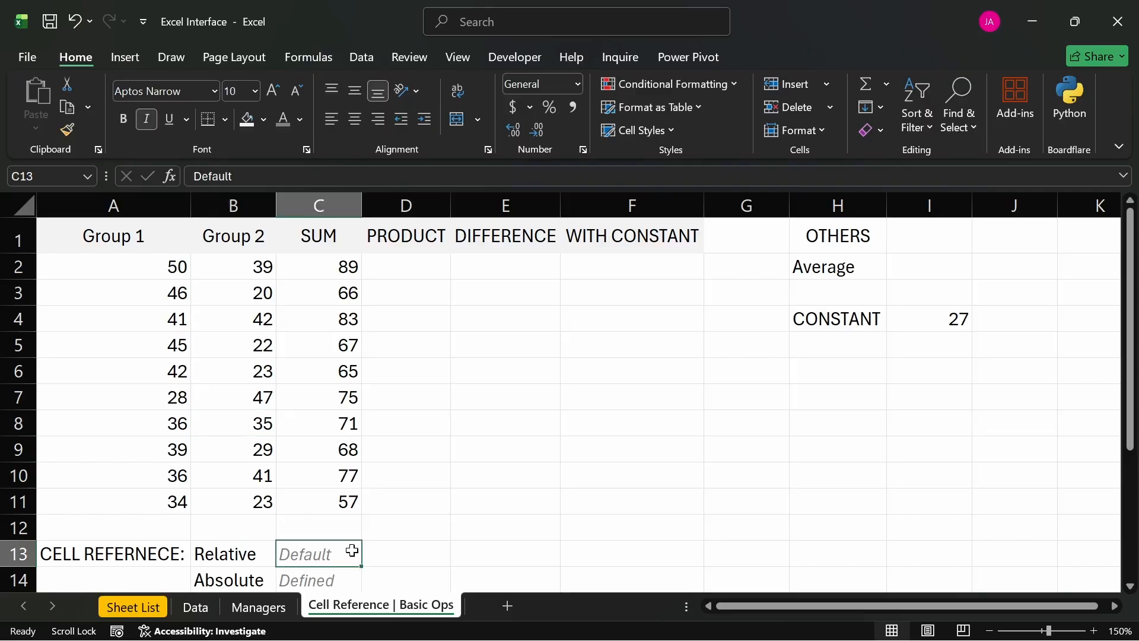
- Inspect the SUM formulas in C3 and C4 and the Group 1 and Group 2 cells they reference
{"action": "double_click", "coordinate": [319, 291]}
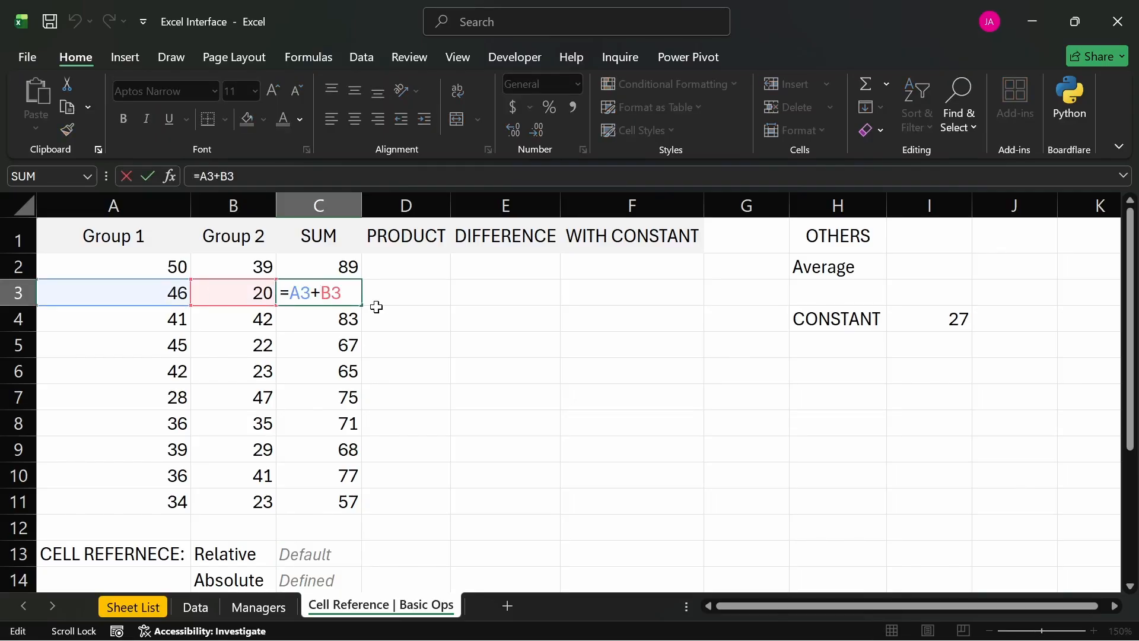
{"action": "key", "text": "Return"}
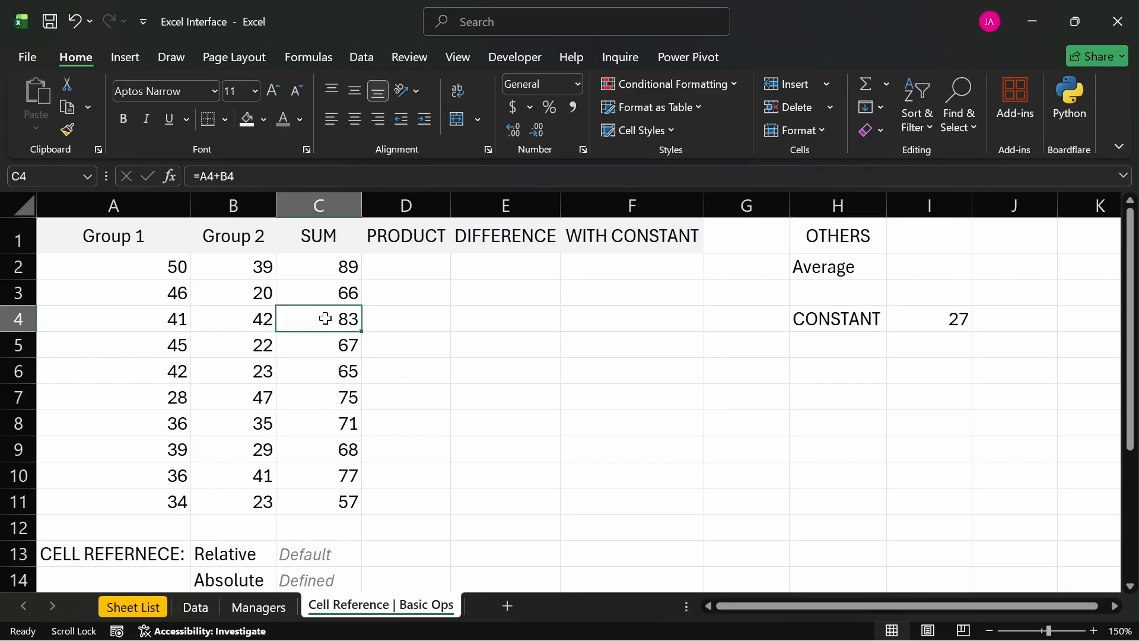
{"action": "left_click", "coordinate": [318, 296]}
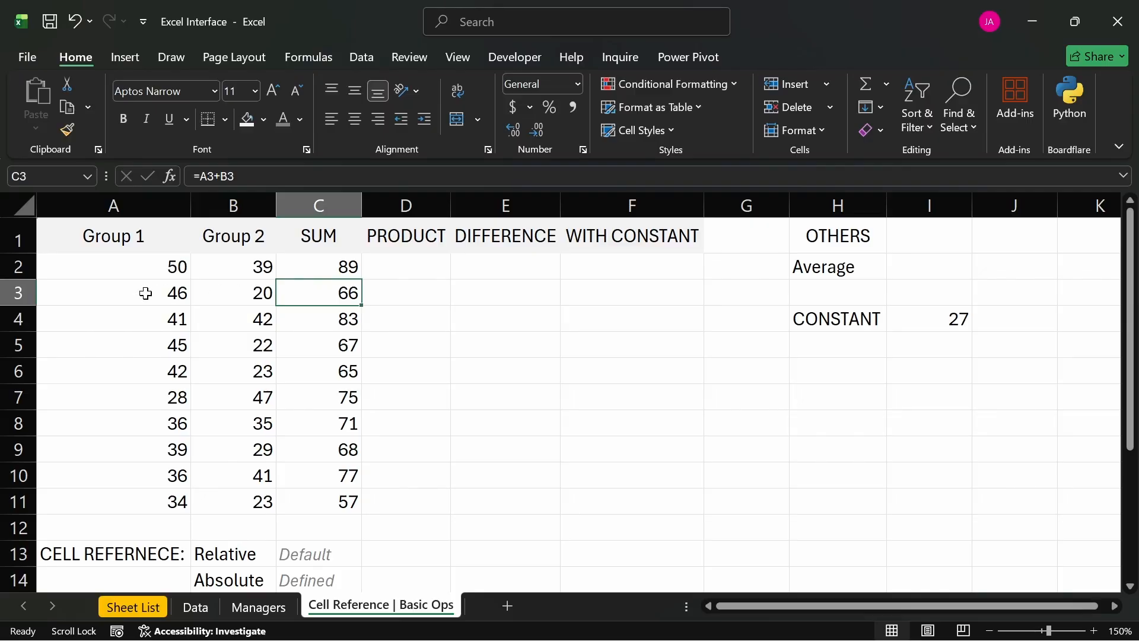
{"action": "left_click", "coordinate": [221, 298]}
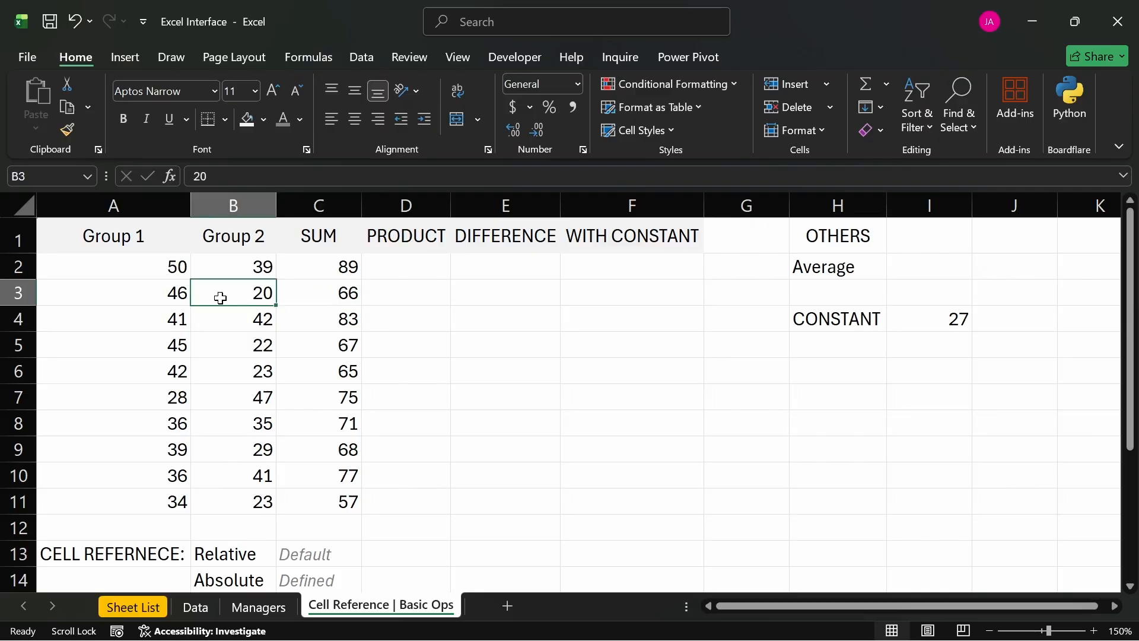
{"action": "left_click", "coordinate": [301, 319]}
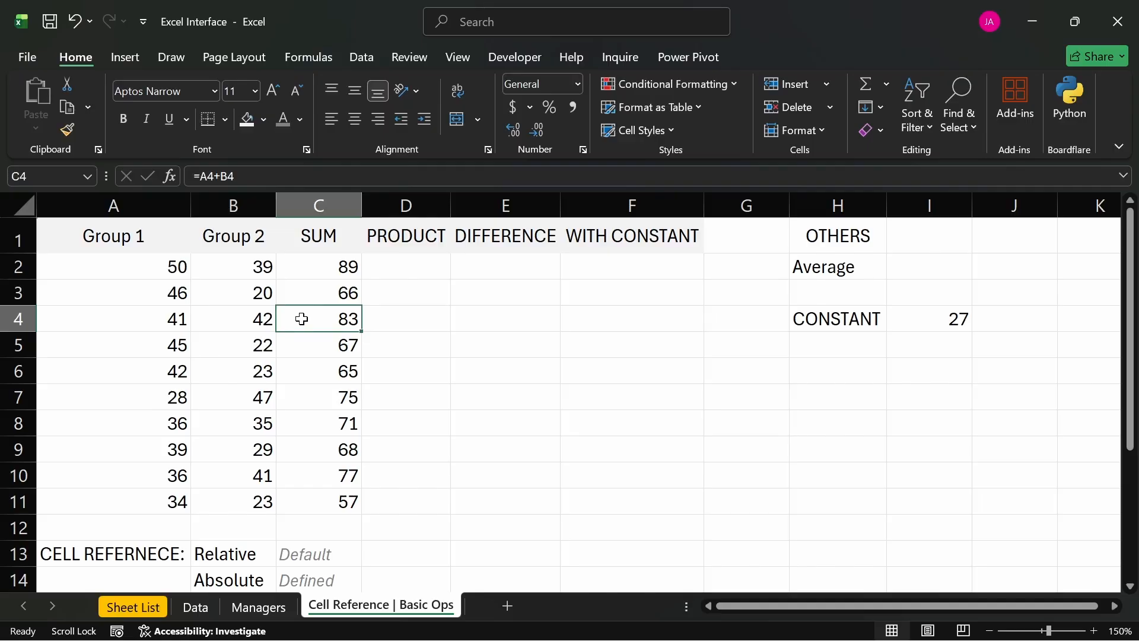
{"action": "left_click", "coordinate": [317, 207]}
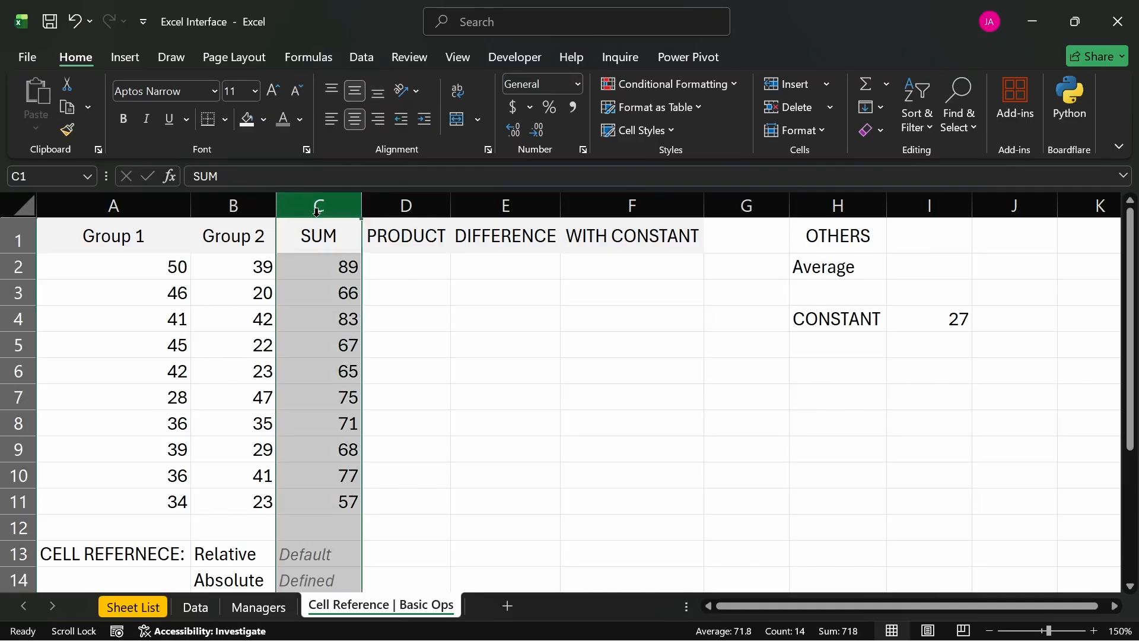
{"action": "left_click", "coordinate": [19, 319]}
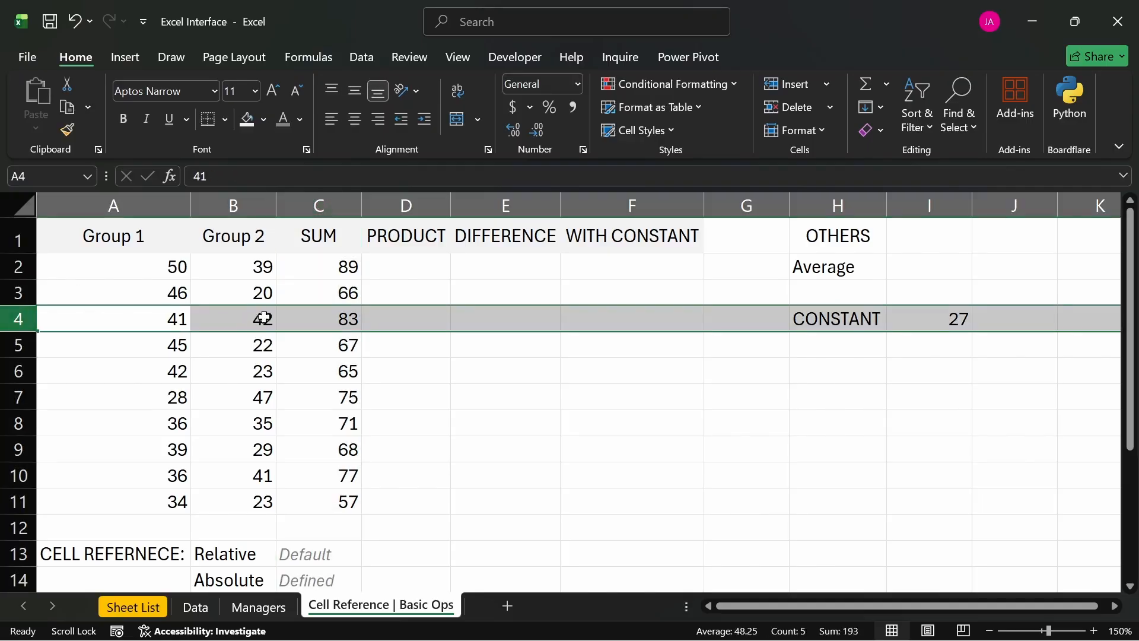
{"action": "left_click", "coordinate": [309, 319]}
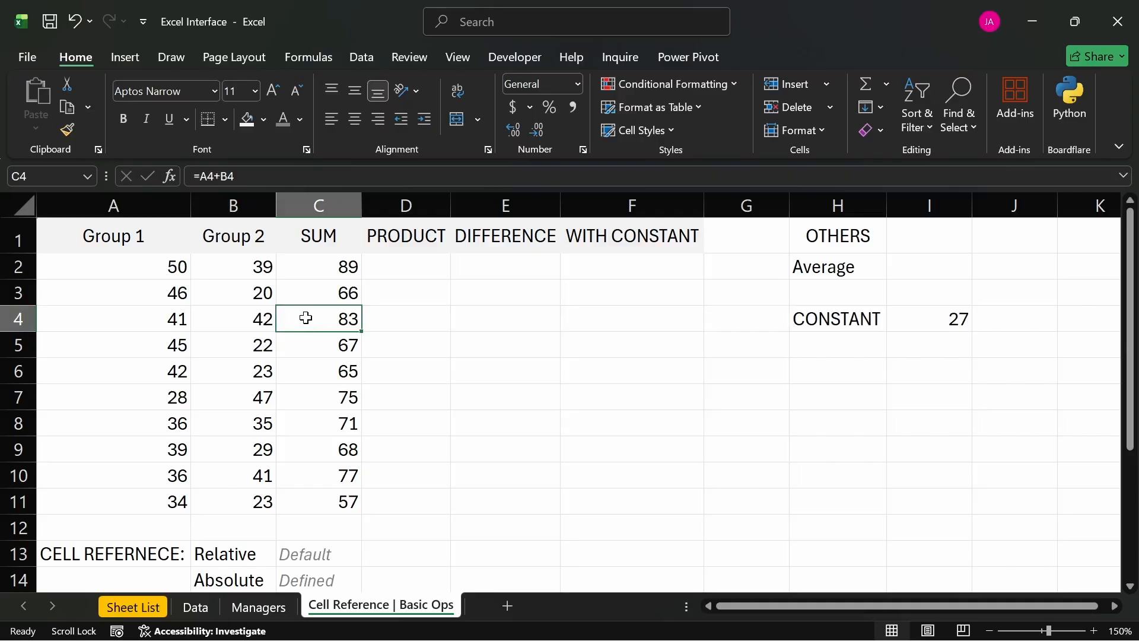
{"action": "left_click", "coordinate": [173, 318]}
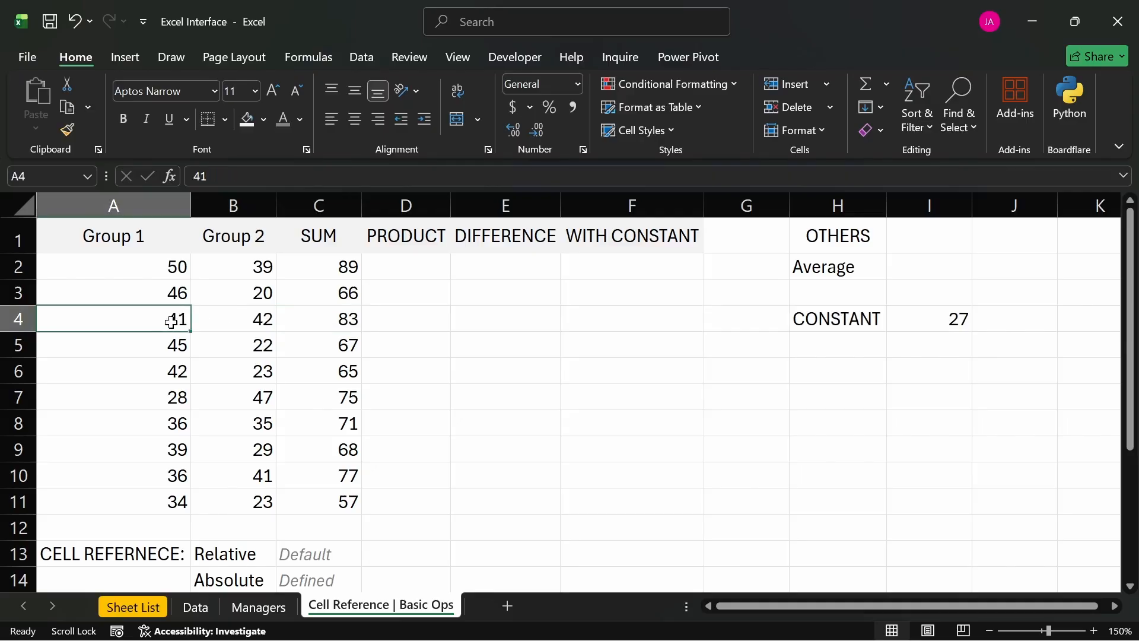
{"action": "left_click", "coordinate": [261, 320]}
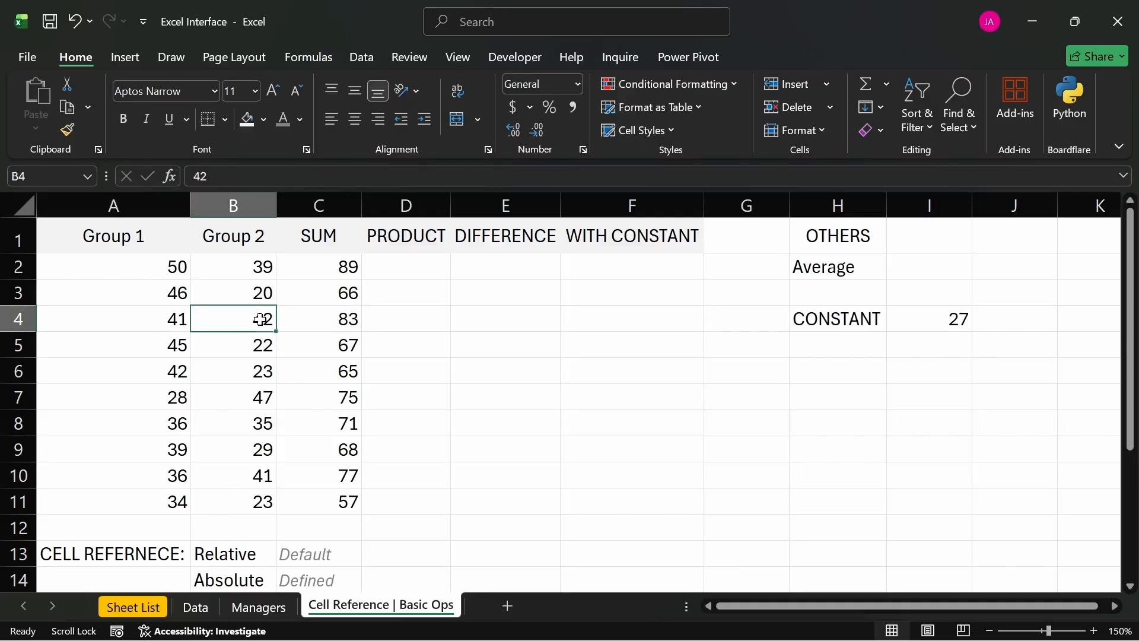
- Inspect the SUM formulas in C5, C6 and C7 to compare which cells each one references
{"action": "left_click", "coordinate": [343, 344]}
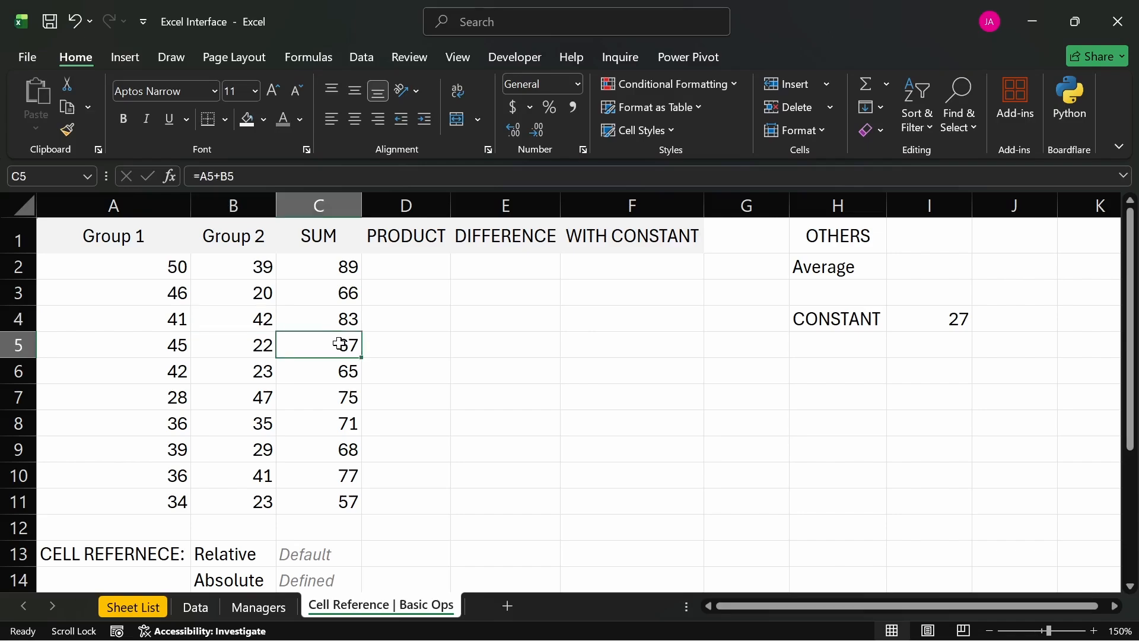
{"action": "double_click", "coordinate": [303, 340]}
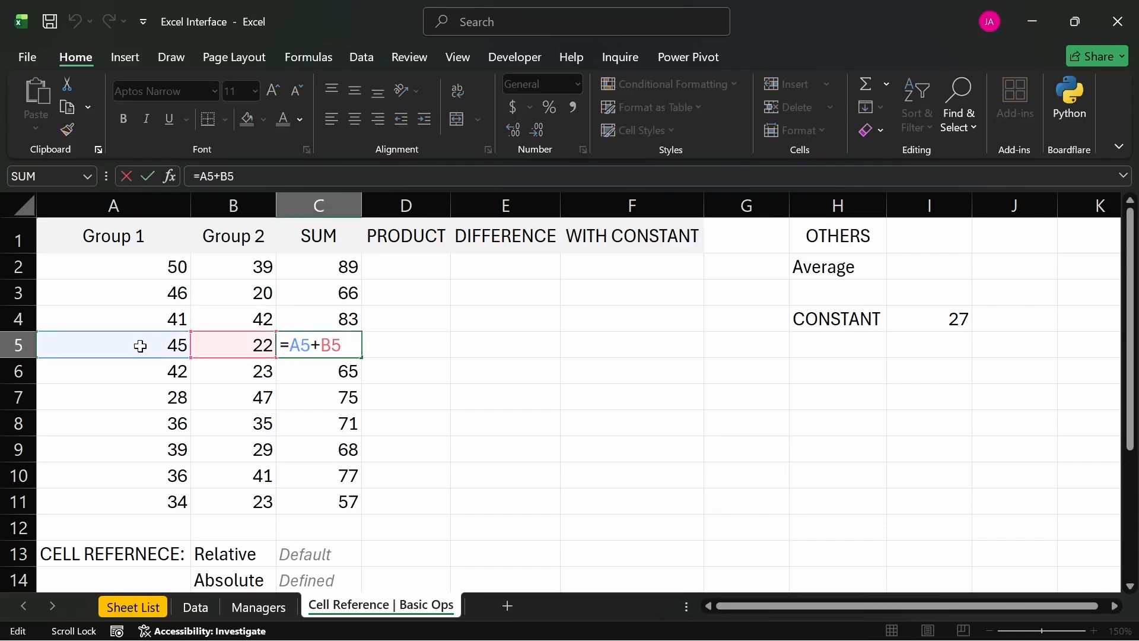
{"action": "key", "text": "Return"}
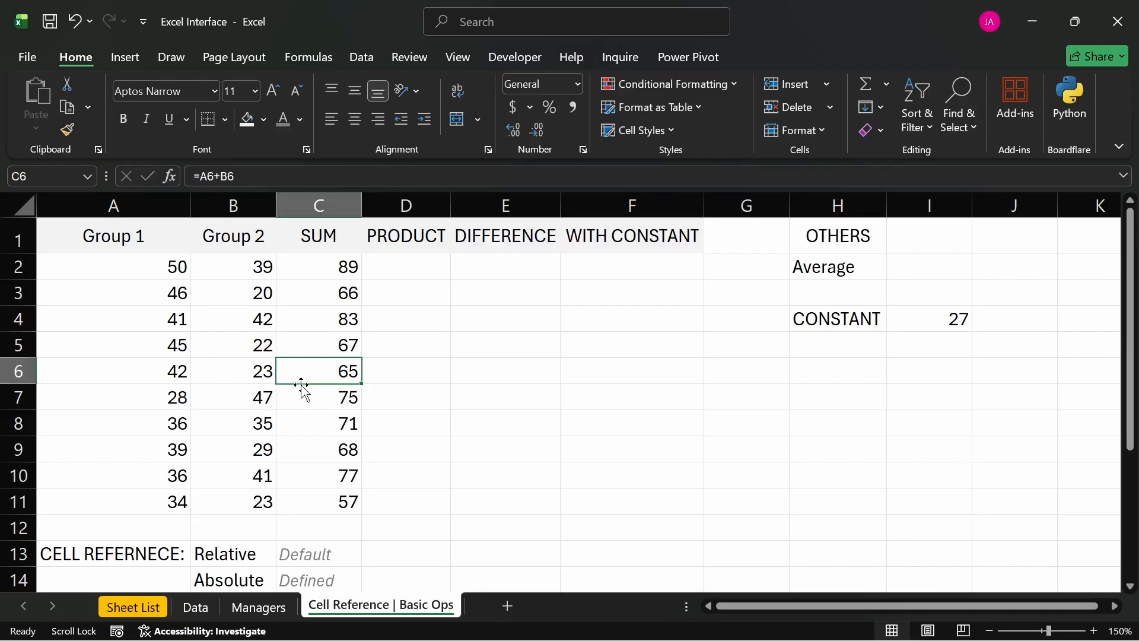
{"action": "double_click", "coordinate": [303, 374]}
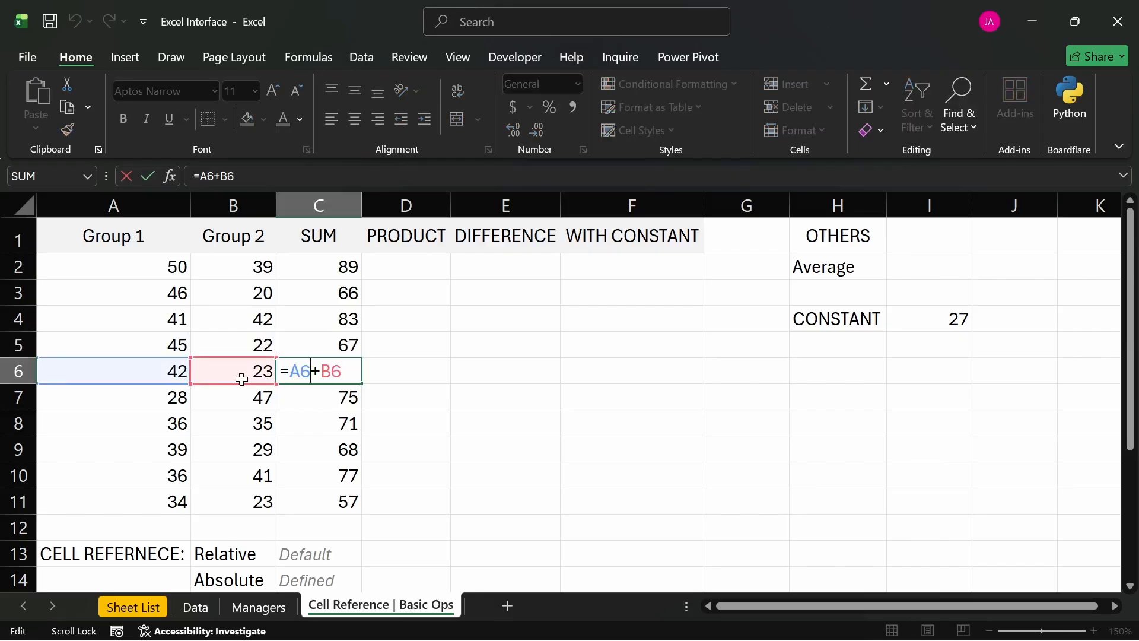
{"action": "key", "text": "Return"}
{"action": "double_click", "coordinate": [321, 397]}
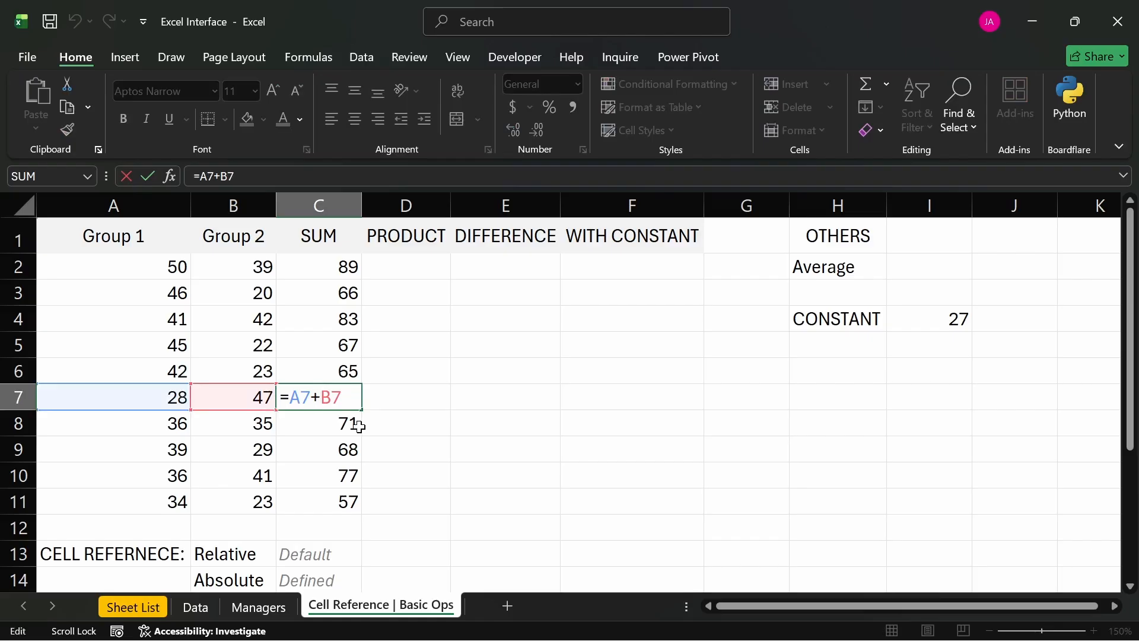
{"action": "key", "text": "Return"}
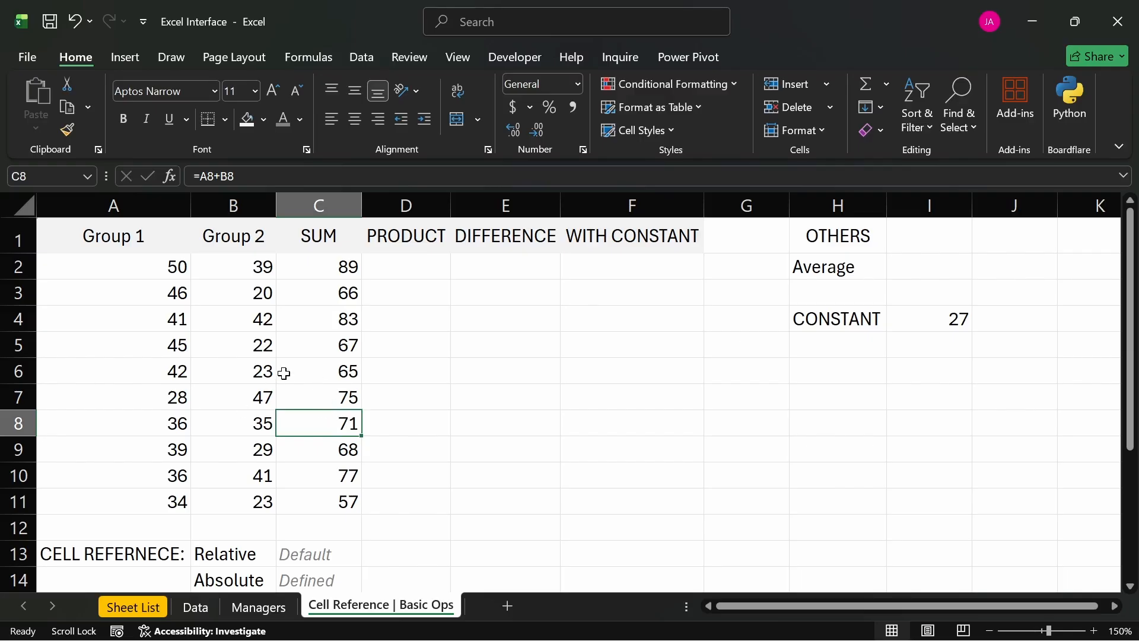
- Check the input cells A8 and B8, and fill the SUM formula from C8 across into D8
{"action": "left_click_drag", "start_coordinate": [122, 421], "coordinate": [249, 424]}
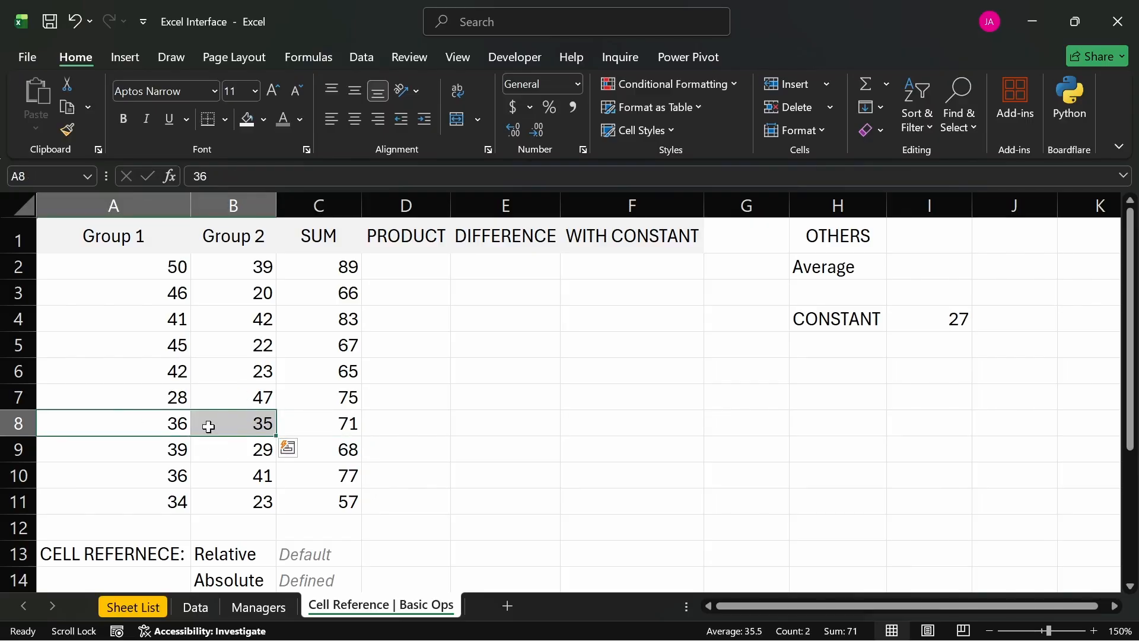
{"action": "left_click", "coordinate": [325, 423]}
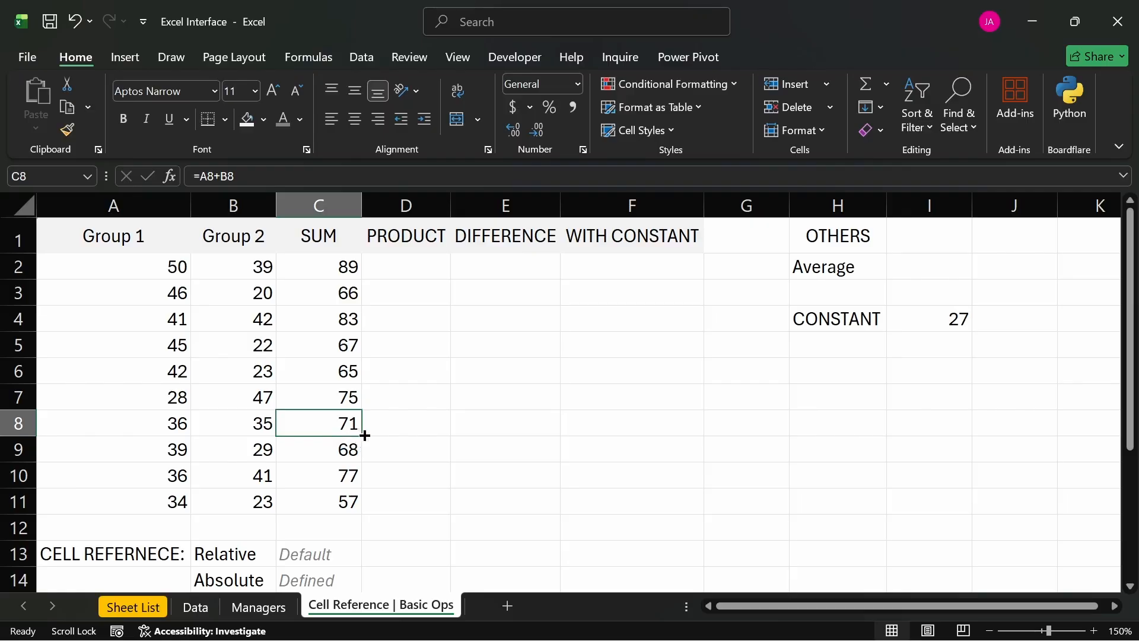
{"action": "left_click_drag", "start_coordinate": [363, 436], "coordinate": [431, 436]}
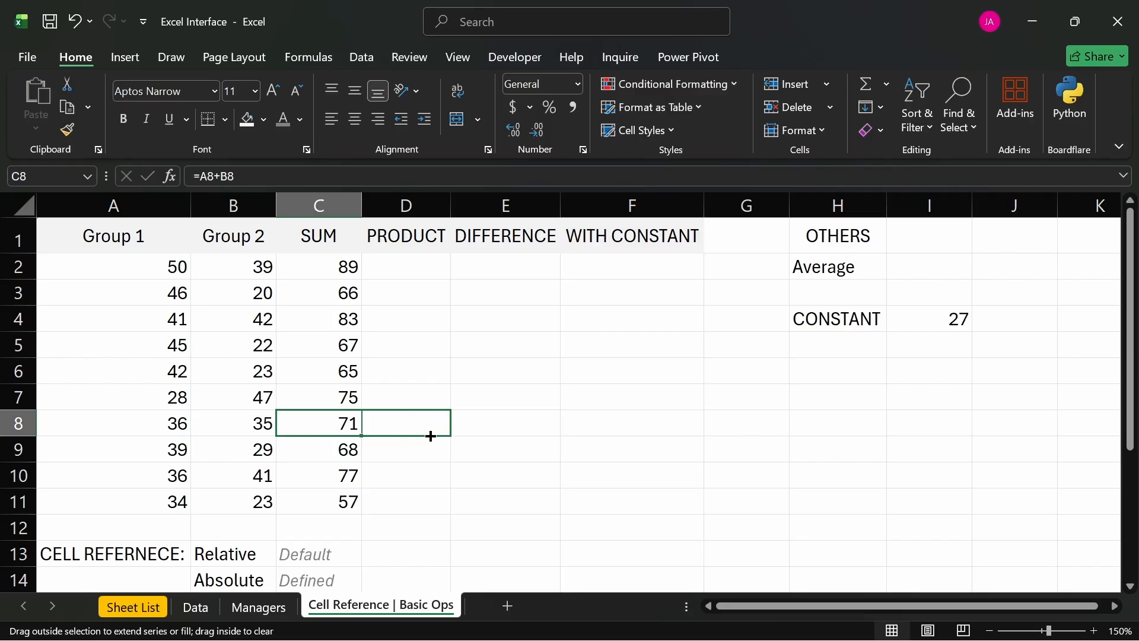
{"action": "left_click_drag", "start_coordinate": [431, 436], "coordinate": [429, 438]}
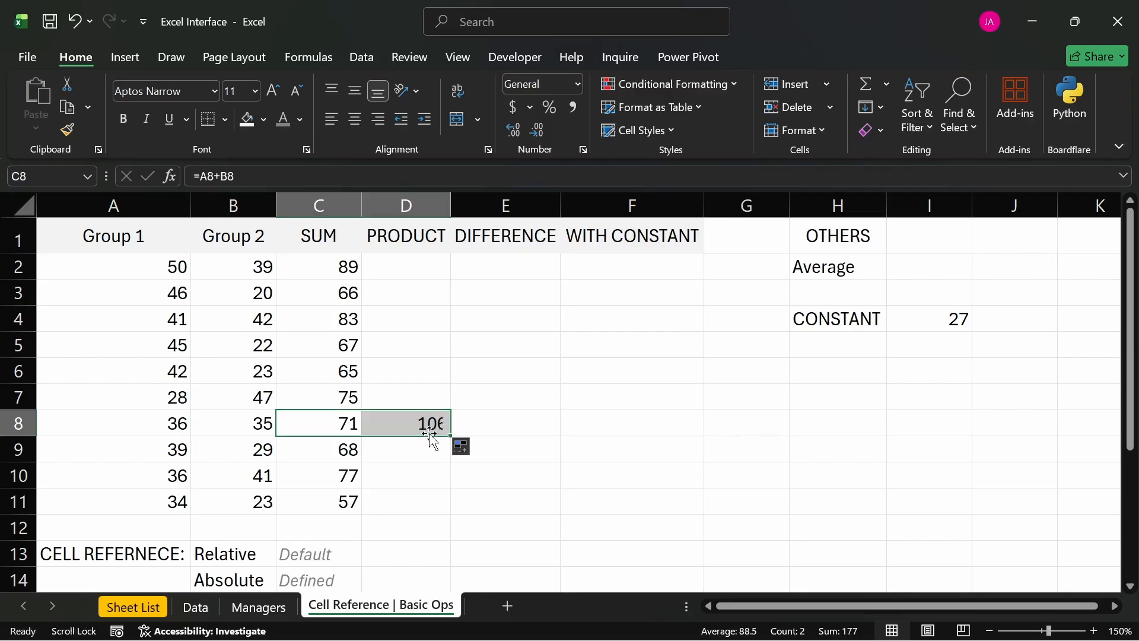
- Compare the formulas in C8 and D8 and the cells each one references in row 8
{"action": "left_click", "coordinate": [421, 447]}
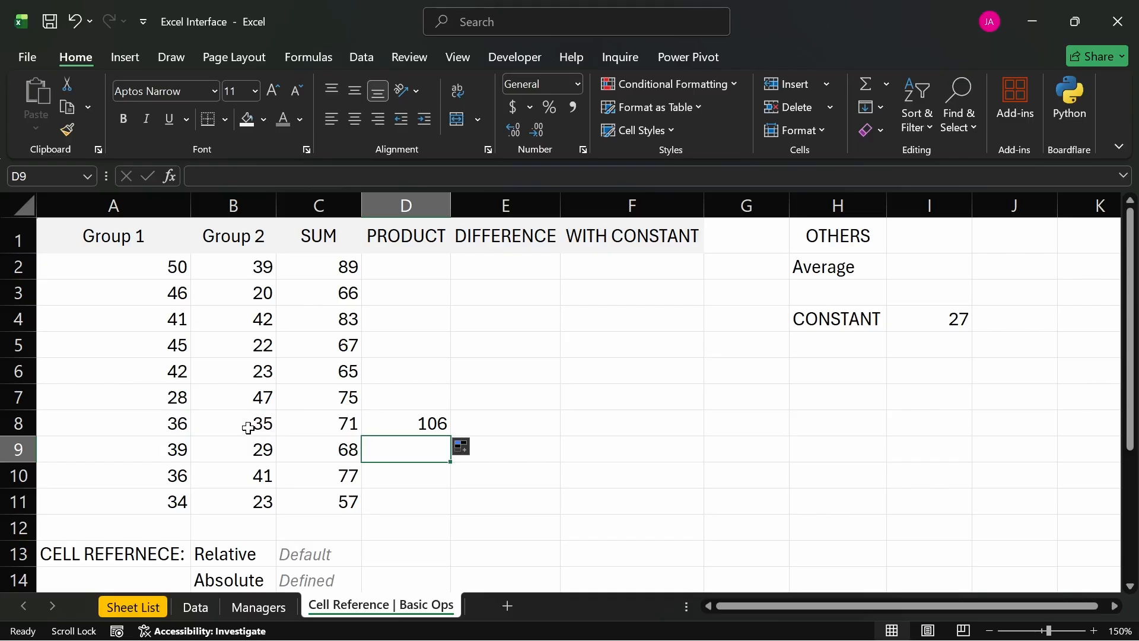
{"action": "double_click", "coordinate": [300, 425]}
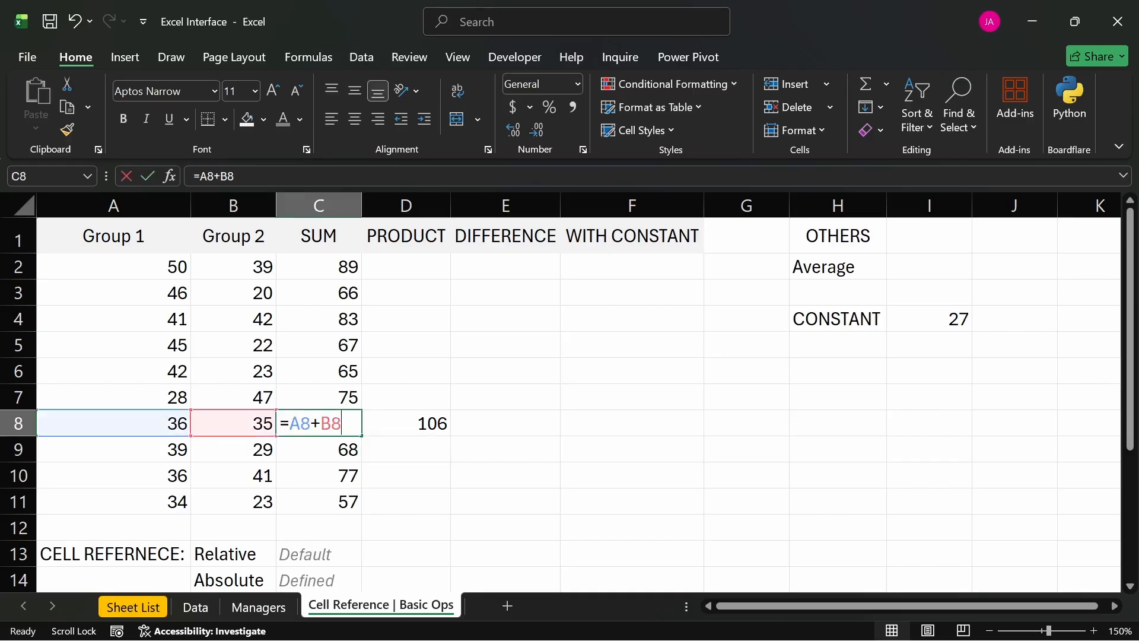
{"action": "key", "text": "Return"}
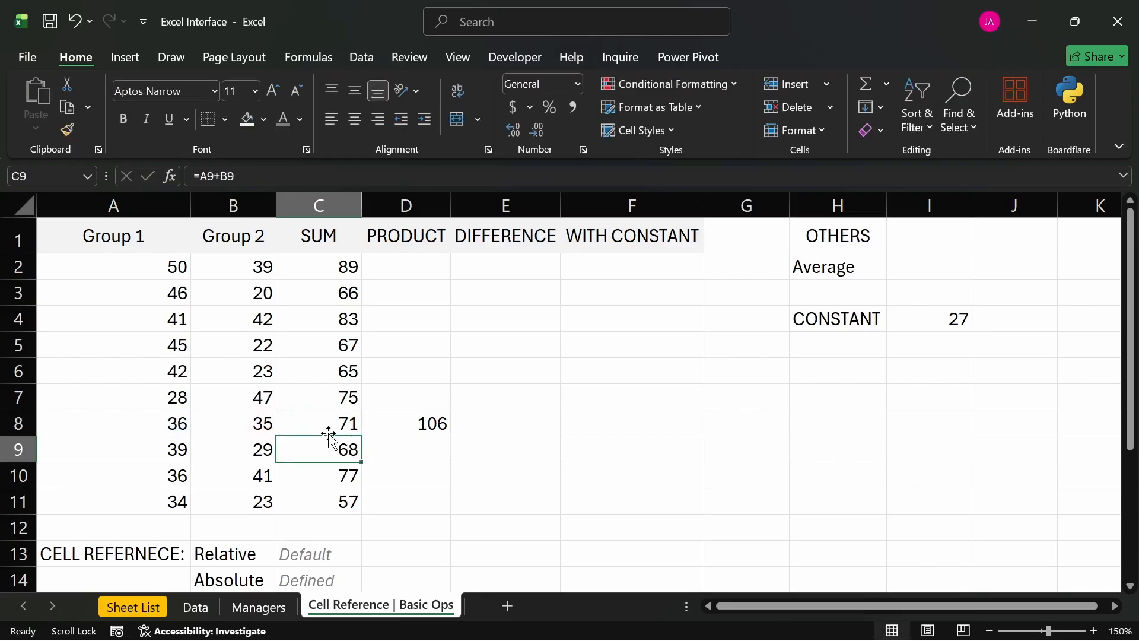
{"action": "left_click", "coordinate": [249, 423]}
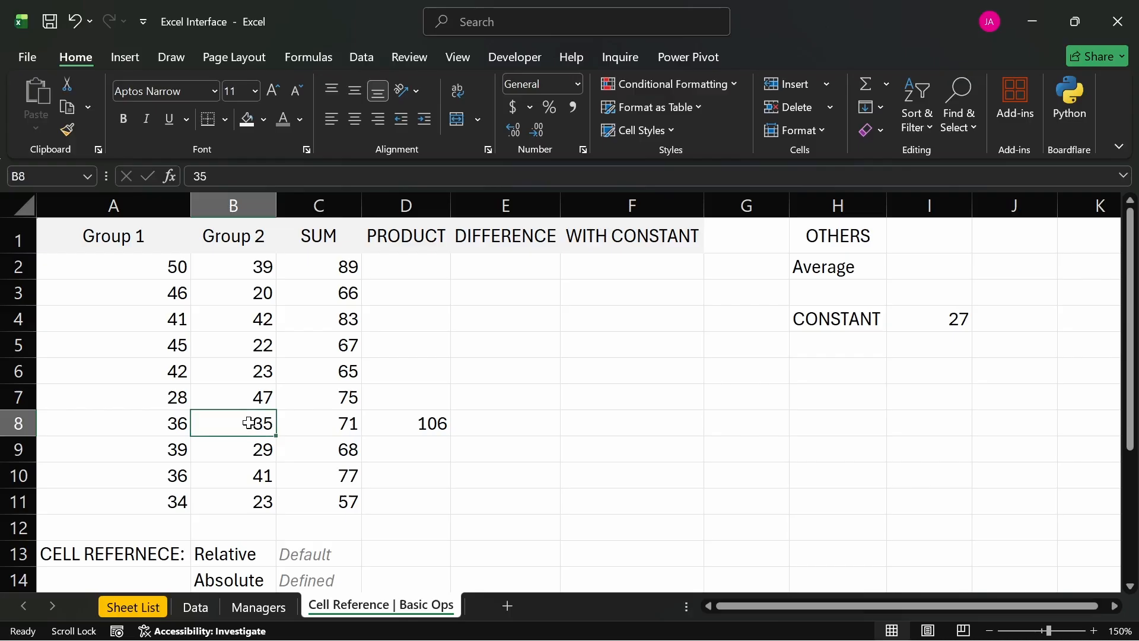
{"action": "left_click", "coordinate": [329, 424]}
{"action": "left_click", "coordinate": [390, 426]}
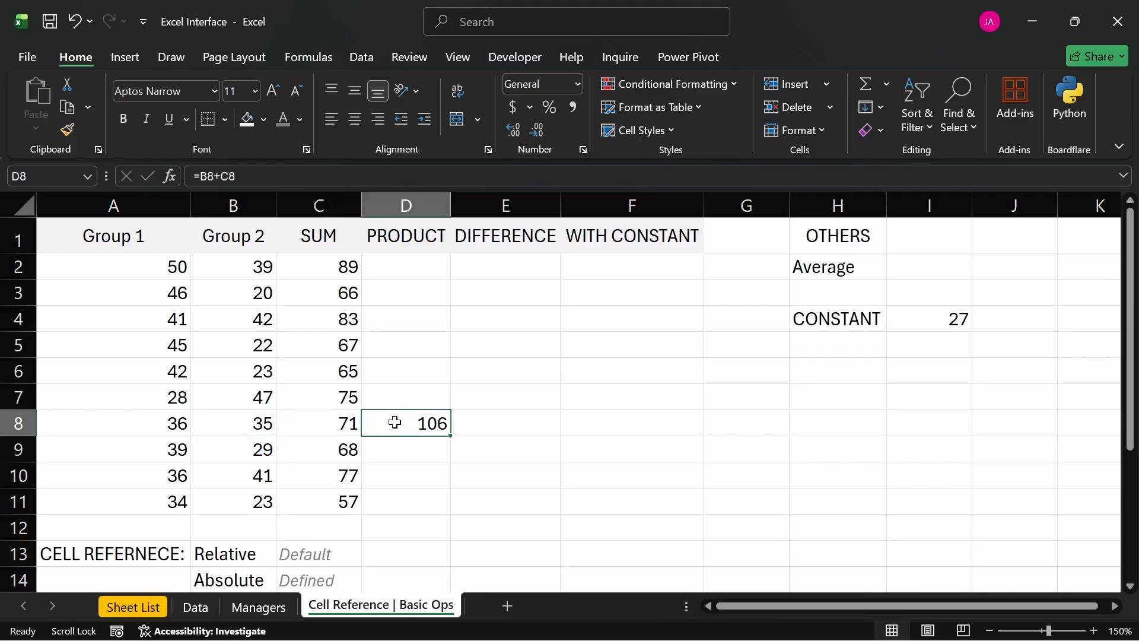
{"action": "double_click", "coordinate": [397, 420]}
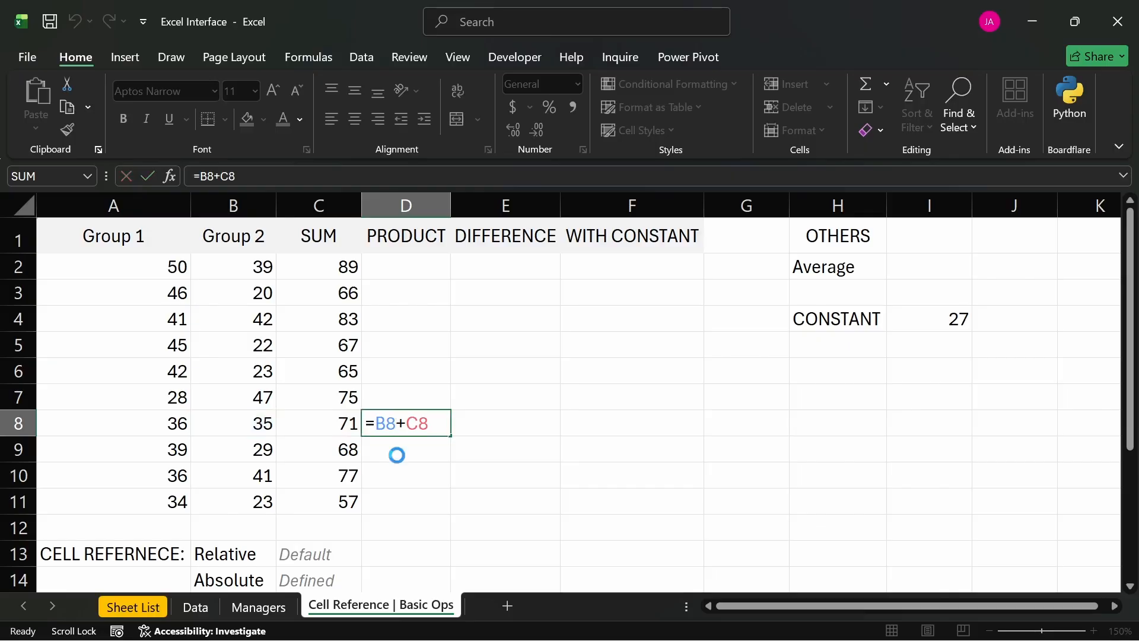
{"action": "key", "text": "Return"}
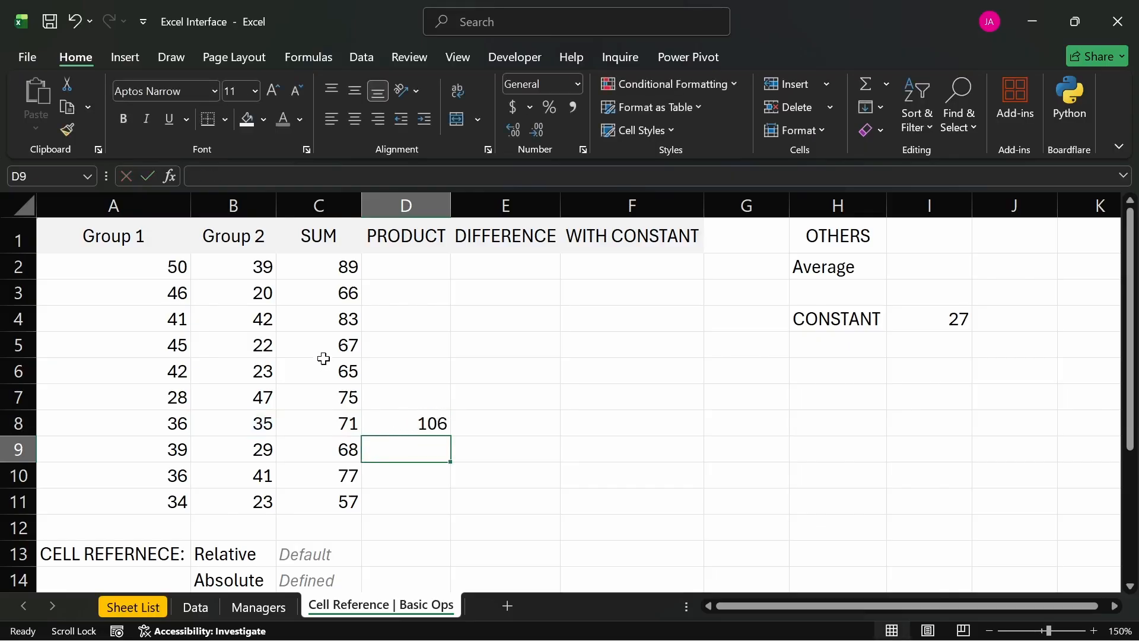
- Fill the SUM formula from C4 across to E4, and clear D4 to test the formula in E4
{"action": "left_click", "coordinate": [355, 326]}
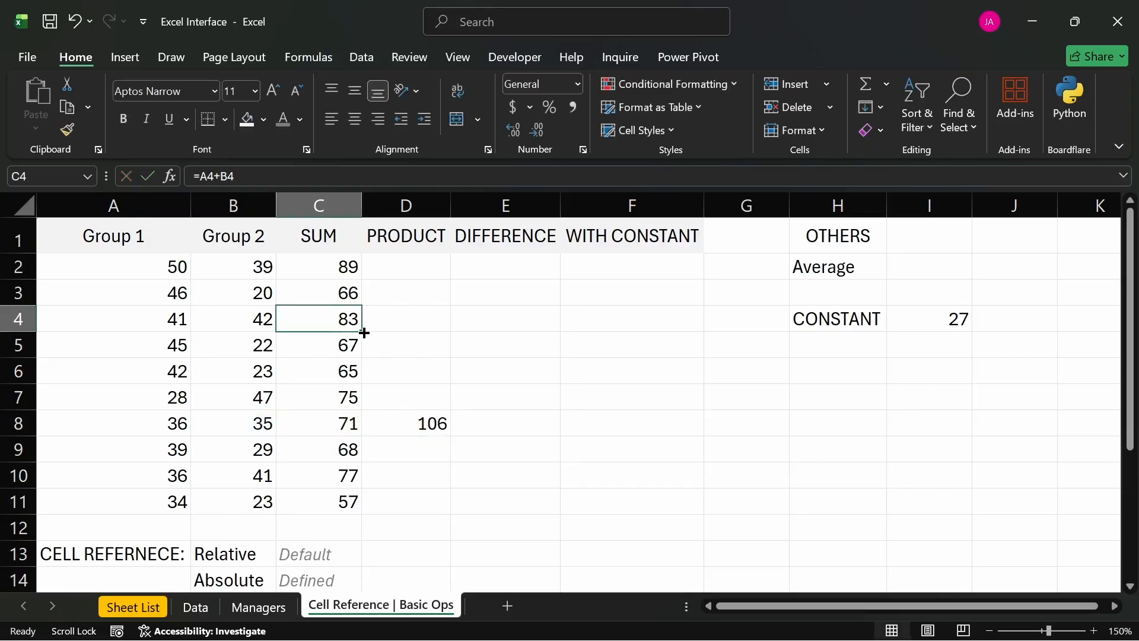
{"action": "left_click_drag", "start_coordinate": [363, 333], "coordinate": [541, 334]}
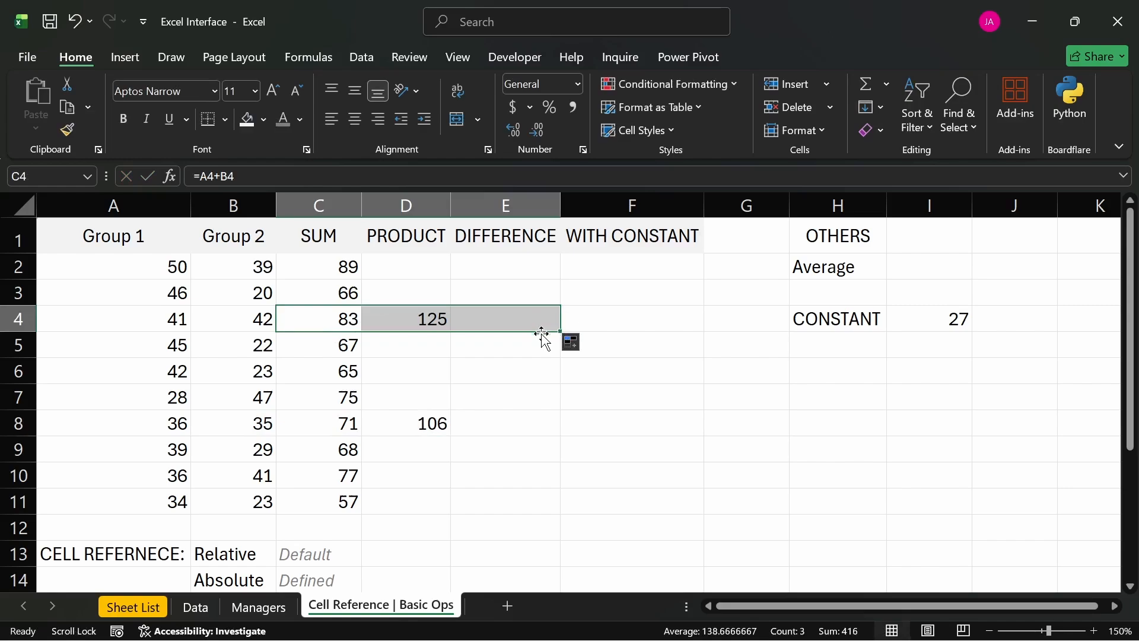
{"action": "left_click", "coordinate": [430, 319]}
{"action": "key", "text": "Delete"}
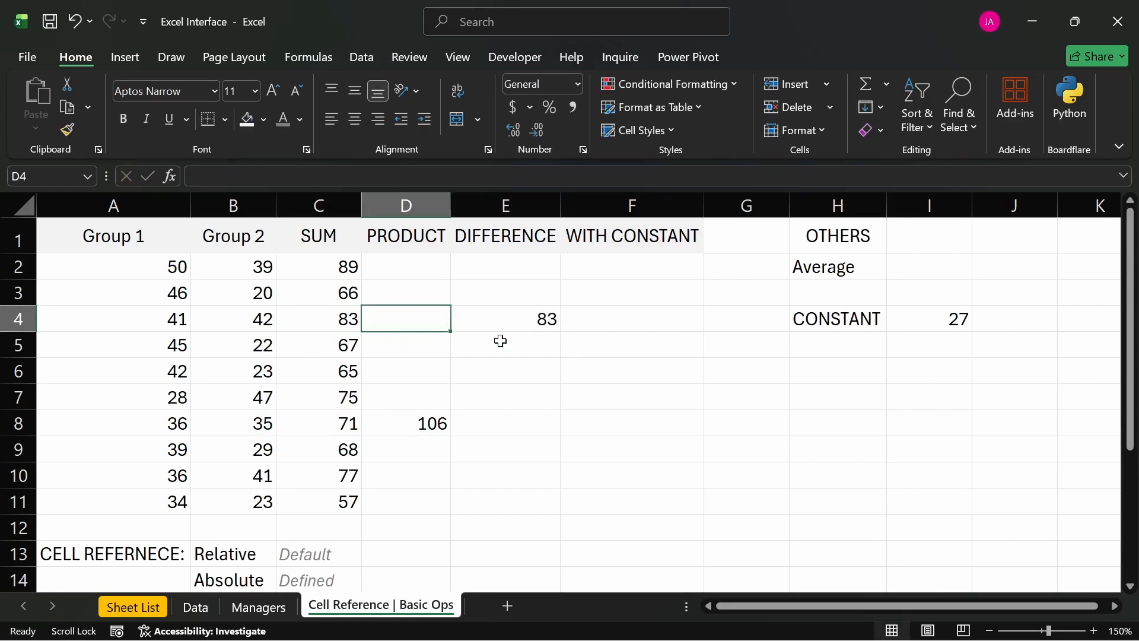
{"action": "left_click", "coordinate": [524, 319]}
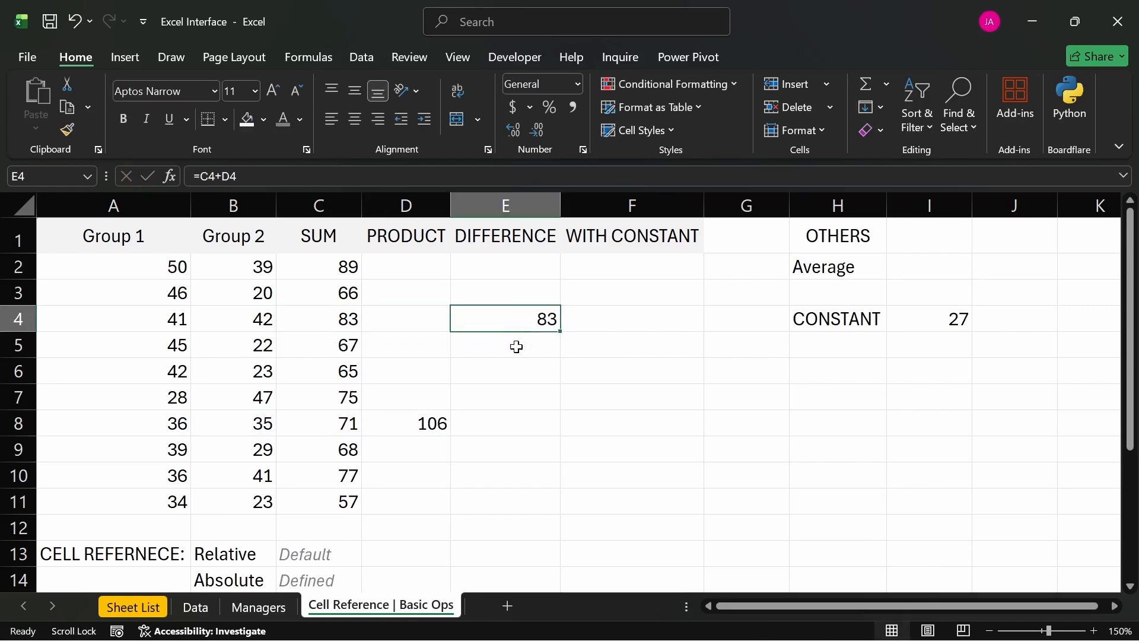
{"action": "left_click", "coordinate": [495, 397]}
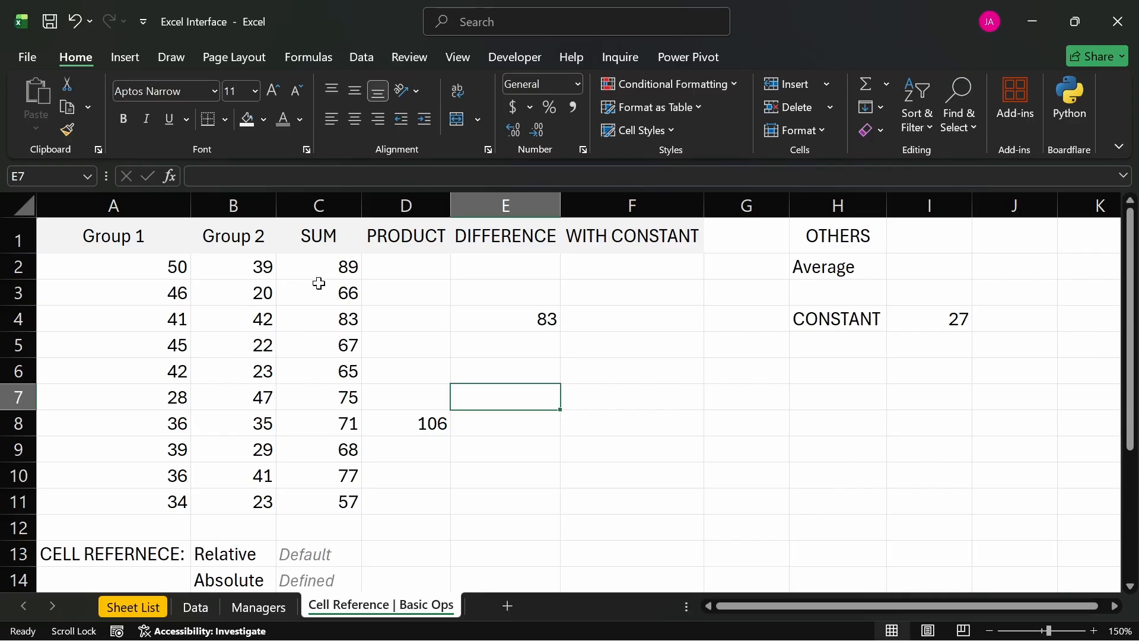
- Inspect the formula in E4 against the cells C4 and D4 that it references
{"action": "left_click", "coordinate": [312, 320]}
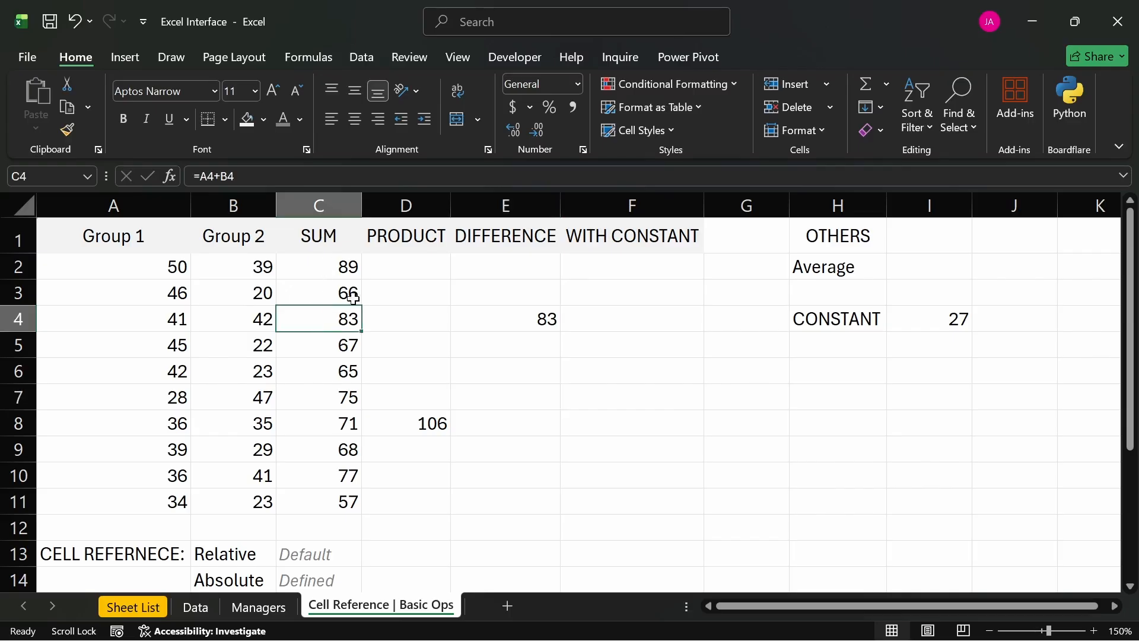
{"action": "left_click", "coordinate": [403, 312]}
{"action": "left_click", "coordinate": [501, 317]}
{"action": "type", "text": "=C4+D4"}
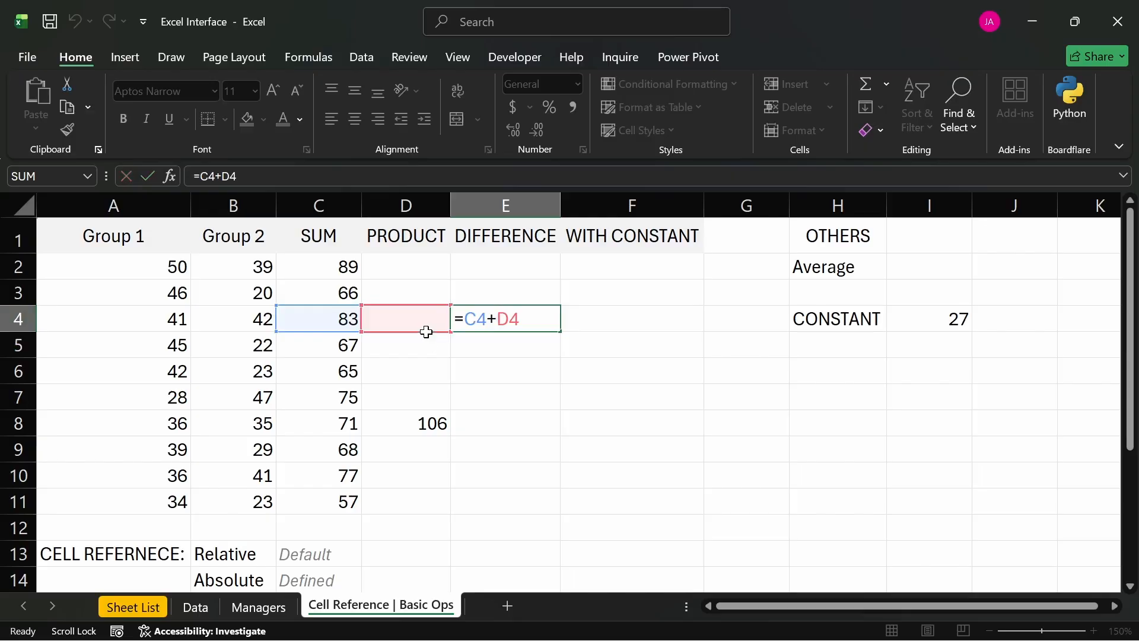
{"action": "key", "text": "Return"}
- Clear the test formulas from the range D4:E8
{"action": "left_click_drag", "start_coordinate": [529, 321], "coordinate": [433, 425]}
{"action": "key", "text": "Delete"}
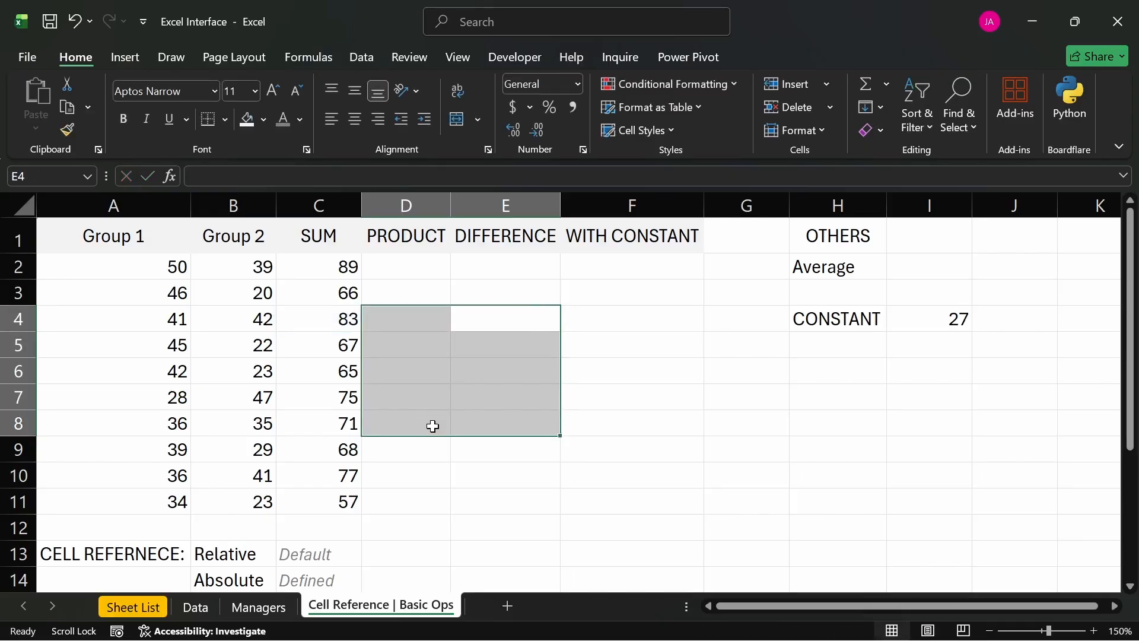
{"action": "left_click", "coordinate": [418, 478]}
{"action": "left_click", "coordinate": [407, 496]}
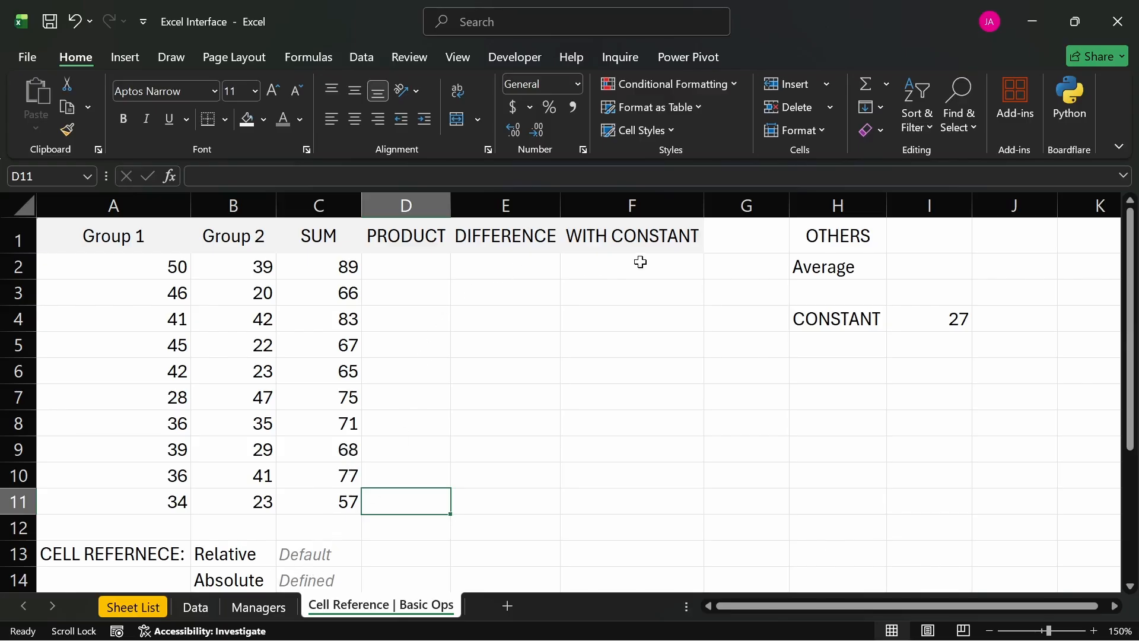
- Insert a blank column between the SUM and PRODUCT columns
{"action": "left_click", "coordinate": [657, 240]}
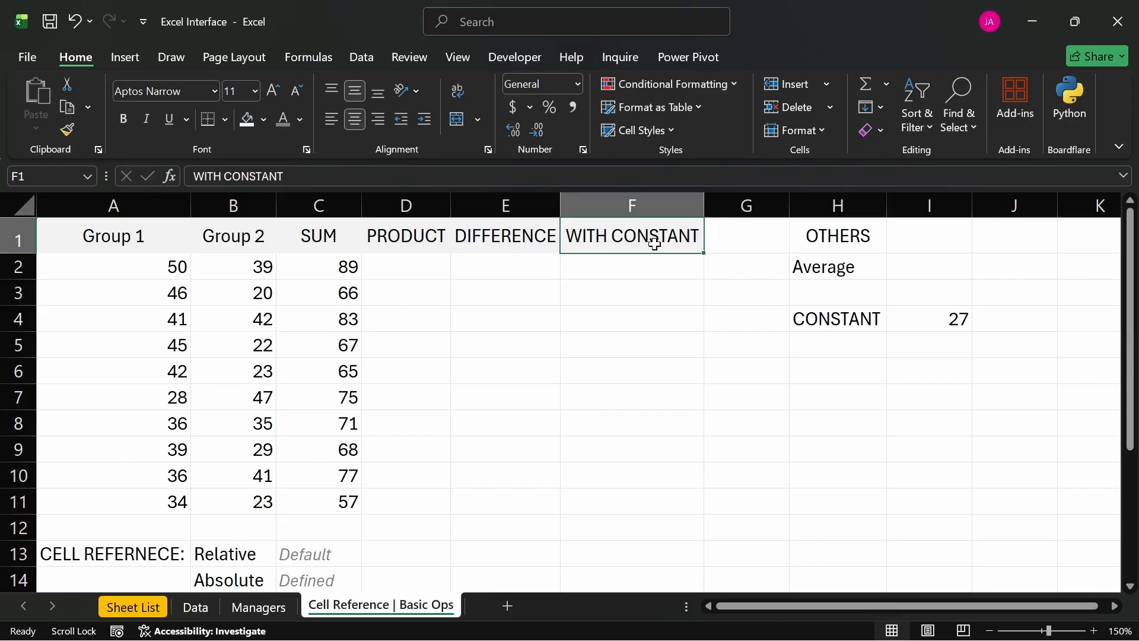
{"action": "left_click", "coordinate": [414, 202]}
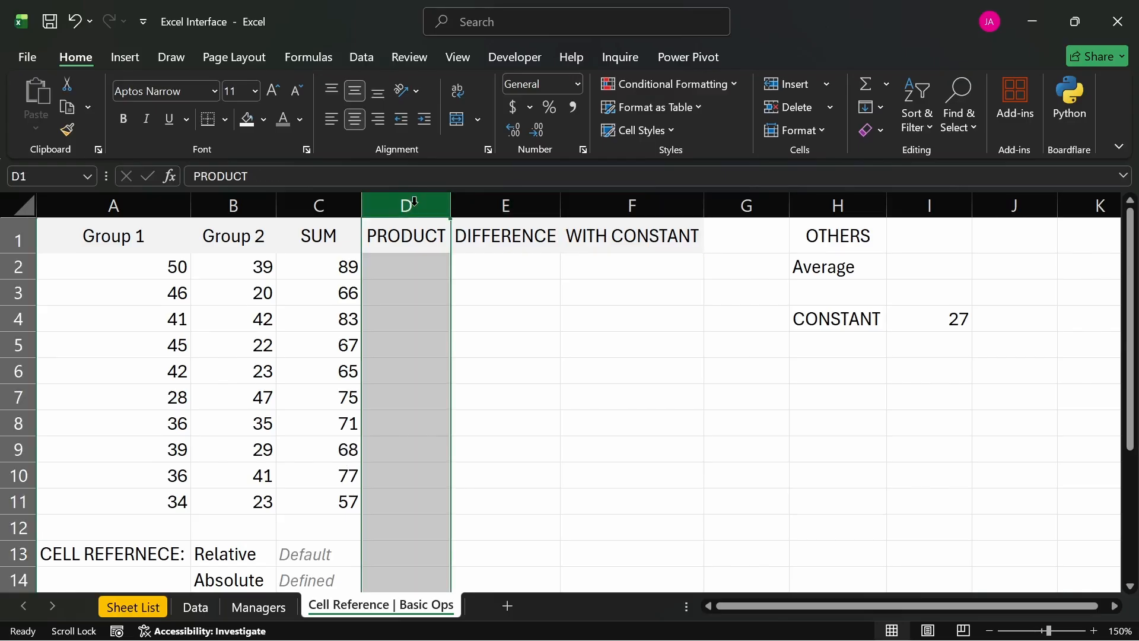
{"action": "key", "text": "ctrl+shift+plus"}
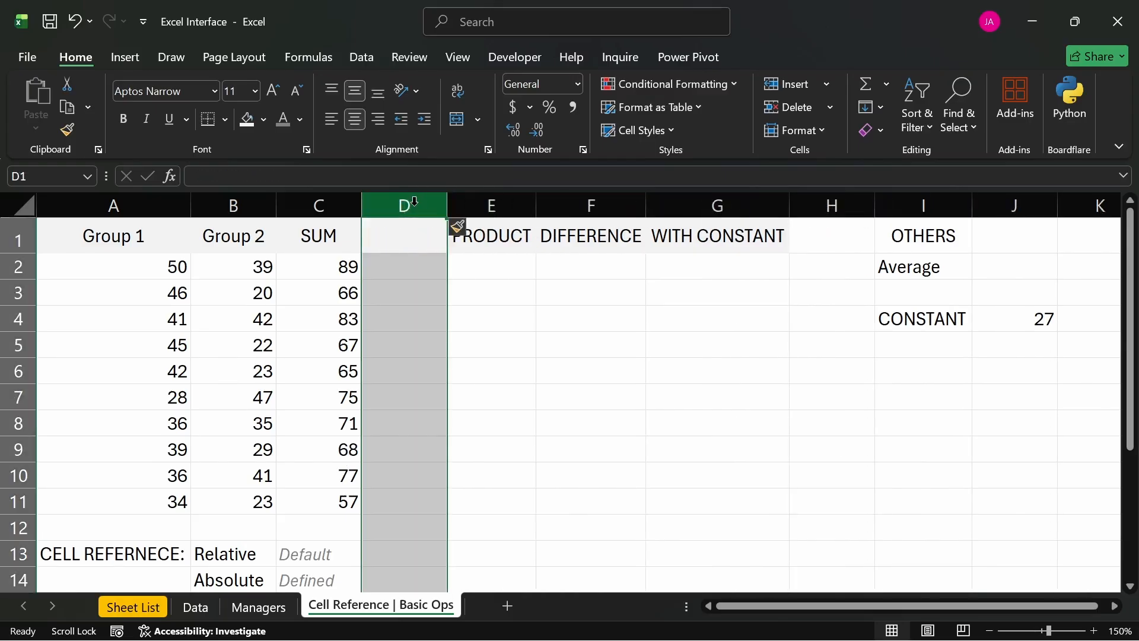
{"action": "left_click", "coordinate": [675, 237]}
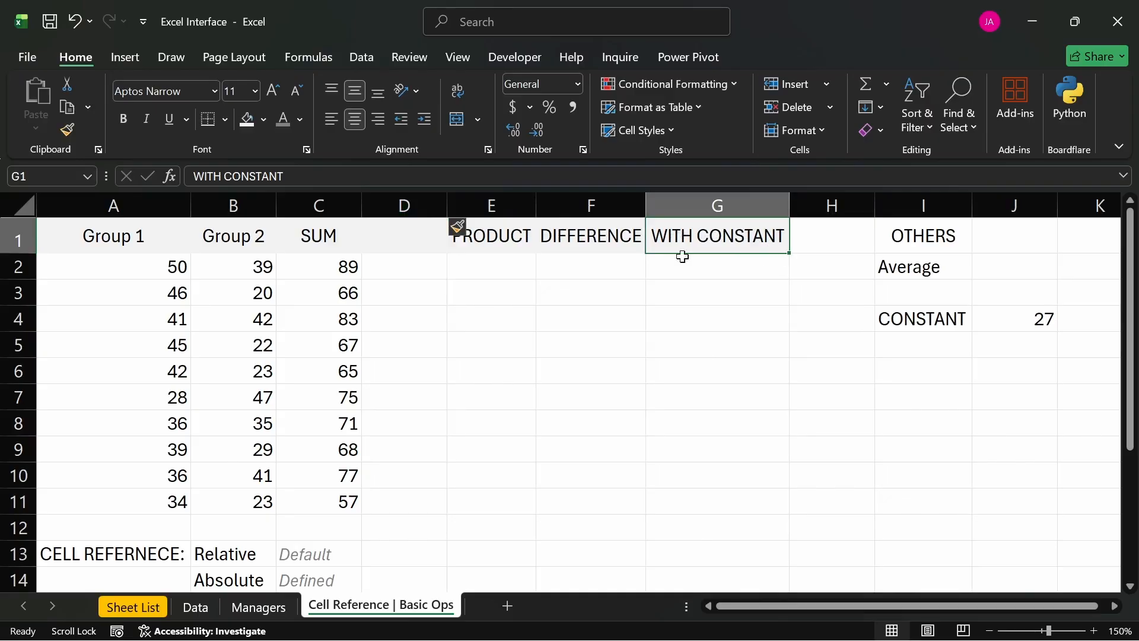
{"action": "left_click", "coordinate": [67, 129]}
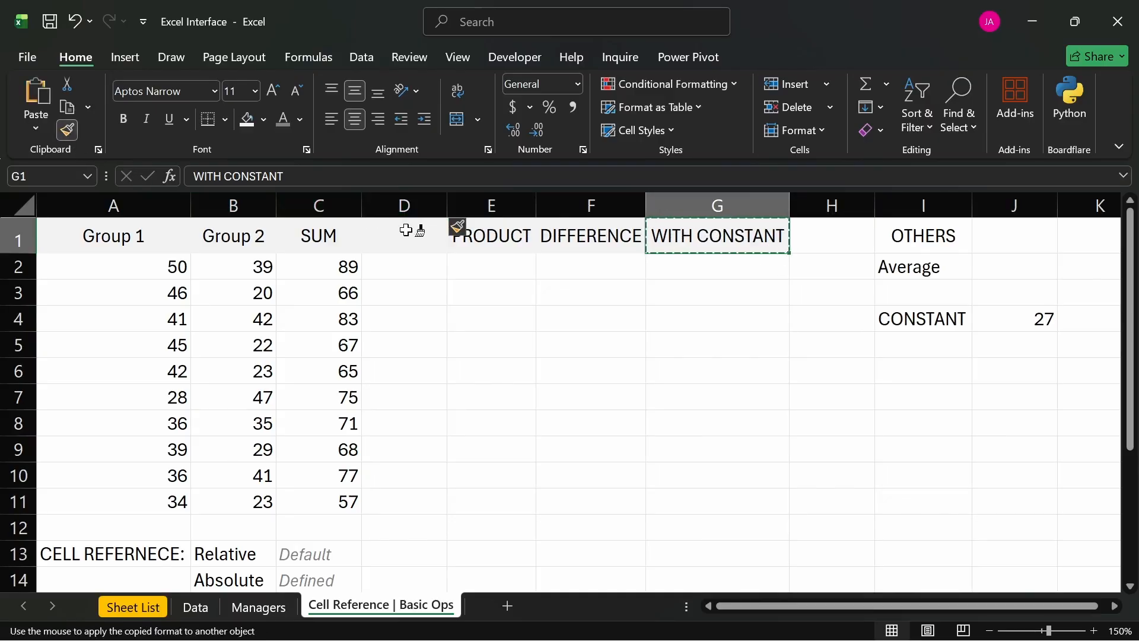
{"action": "left_click", "coordinate": [680, 239]}
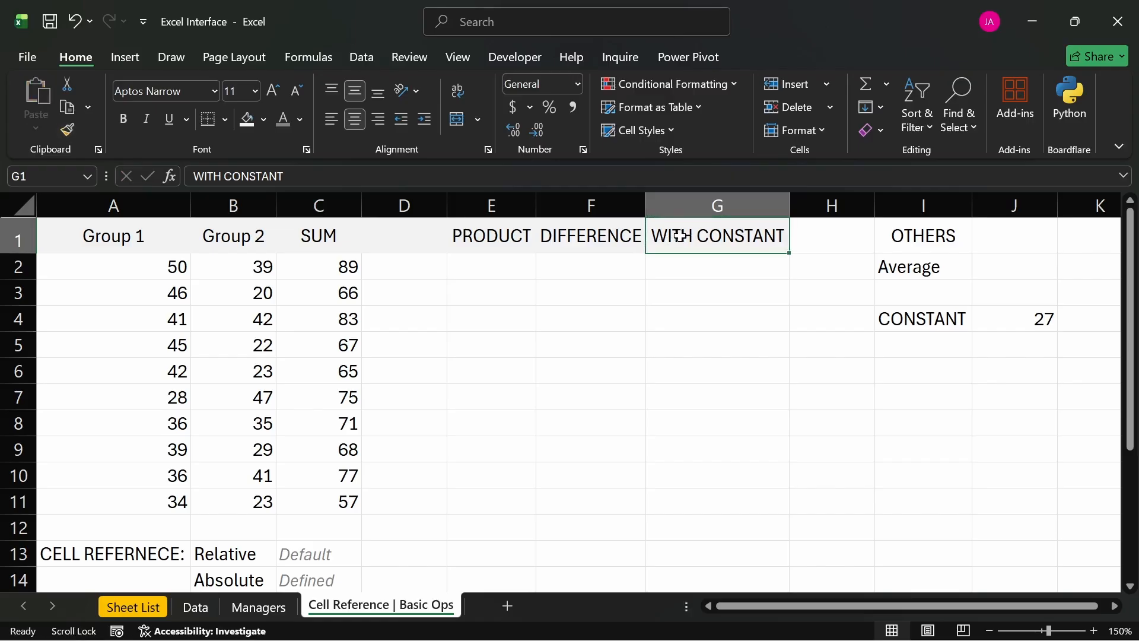
- Copy the heading text WITH CONSTANT from G1 into the empty header cell D1
{"action": "double_click", "coordinate": [680, 239]}
{"action": "key", "text": "Escape"}
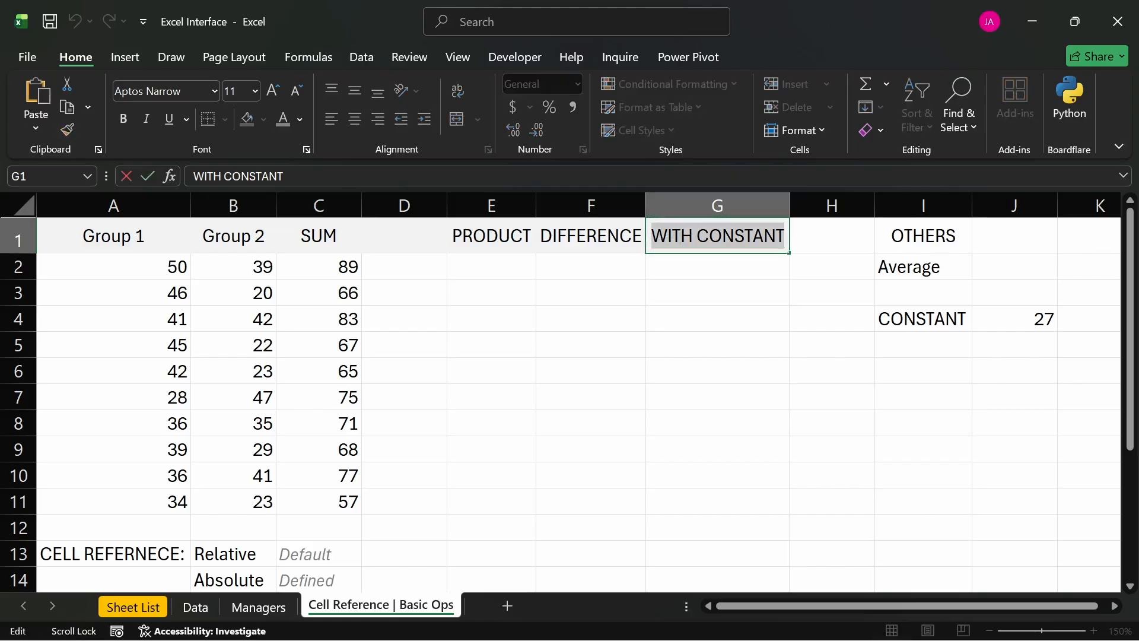
{"action": "left_click", "coordinate": [411, 239]}
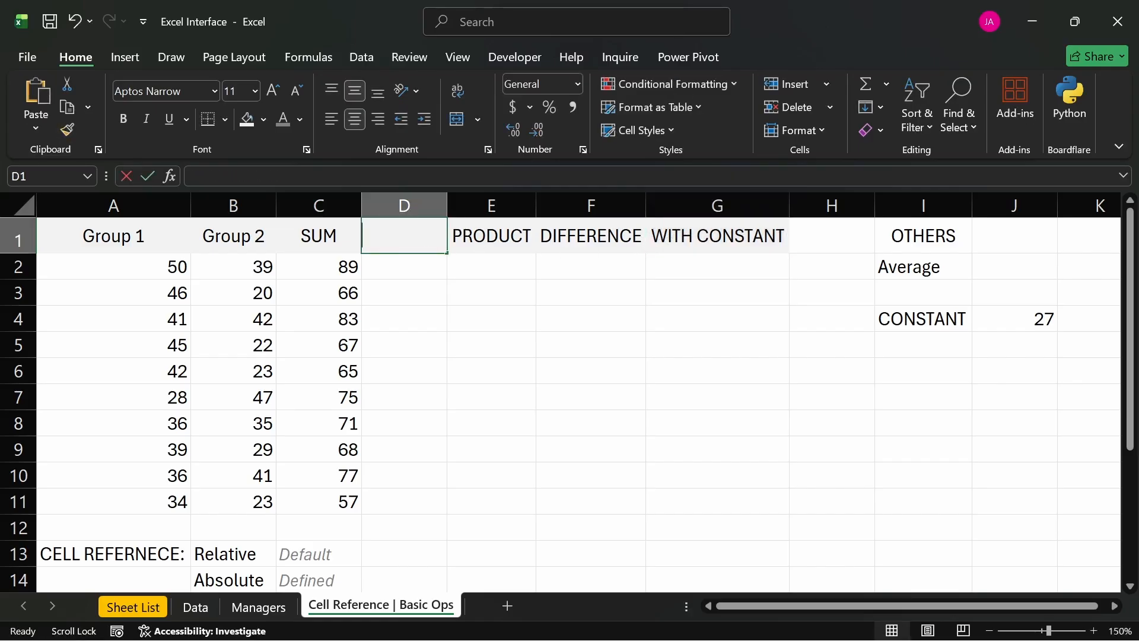
{"action": "key", "text": "F2"}
{"action": "key", "text": "ctrl+v"}
{"action": "key", "text": "Return"}
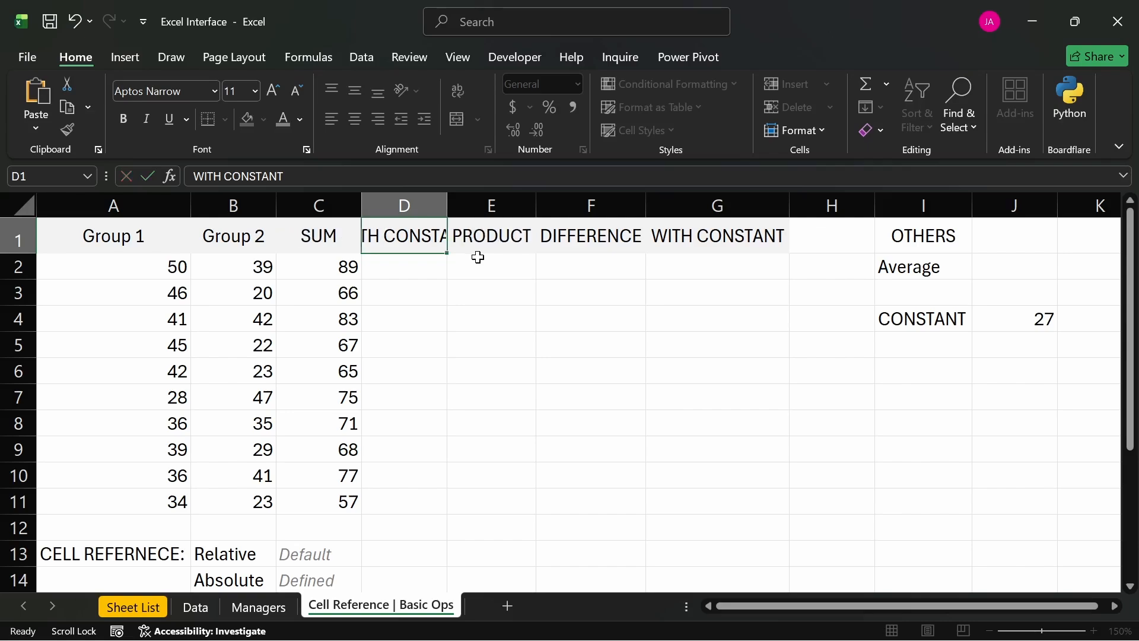
- Delete the original WITH CONSTANT column G and autofit column D to its heading
{"action": "left_click", "coordinate": [723, 206]}
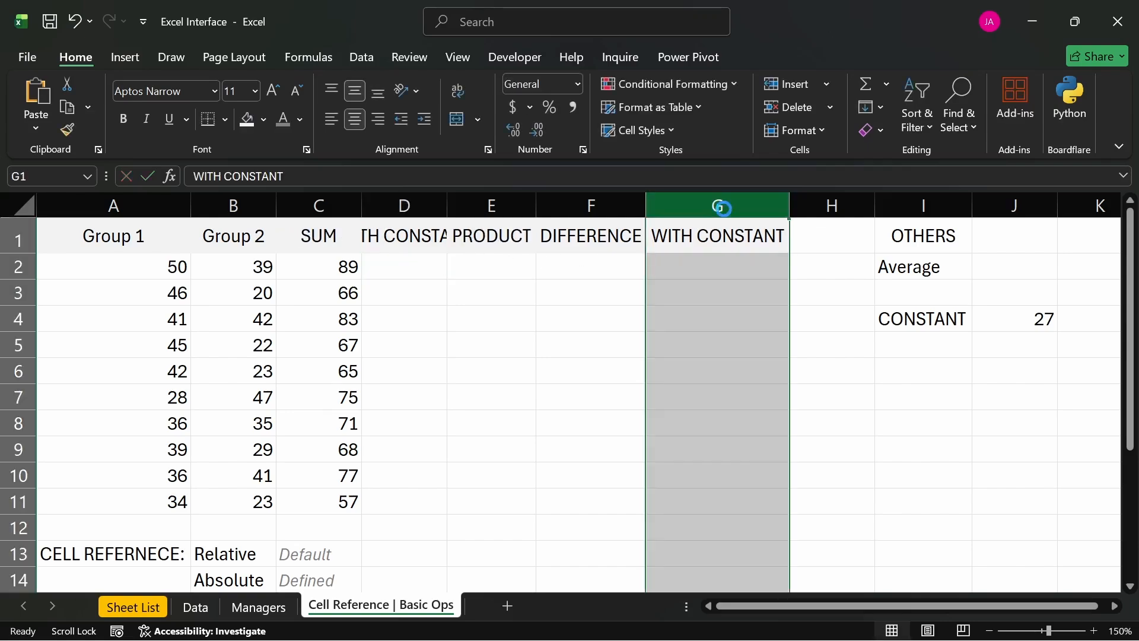
{"action": "key", "text": "ctrl+minus"}
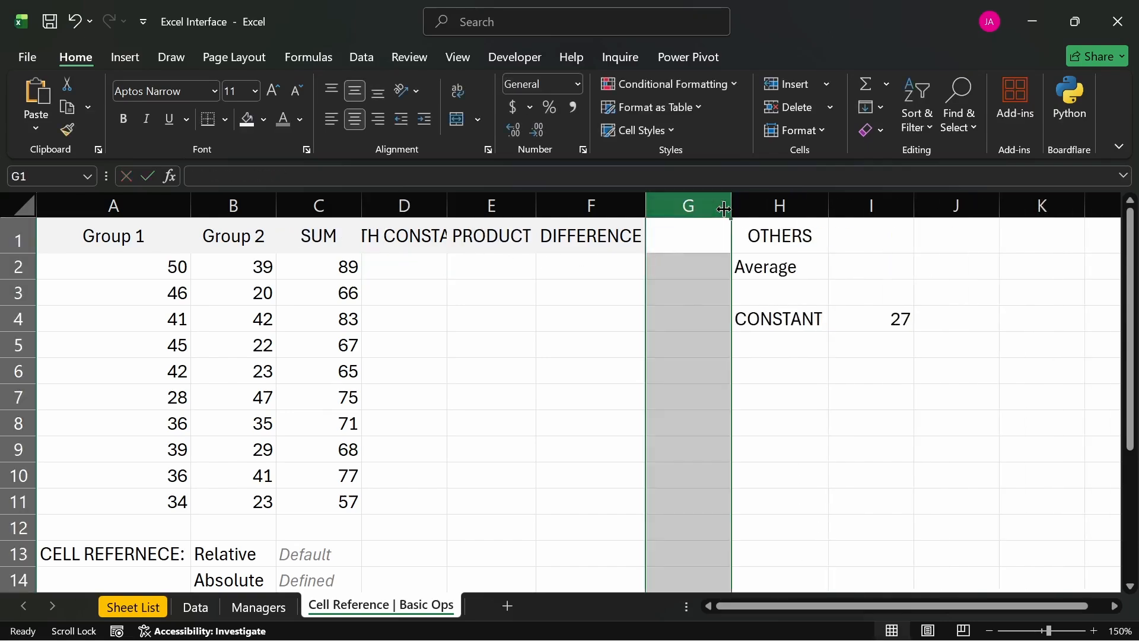
{"action": "double_click", "coordinate": [447, 206]}
{"action": "left_click", "coordinate": [543, 301]}
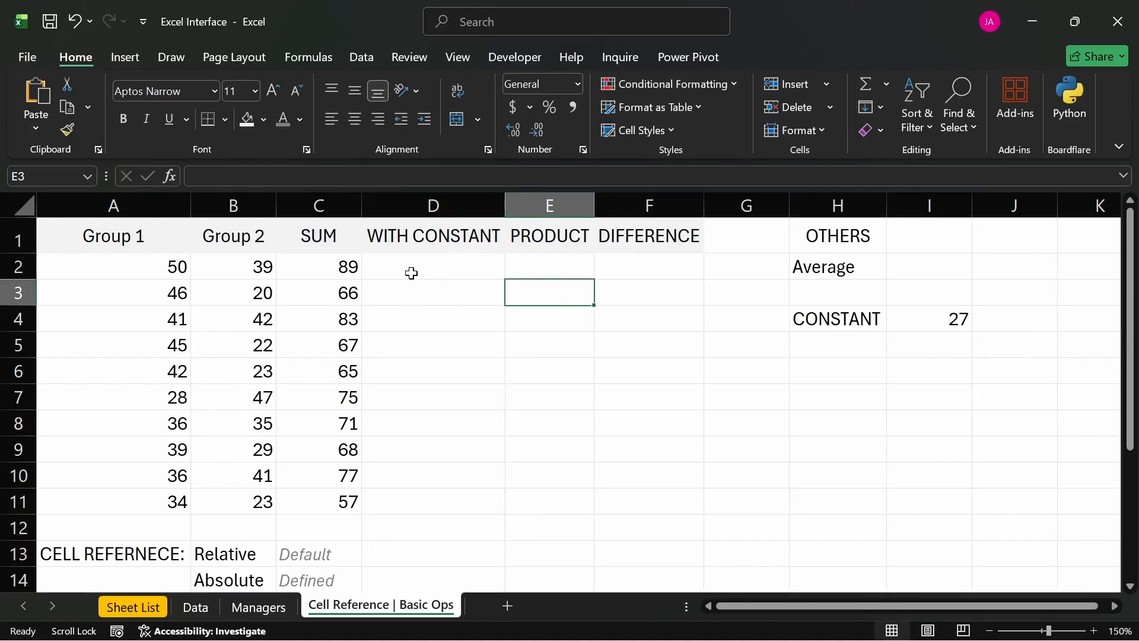
- Enter the formula =C2+I4 in D2 to add the constant to the first SUM value
{"action": "left_click", "coordinate": [907, 322]}
{"action": "left_click_drag", "start_coordinate": [339, 274], "coordinate": [343, 502]}
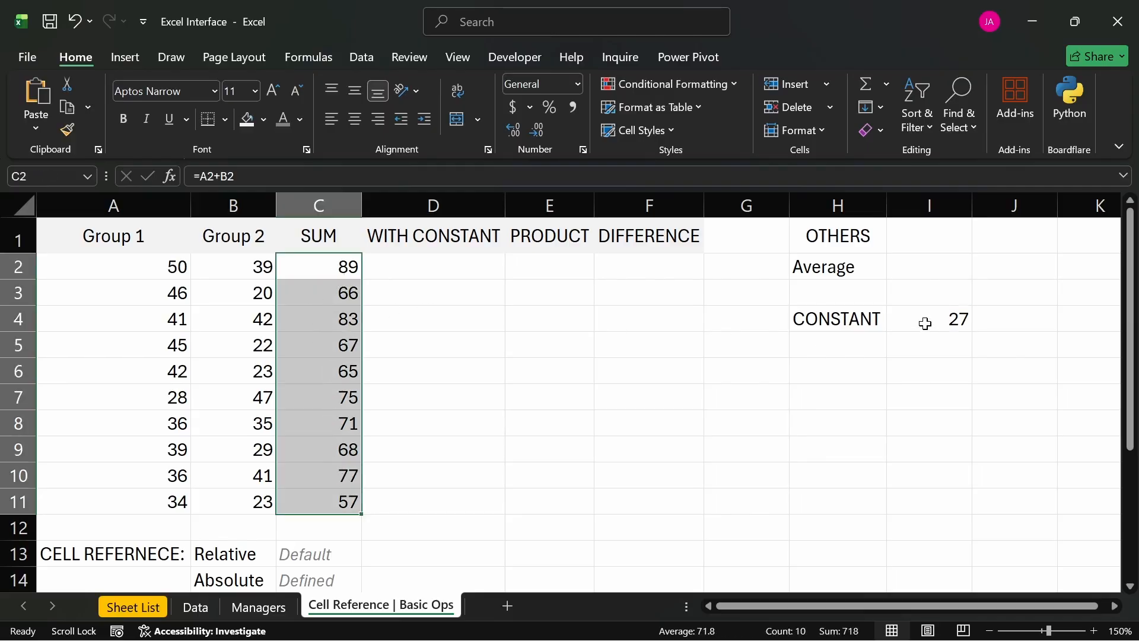
{"action": "left_click", "coordinate": [437, 272]}
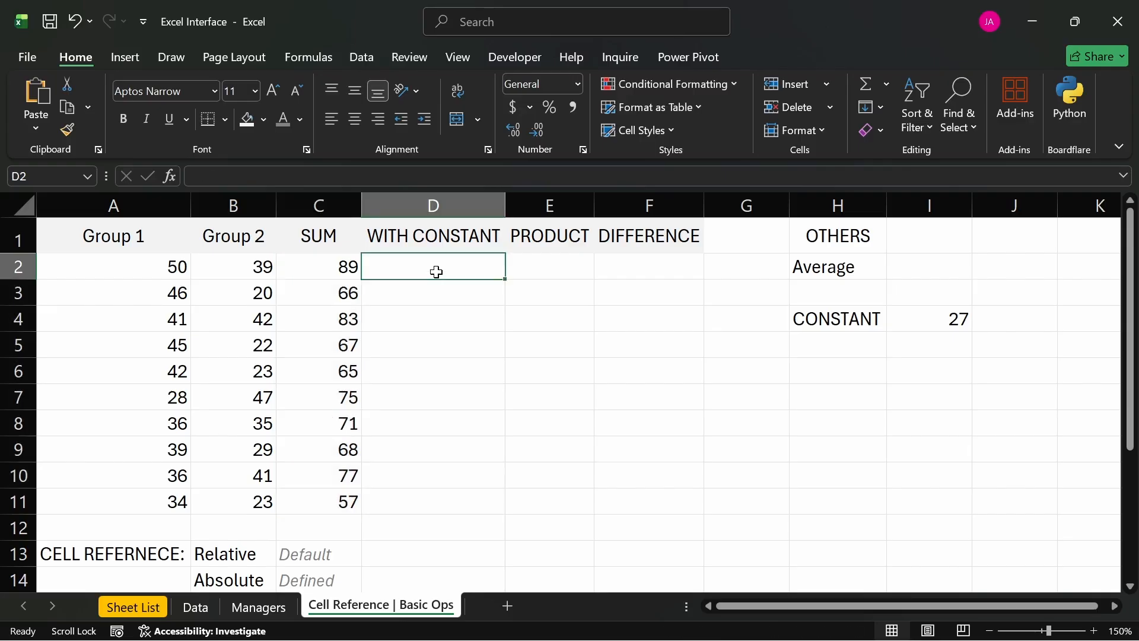
{"action": "type", "text": "="}
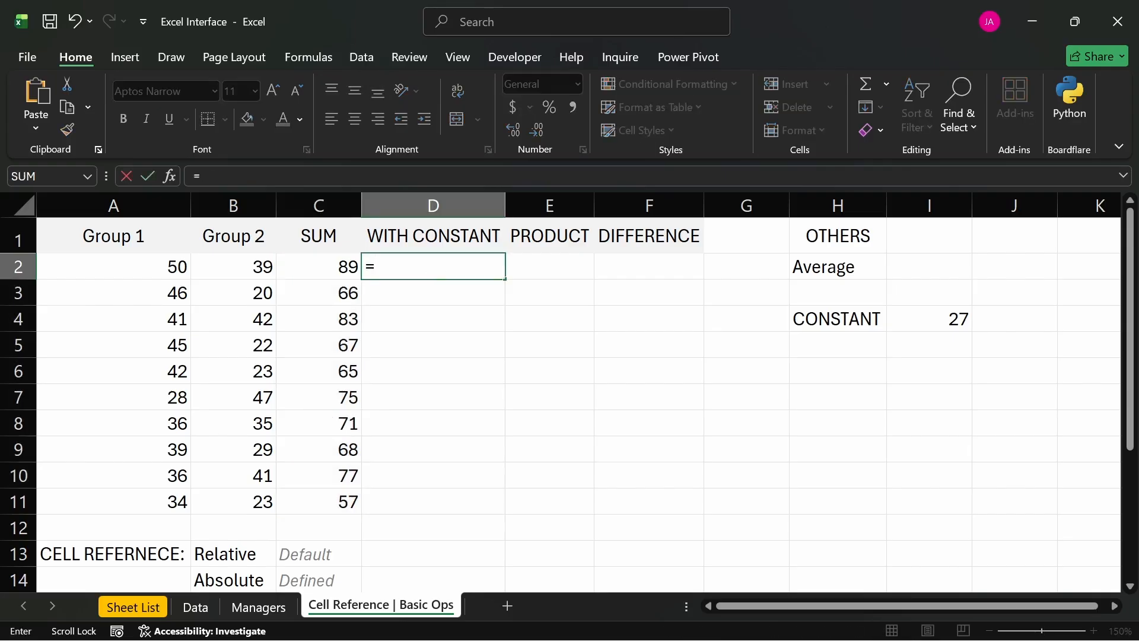
{"action": "left_click", "coordinate": [329, 268]}
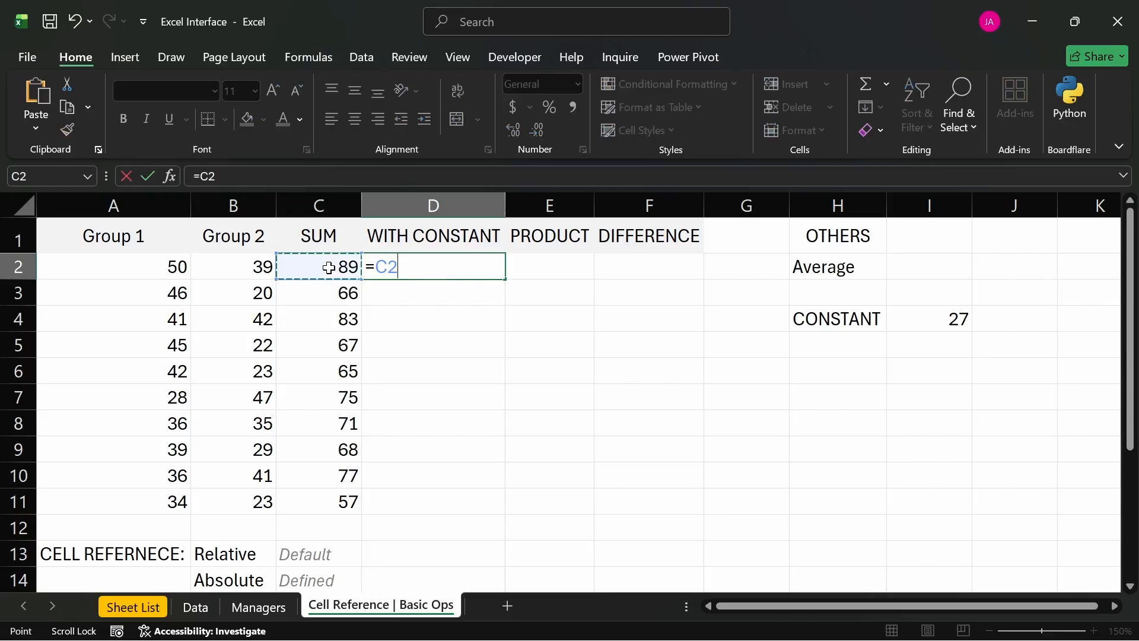
{"action": "type", "text": "+"}
{"action": "left_click", "coordinate": [960, 320]}
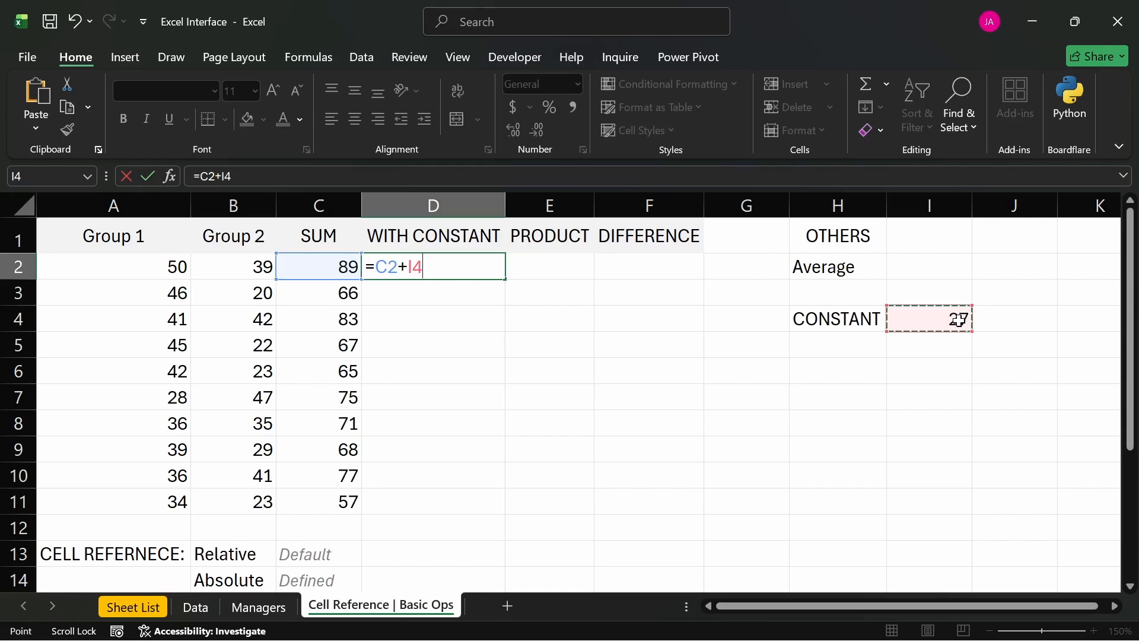
{"action": "key", "text": "Return"}
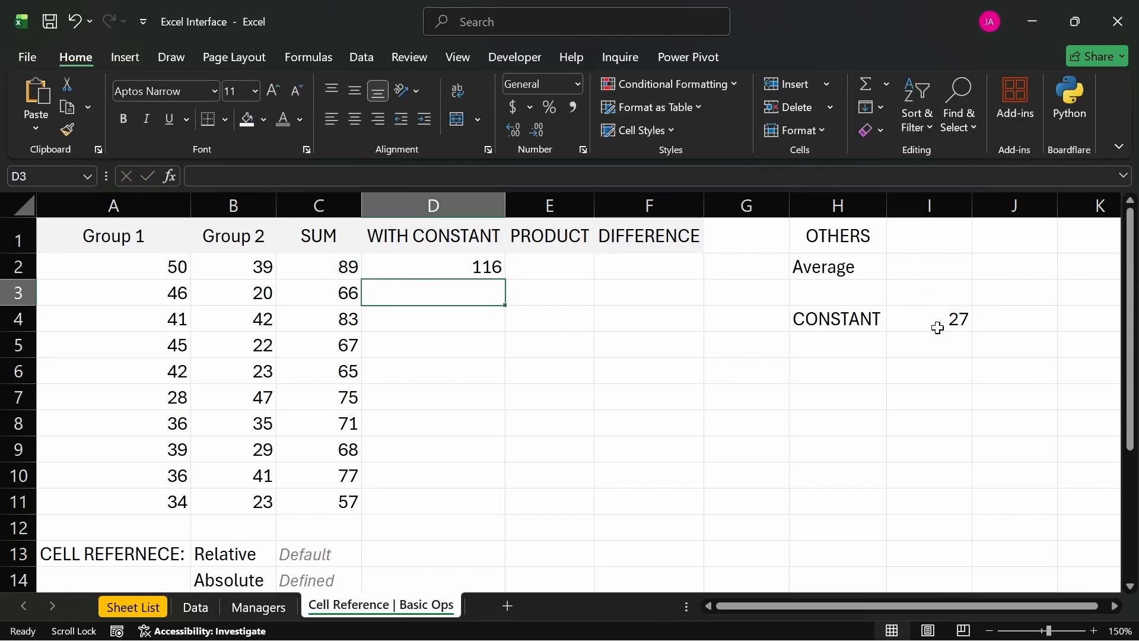
{"action": "left_click", "coordinate": [482, 266]}
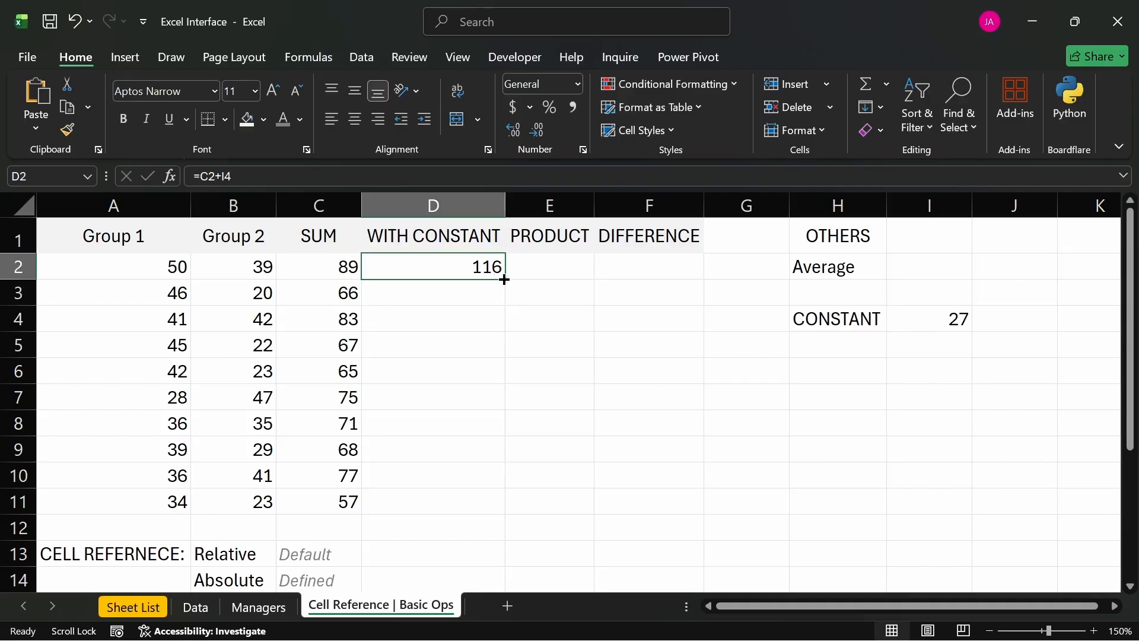
- Fill the WITH CONSTANT formula from D2 down to D11 and check the copied formulas in D4 and D3
{"action": "left_click_drag", "start_coordinate": [504, 280], "coordinate": [490, 509]}
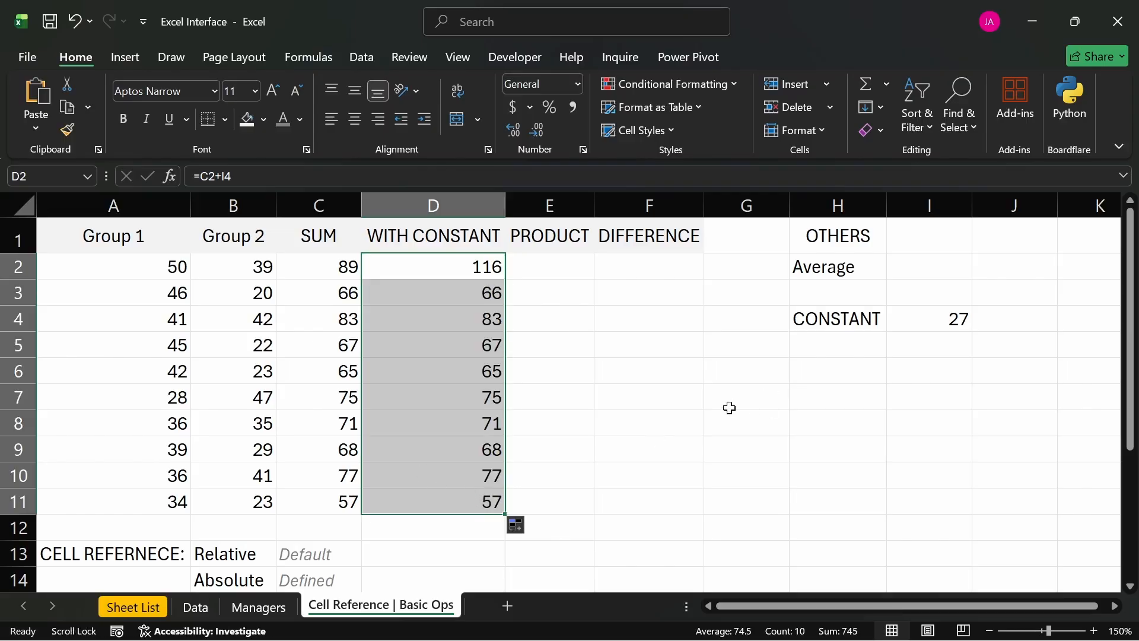
{"action": "left_click", "coordinate": [573, 485]}
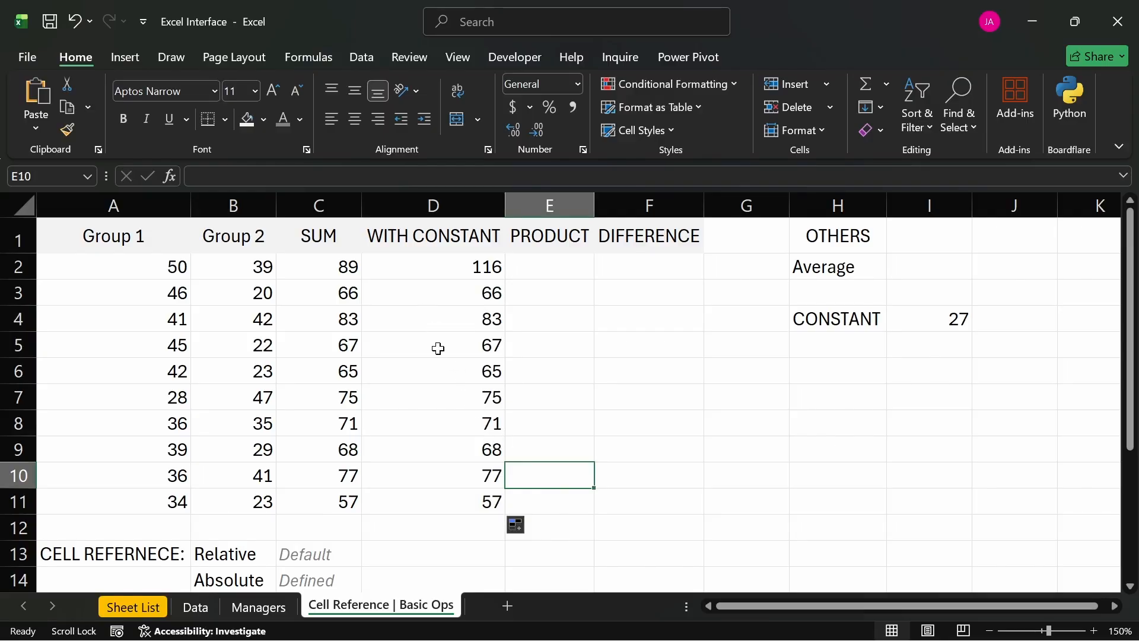
{"action": "left_click", "coordinate": [411, 317]}
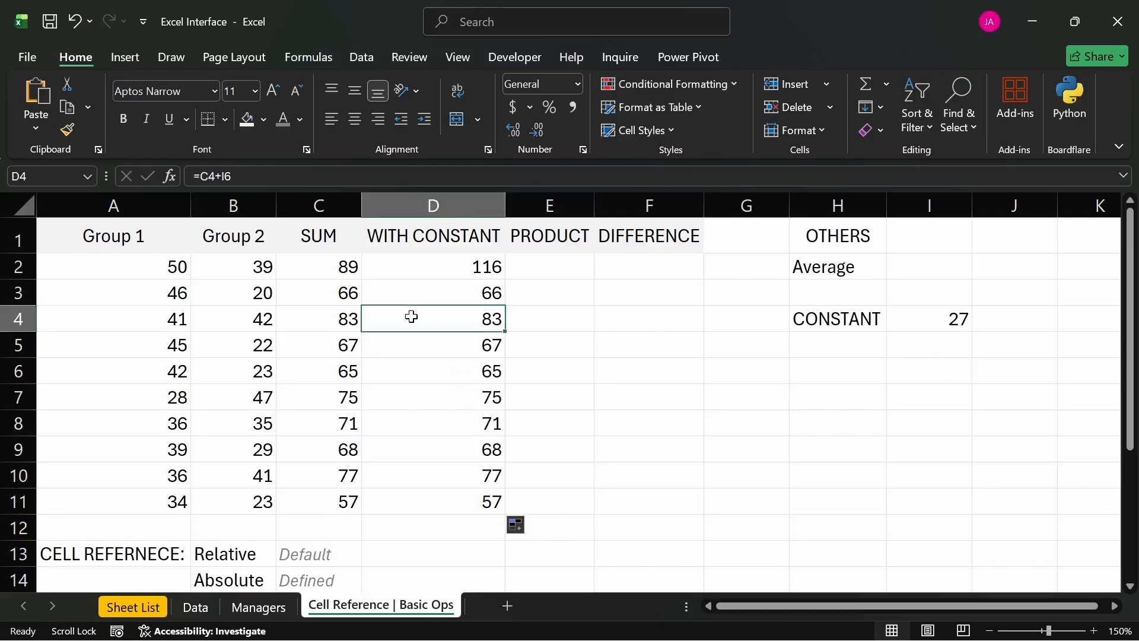
{"action": "left_click", "coordinate": [407, 296]}
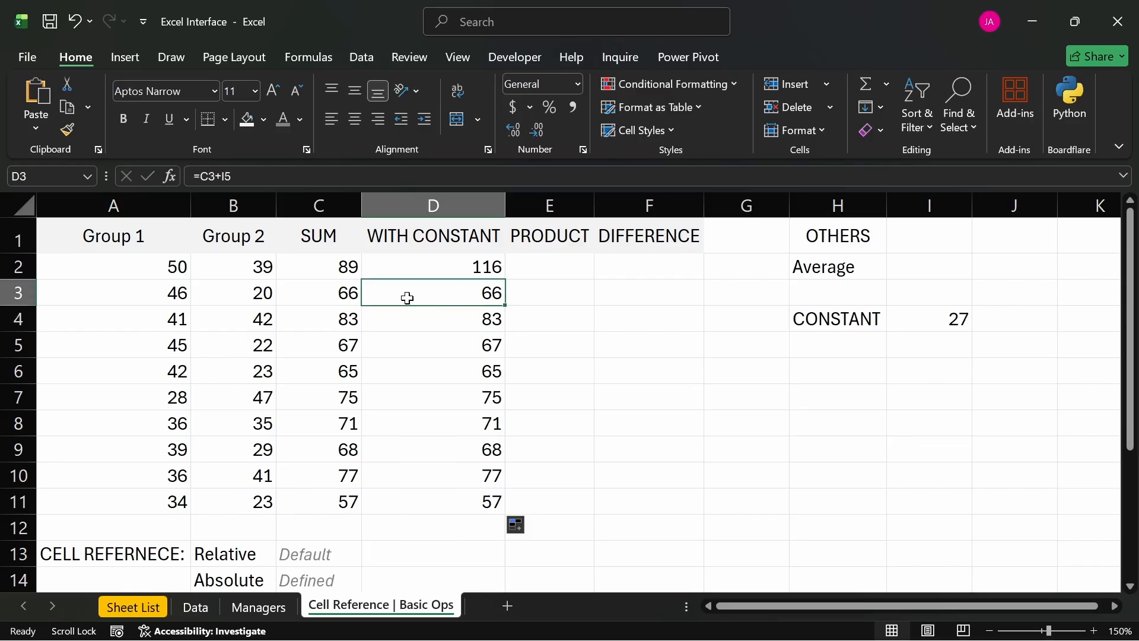
{"action": "left_click", "coordinate": [440, 274]}
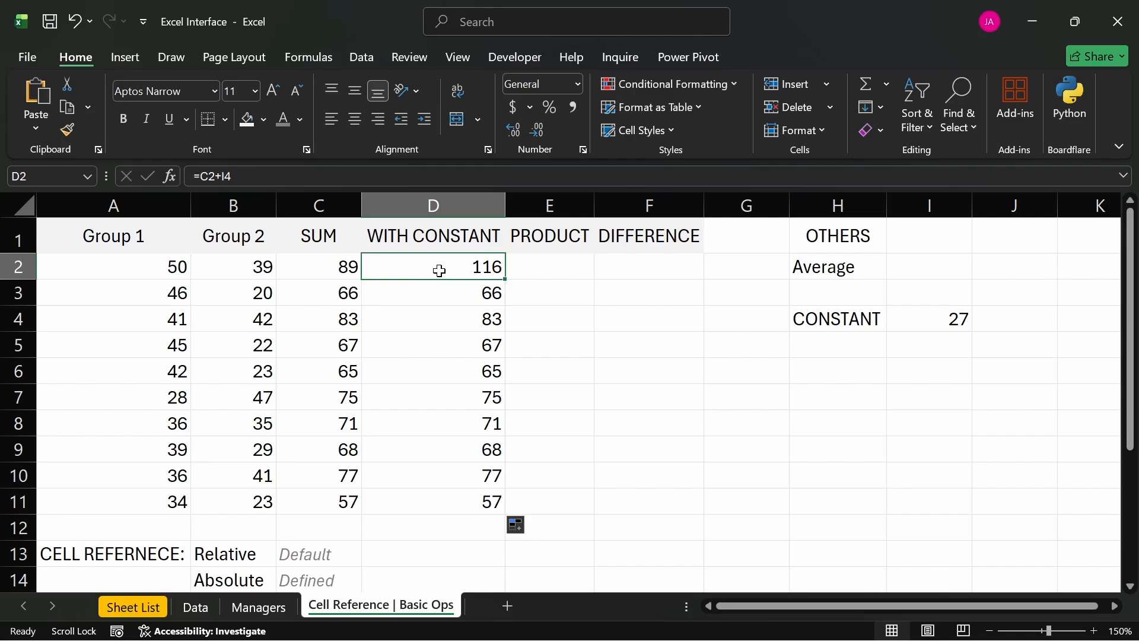
- Examine which cells the WITH CONSTANT formulas in D2, D3, D4 and D11 refer to
{"action": "double_click", "coordinate": [440, 270]}
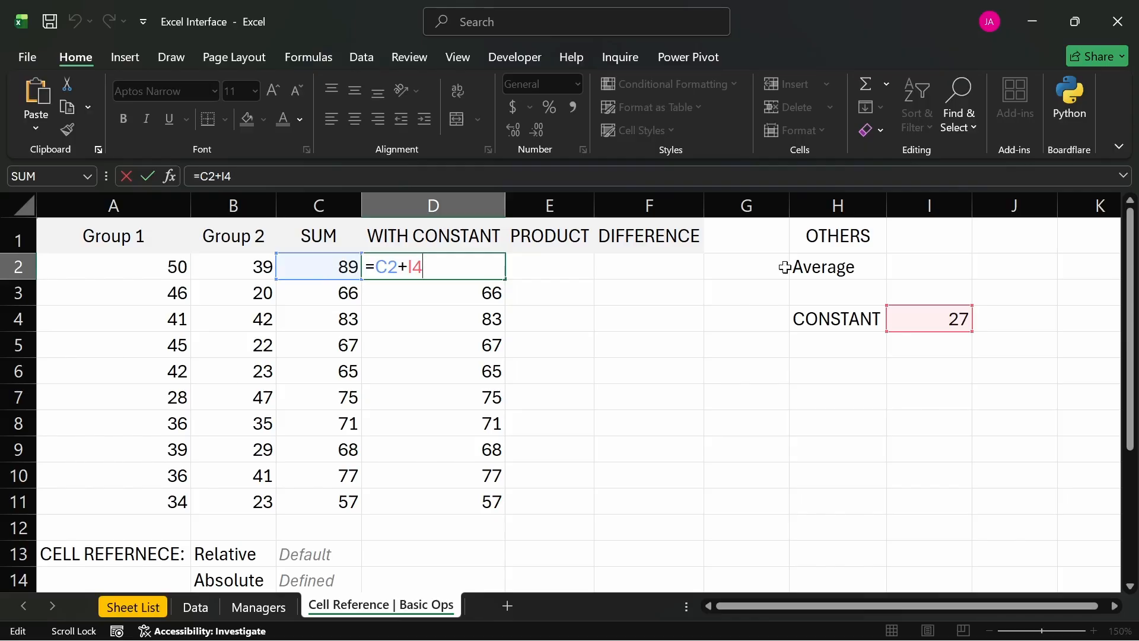
{"action": "key", "text": "Return"}
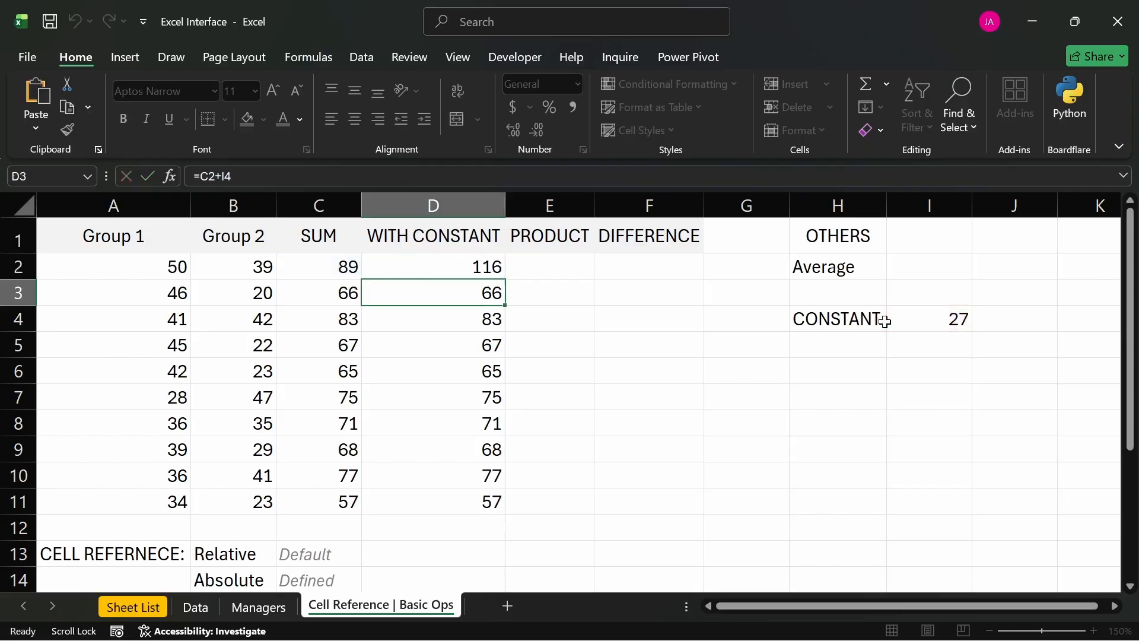
{"action": "double_click", "coordinate": [405, 294]}
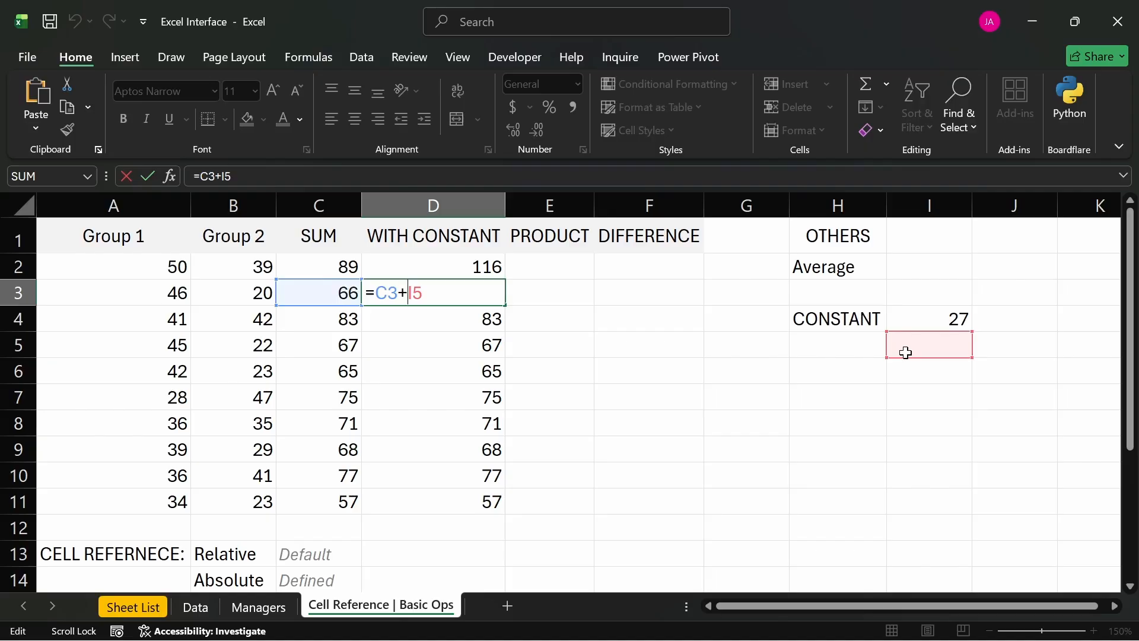
{"action": "key", "text": "Return"}
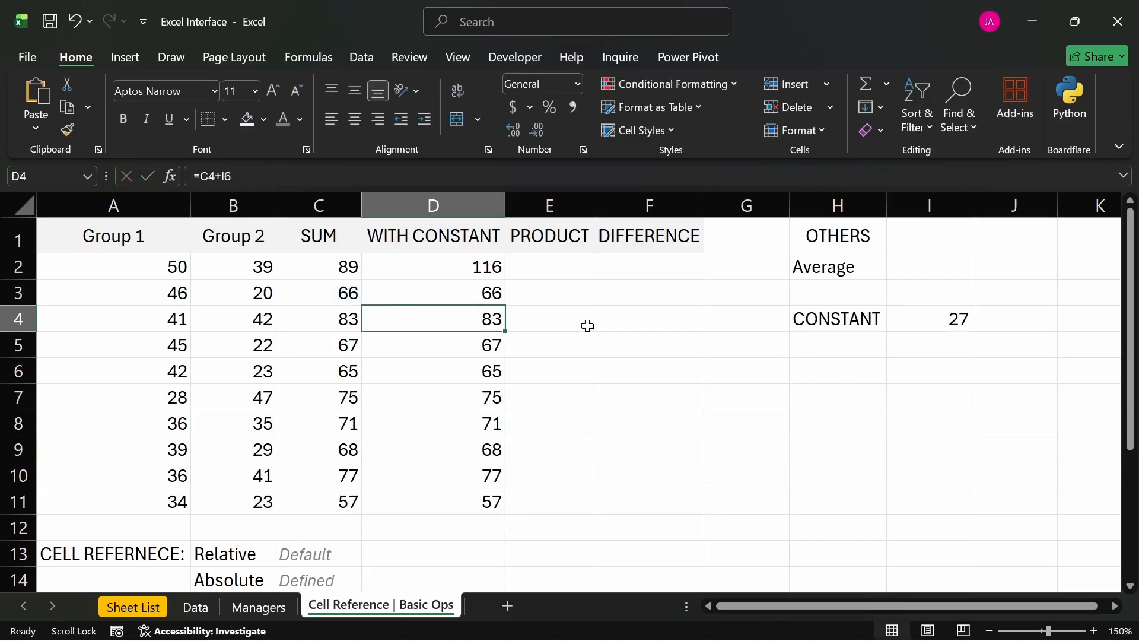
{"action": "key", "text": "F2"}
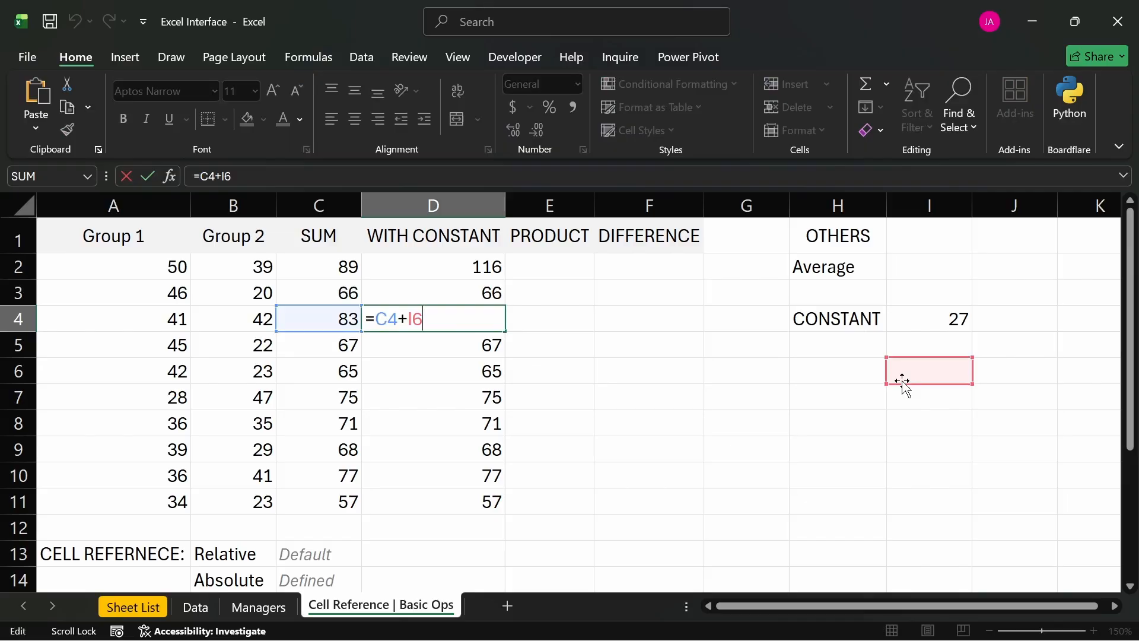
{"action": "key", "text": "Return"}
{"action": "double_click", "coordinate": [483, 501]}
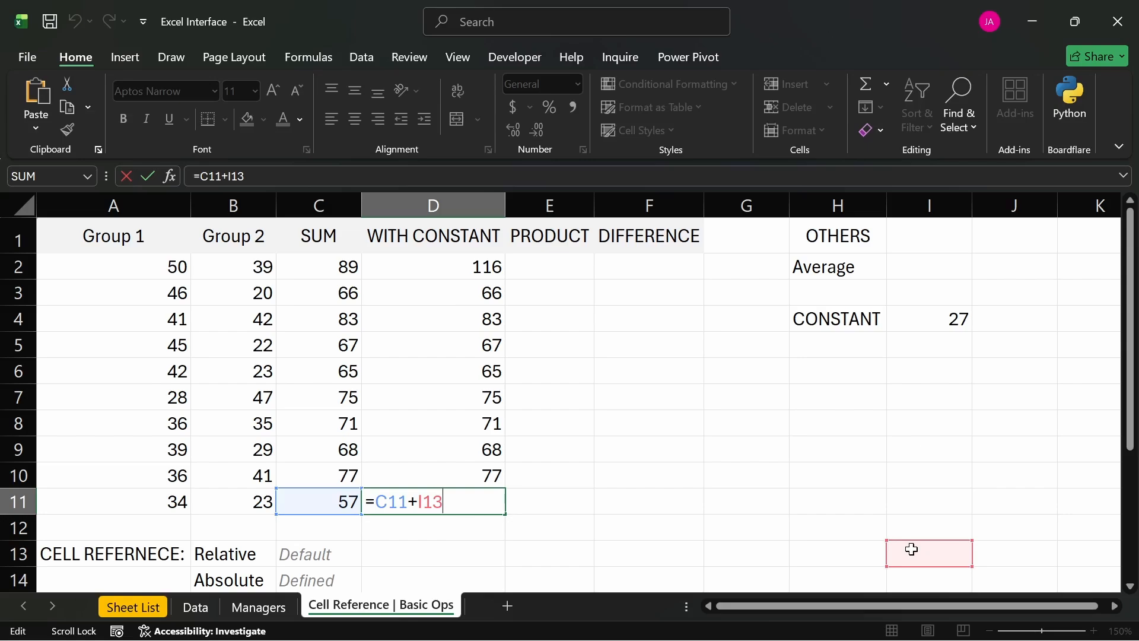
{"action": "key", "text": "Return"}
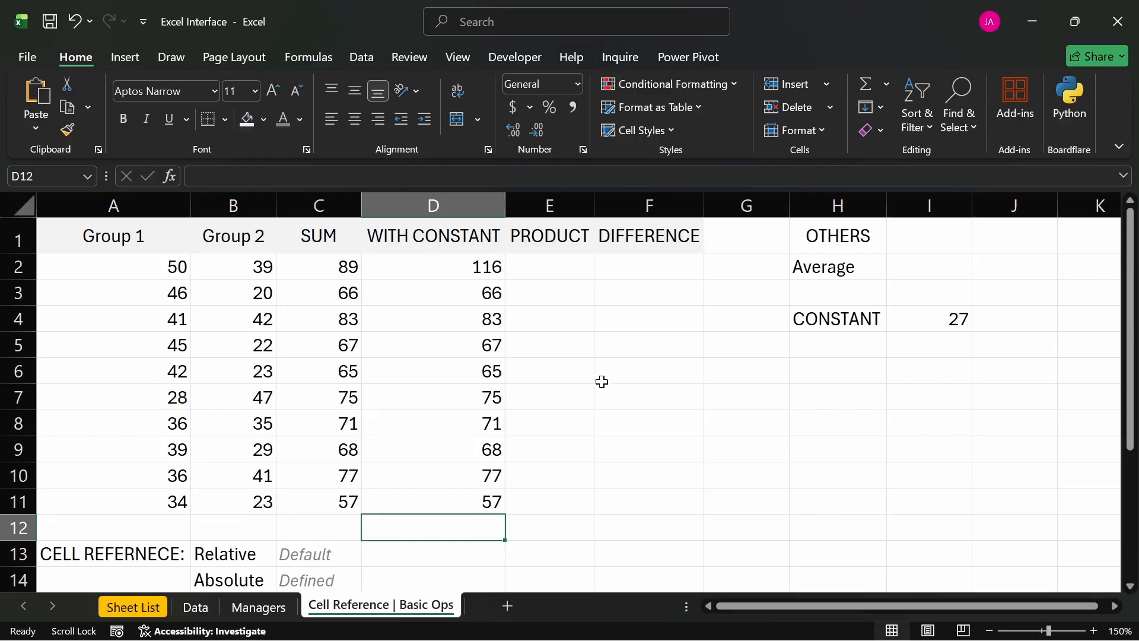
- Compare the constant in I4 with the SUM values in C2:C11 and review the references used in D2
{"action": "left_click", "coordinate": [929, 322]}
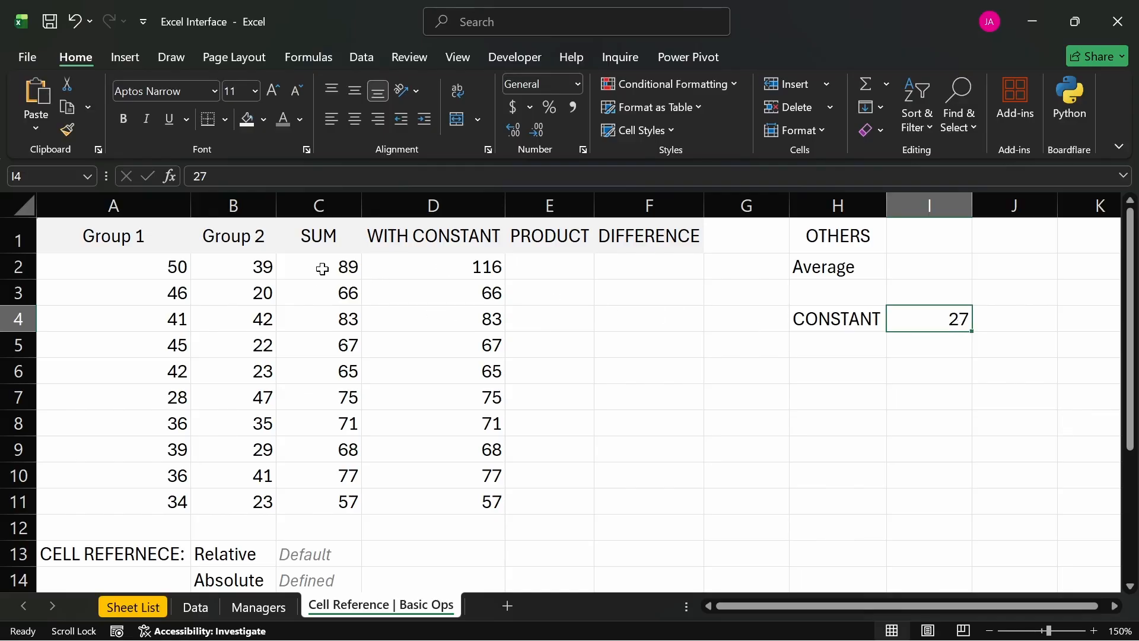
{"action": "left_click_drag", "start_coordinate": [321, 264], "coordinate": [328, 493]}
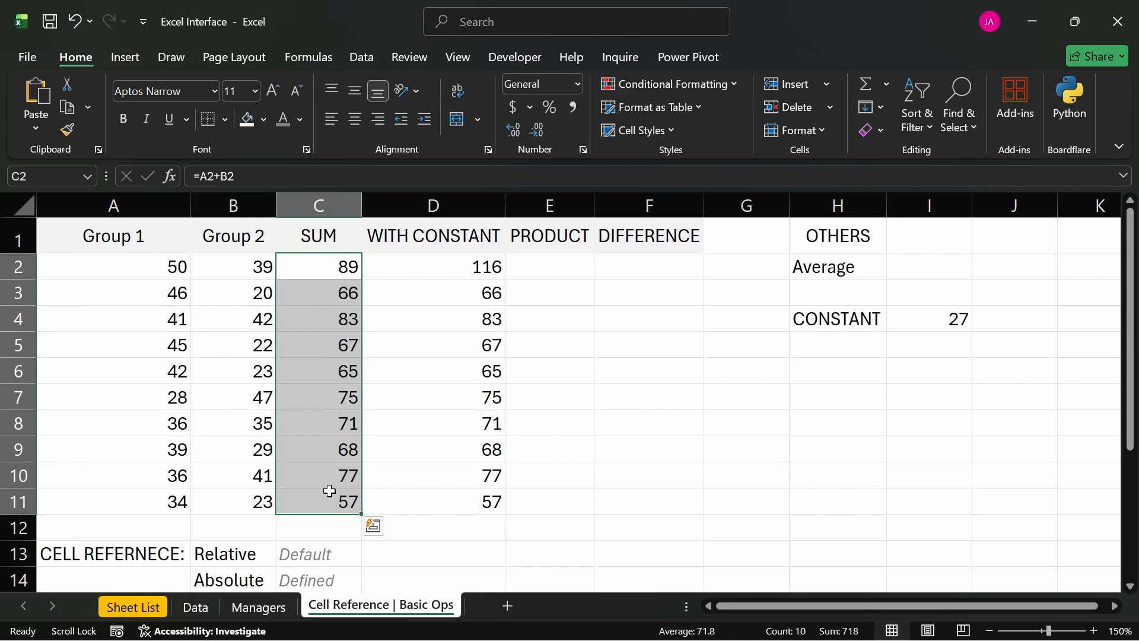
{"action": "left_click", "coordinate": [600, 363]}
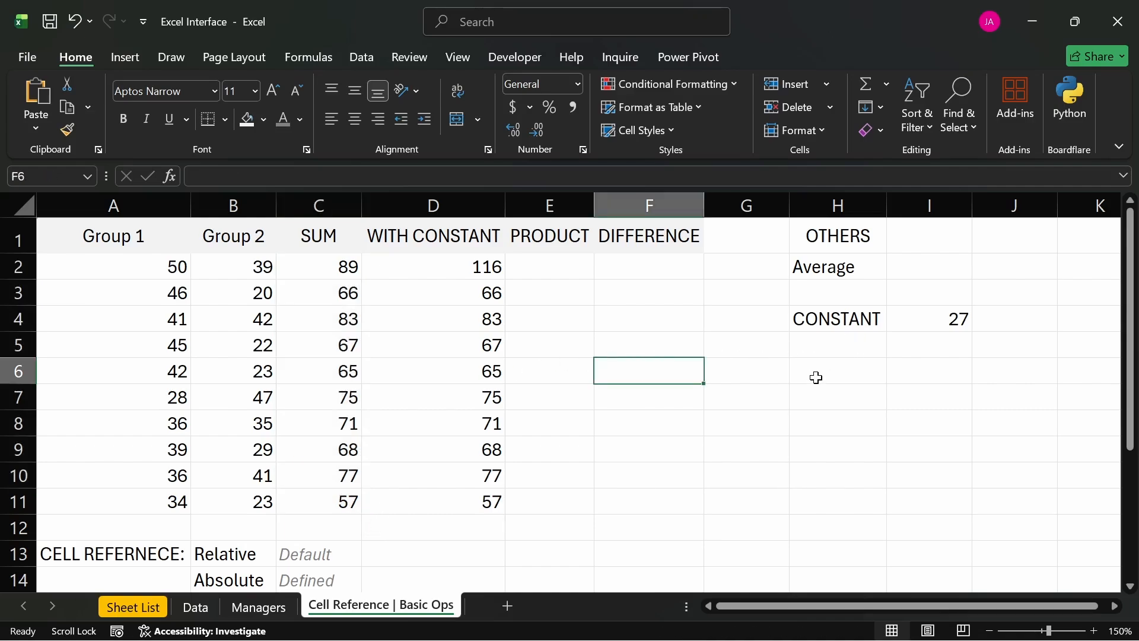
{"action": "left_click", "coordinate": [922, 321]}
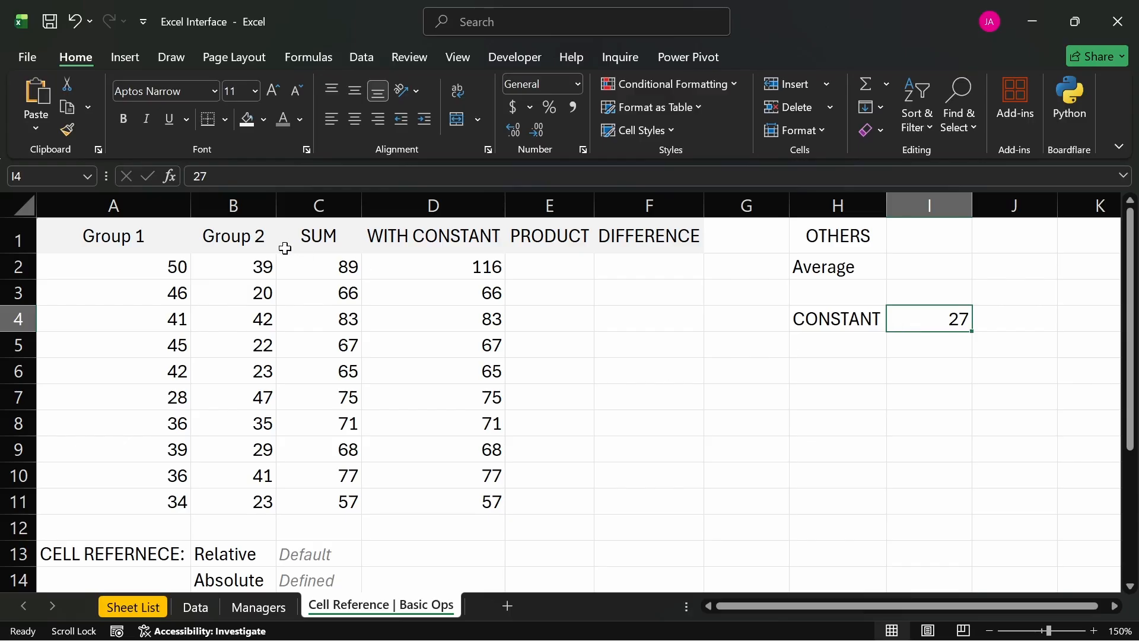
{"action": "left_click", "coordinate": [325, 262]}
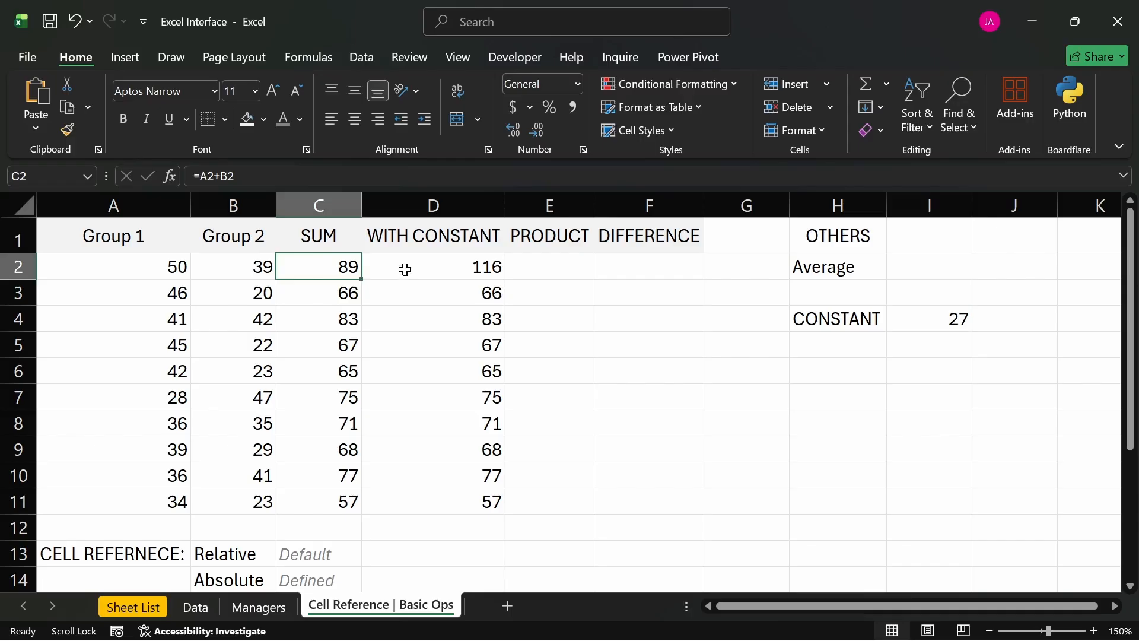
{"action": "left_click", "coordinate": [918, 318]}
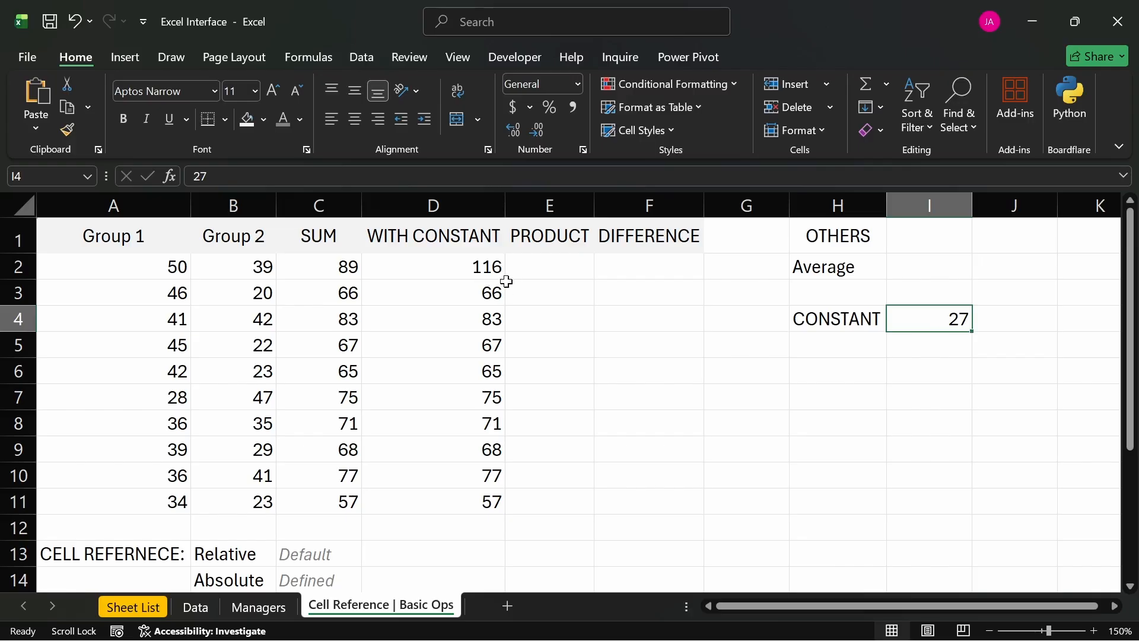
{"action": "left_click", "coordinate": [478, 267]}
{"action": "key", "text": "F2"}
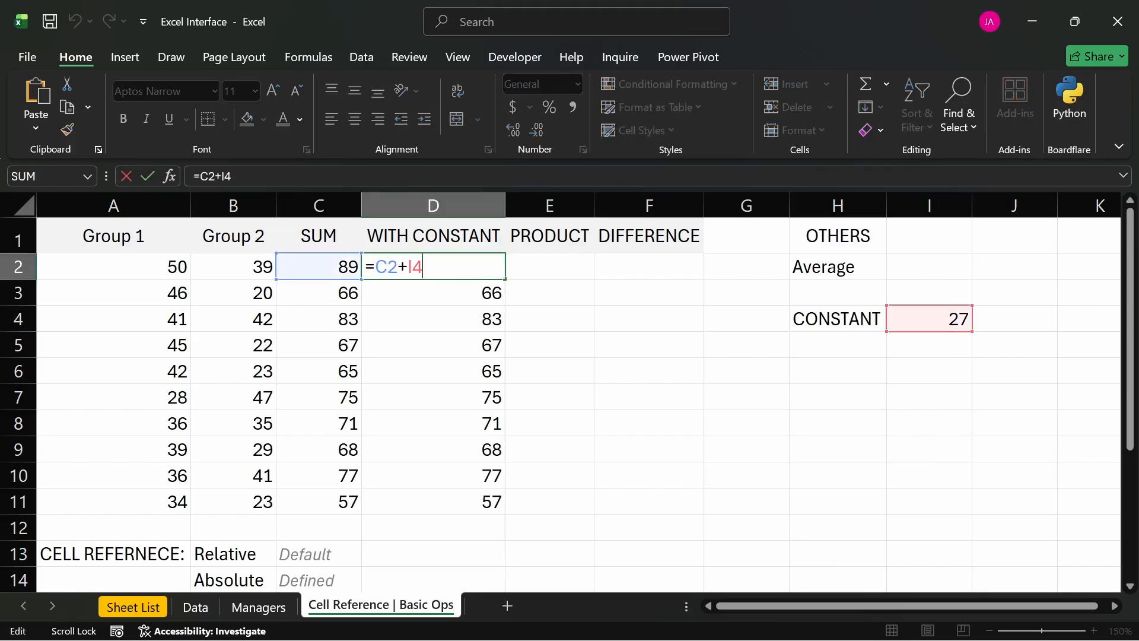
{"action": "key", "text": "Return"}
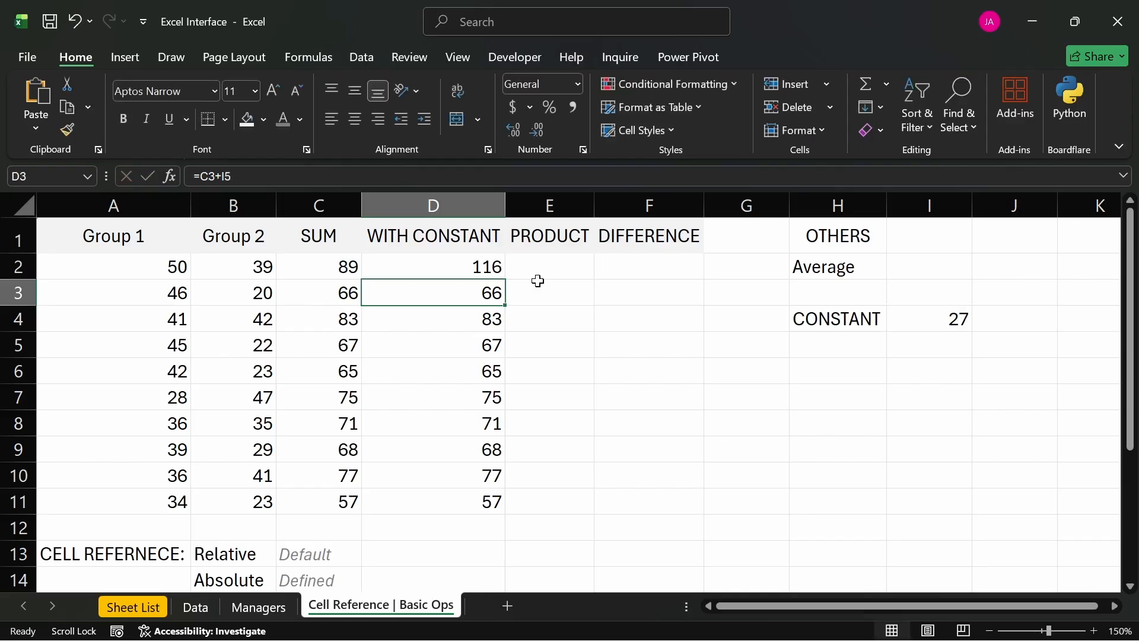
- Compare D2 with the filled cells D3:D11 and inspect the references in D2's formula again
{"action": "left_click", "coordinate": [425, 261]}
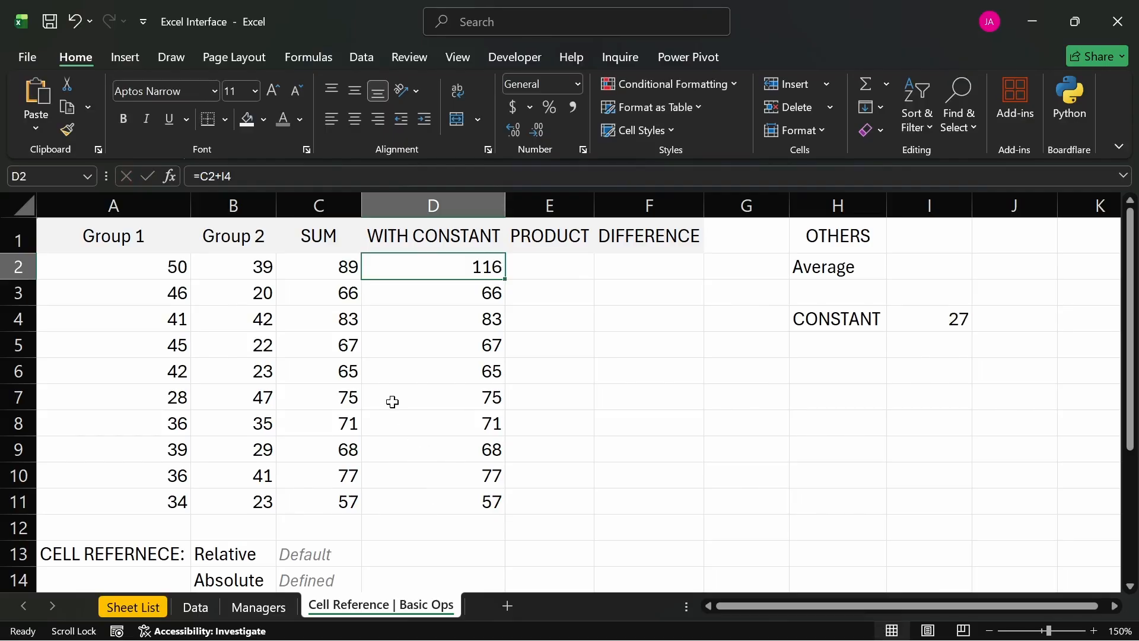
{"action": "left_click_drag", "start_coordinate": [412, 295], "coordinate": [458, 491]}
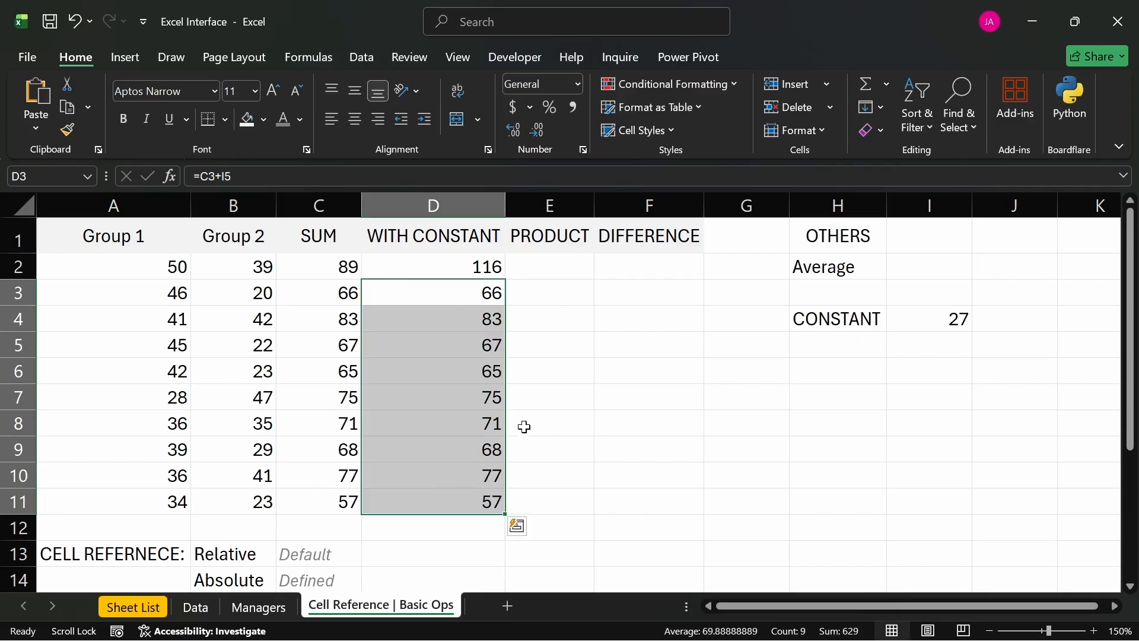
{"action": "left_click", "coordinate": [411, 265]}
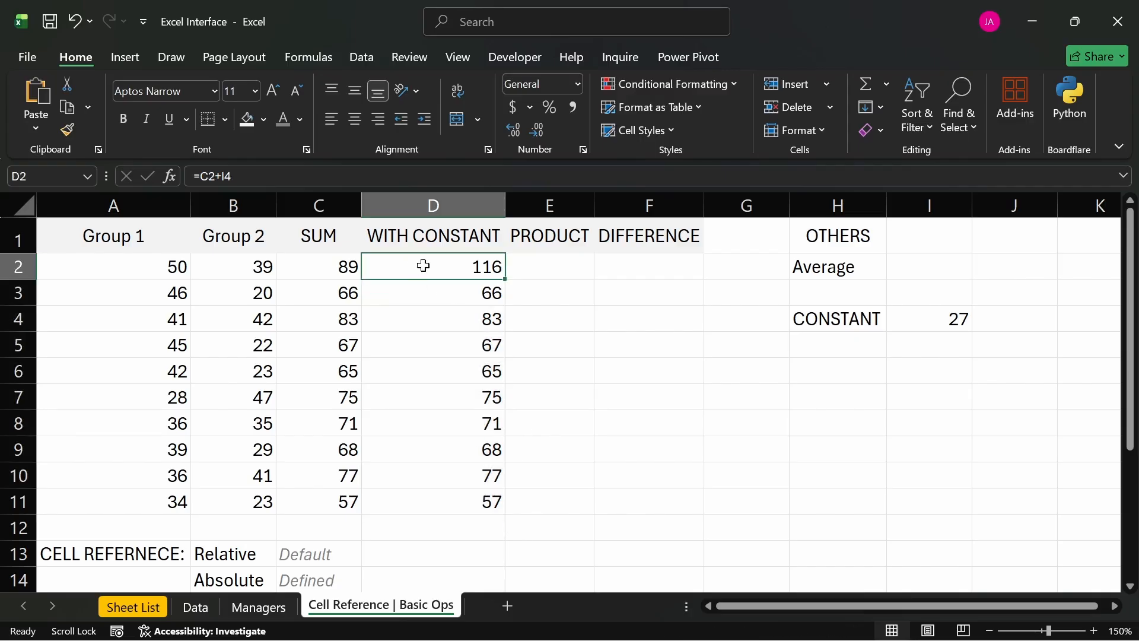
{"action": "double_click", "coordinate": [423, 265]}
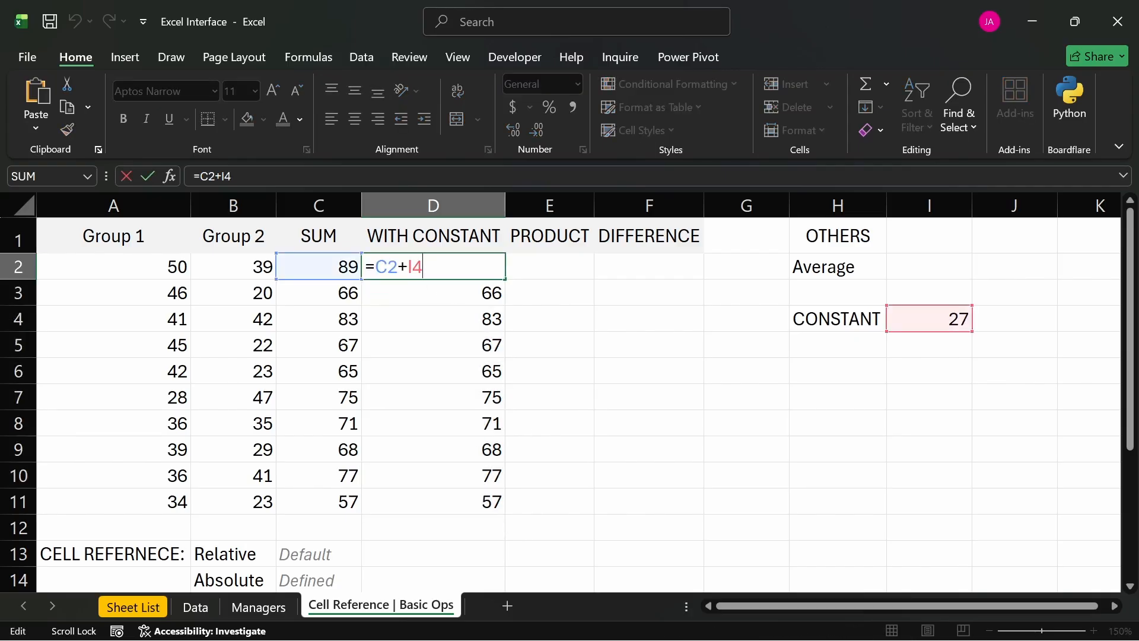
{"action": "key", "text": "Return"}
- Open the WITH CONSTANT formula in D2 for editing
{"action": "left_click", "coordinate": [477, 269]}
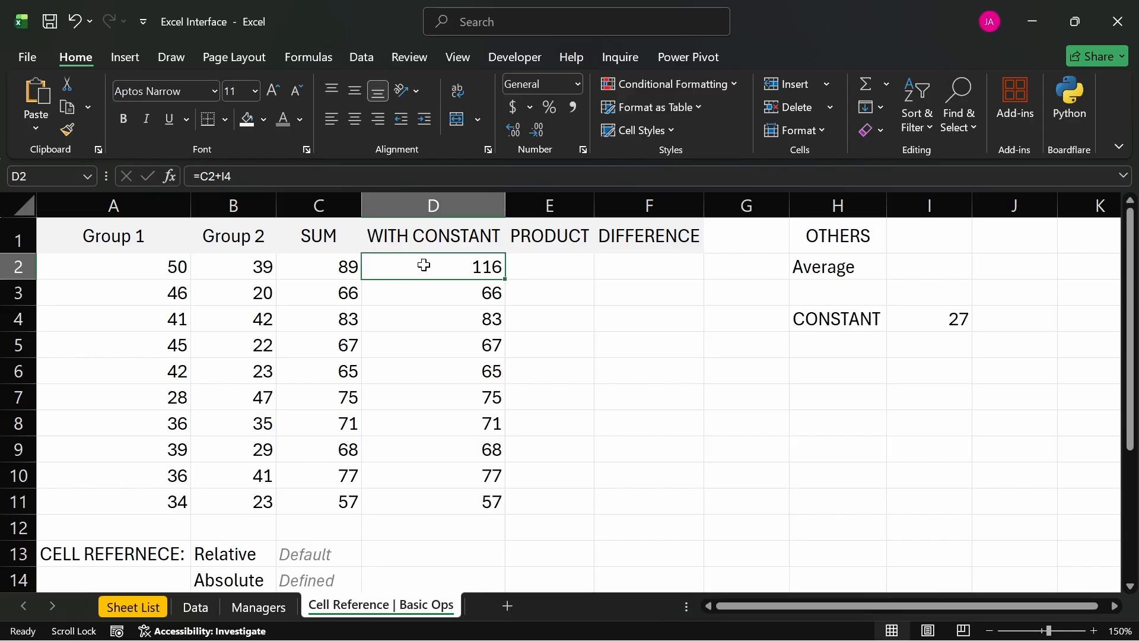
{"action": "key", "text": "F2"}
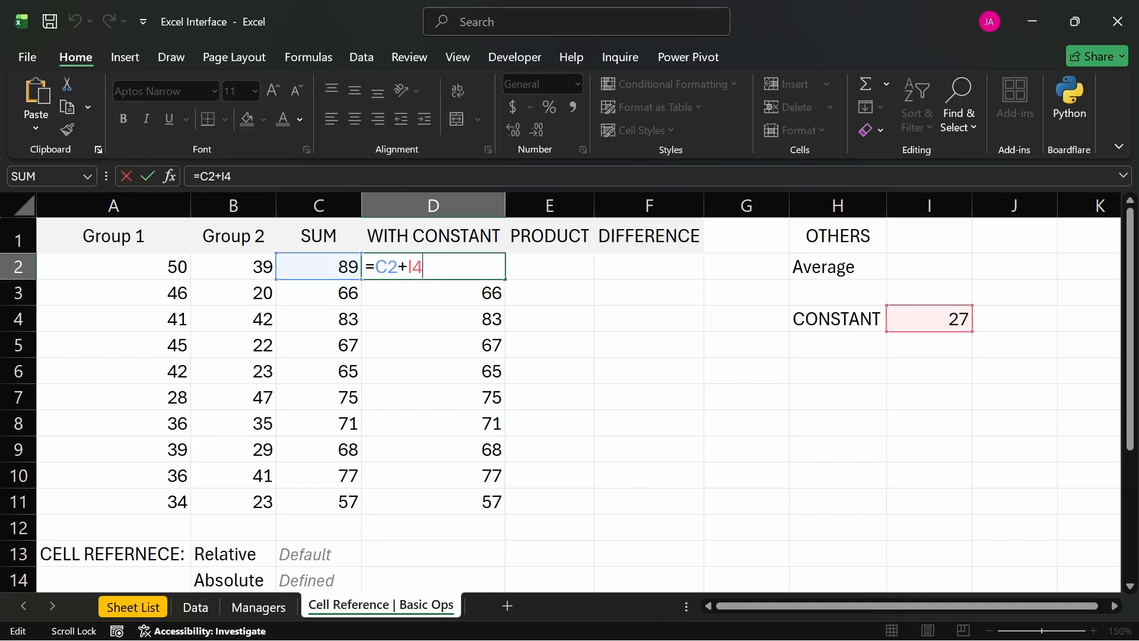
- Make the constant reference in D2 absolute so that its formula reads =C2+$I$4
{"action": "left_click", "coordinate": [408, 267]}
{"action": "type", "text": "$"}
{"action": "key", "text": "Right"}
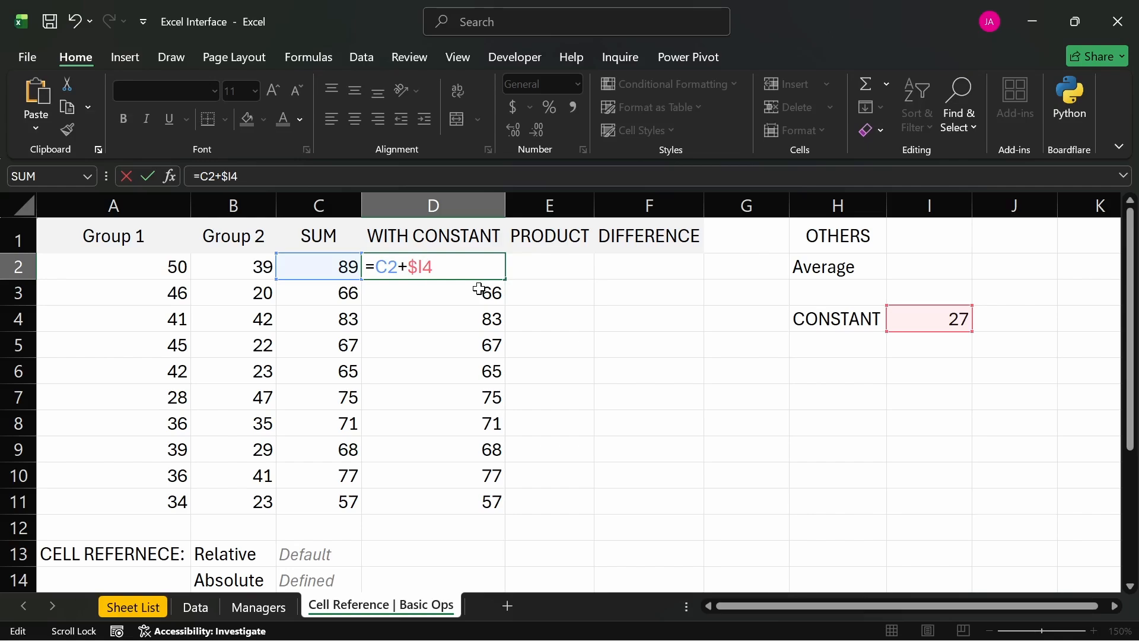
{"action": "type", "text": "$"}
{"action": "key", "text": "Left"}
{"action": "key", "text": "Left"}
{"action": "key", "text": "shift+Right"}
{"action": "key", "text": "Right"}
{"action": "key", "text": "Right"}
{"action": "key", "text": "shift+Right"}
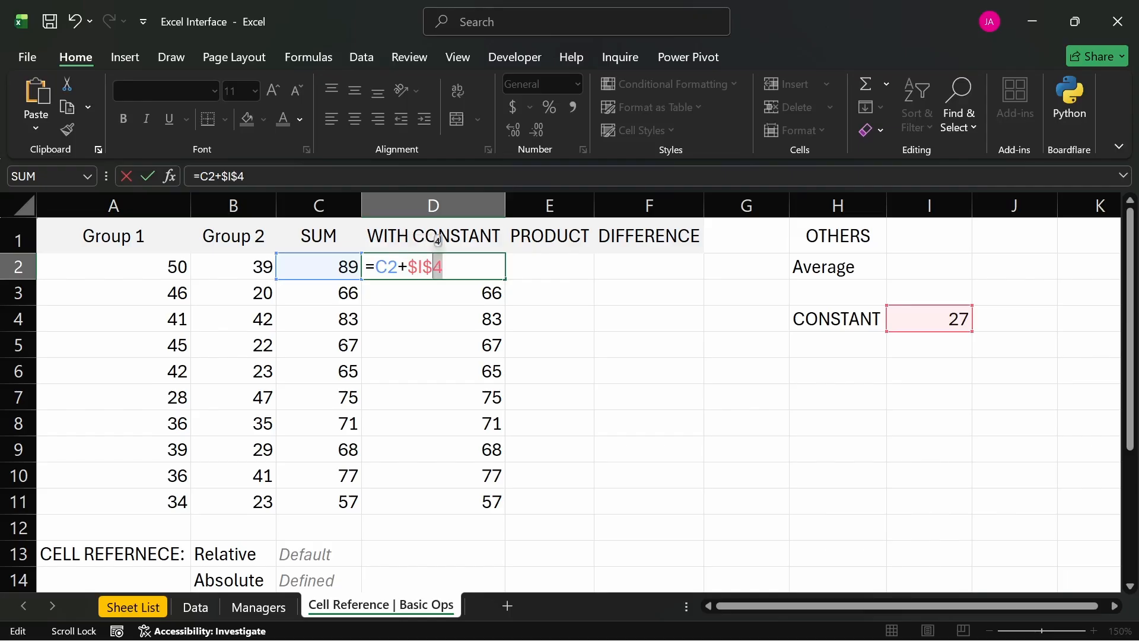
{"action": "key", "text": "Right"}
{"action": "key", "text": "Return"}
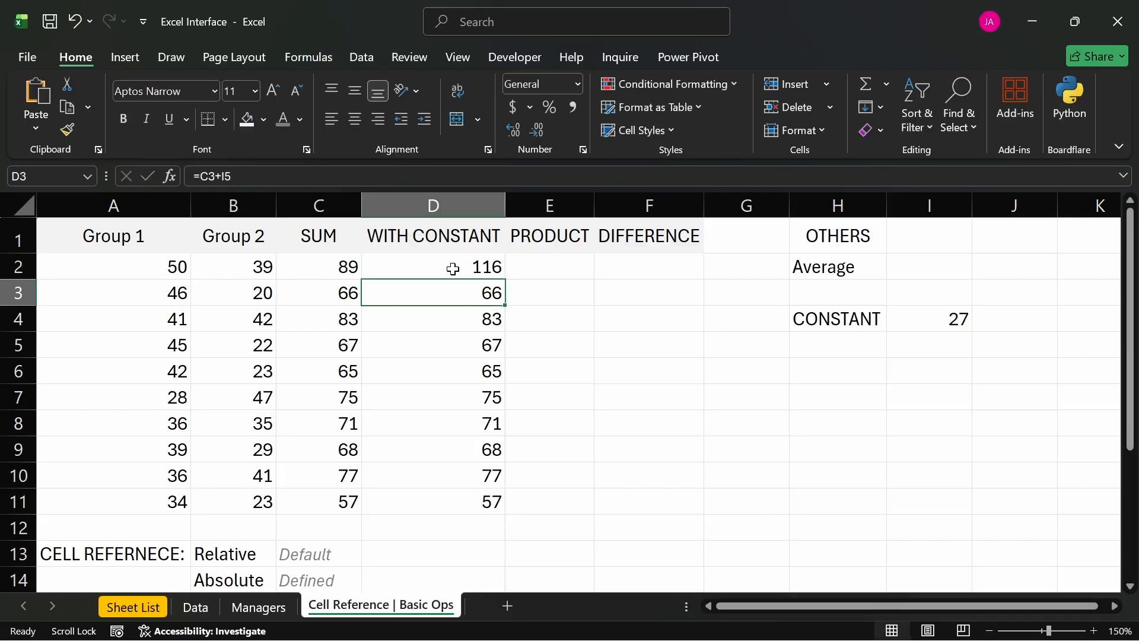
- Fill the WITH CONSTANT formula from D2 down through D11
{"action": "left_click", "coordinate": [457, 266]}
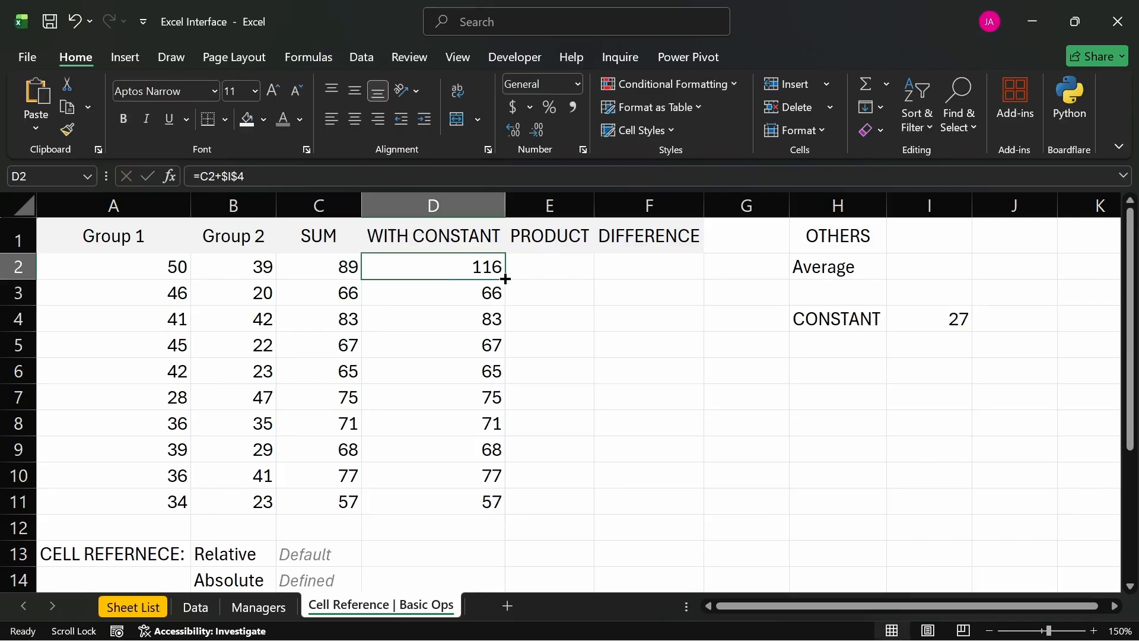
{"action": "left_click_drag", "start_coordinate": [506, 280], "coordinate": [497, 502]}
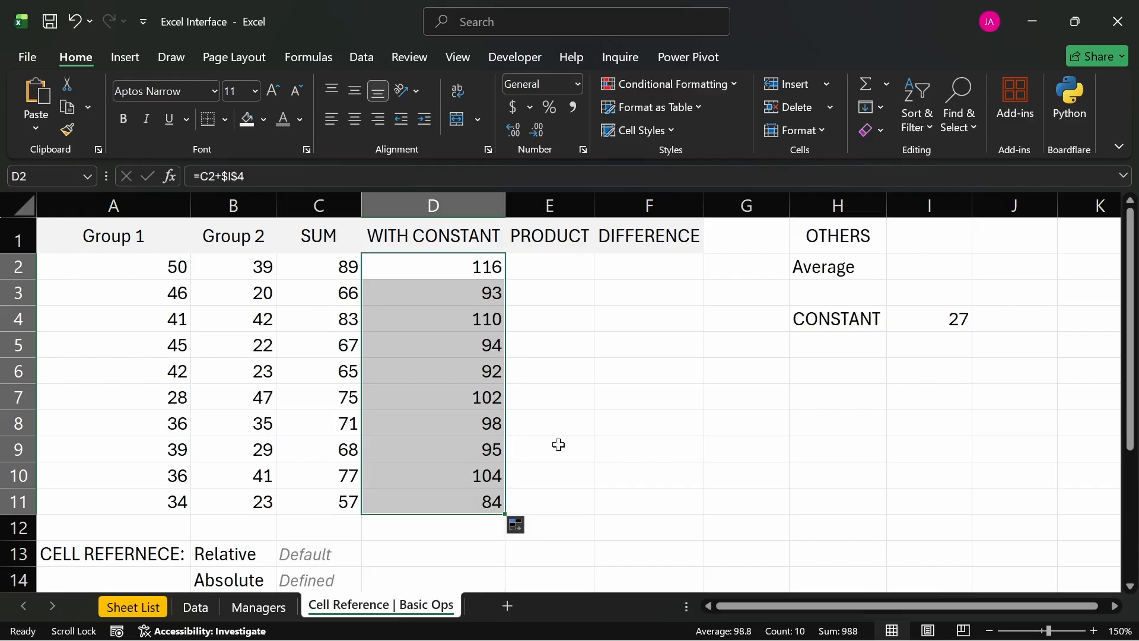
{"action": "left_click", "coordinate": [583, 444]}
- Examine which cells the filled WITH CONSTANT formulas in D11 and D7 refer to
{"action": "double_click", "coordinate": [498, 501]}
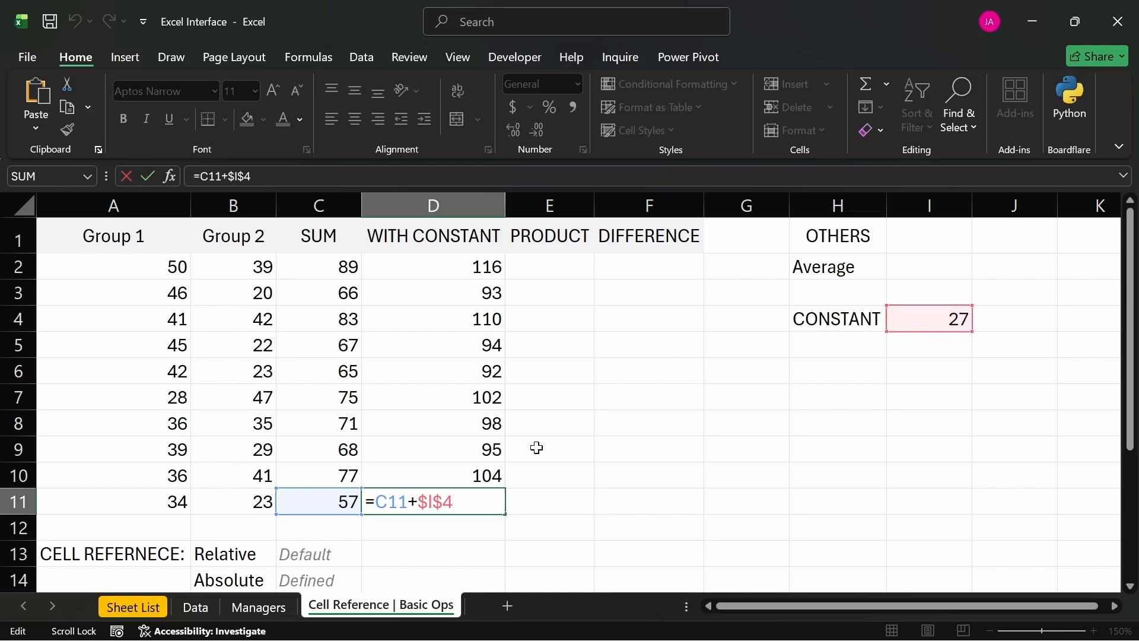
{"action": "key", "text": "Return"}
{"action": "double_click", "coordinate": [465, 397]}
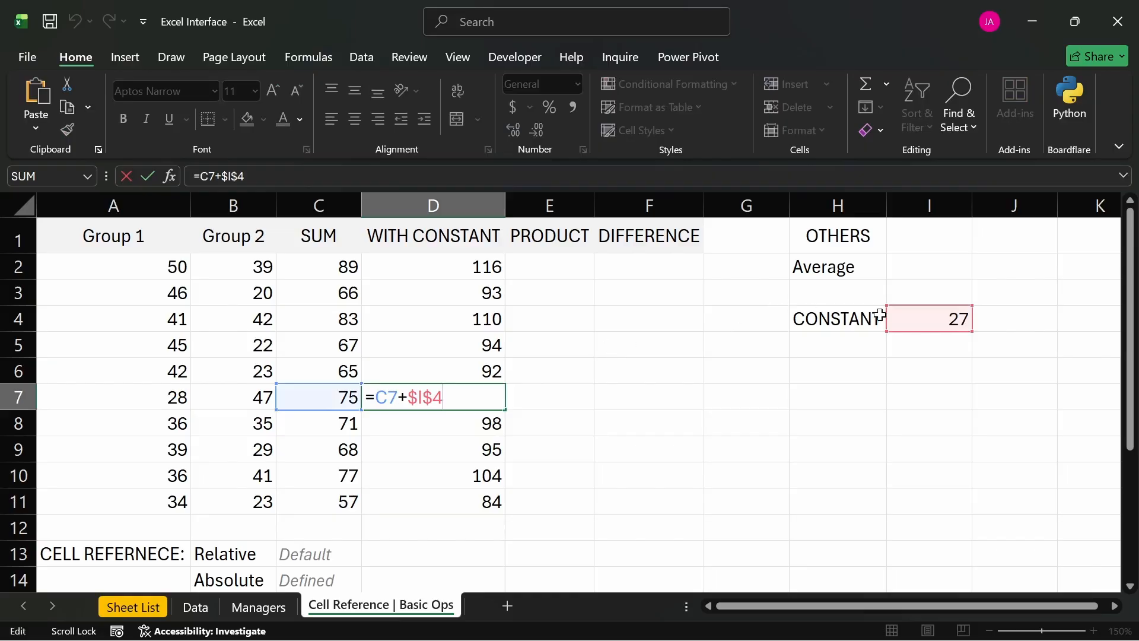
{"action": "key", "text": "Return"}
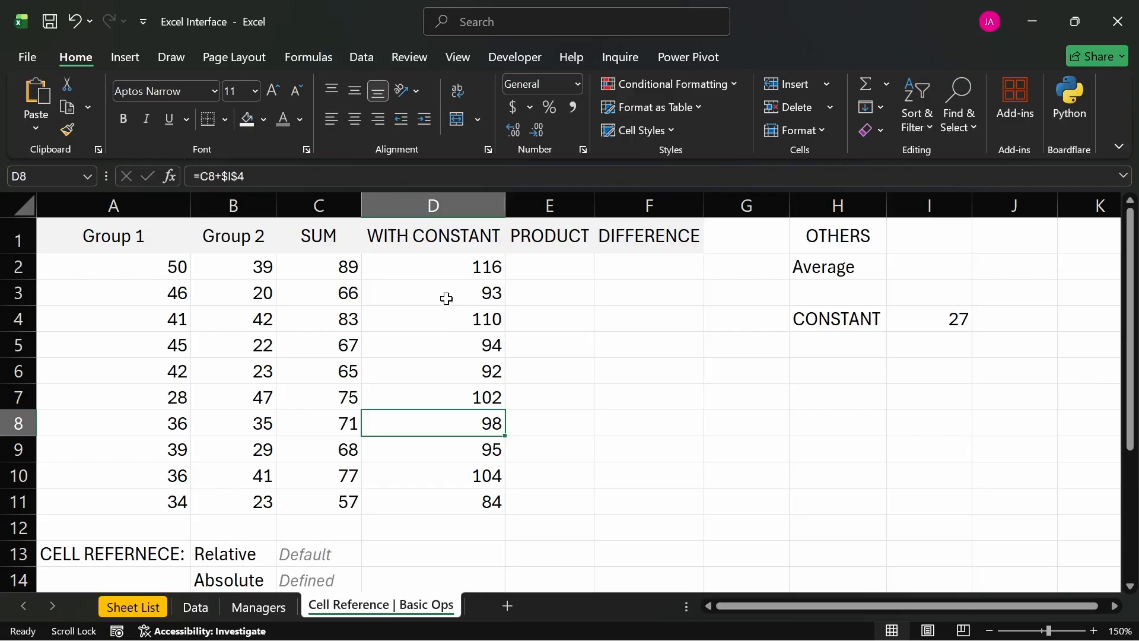
- Repeat the fill of D2's formula over the WITH CONSTANT cells D3:D11
{"action": "left_click", "coordinate": [461, 270]}
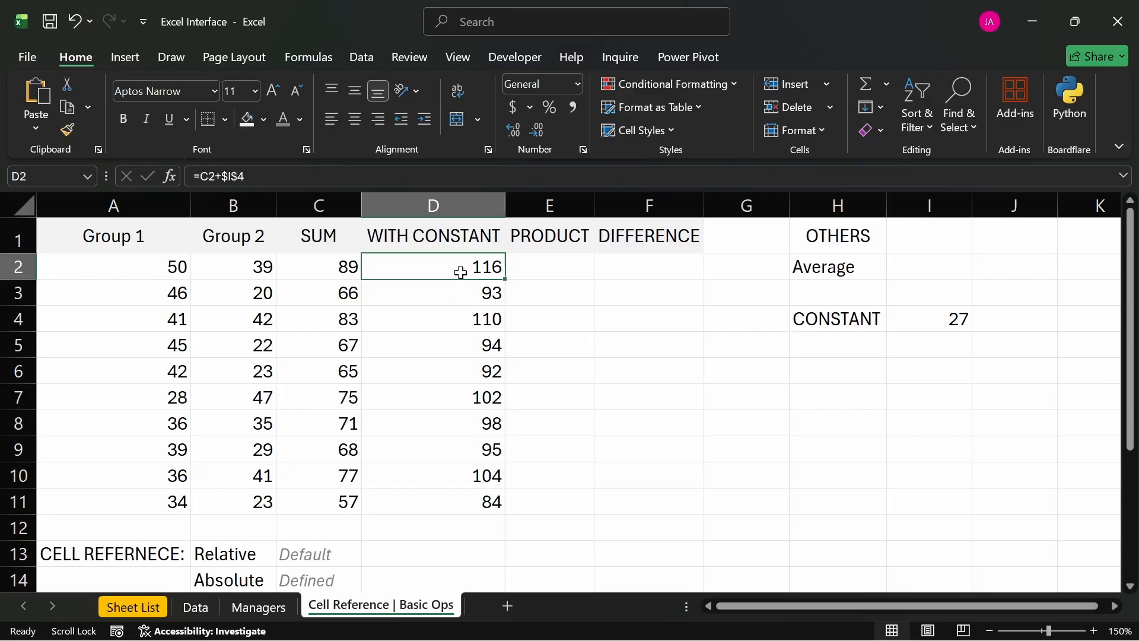
{"action": "left_click_drag", "start_coordinate": [505, 278], "coordinate": [503, 515]}
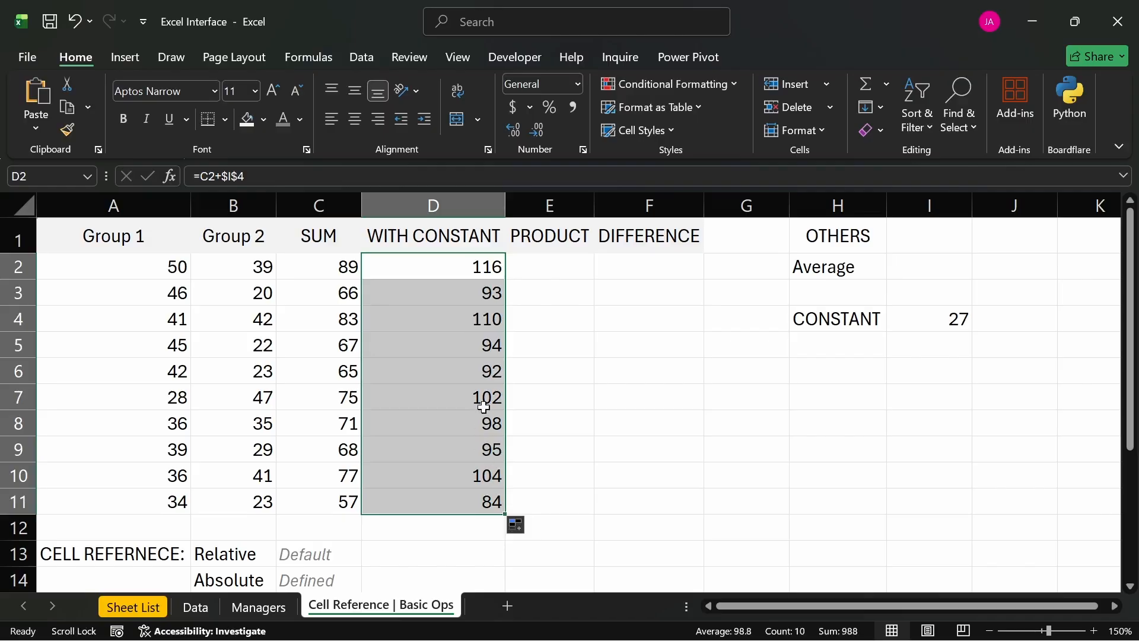
{"action": "left_click", "coordinate": [465, 296]}
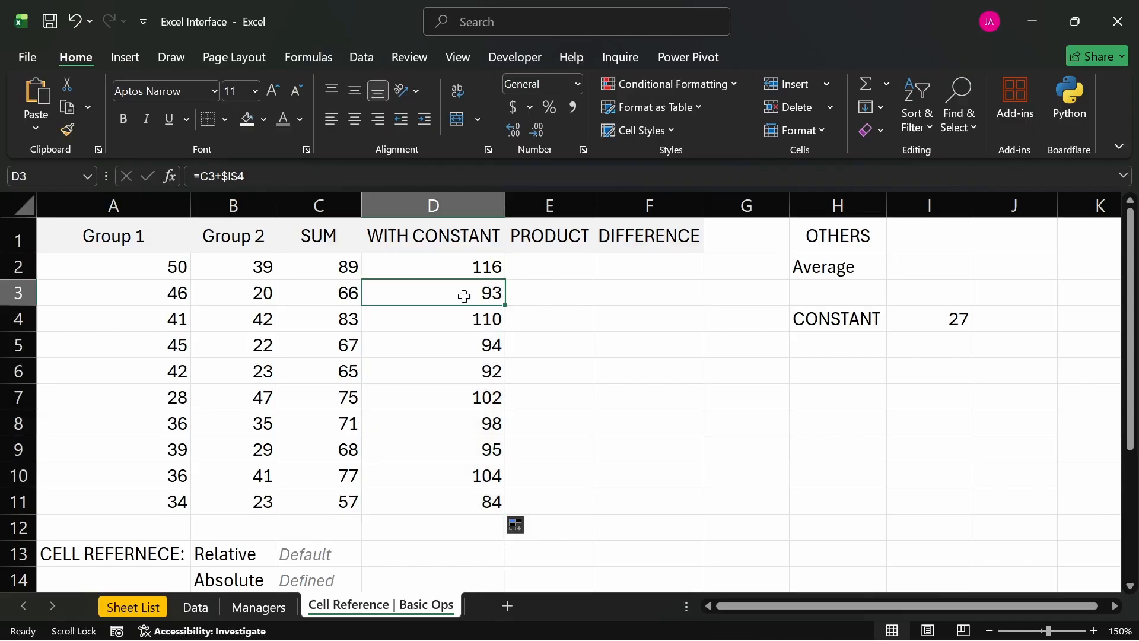
- Undo the recent fills of D3:D11 while keeping the absolute reference in D2
{"action": "key", "text": "ctrl+z"}
{"action": "key", "text": "ctrl+z"}
{"action": "key", "text": "ctrl+z"}
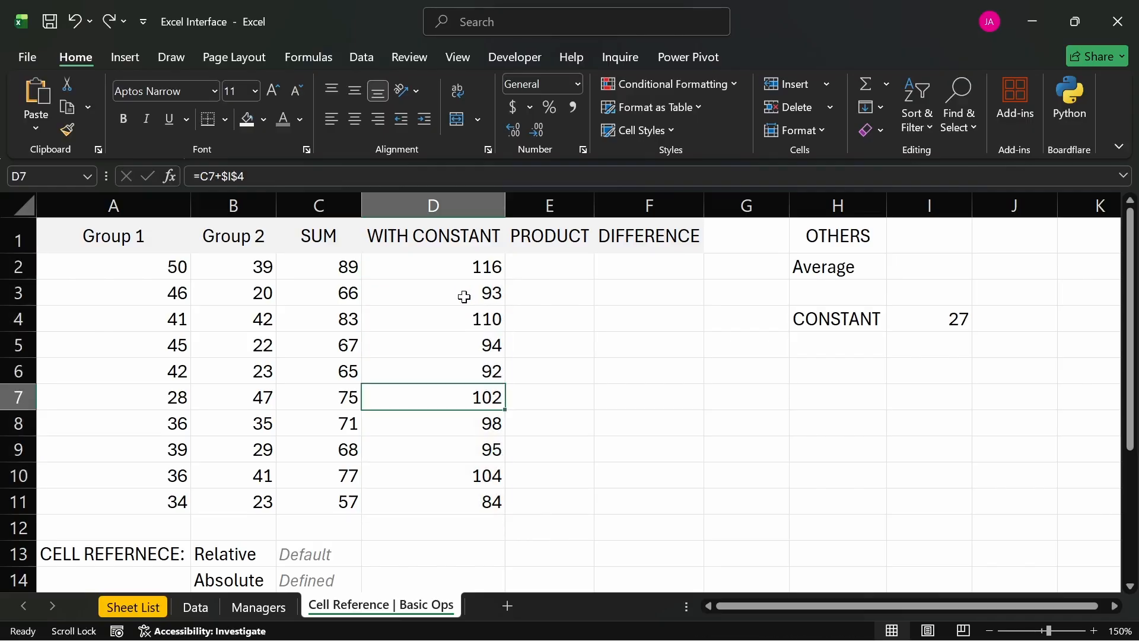
{"action": "key", "text": "ctrl+Down"}
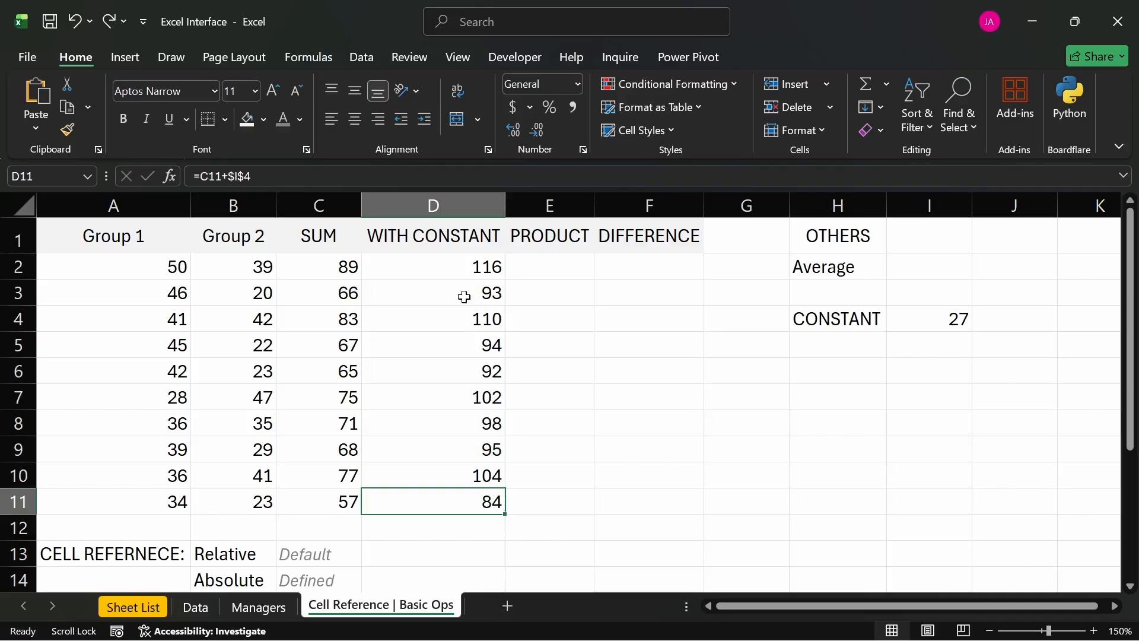
{"action": "key", "text": "ctrl+z"}
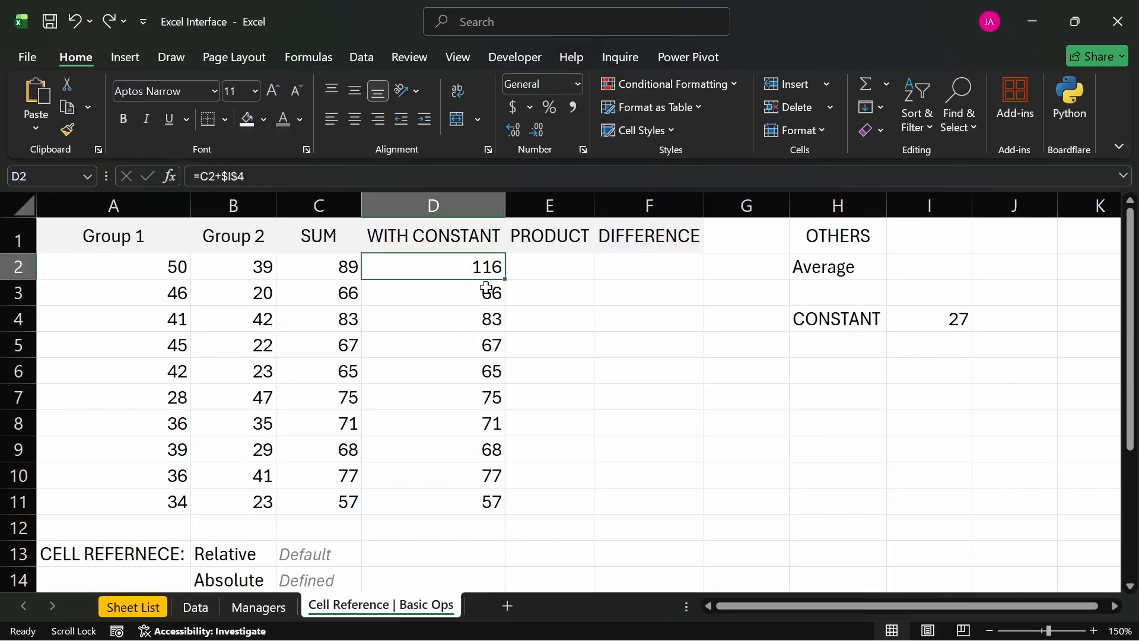
- Compare the cell references in the D3 and D11 formulas with the absolute reference in D2
{"action": "left_click", "coordinate": [425, 295]}
{"action": "type", "text": "=C3+I5"}
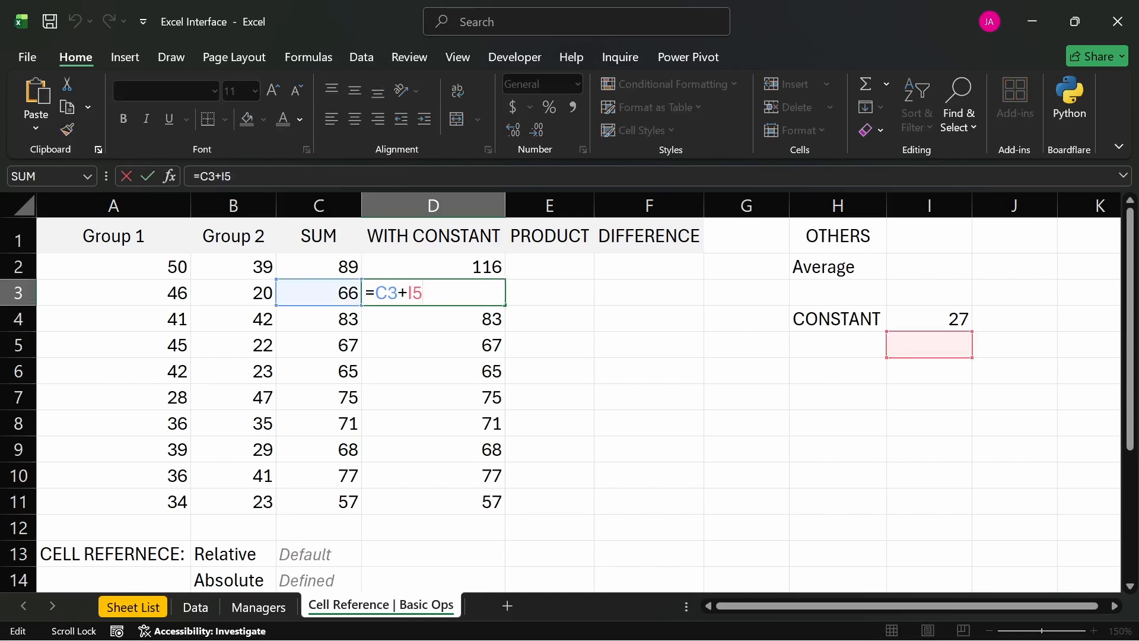
{"action": "key", "text": "Return"}
{"action": "double_click", "coordinate": [451, 501]}
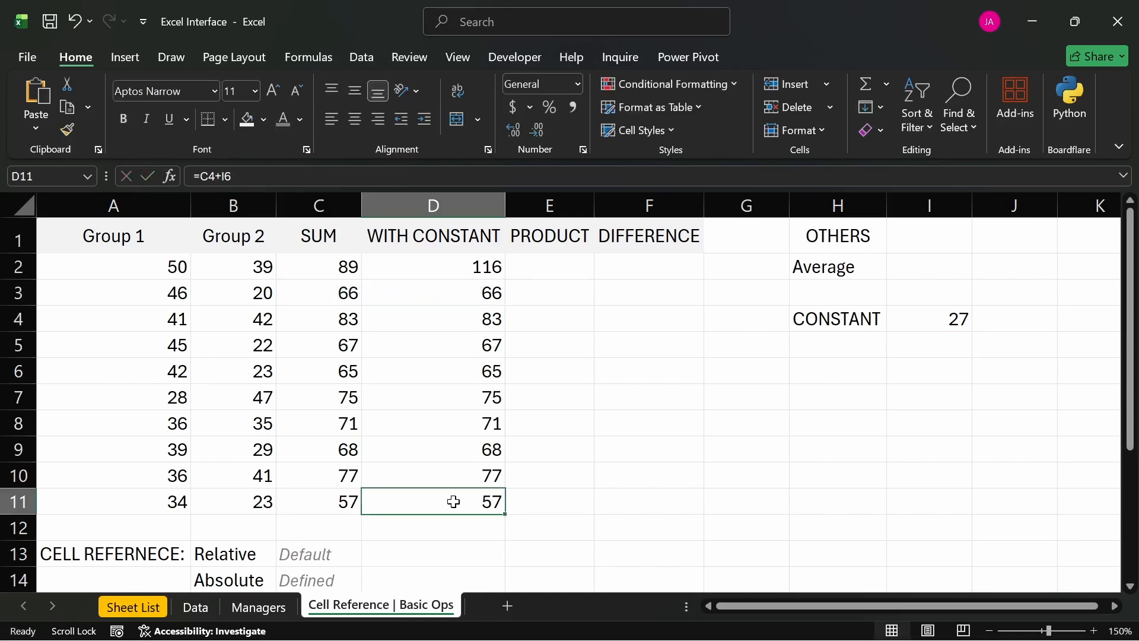
{"action": "key", "text": "Return"}
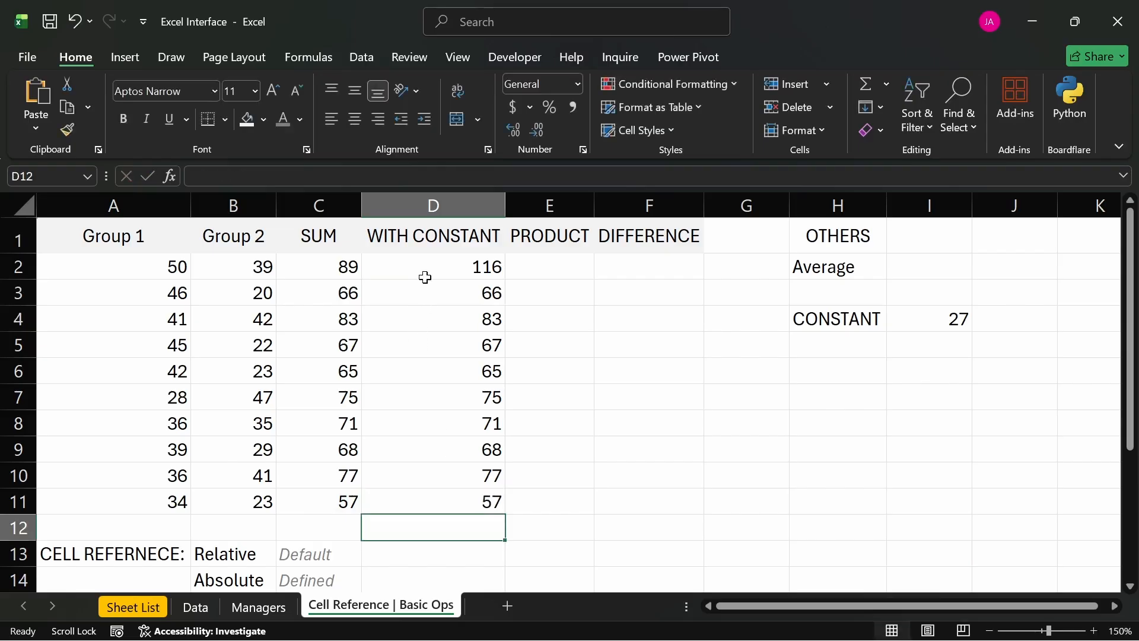
{"action": "double_click", "coordinate": [424, 267]}
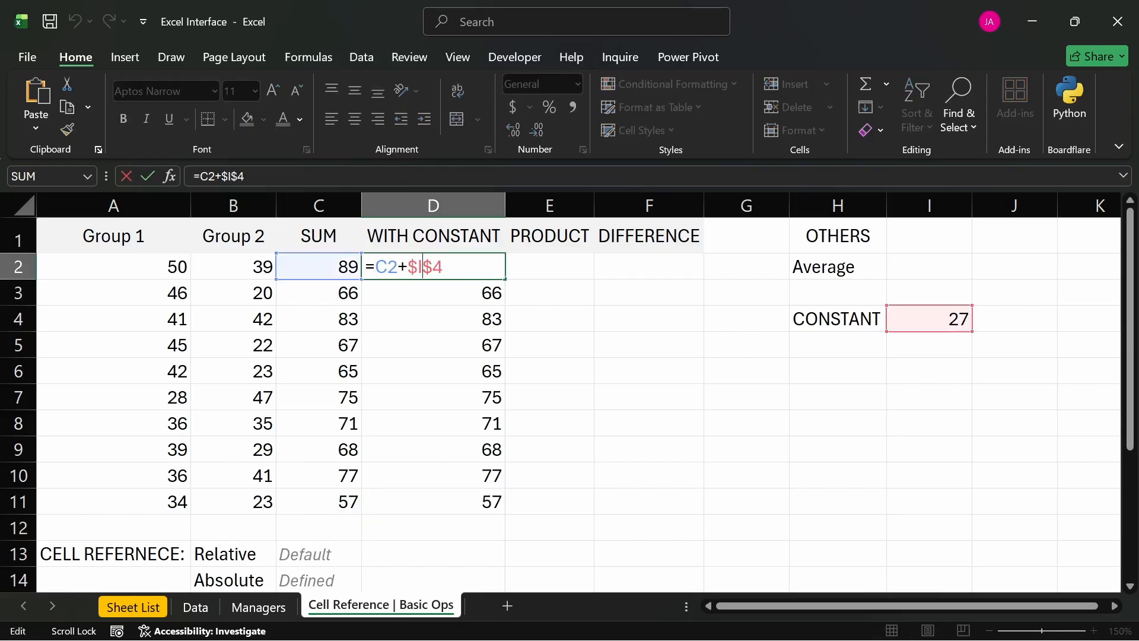
{"action": "key", "text": "Return"}
- Auto-fill D2's formula with the absolute constant reference down the WITH CONSTANT column to D11
{"action": "left_click", "coordinate": [480, 265]}
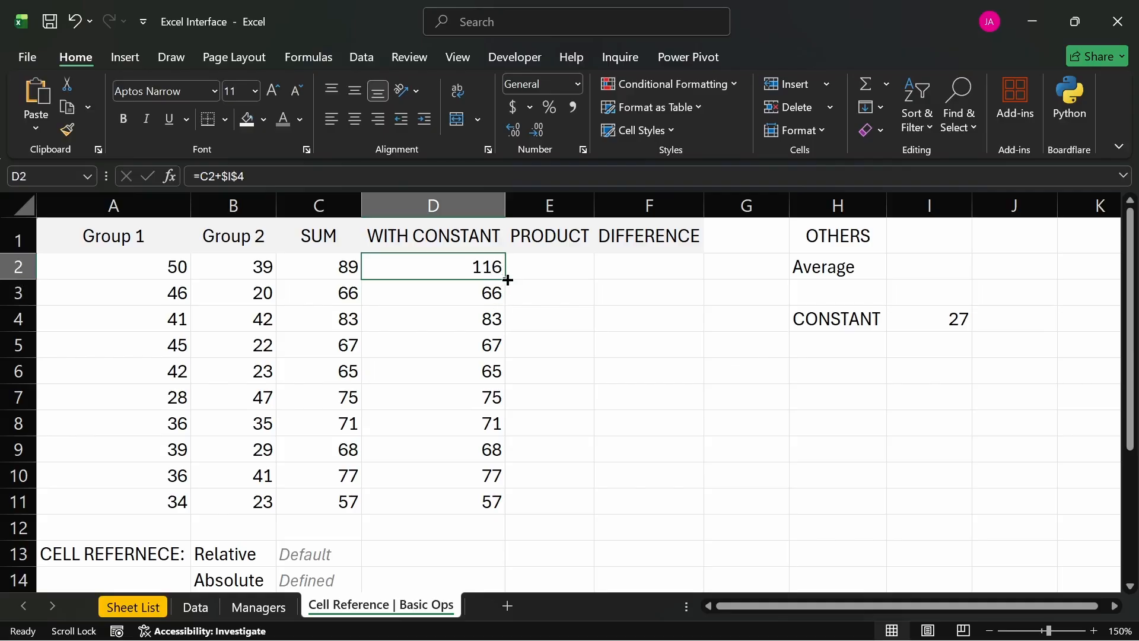
{"action": "double_click", "coordinate": [508, 279]}
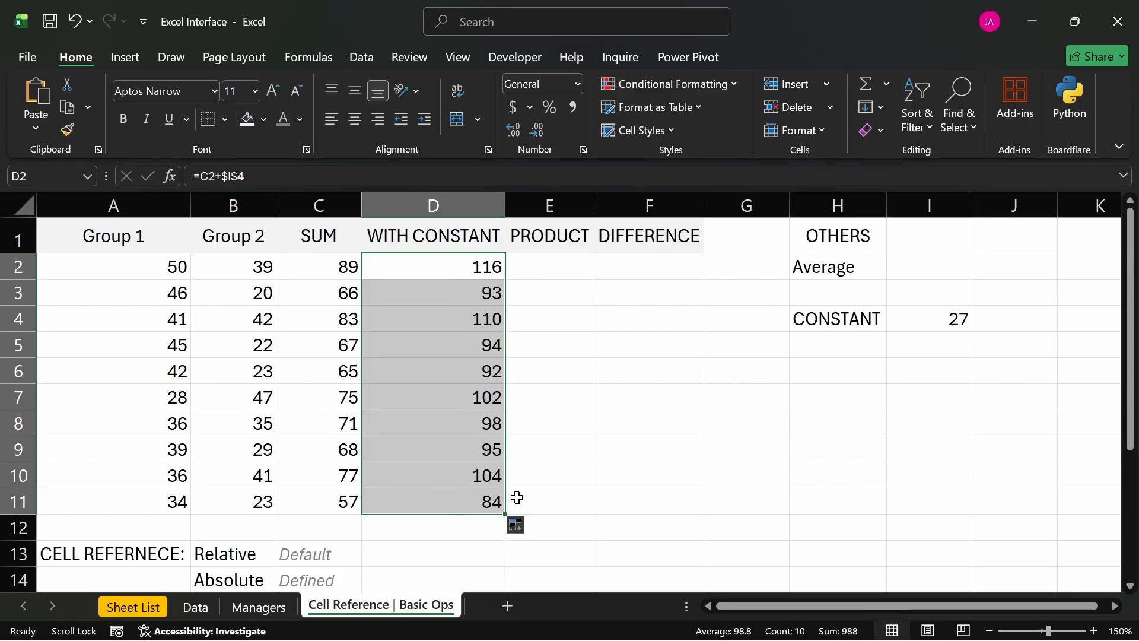
{"action": "left_click", "coordinate": [541, 273]}
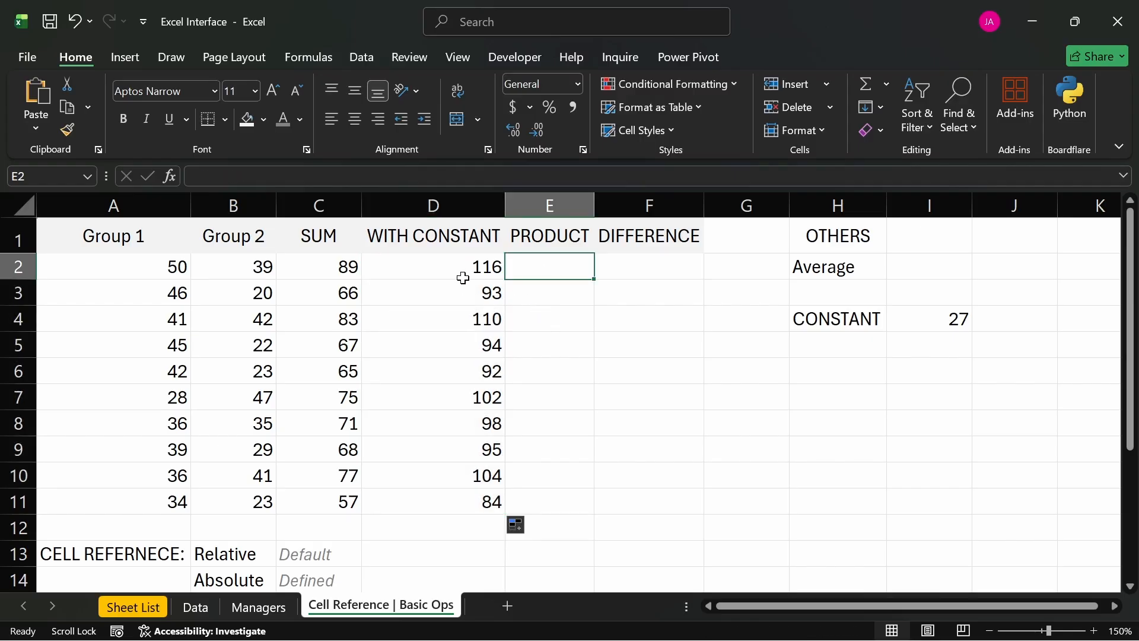
- Review the relative and absolute references used in D2's formula
{"action": "left_click", "coordinate": [465, 271]}
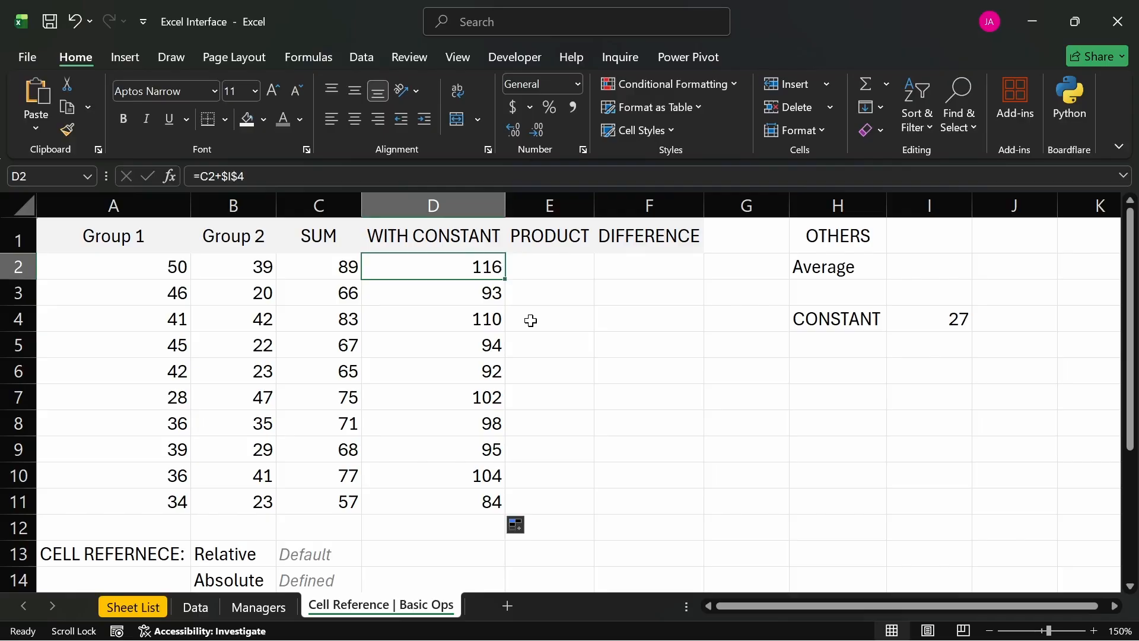
{"action": "double_click", "coordinate": [474, 268]}
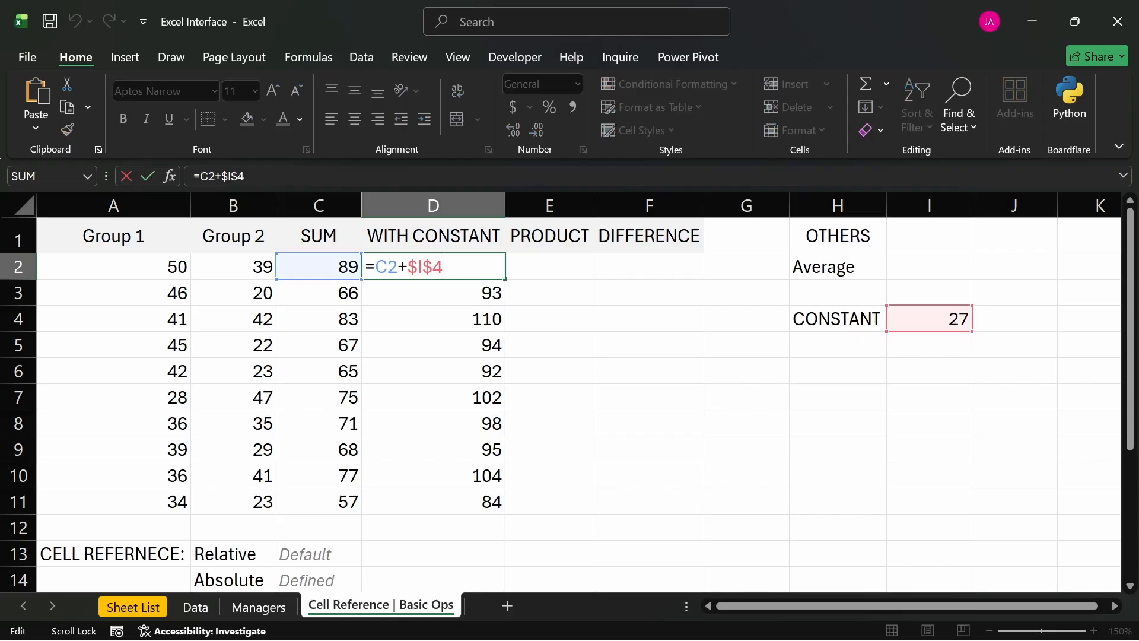
{"action": "key", "text": "Return"}
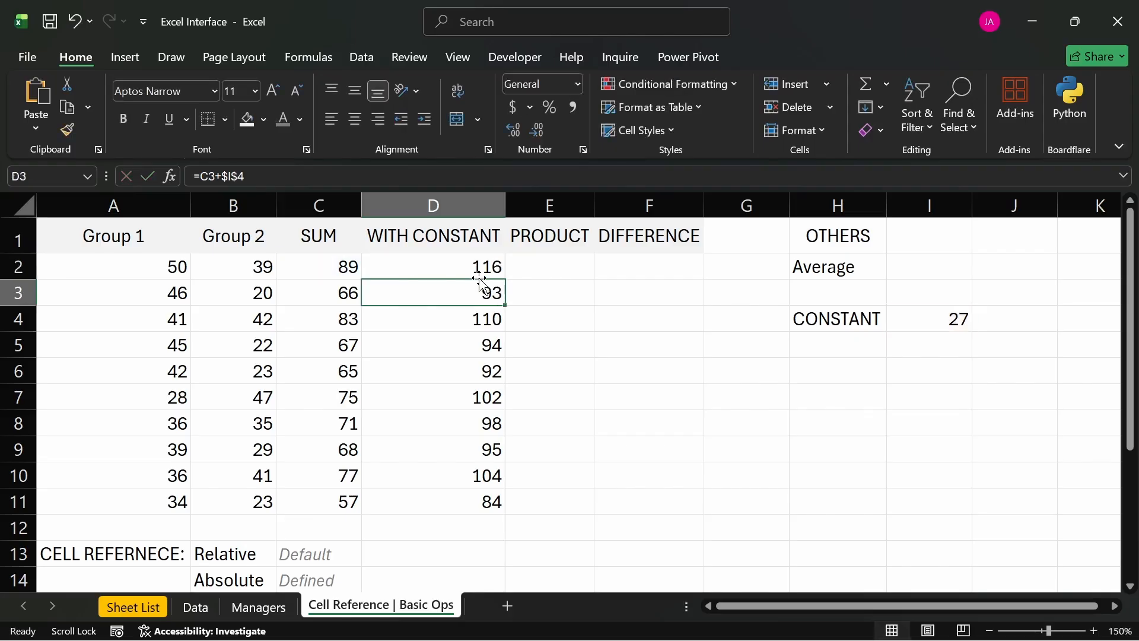
- Insert a new column before PRODUCT and copy the WITH CONSTANT heading from D1 into E1
{"action": "left_click", "coordinate": [547, 210]}
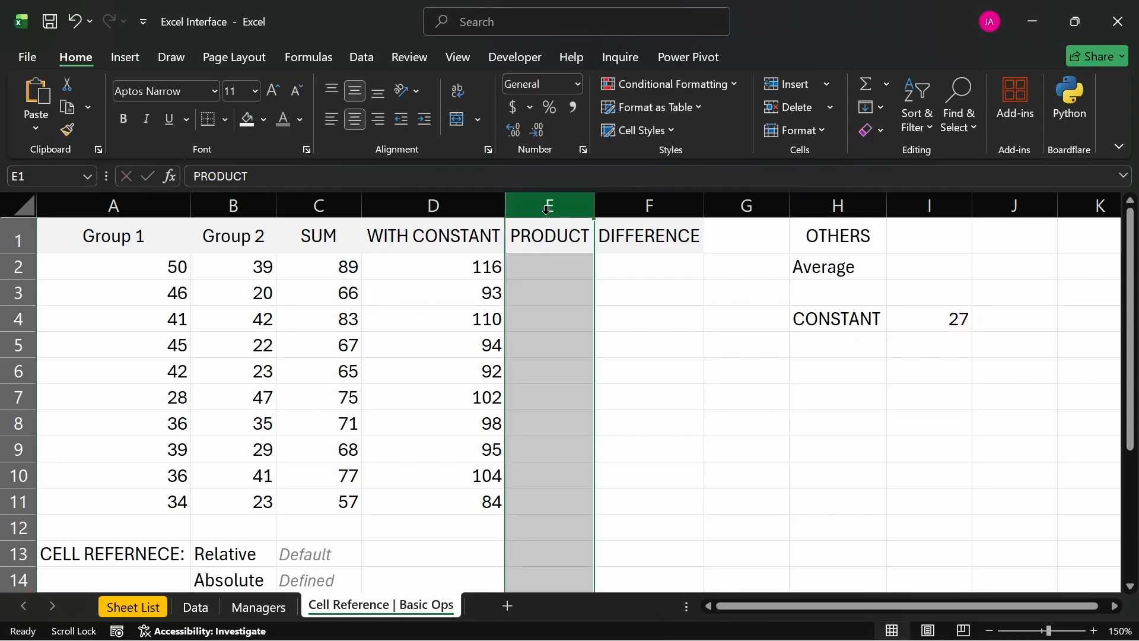
{"action": "key", "text": "ctrl+shift+plus"}
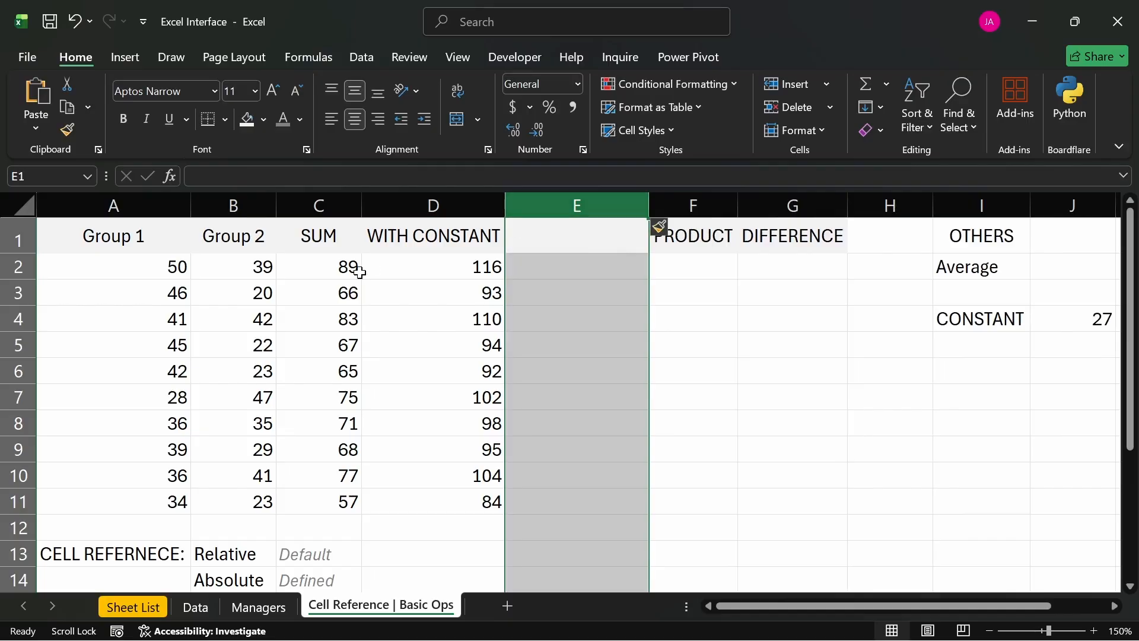
{"action": "left_click", "coordinate": [401, 245]}
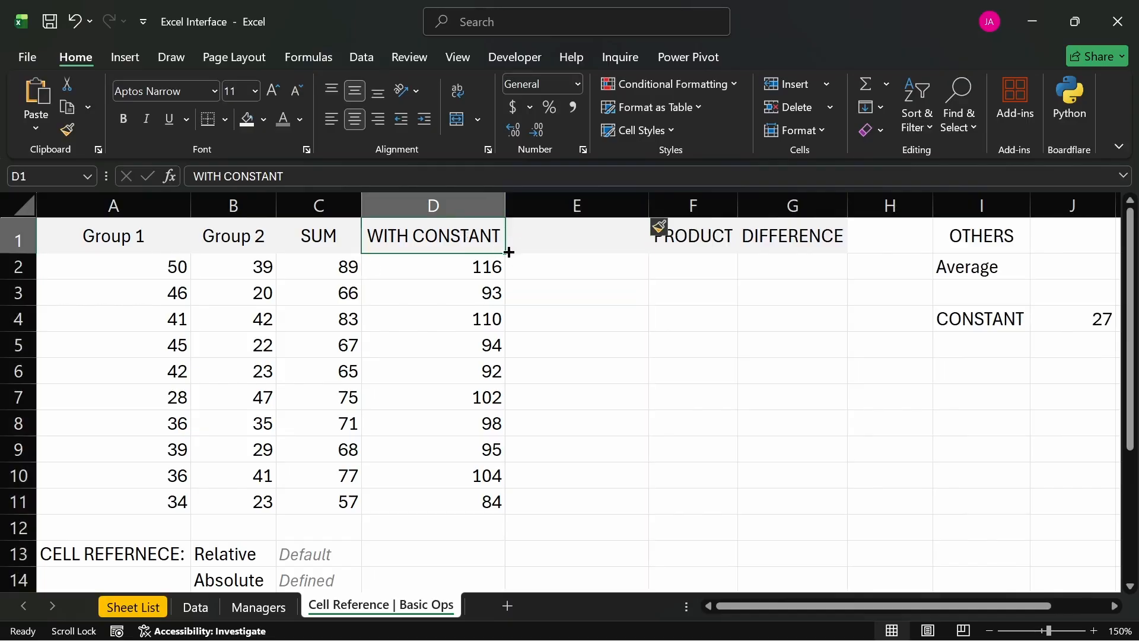
{"action": "left_click_drag", "start_coordinate": [508, 253], "coordinate": [605, 234]}
- Change the heading in E1 to "WITH CONSTANT (Ex 2)" and fit column E's width to it
{"action": "double_click", "coordinate": [613, 235]}
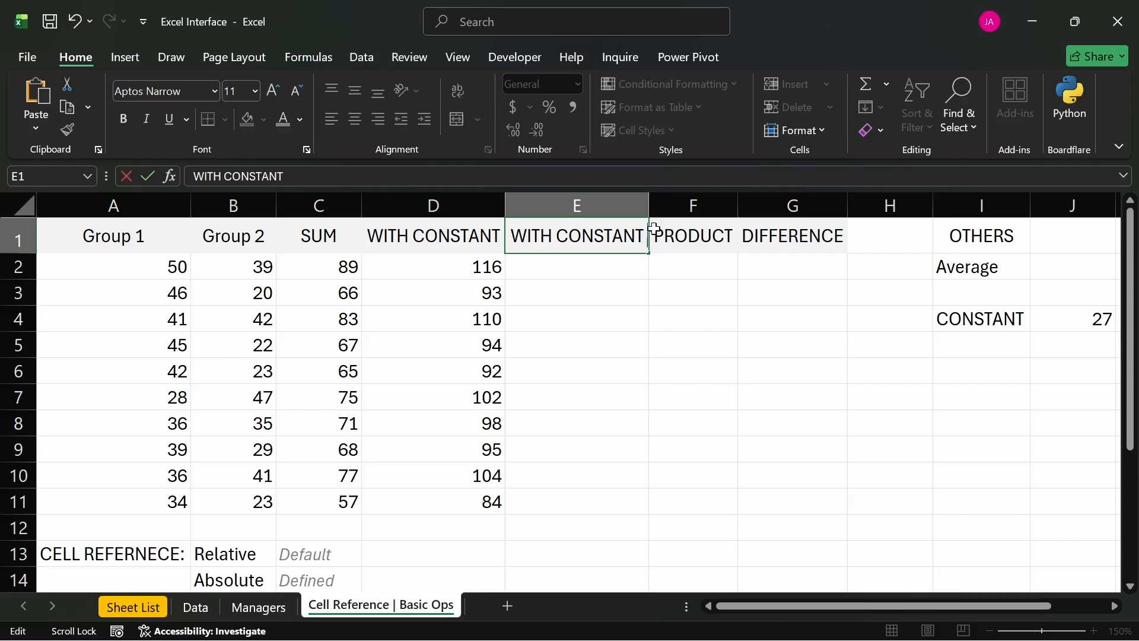
{"action": "type", "text": "(e"}
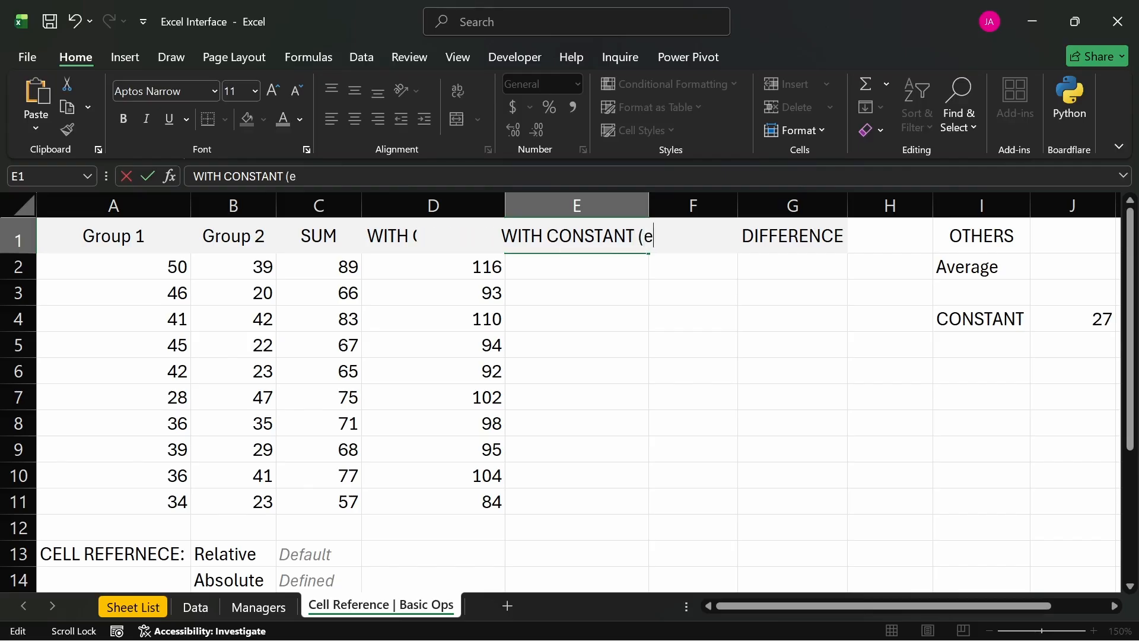
{"action": "type", "text": "x 2"}
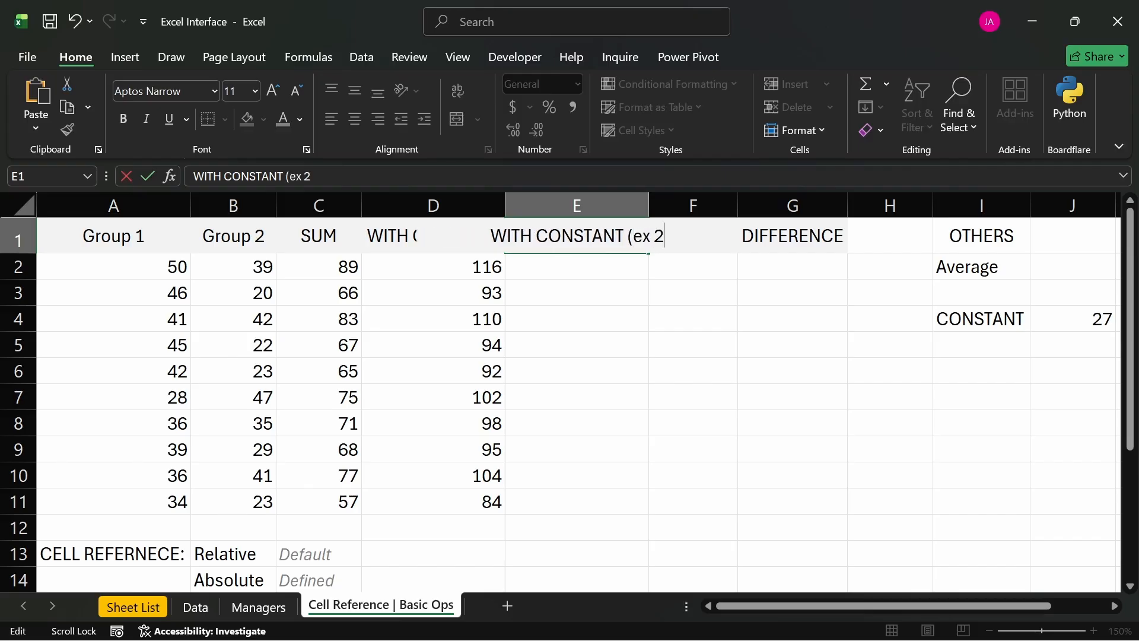
{"action": "key", "text": "BackSpace"}
{"action": "key", "text": "BackSpace"}
{"action": "key", "text": "BackSpace"}
{"action": "key", "text": "BackSpace"}
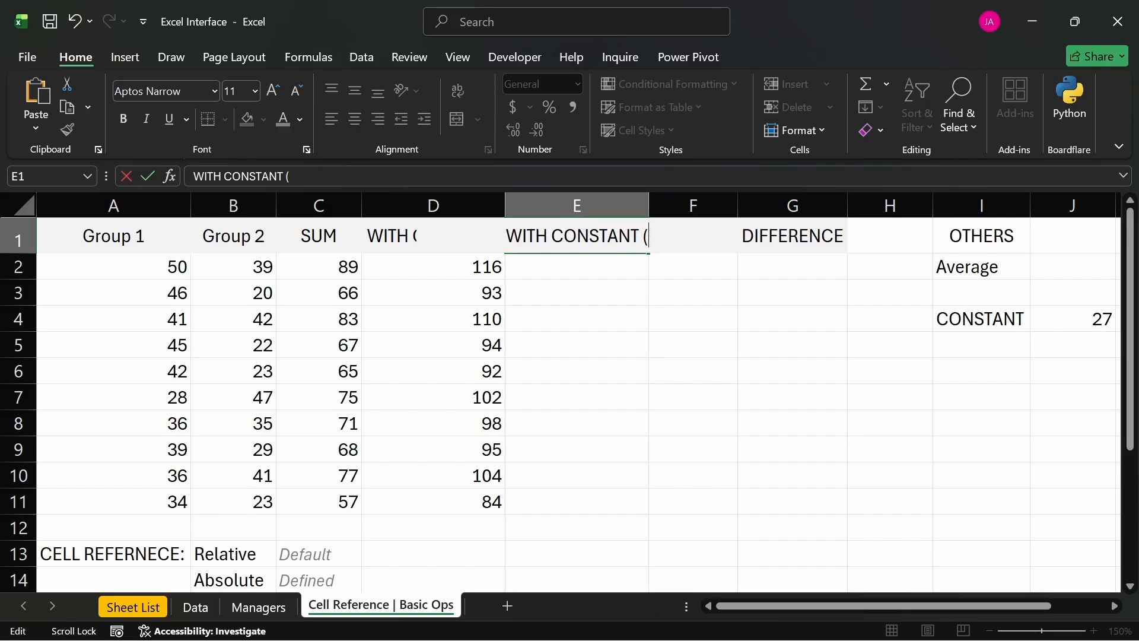
{"action": "type", "text": "Ex 2)"}
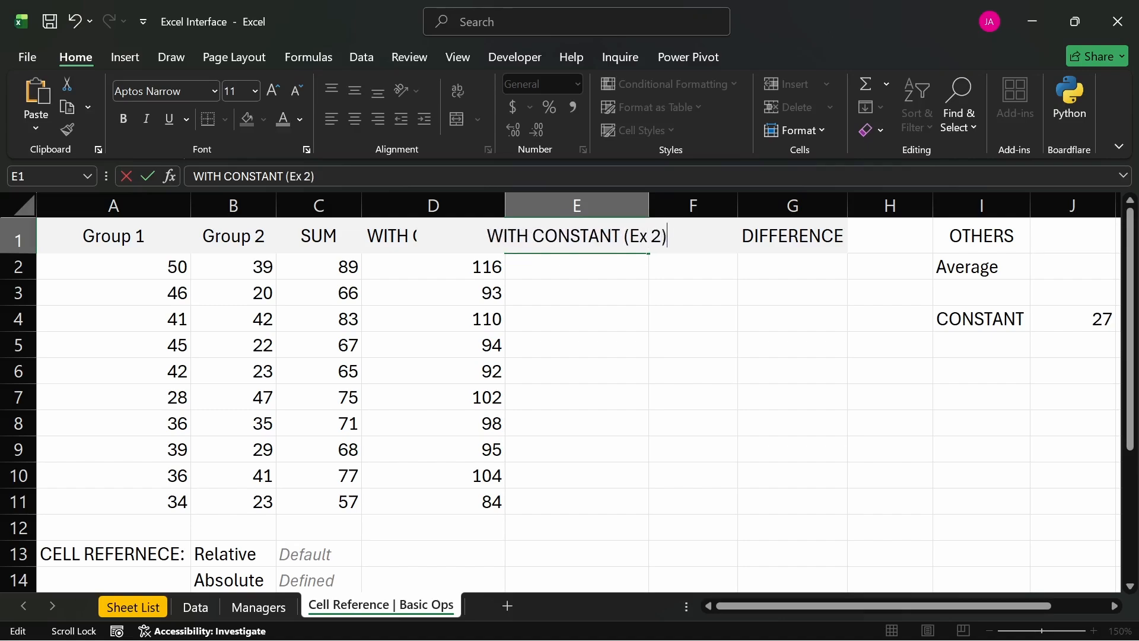
{"action": "key", "text": "Return"}
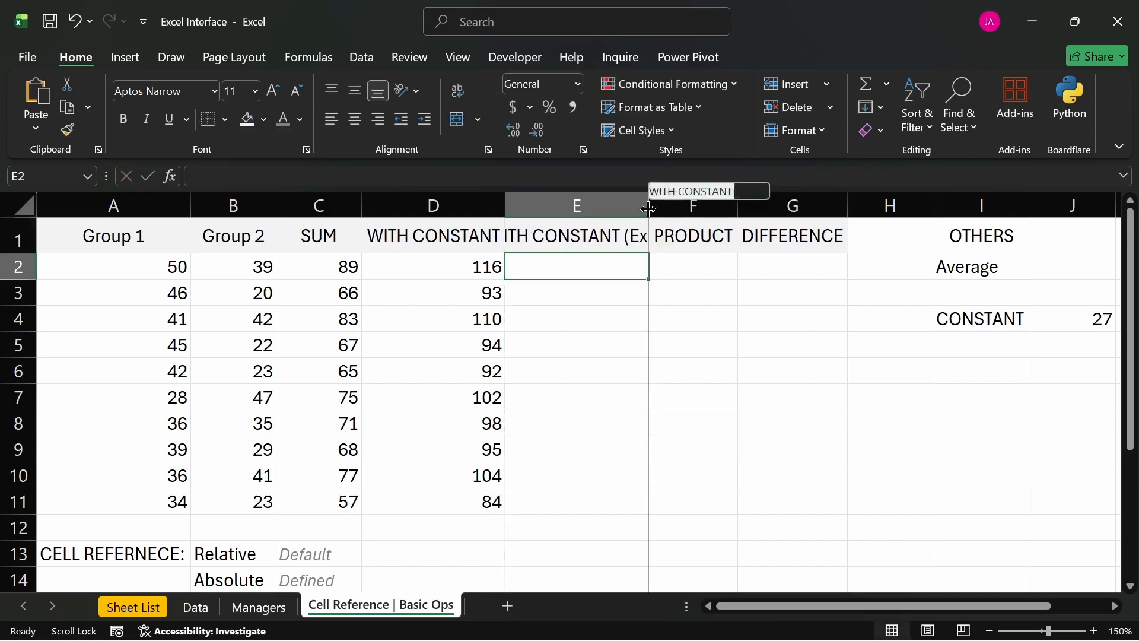
{"action": "double_click", "coordinate": [649, 205]}
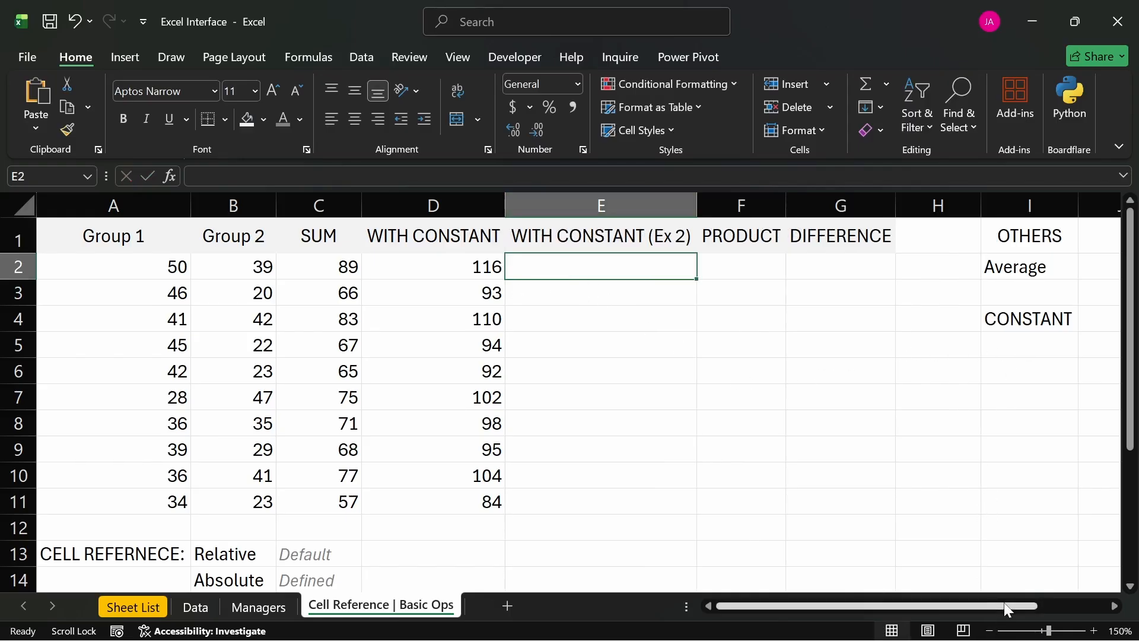
- Enter 3 in J5 as a second constant below the existing CONSTANT value
{"action": "left_click_drag", "start_coordinate": [1008, 606], "coordinate": [1030, 606]}
{"action": "left_click", "coordinate": [1044, 341]}
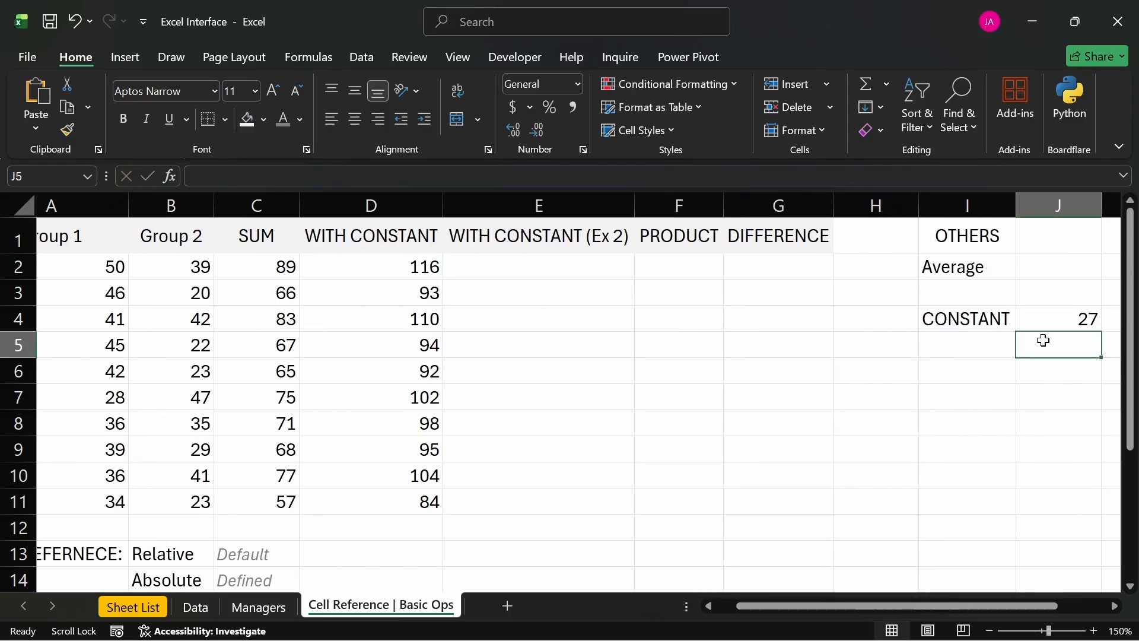
{"action": "type", "text": "3"}
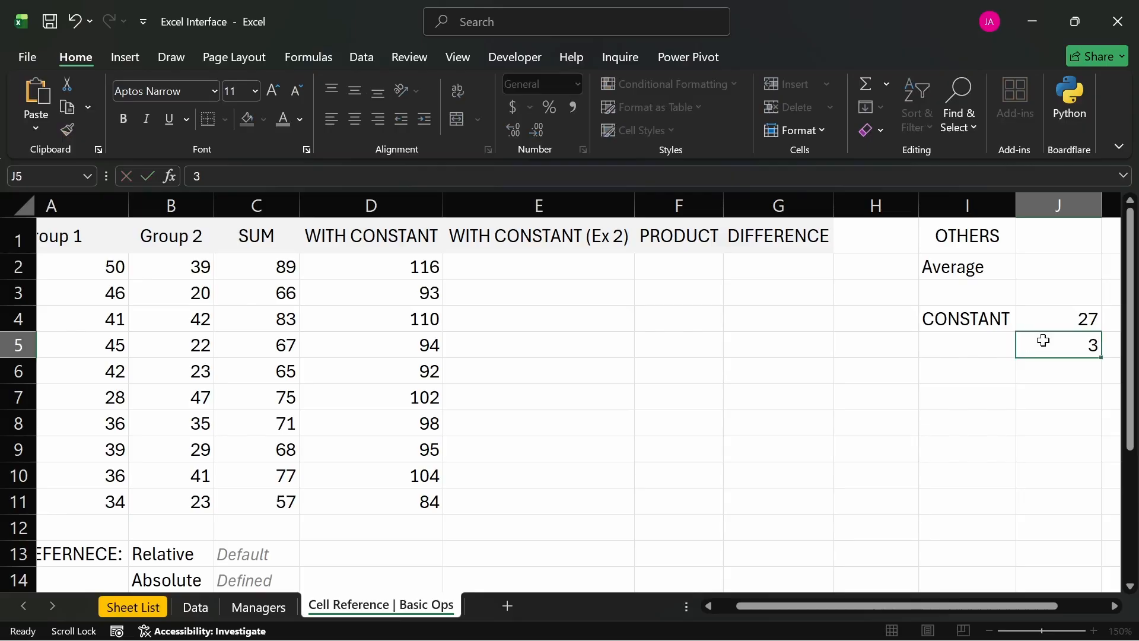
{"action": "key", "text": "Return"}
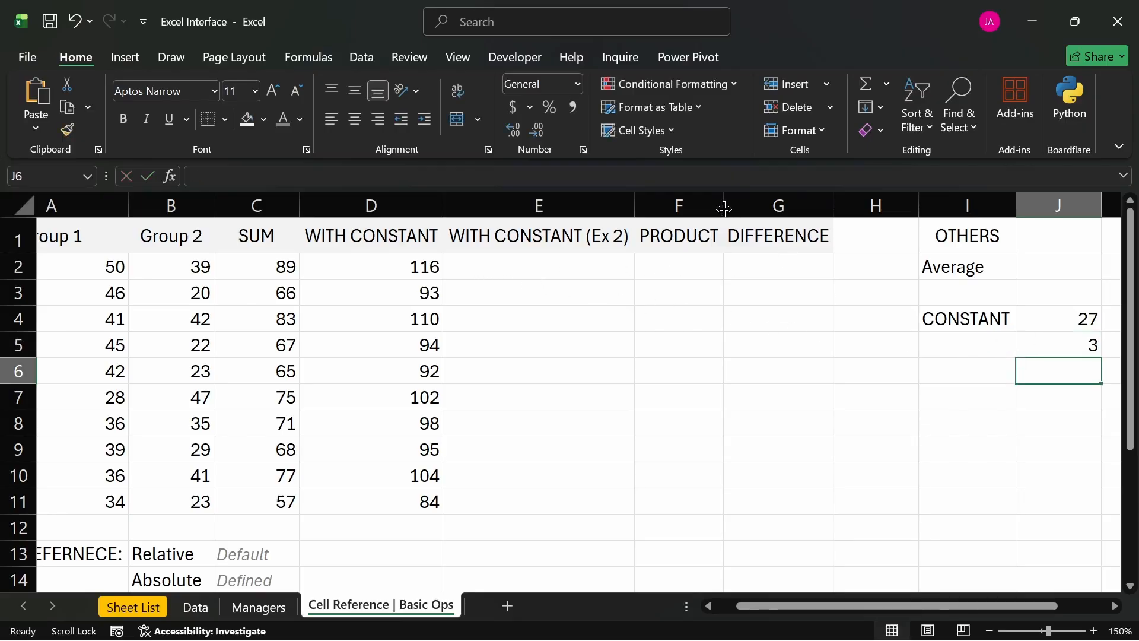
- Convert the range A1:G11 into a table with headers and clear its table style
{"action": "left_click_drag", "start_coordinate": [562, 261], "coordinate": [560, 313]}
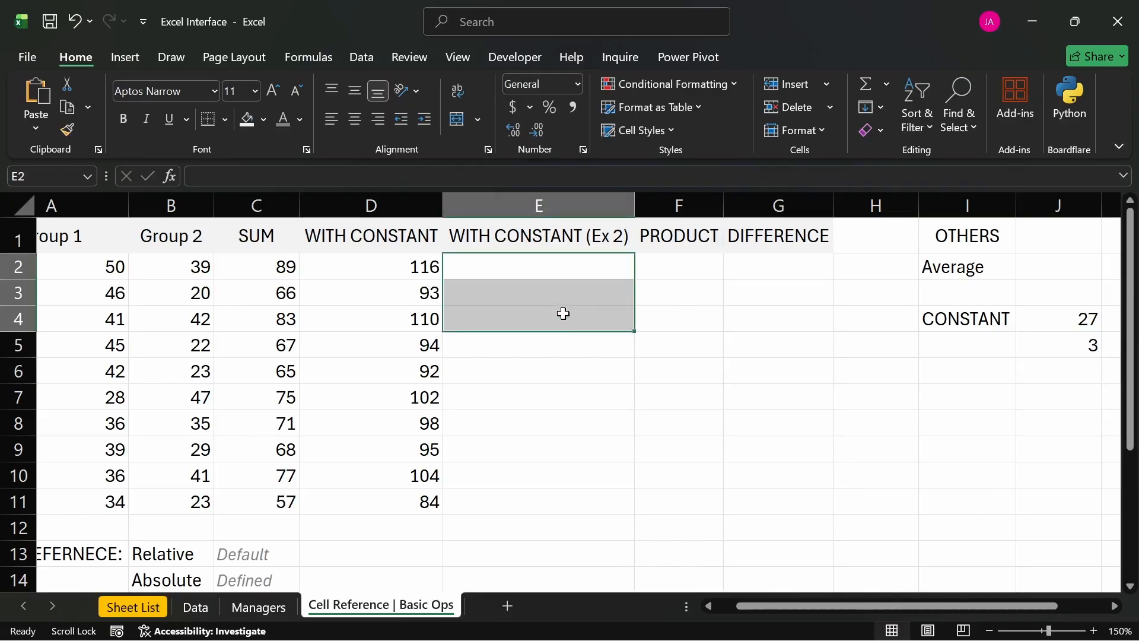
{"action": "left_click", "coordinate": [665, 245]}
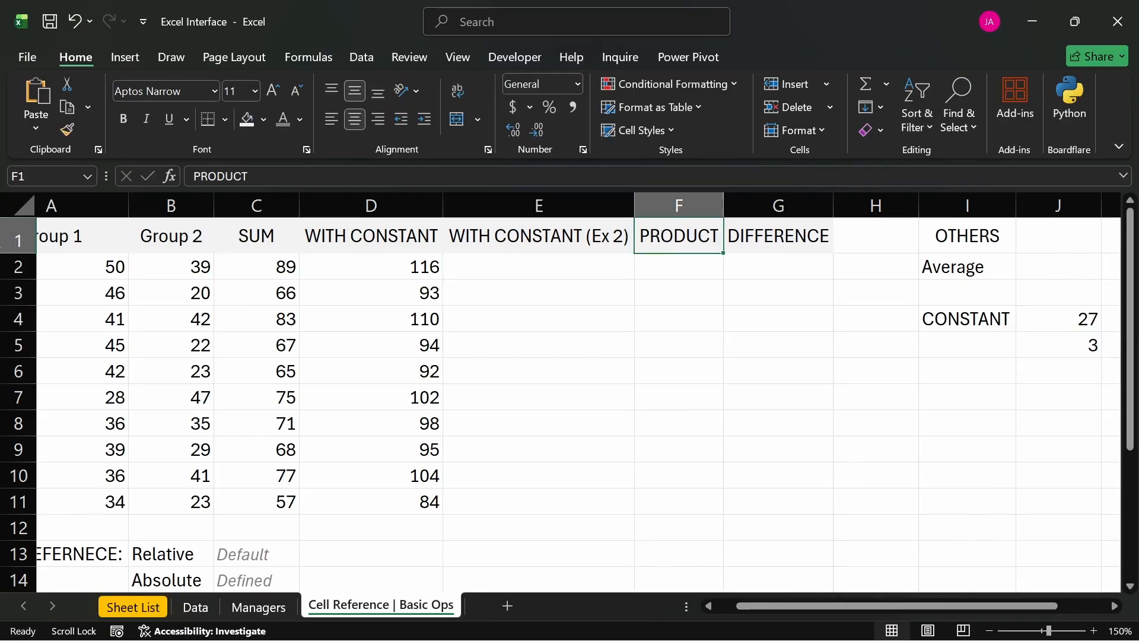
{"action": "left_click", "coordinate": [69, 240]}
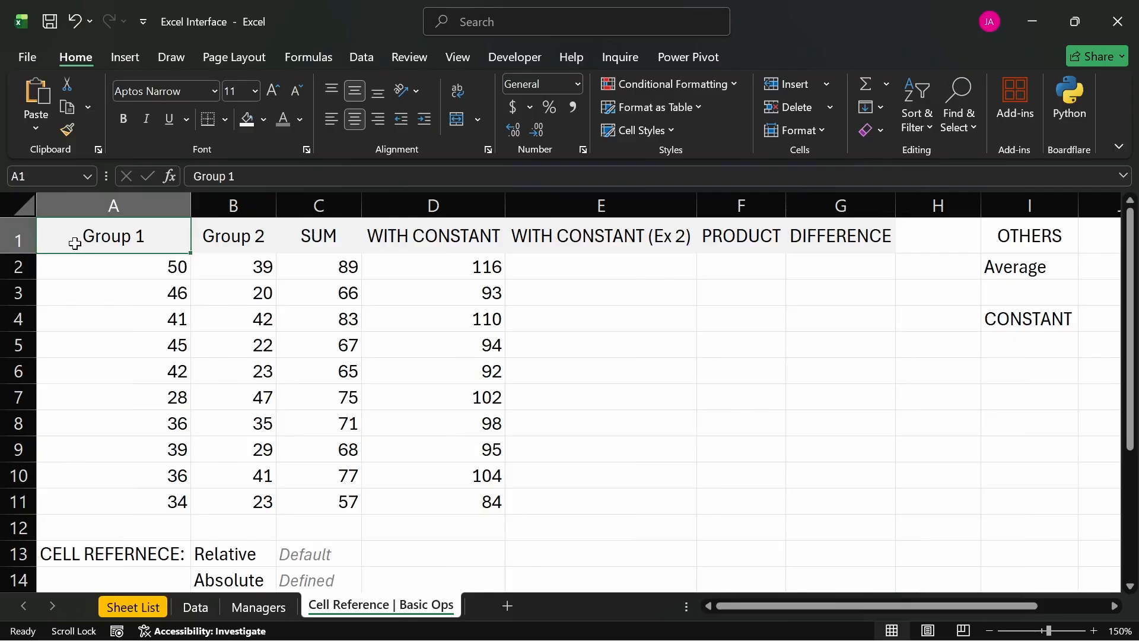
{"action": "key", "text": "ctrl+t"}
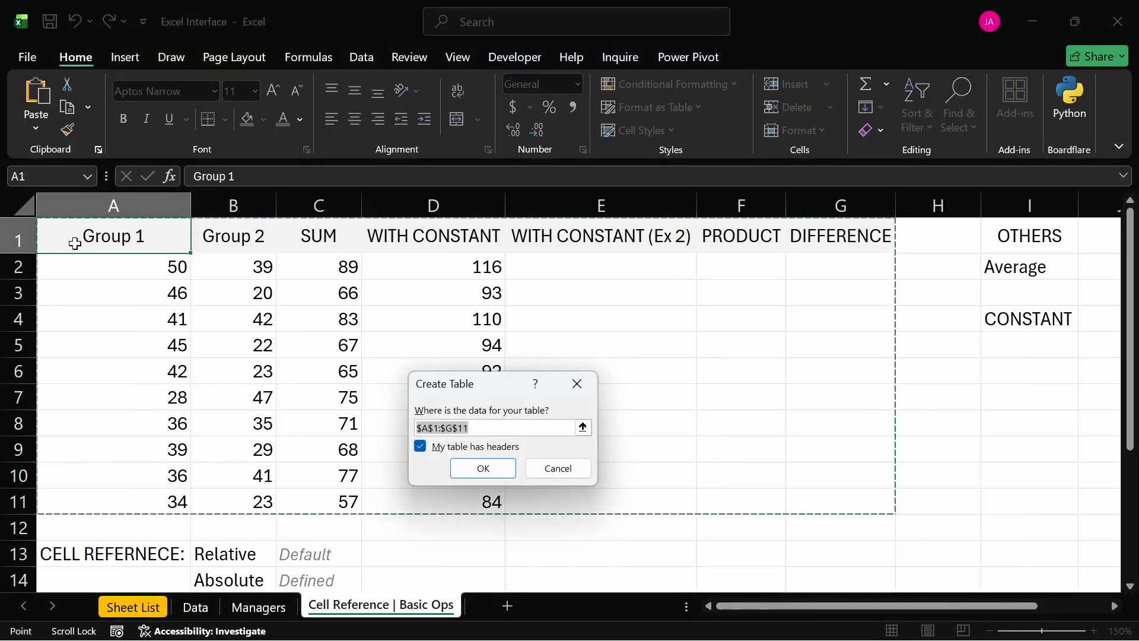
{"action": "left_click", "coordinate": [476, 468]}
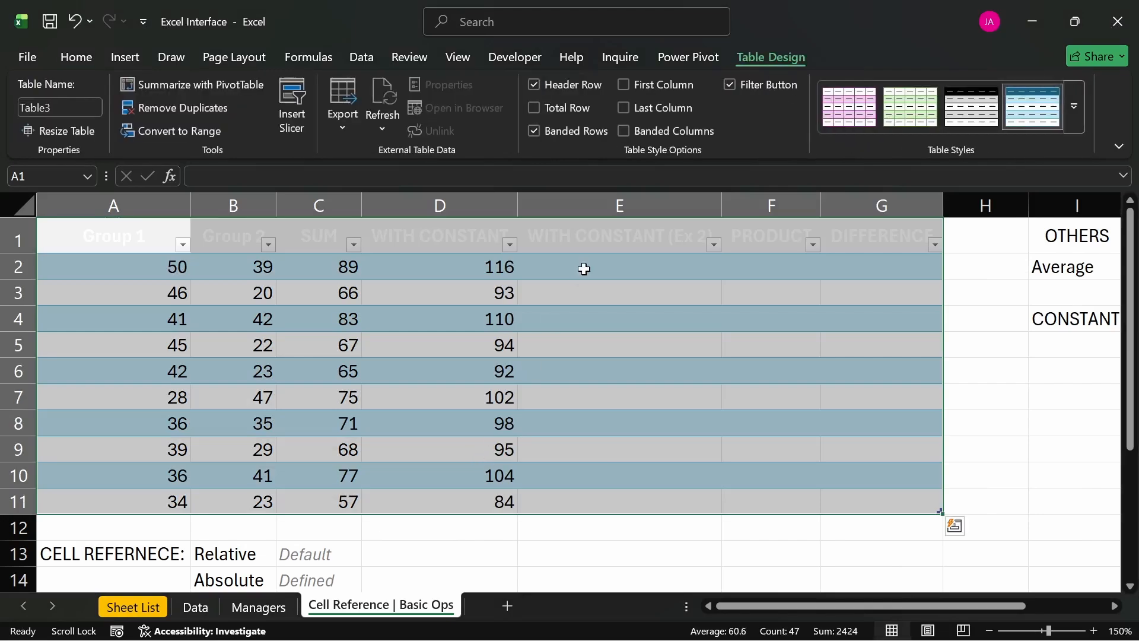
{"action": "left_click", "coordinate": [1075, 110]}
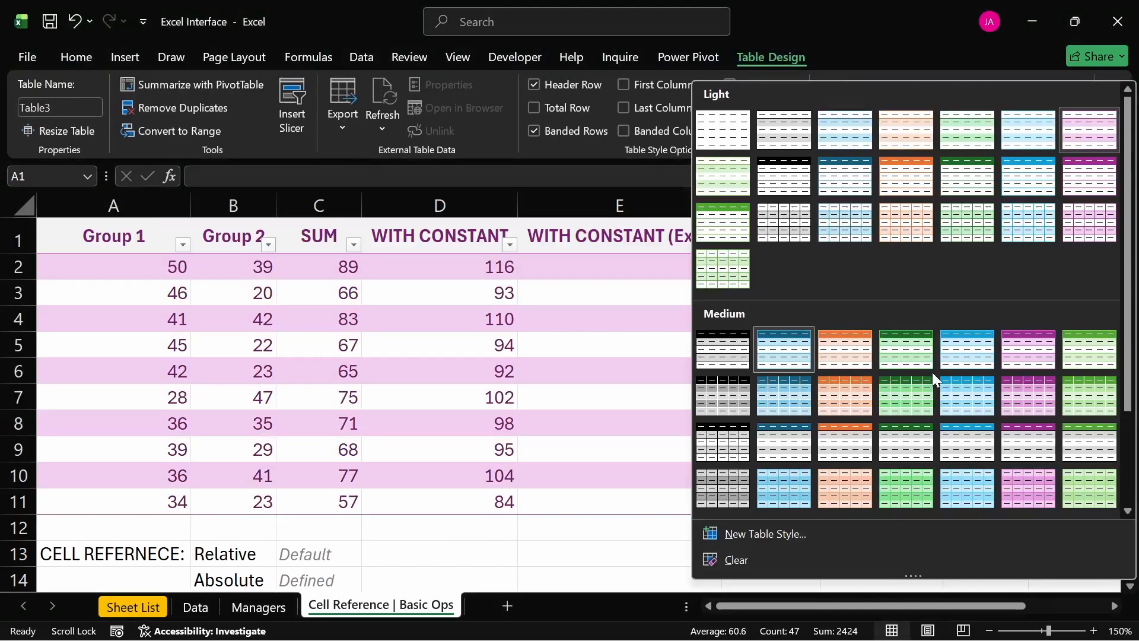
{"action": "left_click", "coordinate": [790, 555]}
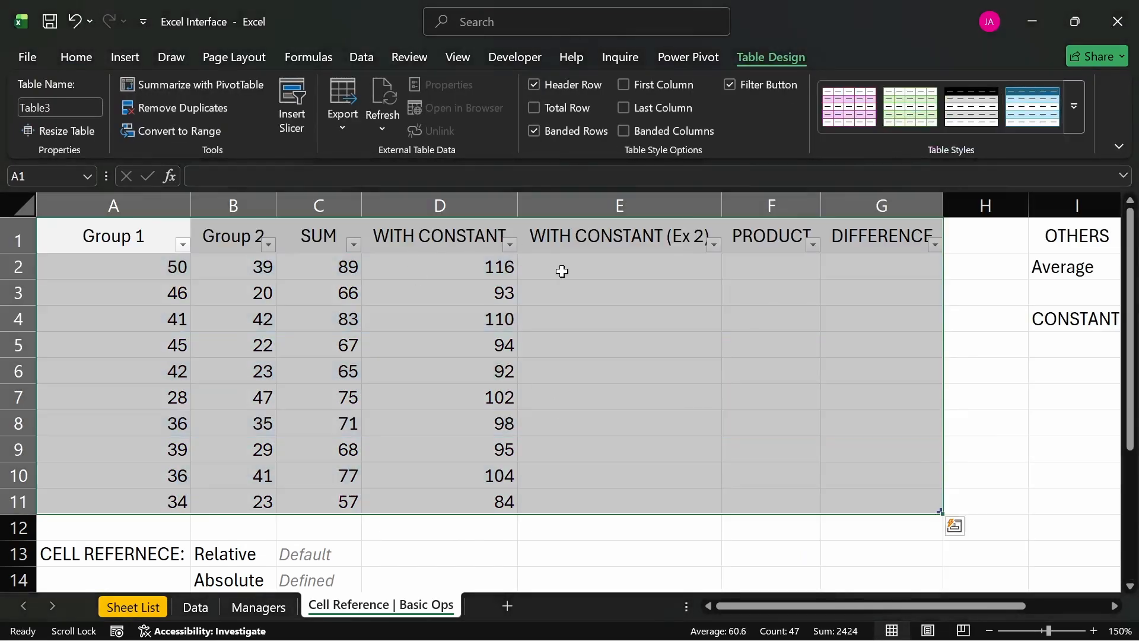
- Swap the headings in E1 and F1 so PRODUCT comes before WITH CONSTANT (Ex 2)
{"action": "left_click", "coordinate": [587, 271]}
{"action": "left_click", "coordinate": [576, 236]}
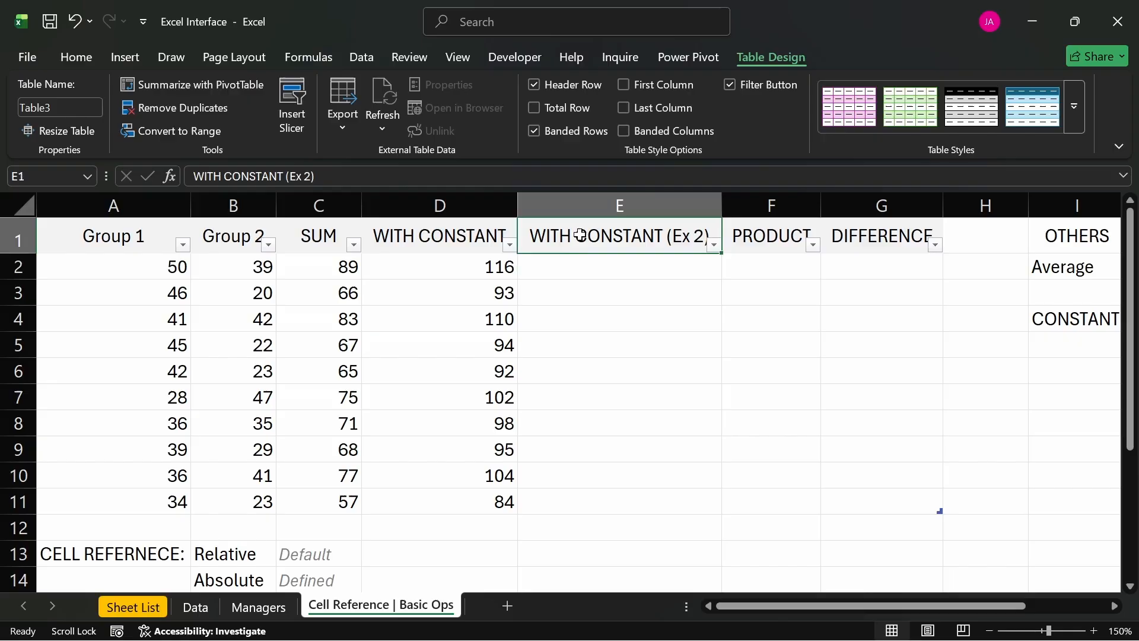
{"action": "left_click", "coordinate": [741, 247]}
{"action": "left_click_drag", "start_coordinate": [737, 254], "coordinate": [529, 245]}
{"action": "left_click", "coordinate": [733, 268]}
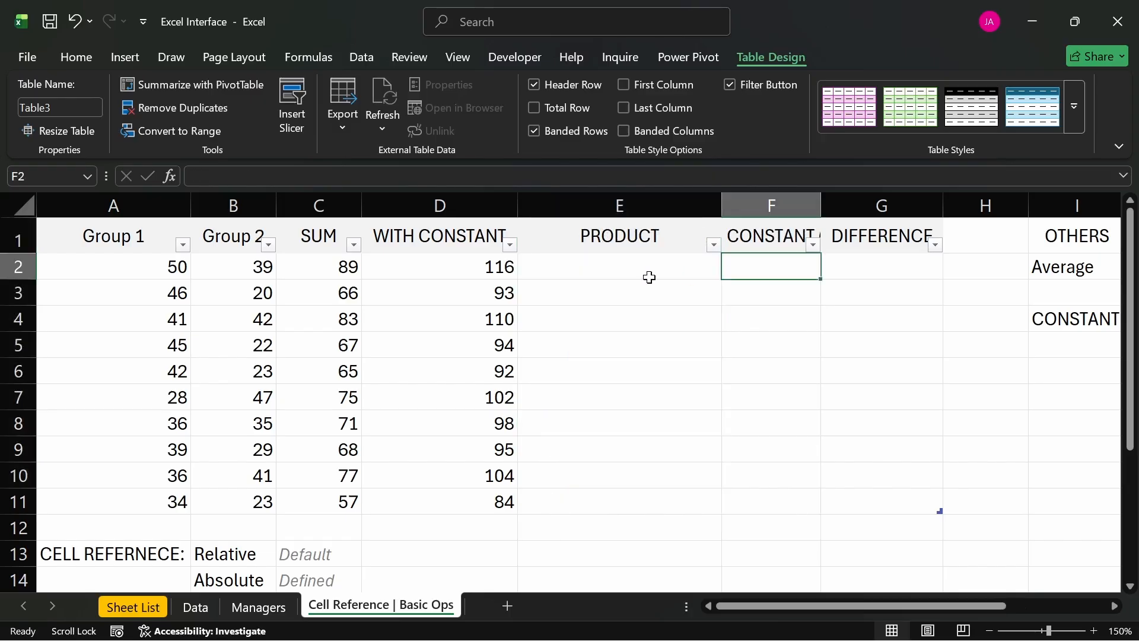
- Fill the PRODUCT column by entering =[@[Group 1]]*[@[Group 2]] in E2
{"action": "left_click", "coordinate": [605, 268]}
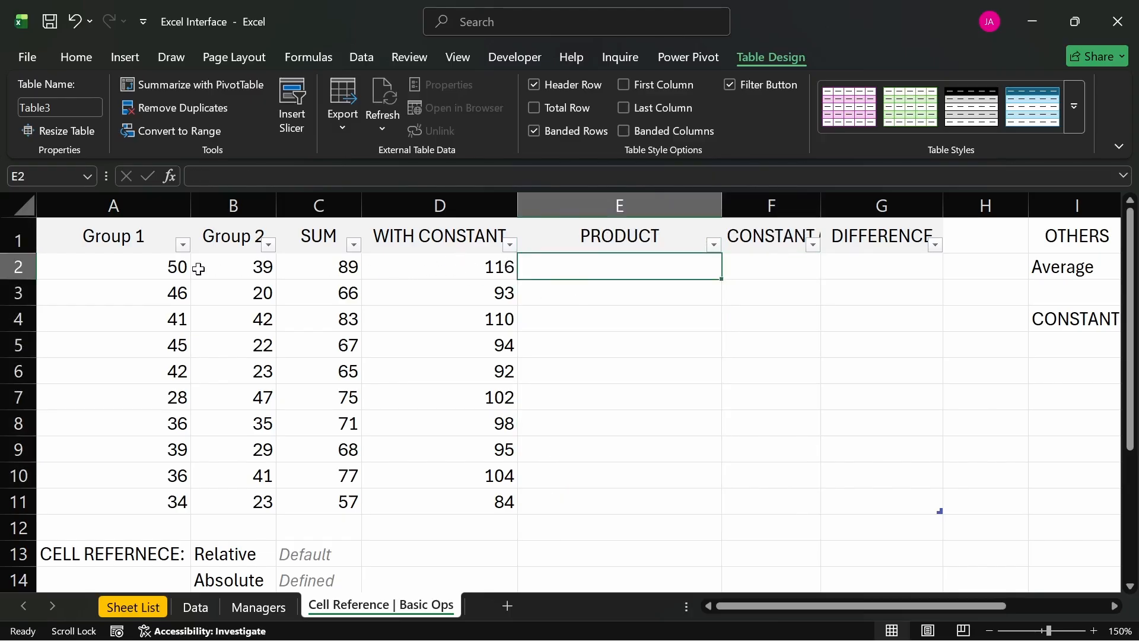
{"action": "left_click_drag", "start_coordinate": [148, 269], "coordinate": [230, 264]}
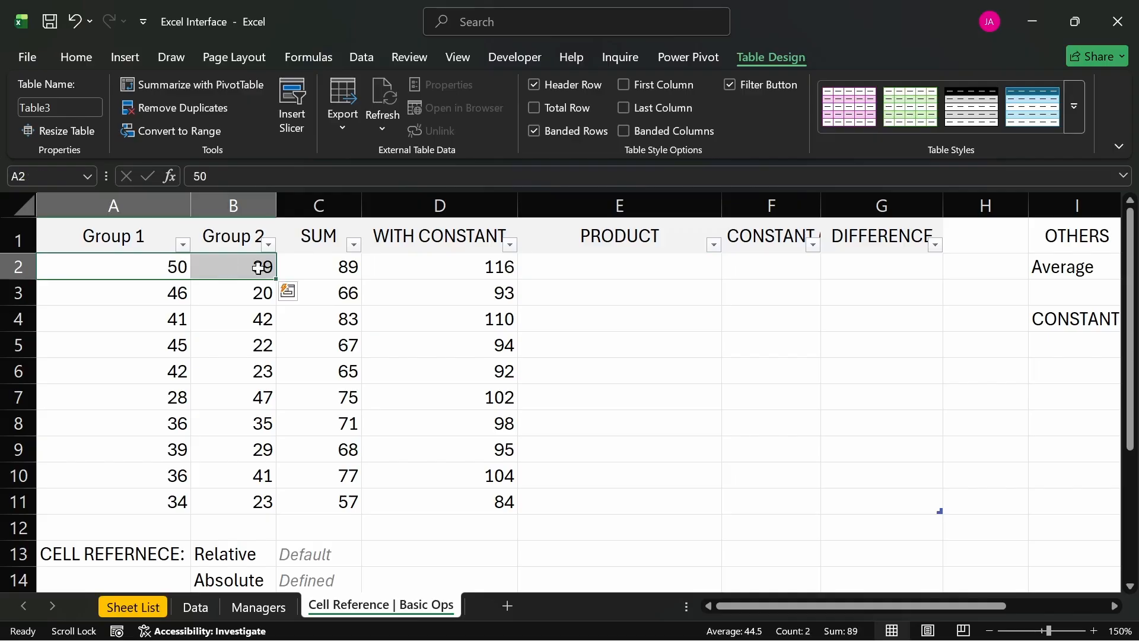
{"action": "left_click", "coordinate": [634, 269]}
{"action": "type", "text": "="}
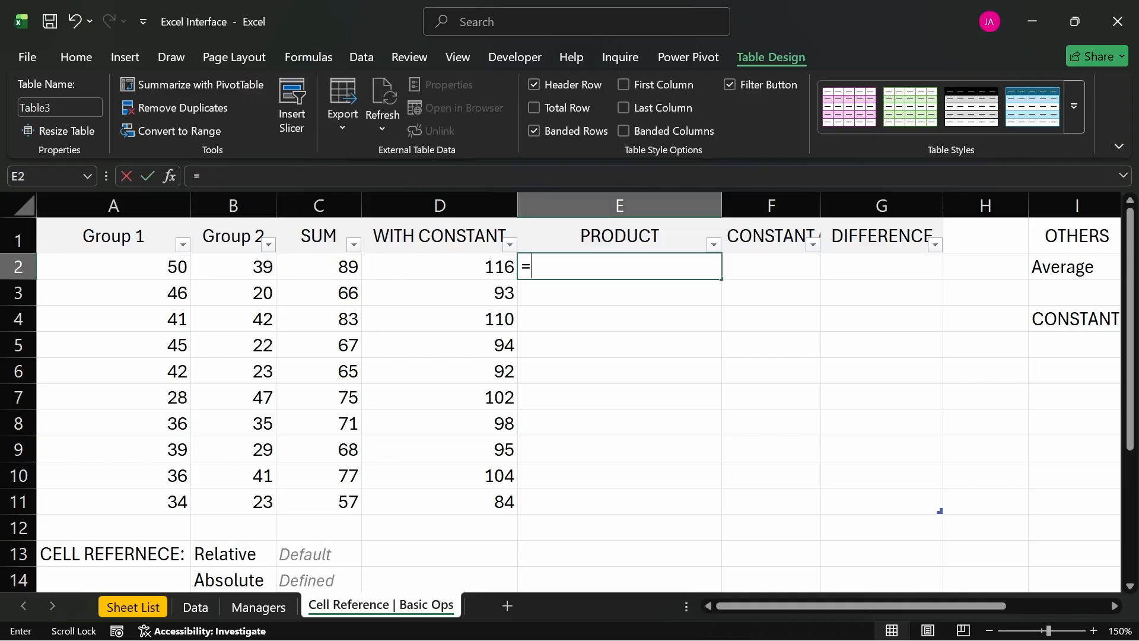
{"action": "left_click", "coordinate": [178, 270]}
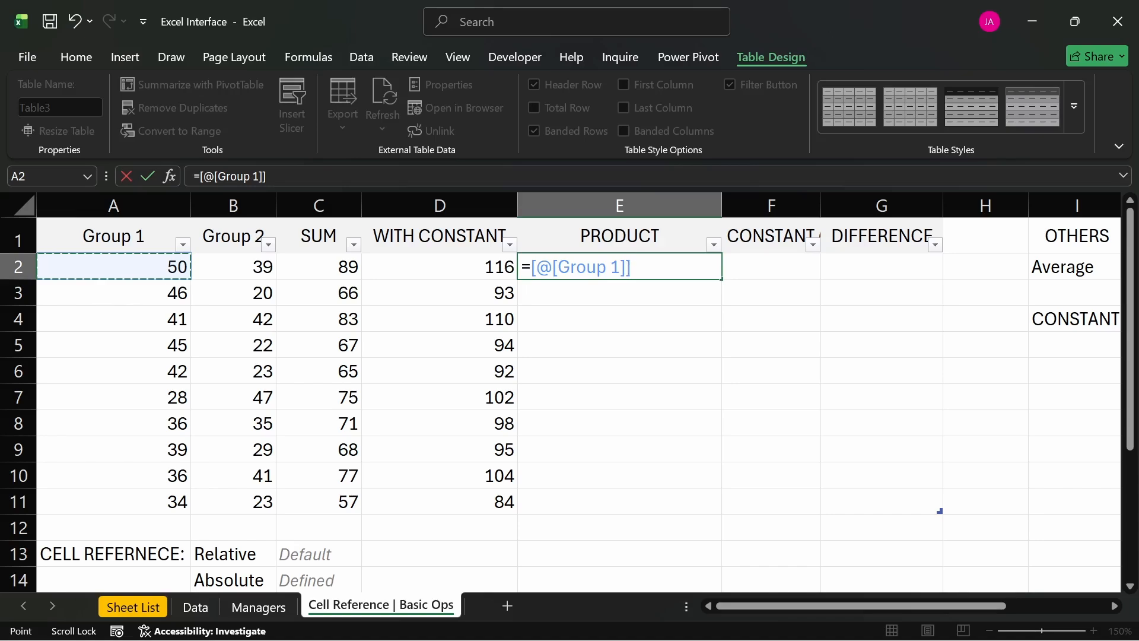
{"action": "type", "text": "*"}
{"action": "left_click", "coordinate": [249, 271]}
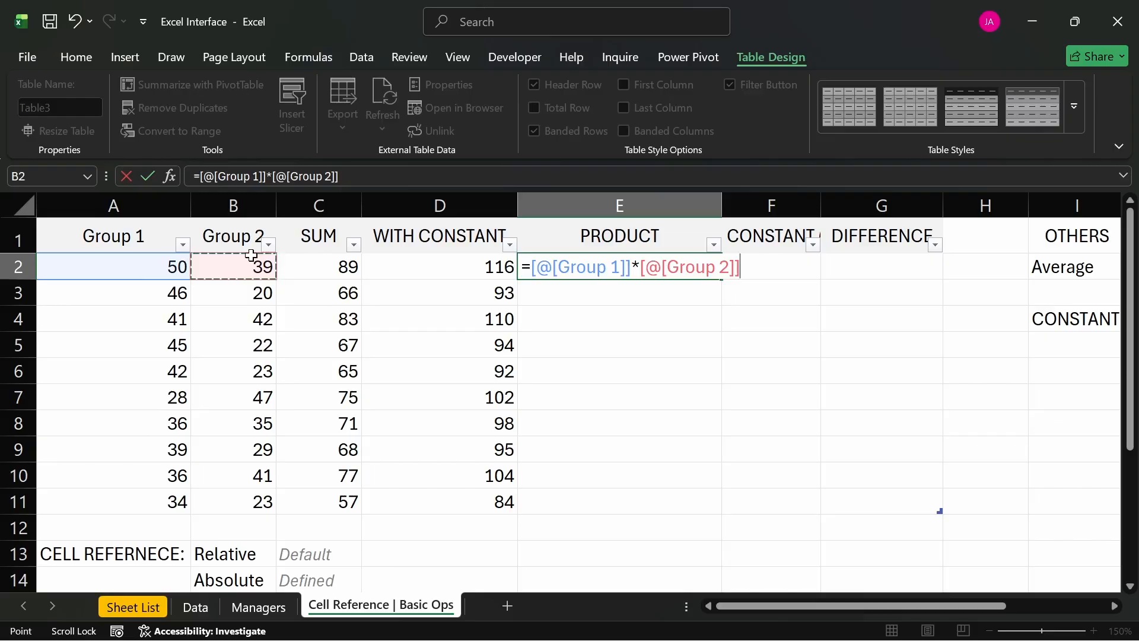
{"action": "key", "text": "Return"}
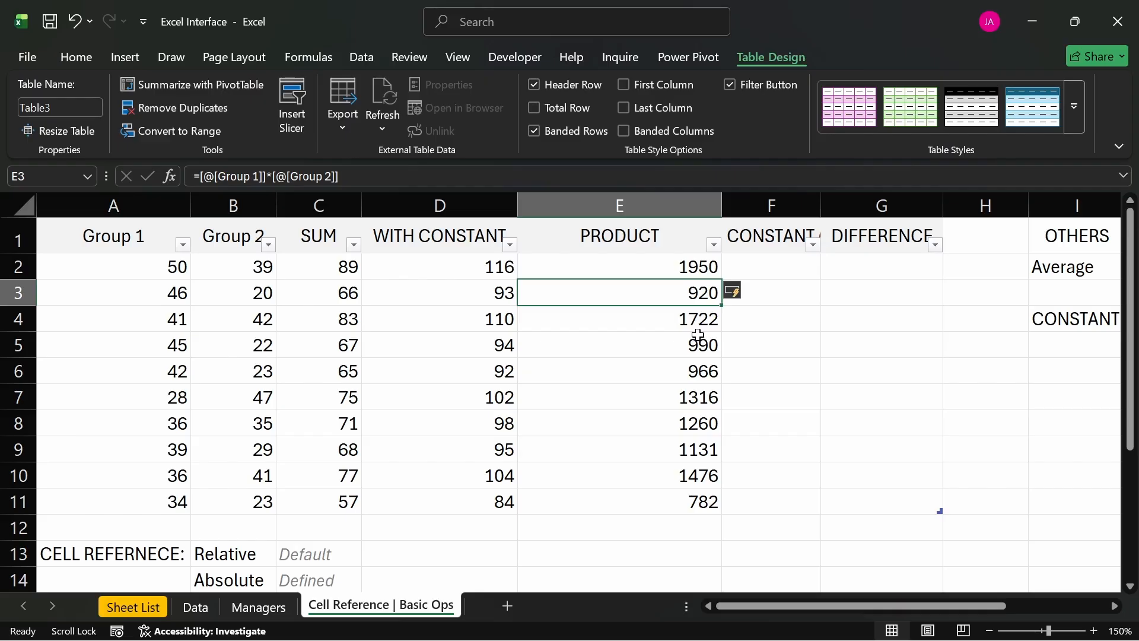
- Review the structured column references used in E2's PRODUCT formula
{"action": "left_click", "coordinate": [645, 268]}
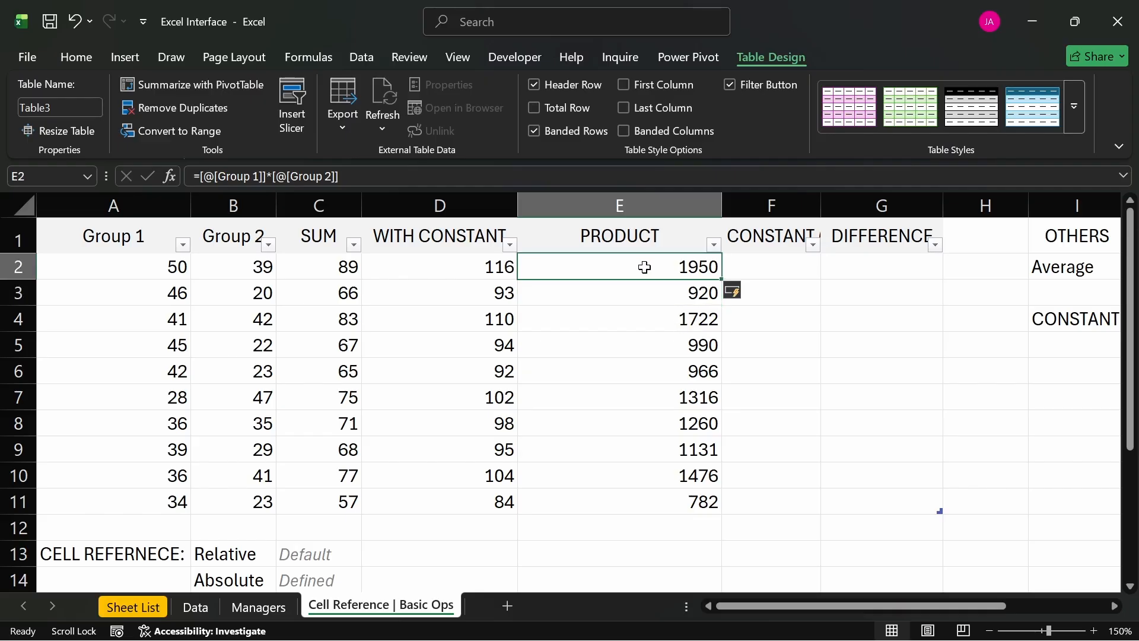
{"action": "double_click", "coordinate": [645, 268]}
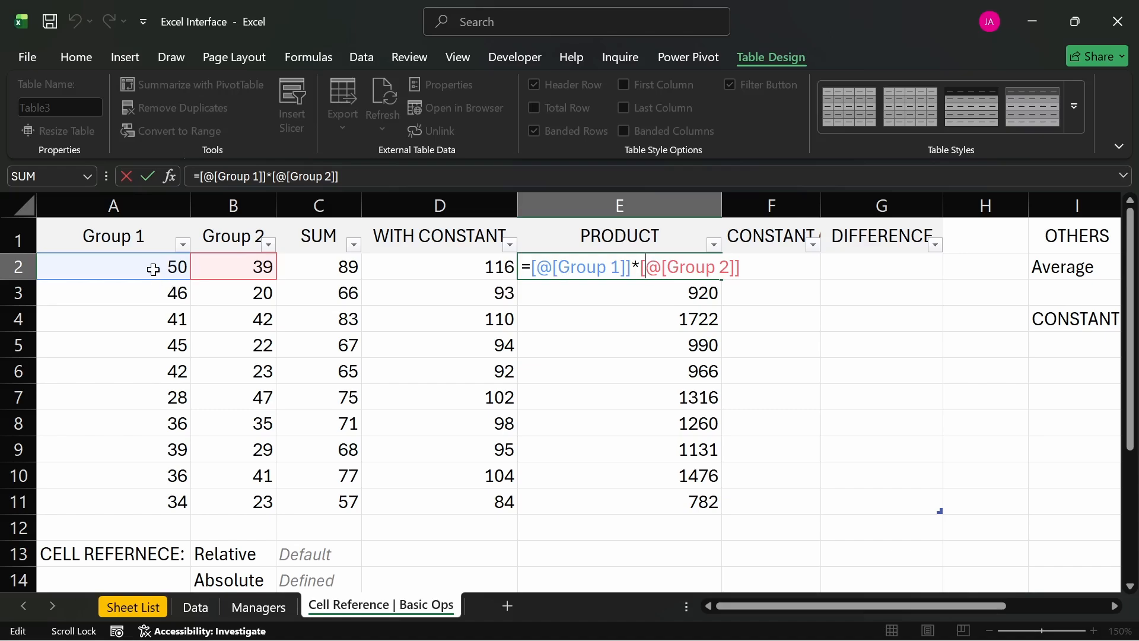
{"action": "key", "text": "Return"}
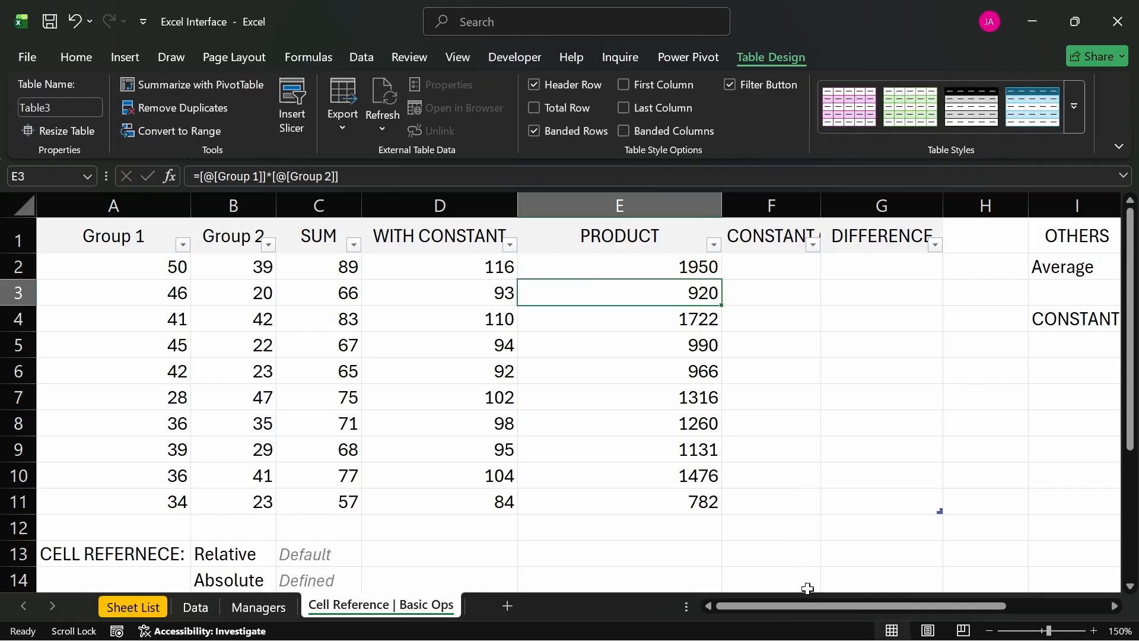
{"action": "left_click_drag", "start_coordinate": [816, 607], "coordinate": [860, 608]}
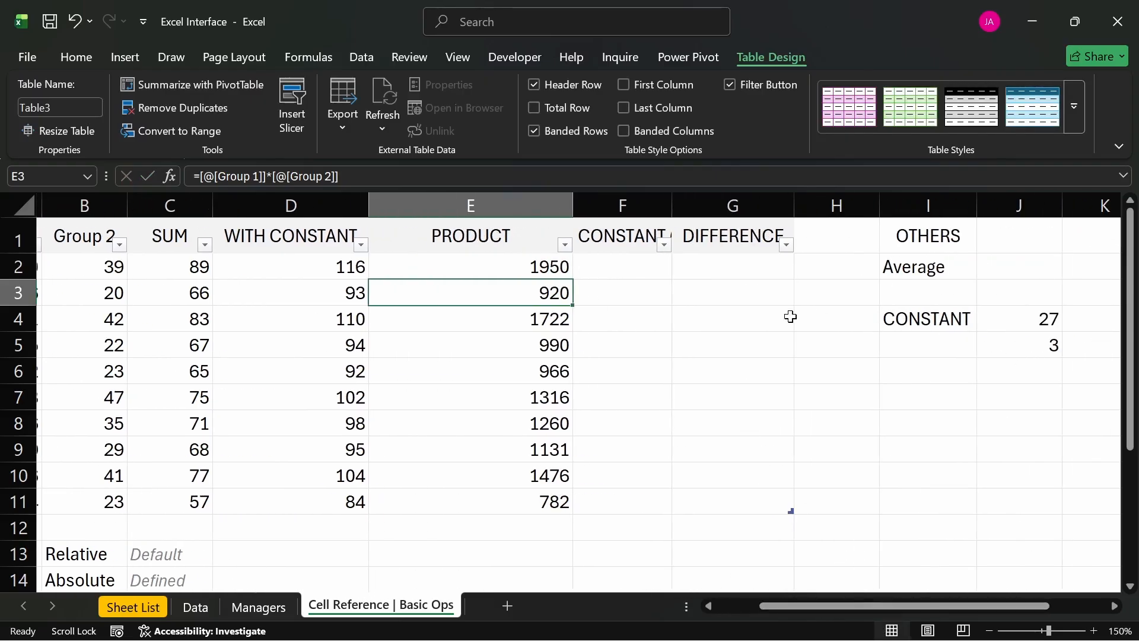
{"action": "left_click", "coordinate": [606, 266]}
{"action": "type", "text": "="}
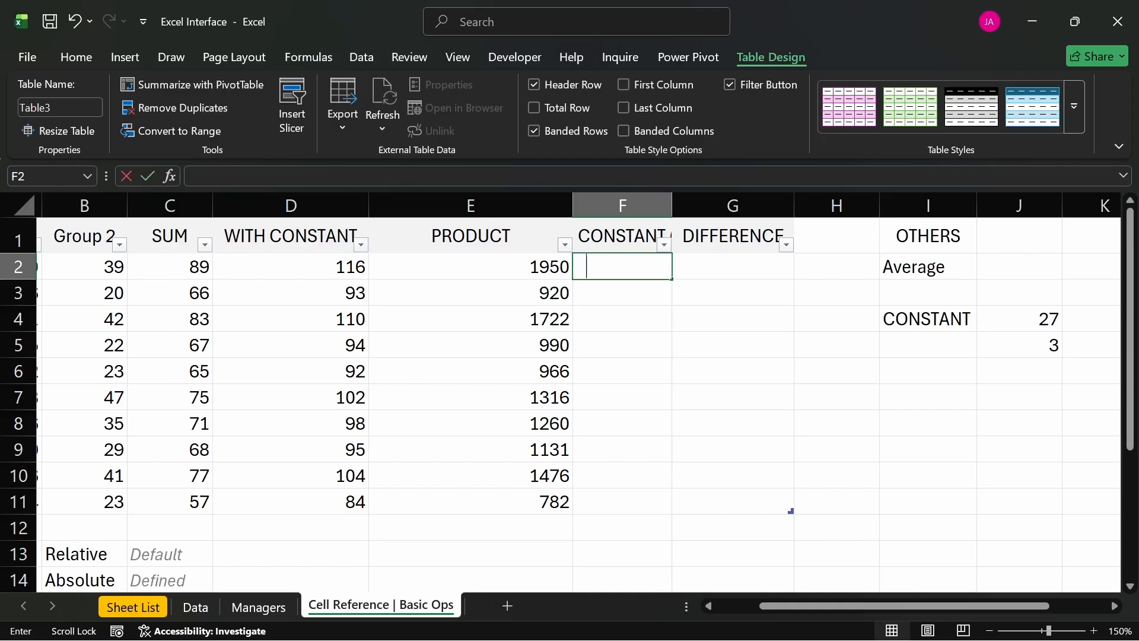
{"action": "left_click", "coordinate": [521, 267]}
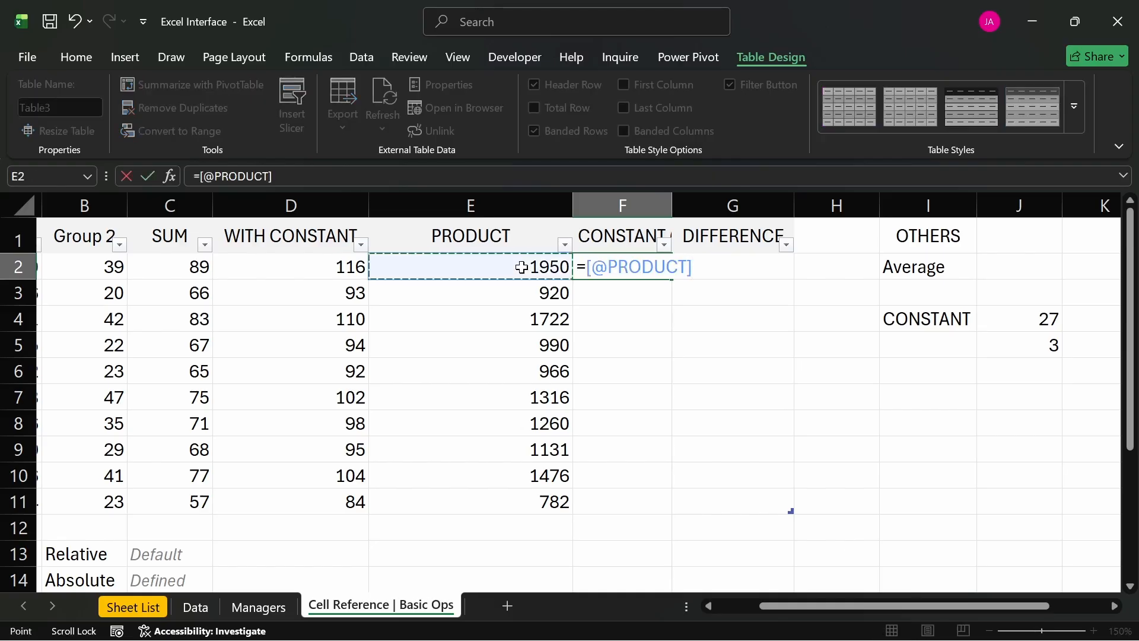
{"action": "type", "text": "*"}
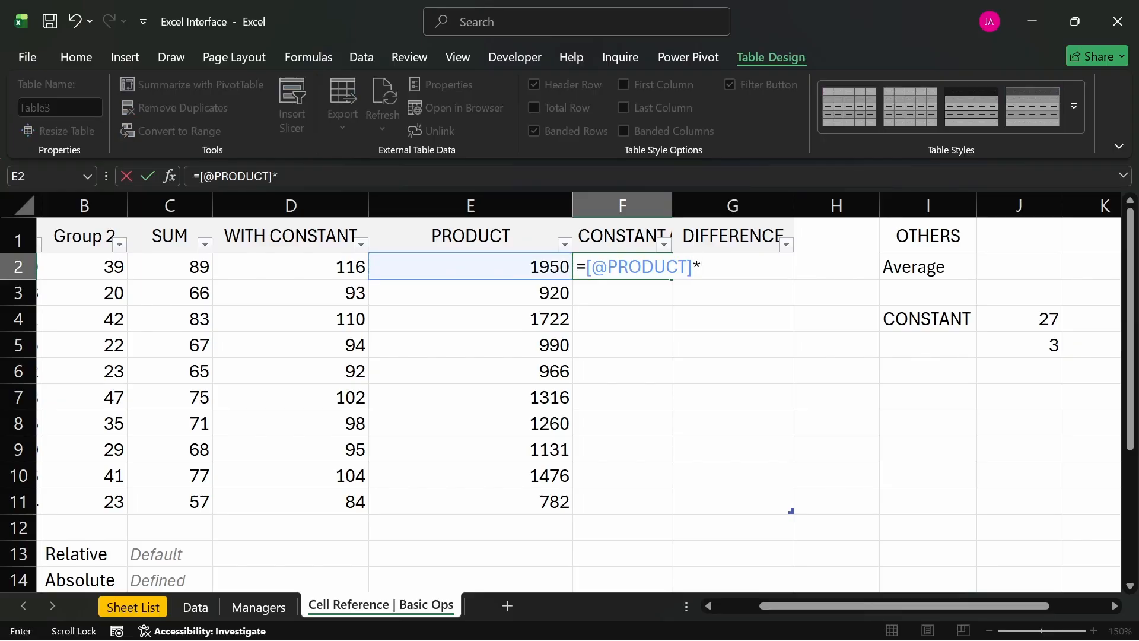
{"action": "left_click", "coordinate": [1011, 344]}
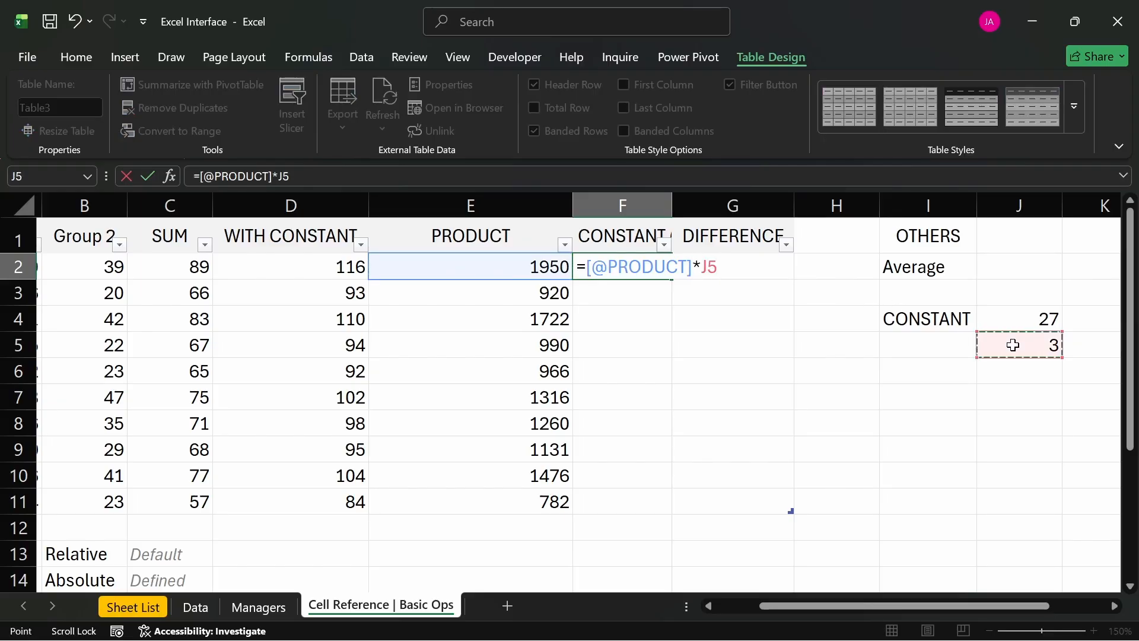
{"action": "key", "text": "Return"}
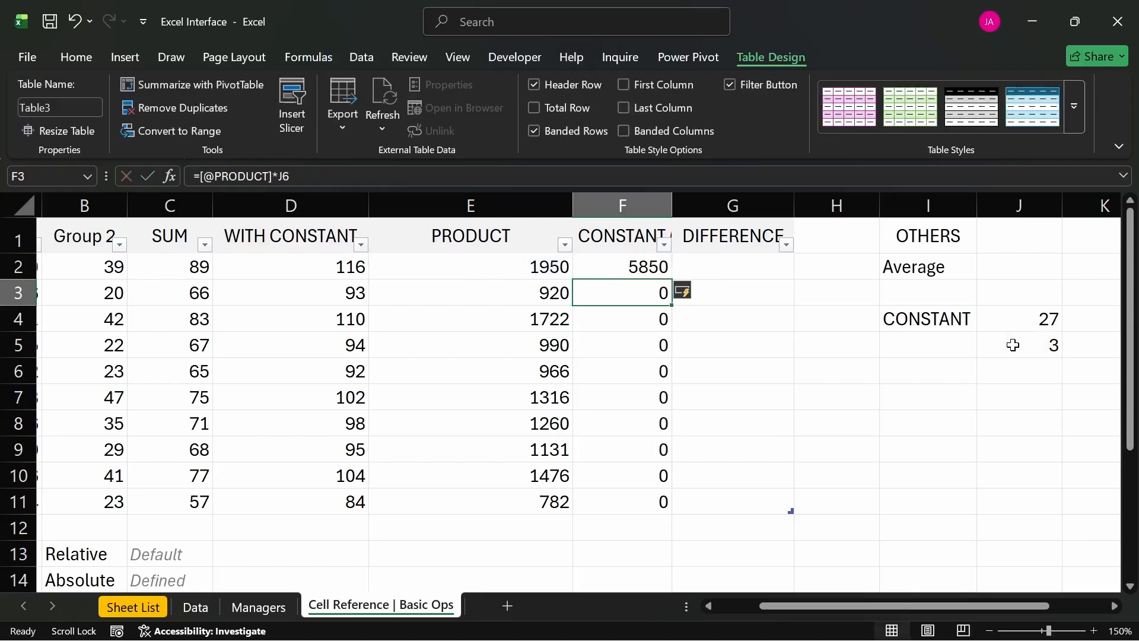
- Compare the constant references in the formulas of F2 and F3, and check J6 and the remaining rows down to F11
{"action": "left_click", "coordinate": [630, 265]}
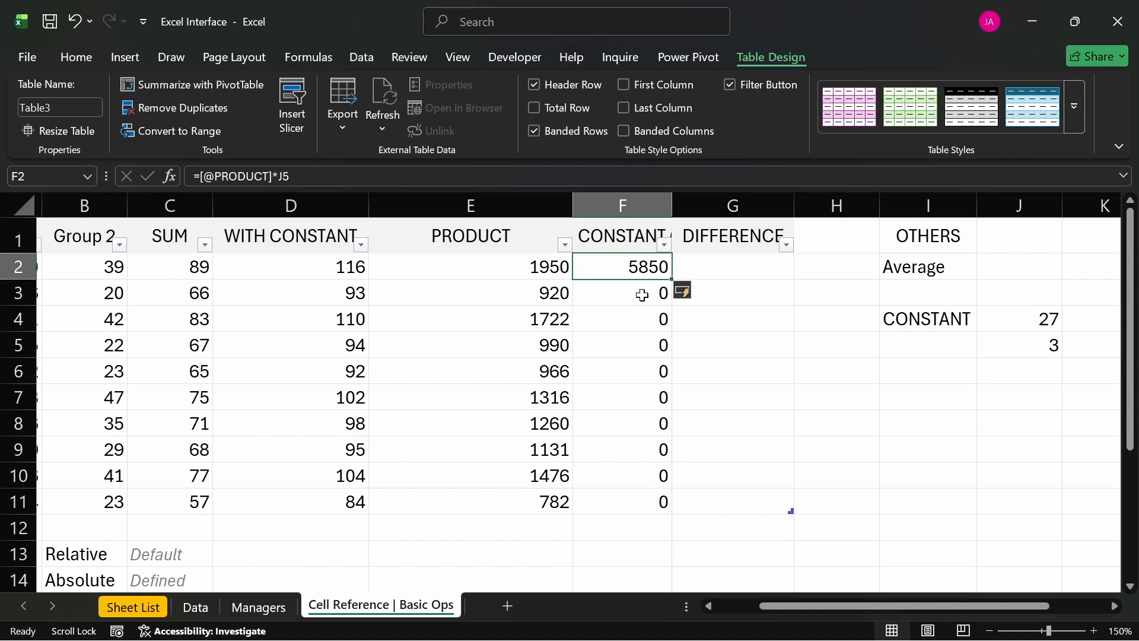
{"action": "double_click", "coordinate": [642, 294]}
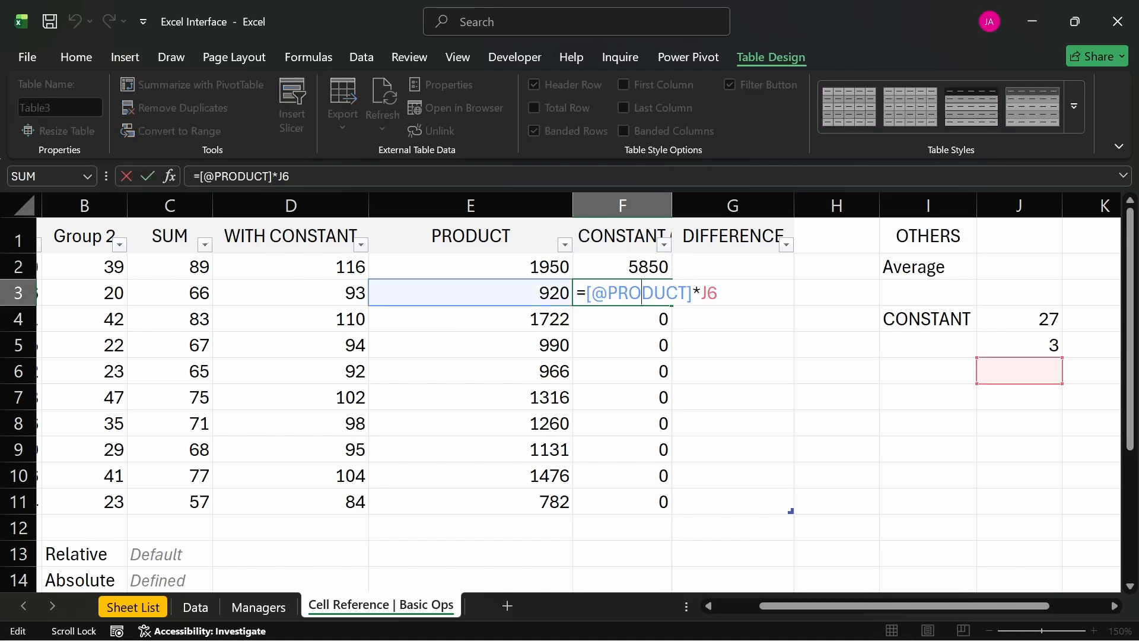
{"action": "key", "text": "Return"}
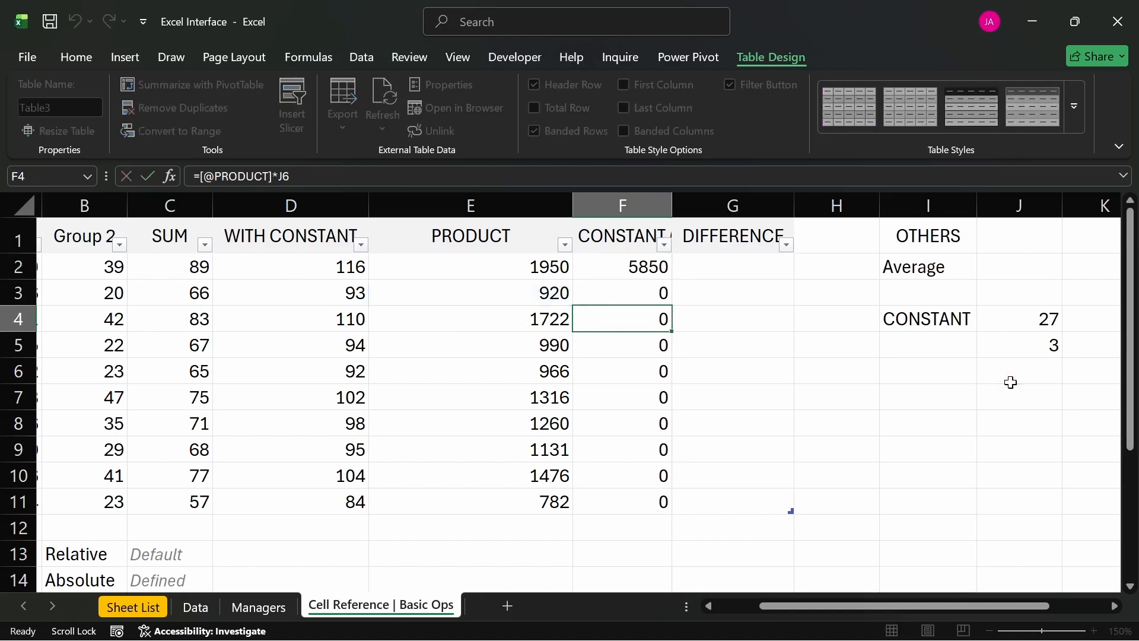
{"action": "left_click", "coordinate": [1012, 370]}
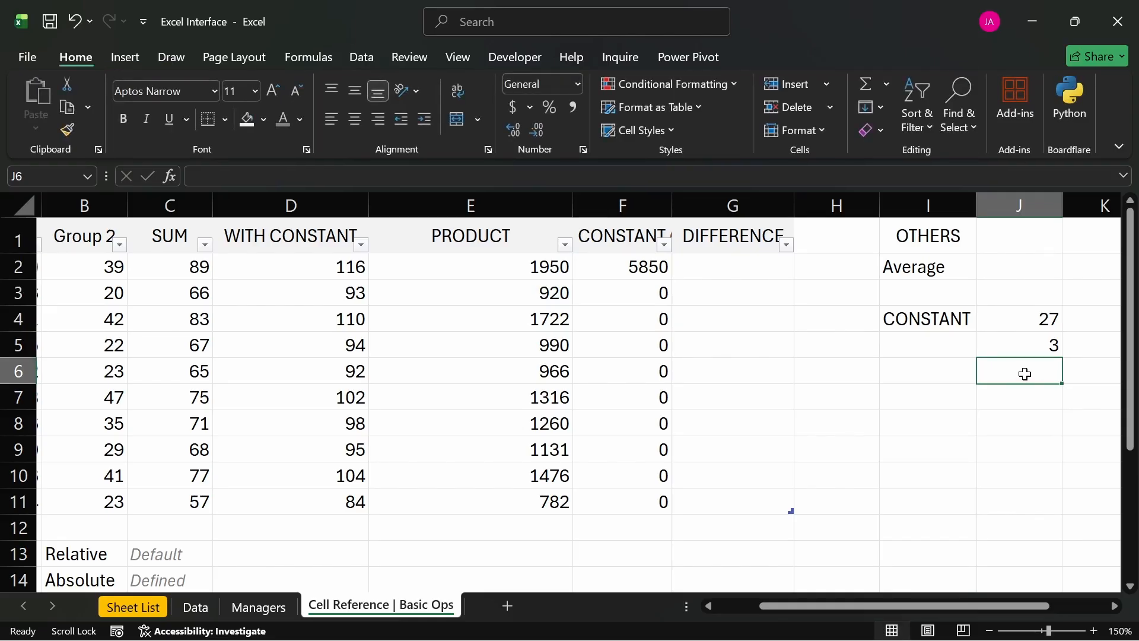
{"action": "left_click", "coordinate": [630, 294]}
{"action": "left_click_drag", "start_coordinate": [641, 318], "coordinate": [656, 504]}
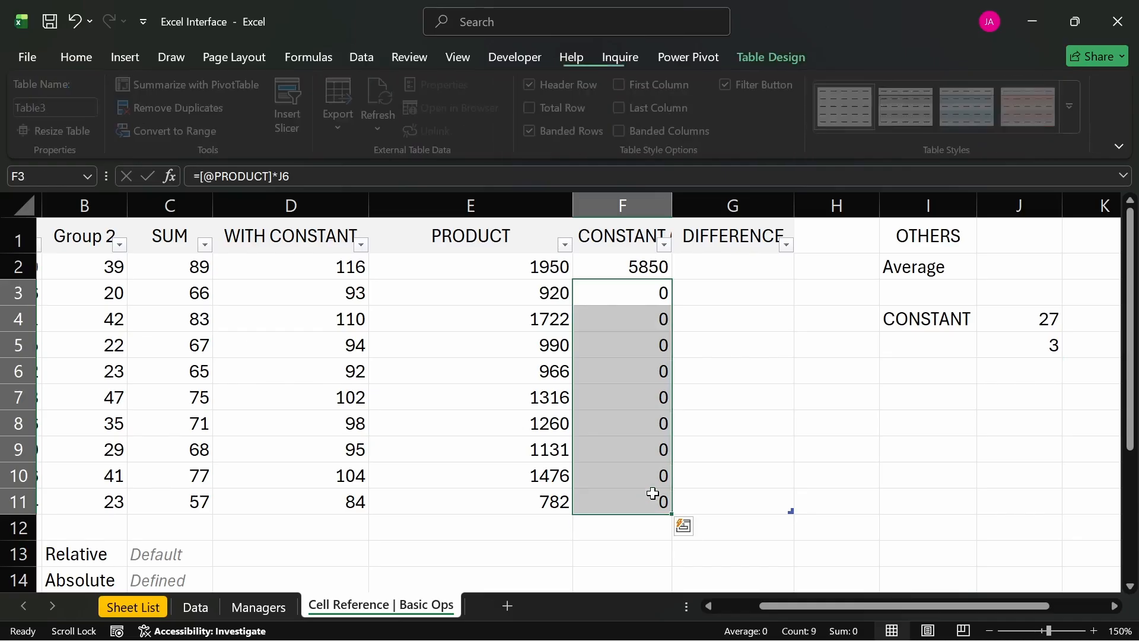
{"action": "left_click", "coordinate": [633, 291]}
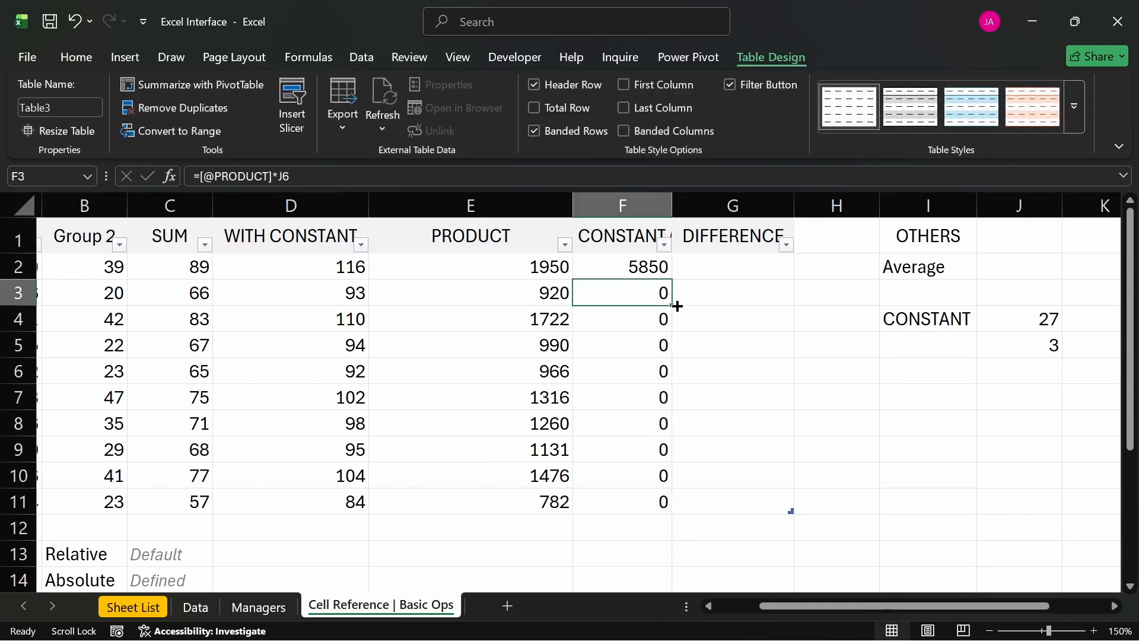
{"action": "left_click", "coordinate": [639, 269]}
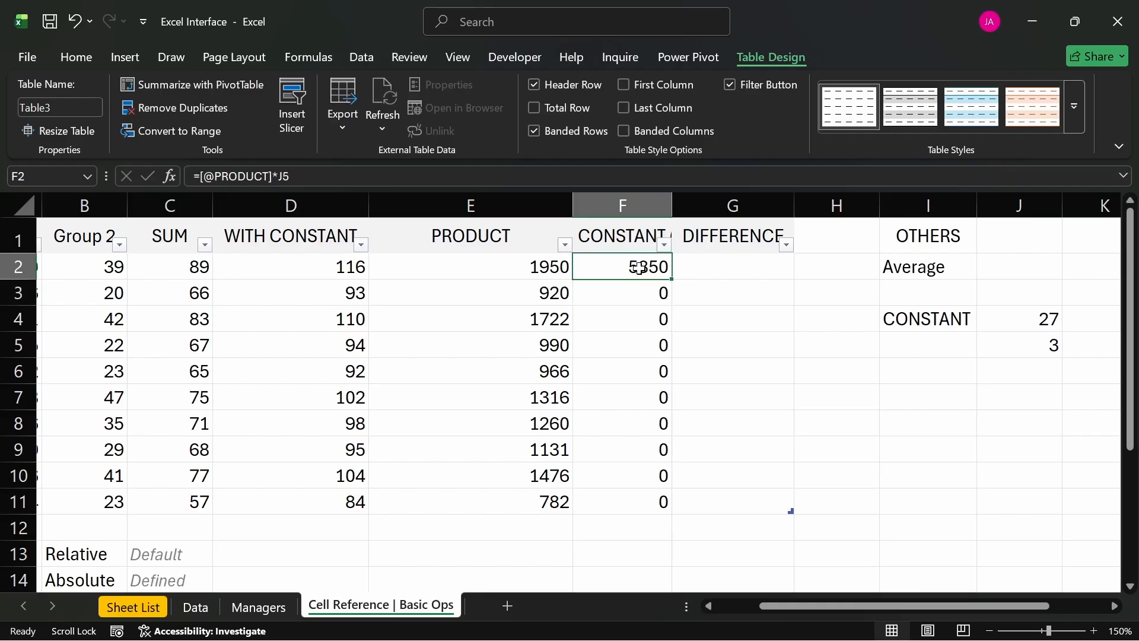
{"action": "double_click", "coordinate": [639, 269]}
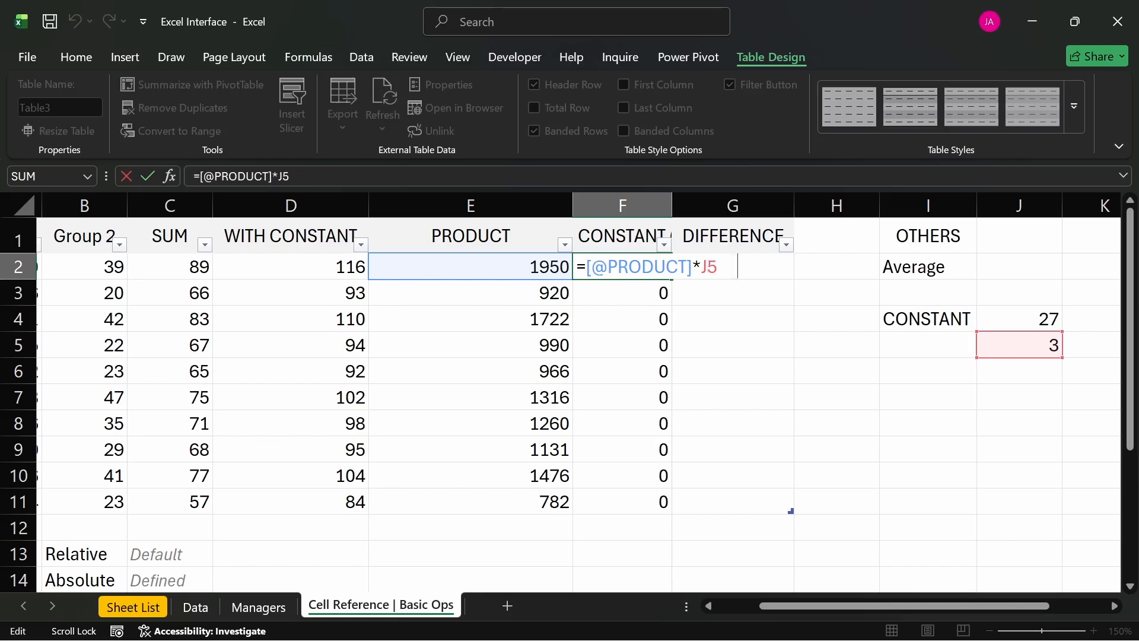
{"action": "key", "text": "F4"}
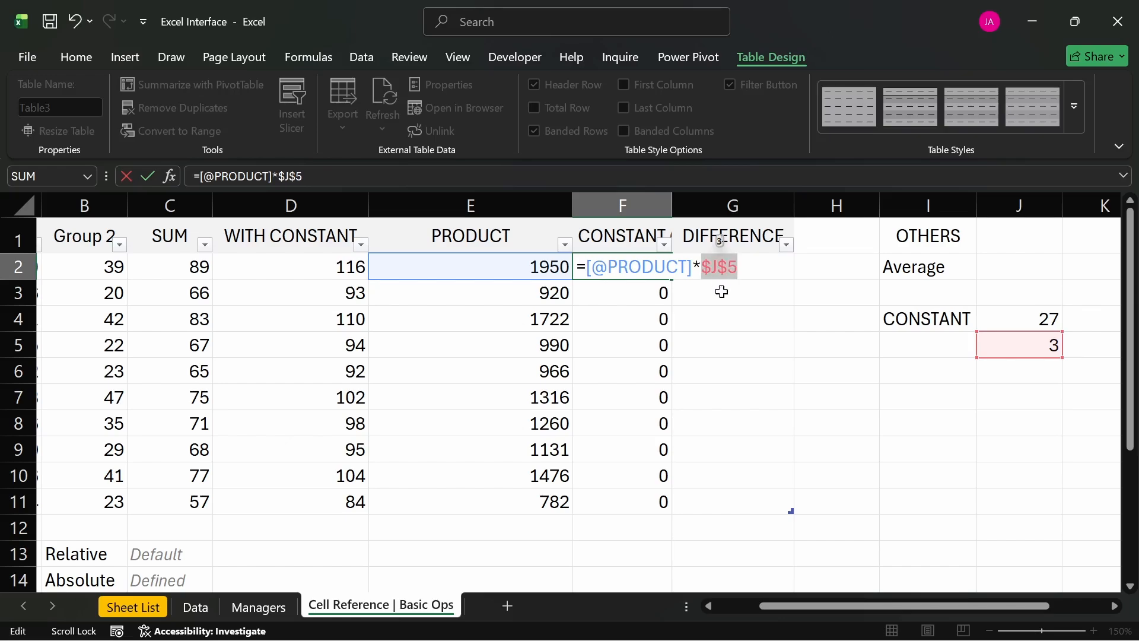
{"action": "key", "text": "Escape"}
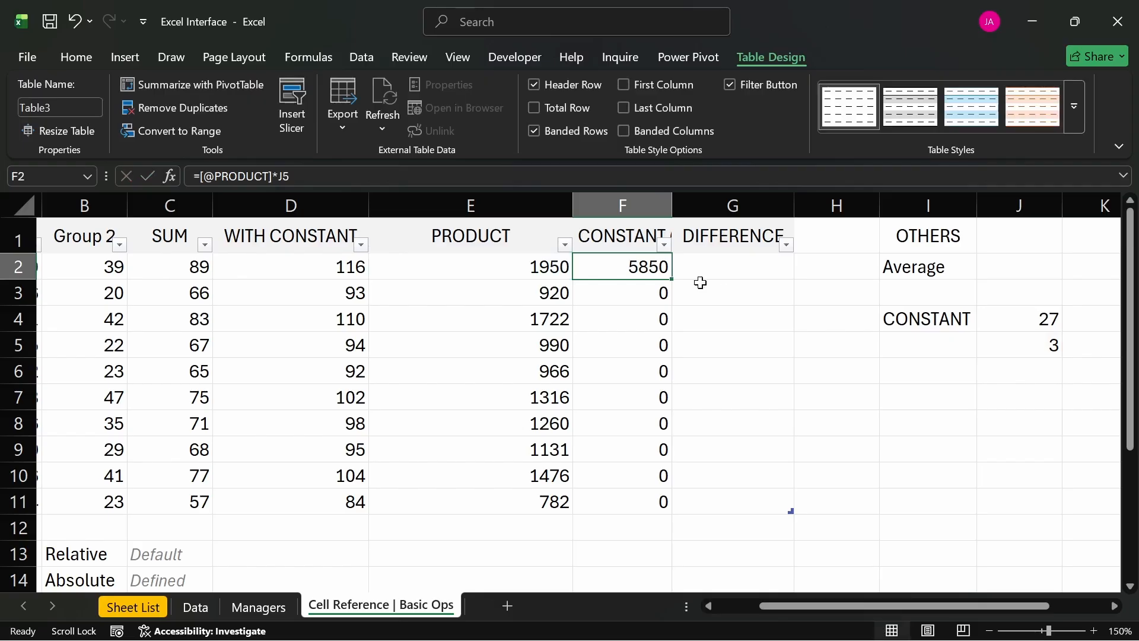
{"action": "double_click", "coordinate": [627, 266]}
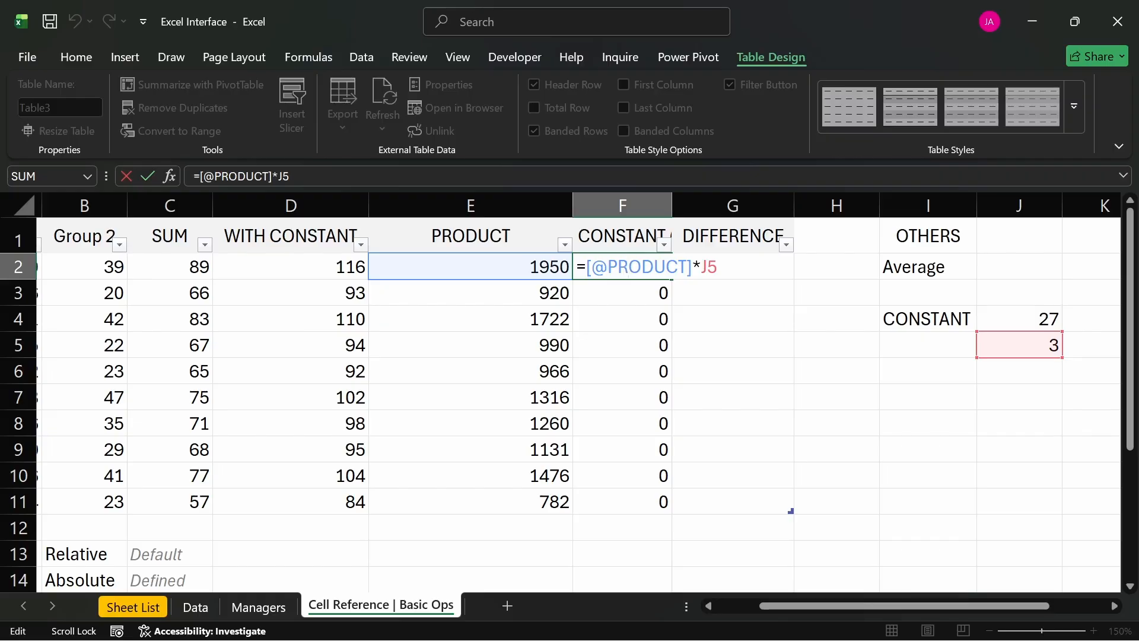
{"action": "left_click", "coordinate": [707, 267]}
{"action": "key", "text": "Left"}
{"action": "key", "text": "F4"}
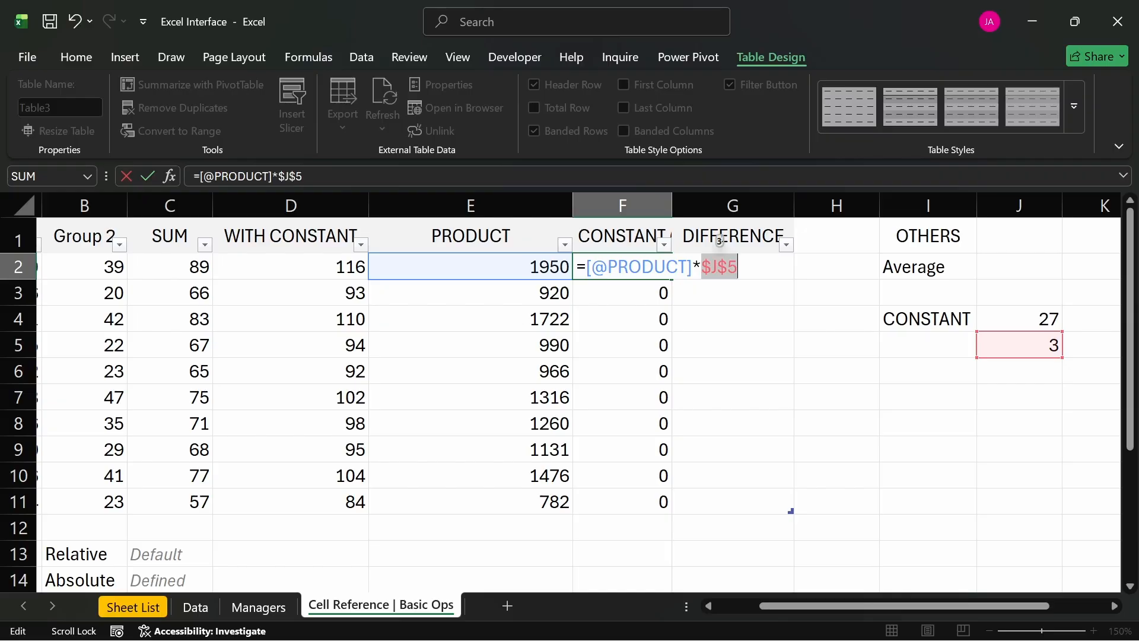
{"action": "key", "text": "Return"}
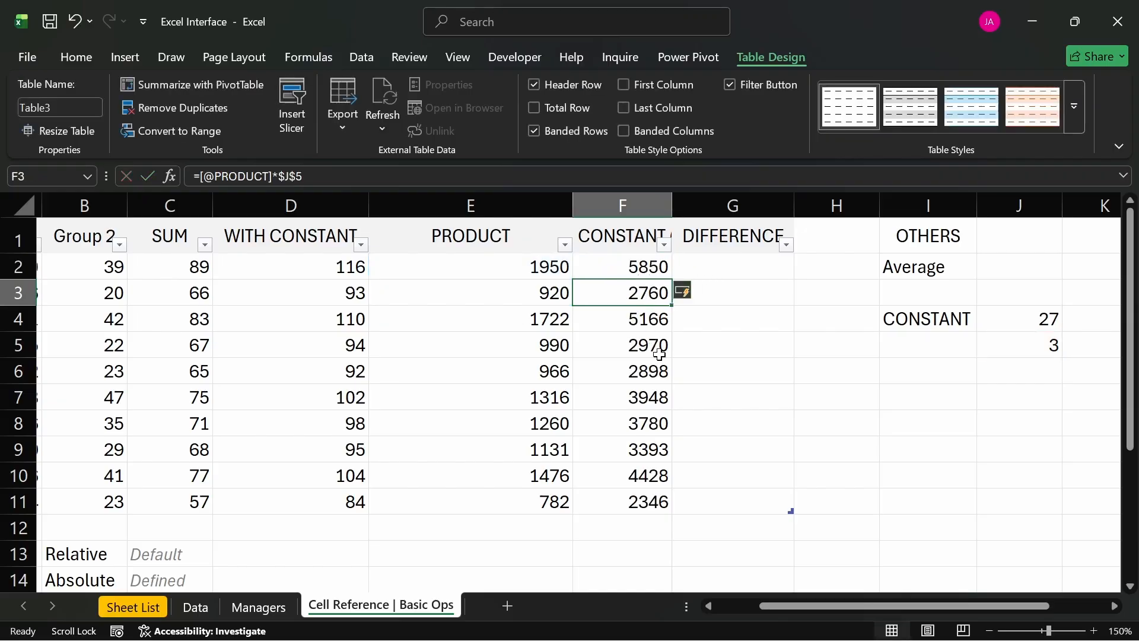
{"action": "left_click", "coordinate": [648, 272]}
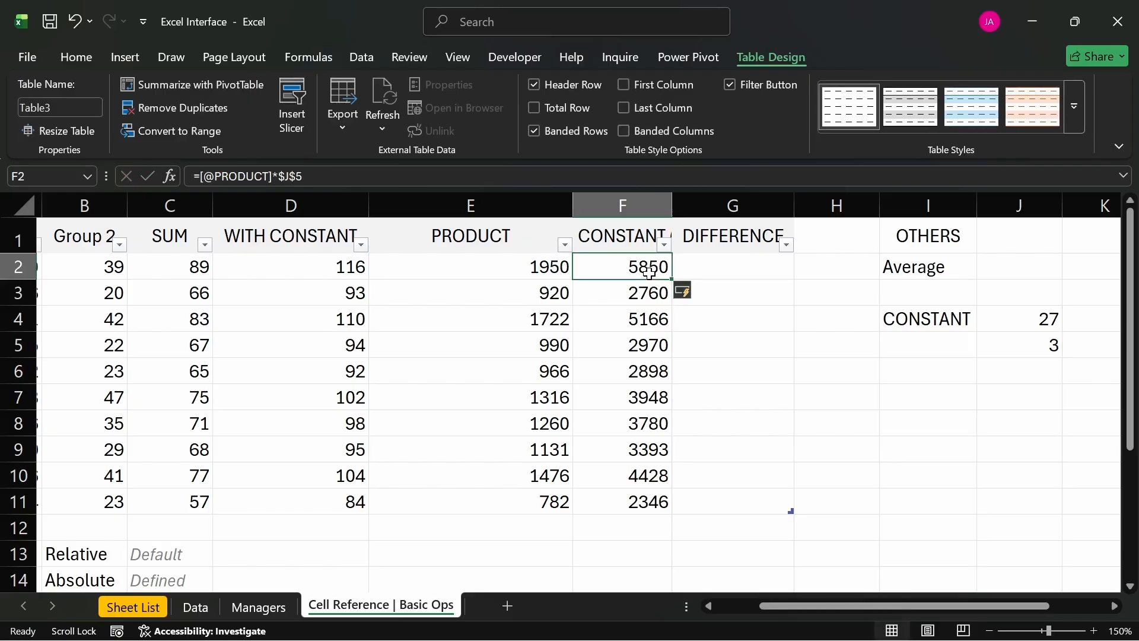
{"action": "double_click", "coordinate": [649, 272]}
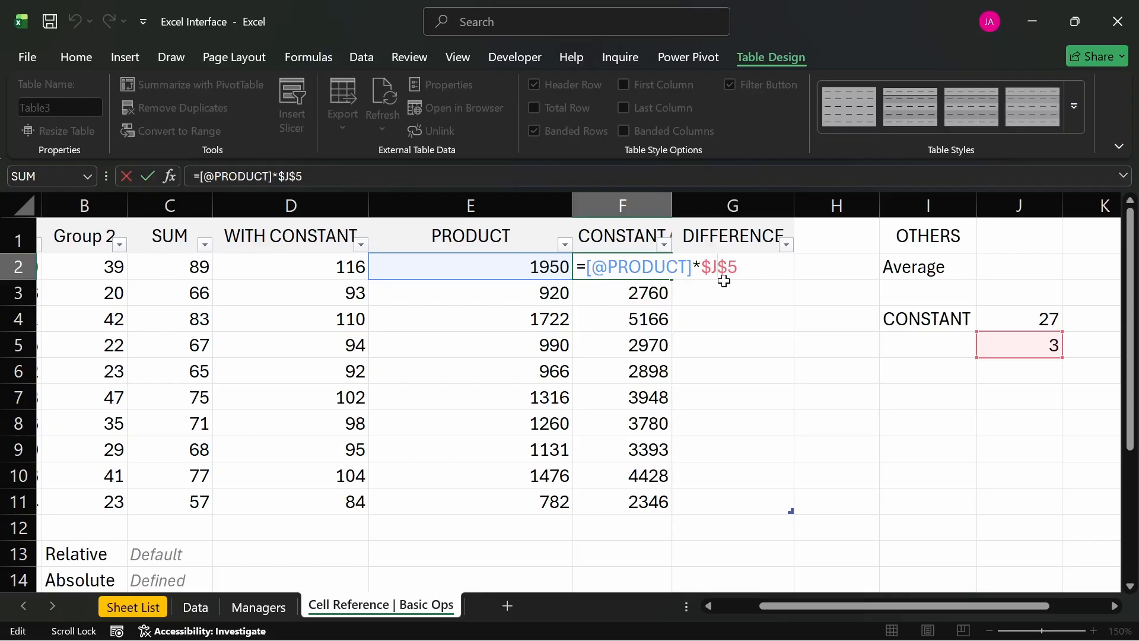
{"action": "key", "text": "F4"}
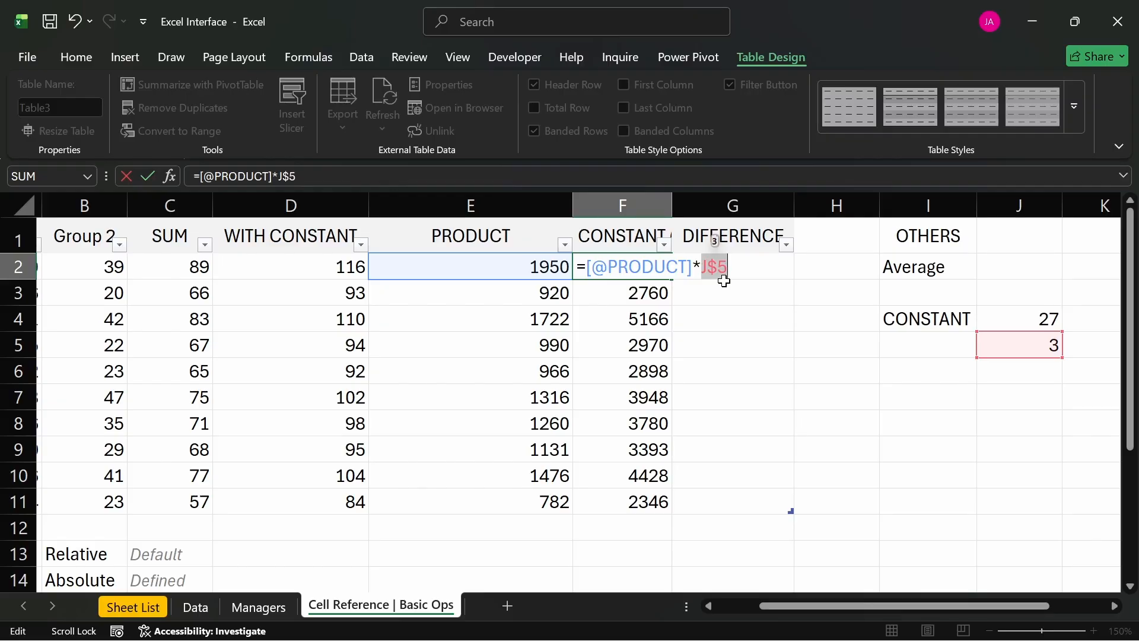
{"action": "key", "text": "F4"}
{"action": "key", "text": "F4"}
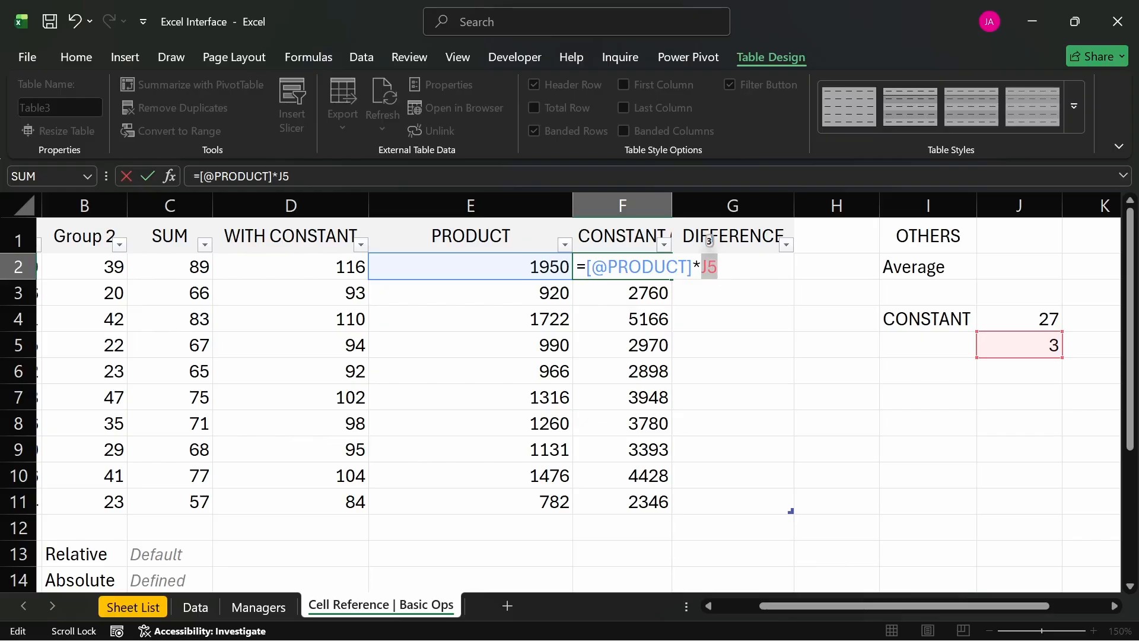
{"action": "key", "text": "Right"}
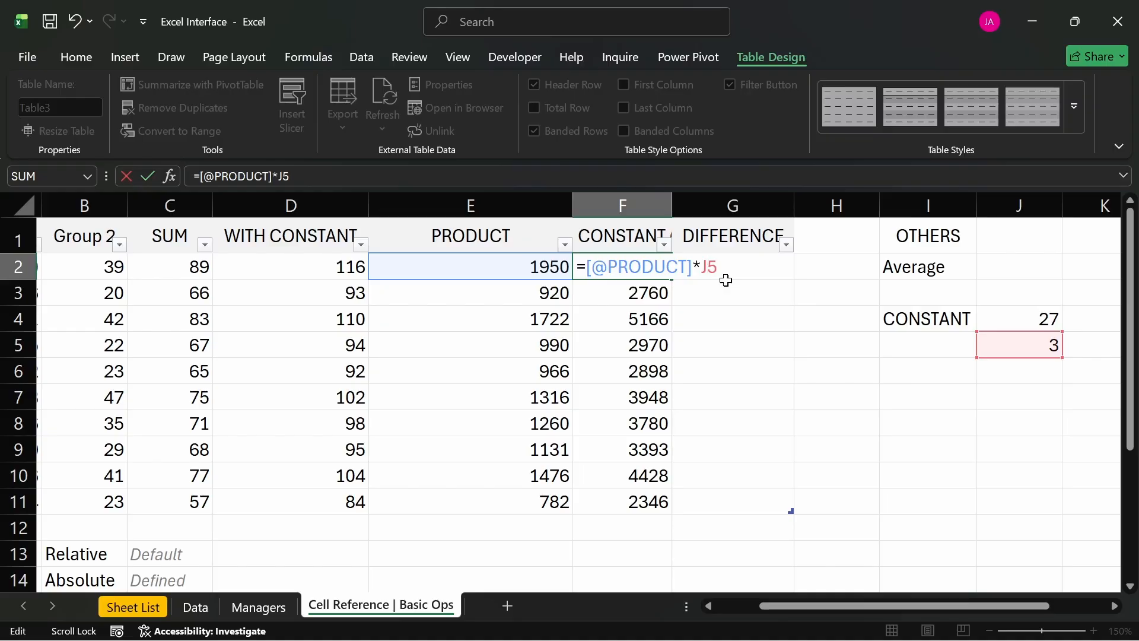
{"action": "key", "text": "F4"}
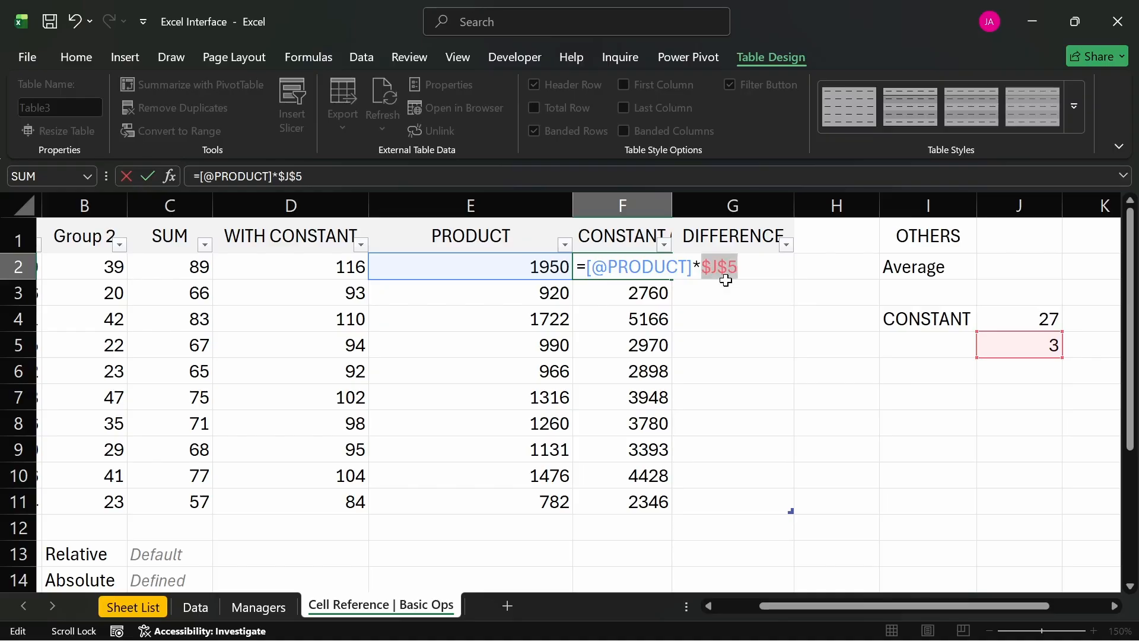
{"action": "key", "text": "F4"}
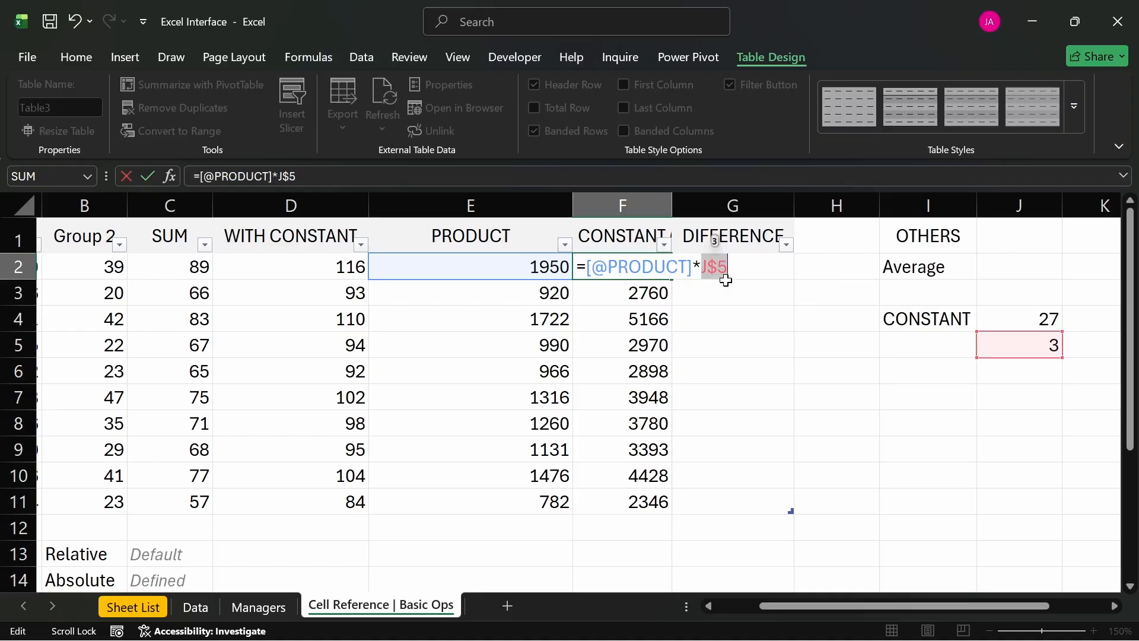
{"action": "left_click", "coordinate": [725, 272]}
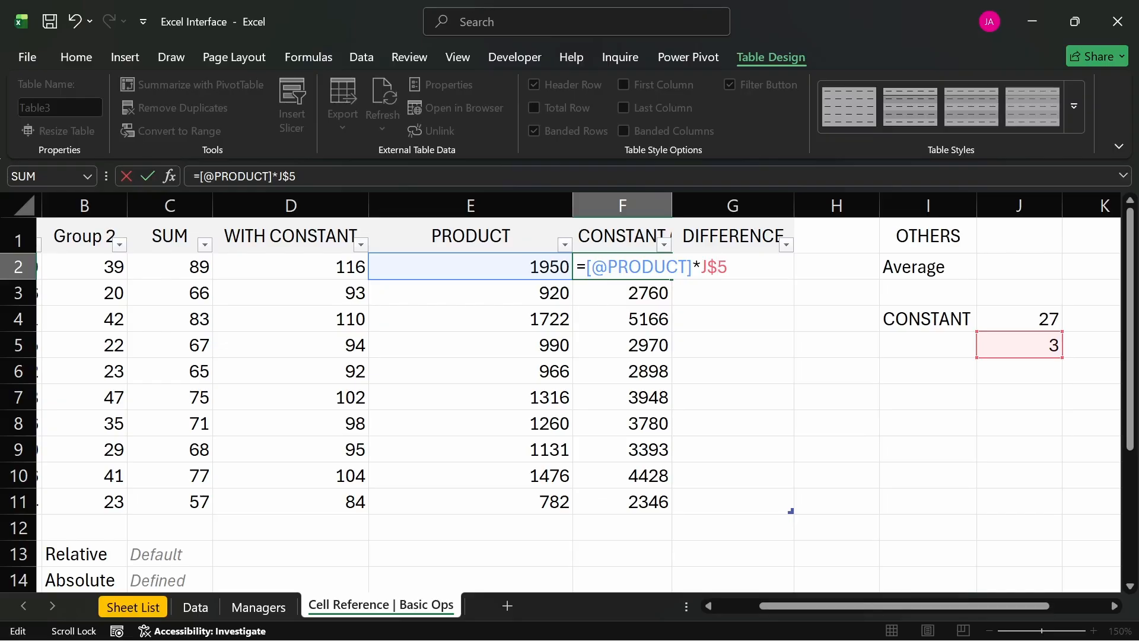
{"action": "key", "text": "Return"}
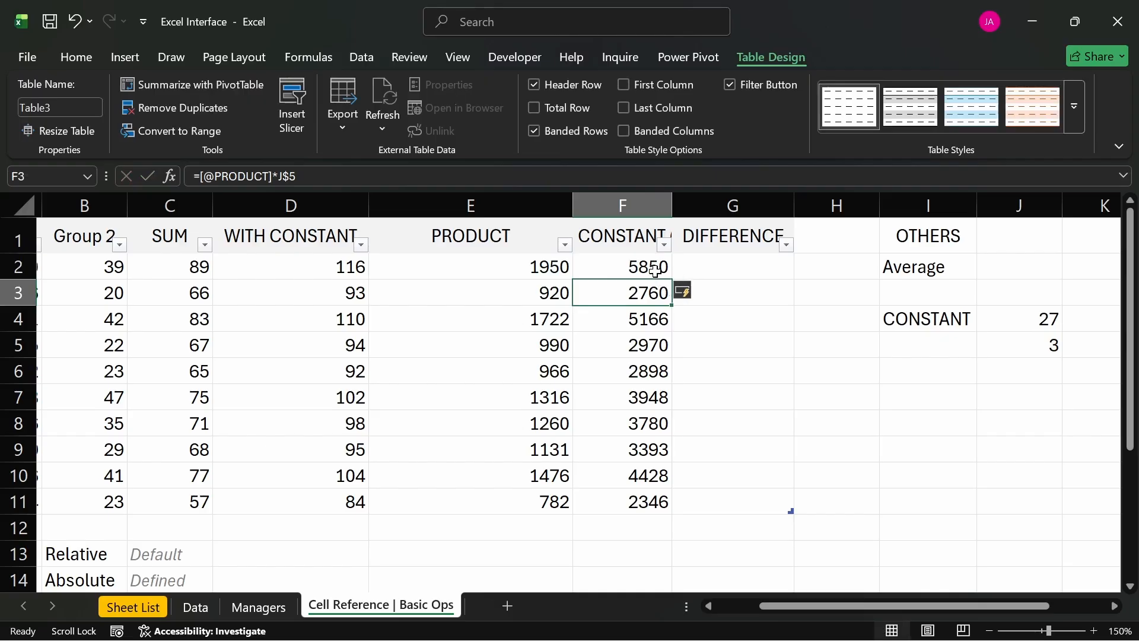
- Check which constant cell the formulas in F4, F9 and F11 refer to
{"action": "double_click", "coordinate": [654, 318]}
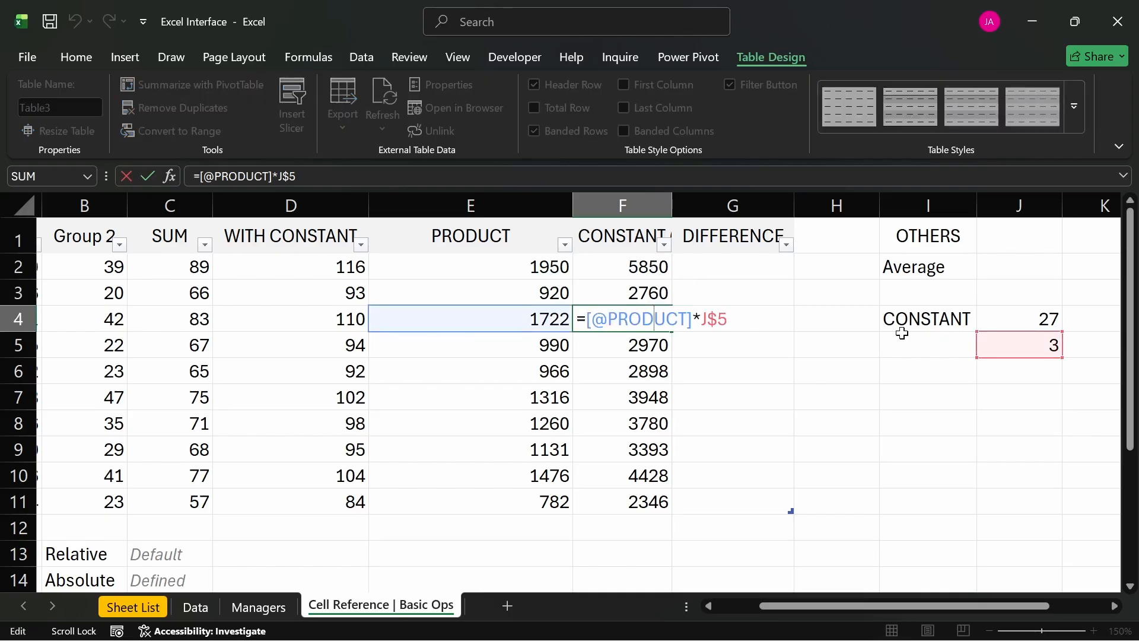
{"action": "key", "text": "Return"}
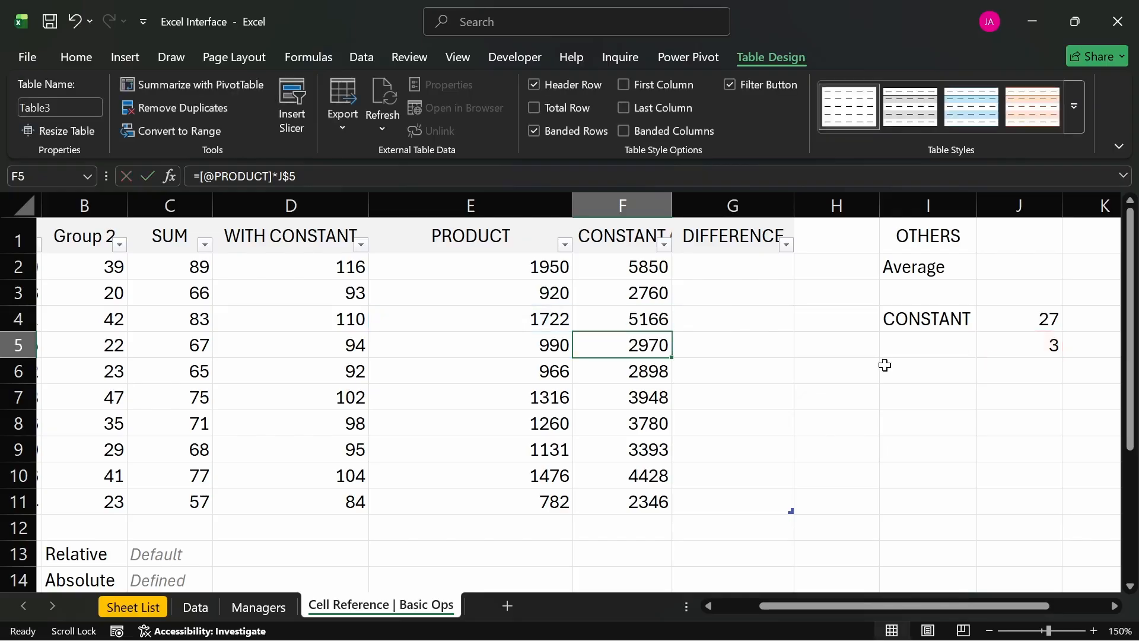
{"action": "double_click", "coordinate": [655, 449]}
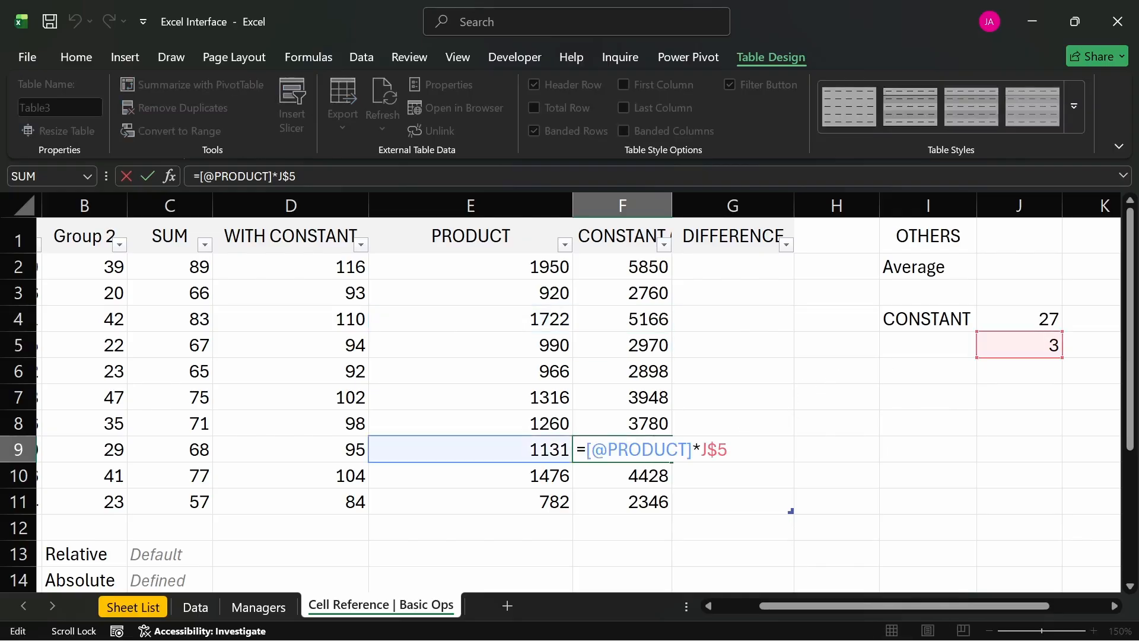
{"action": "left_click", "coordinate": [656, 473]}
{"action": "left_click", "coordinate": [642, 492]}
{"action": "double_click", "coordinate": [643, 492]}
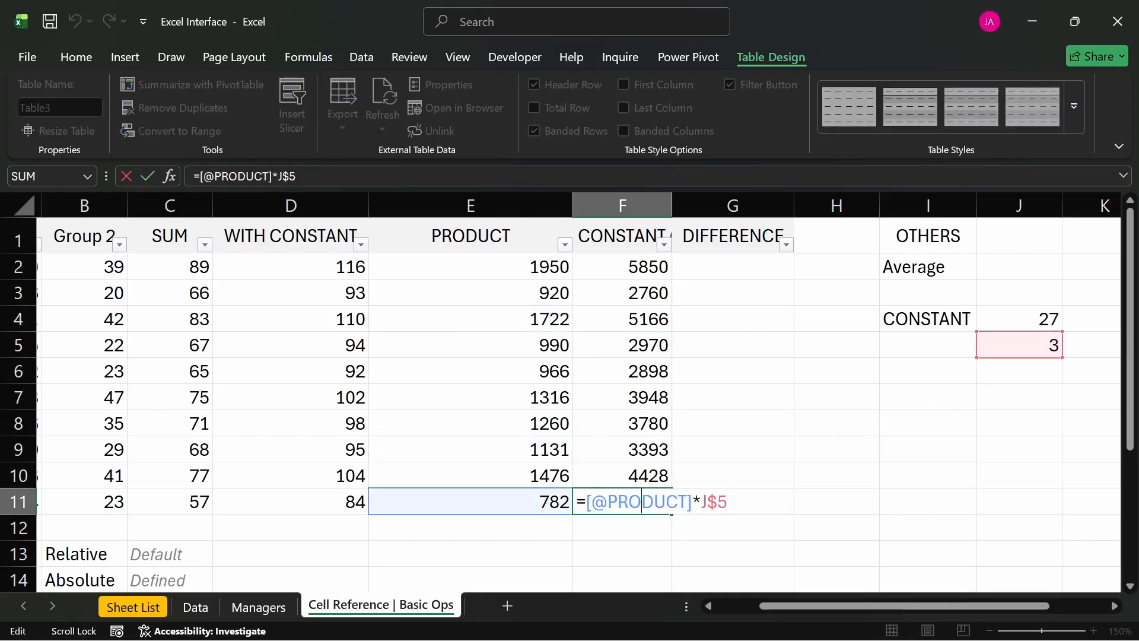
{"action": "key", "text": "Return"}
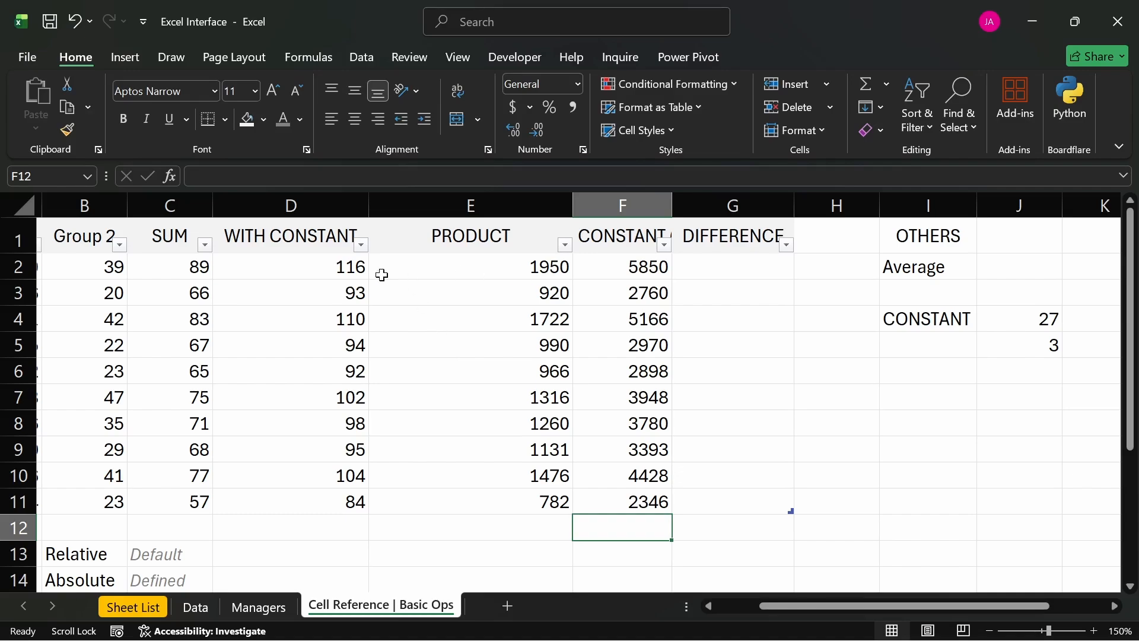
- Change the formula in D2 to =C2+J$4, locking only the constant's row, and check the formula in D10
{"action": "left_click", "coordinate": [324, 272]}
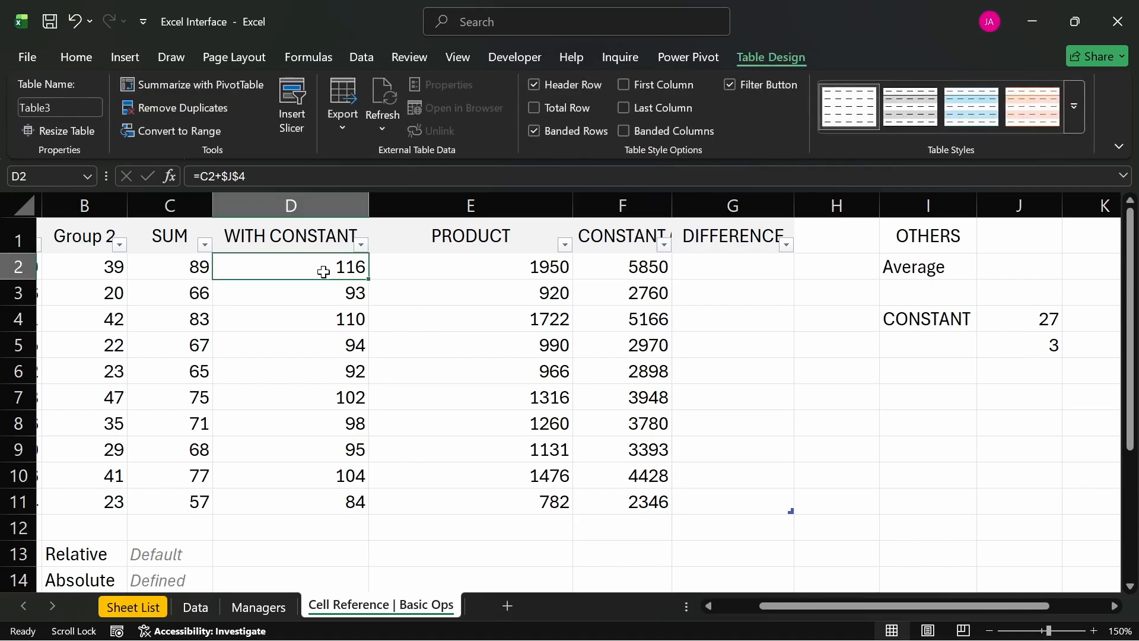
{"action": "double_click", "coordinate": [323, 272]}
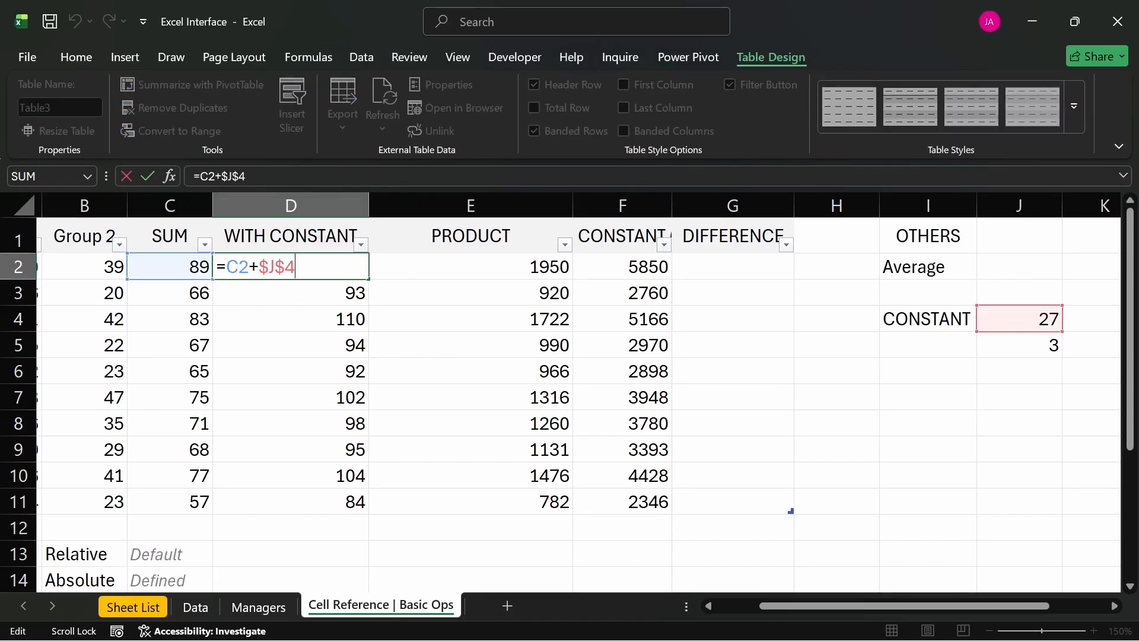
{"action": "left_click", "coordinate": [269, 267]}
{"action": "key", "text": "BackSpace"}
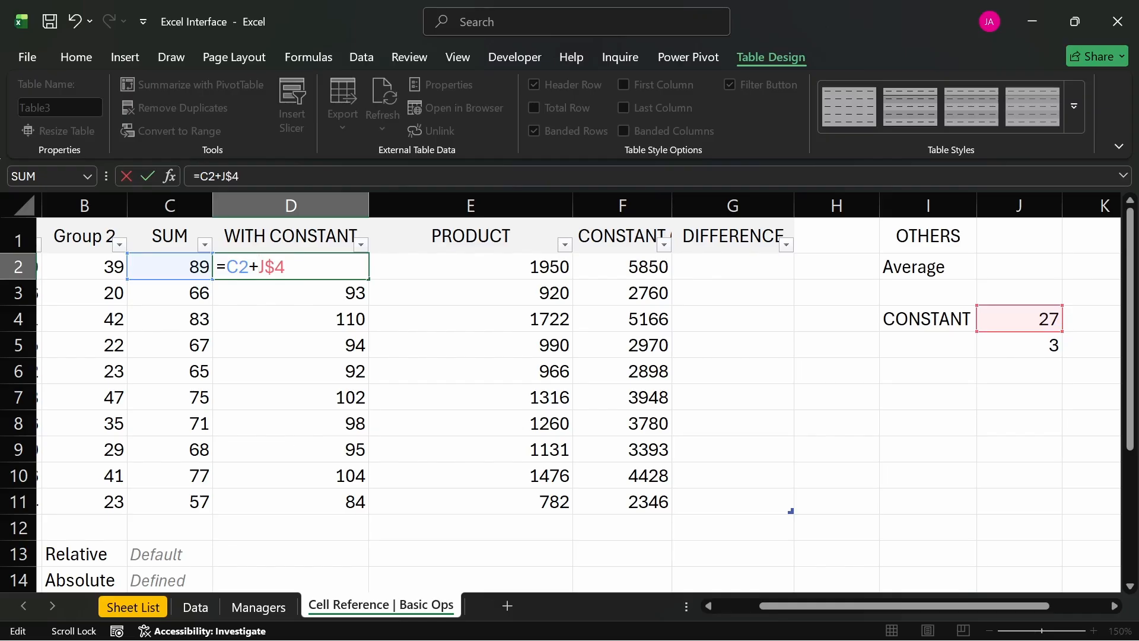
{"action": "key", "text": "Return"}
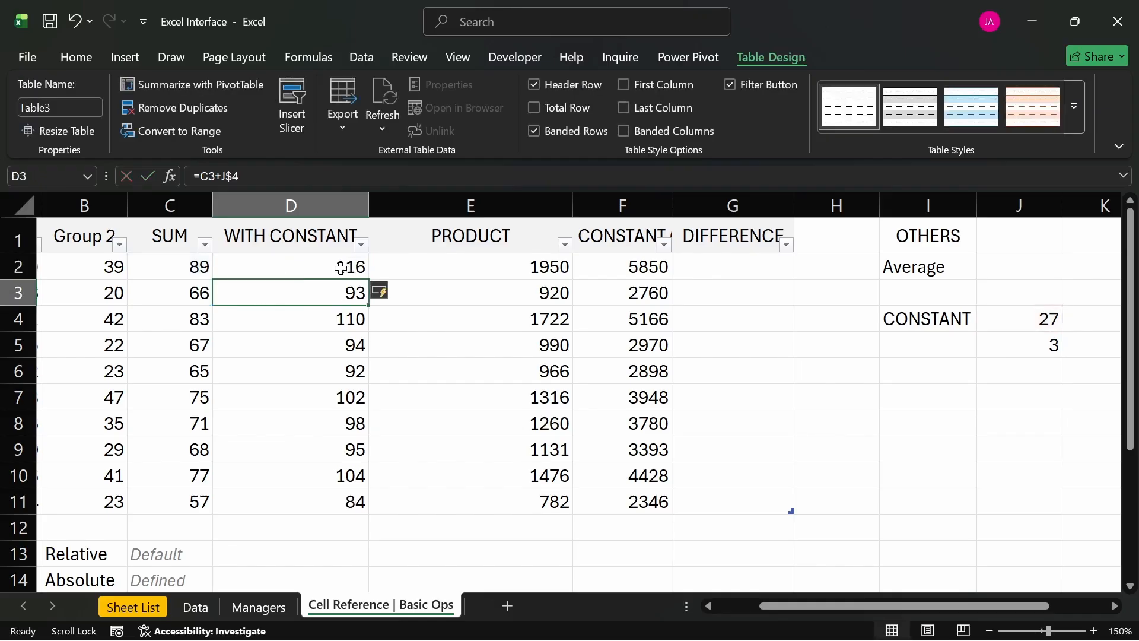
{"action": "double_click", "coordinate": [328, 470]}
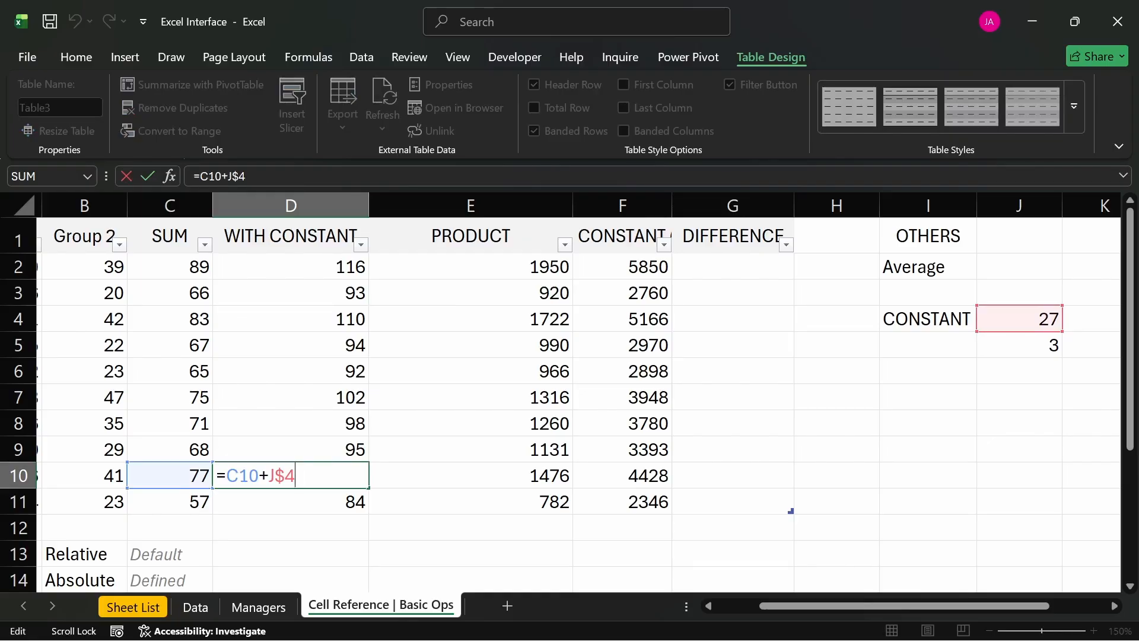
{"action": "key", "text": "Return"}
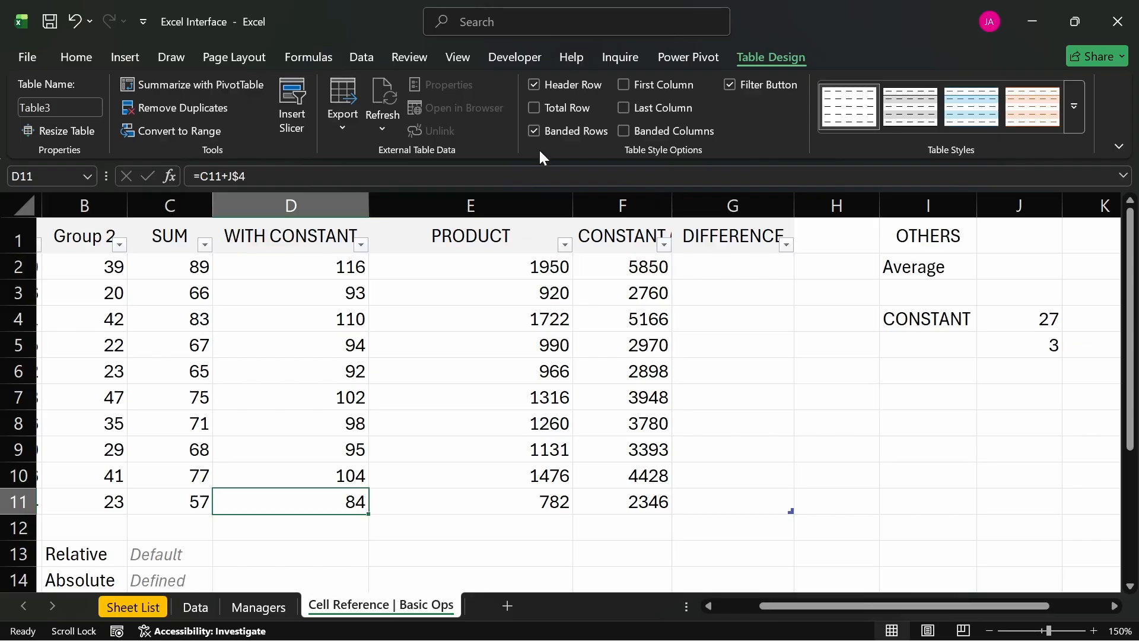
- Fill the DIFFERENCE column by entering =[@[WITH CONSTANT (Ex 2)]]-[@[WITH CONSTANT]] in G2
{"action": "left_click", "coordinate": [706, 268]}
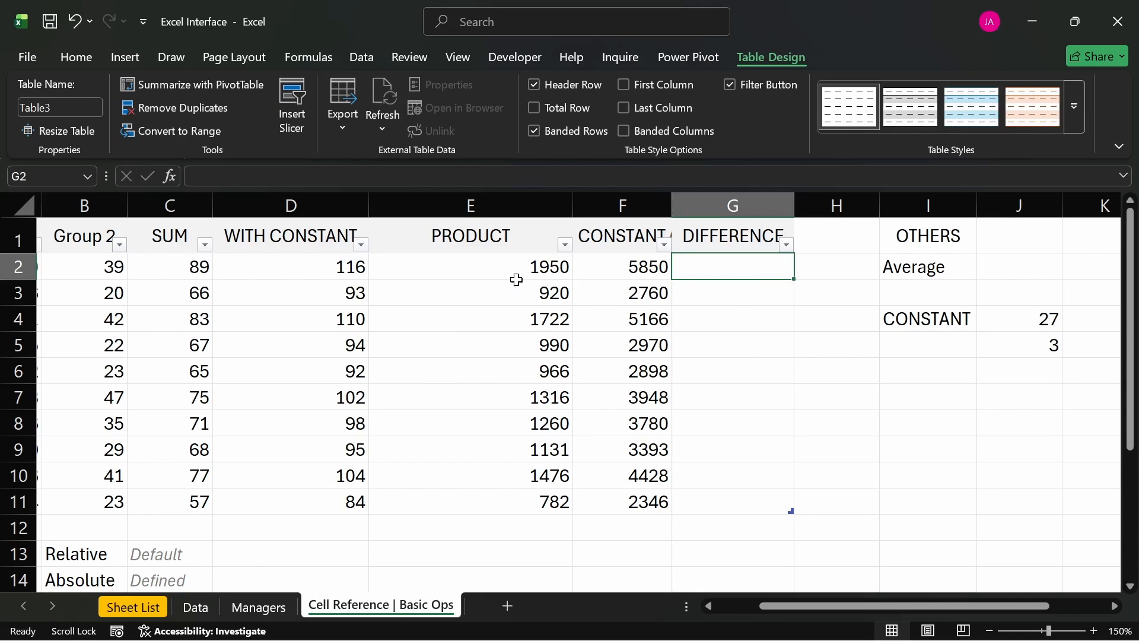
{"action": "left_click", "coordinate": [639, 268]}
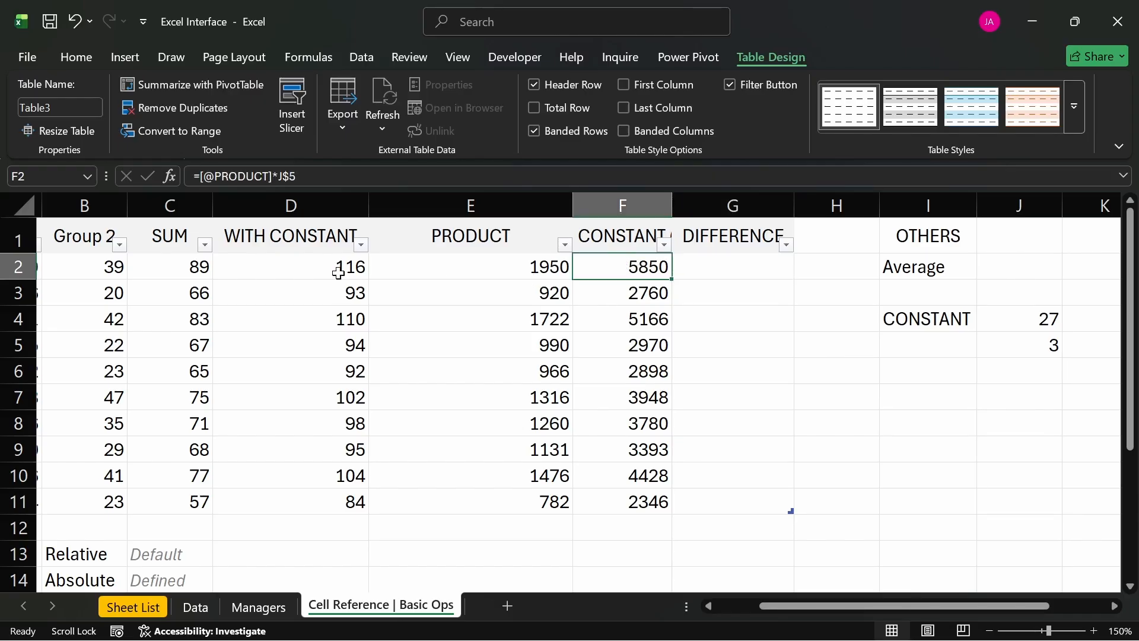
{"action": "left_click", "coordinate": [700, 276]}
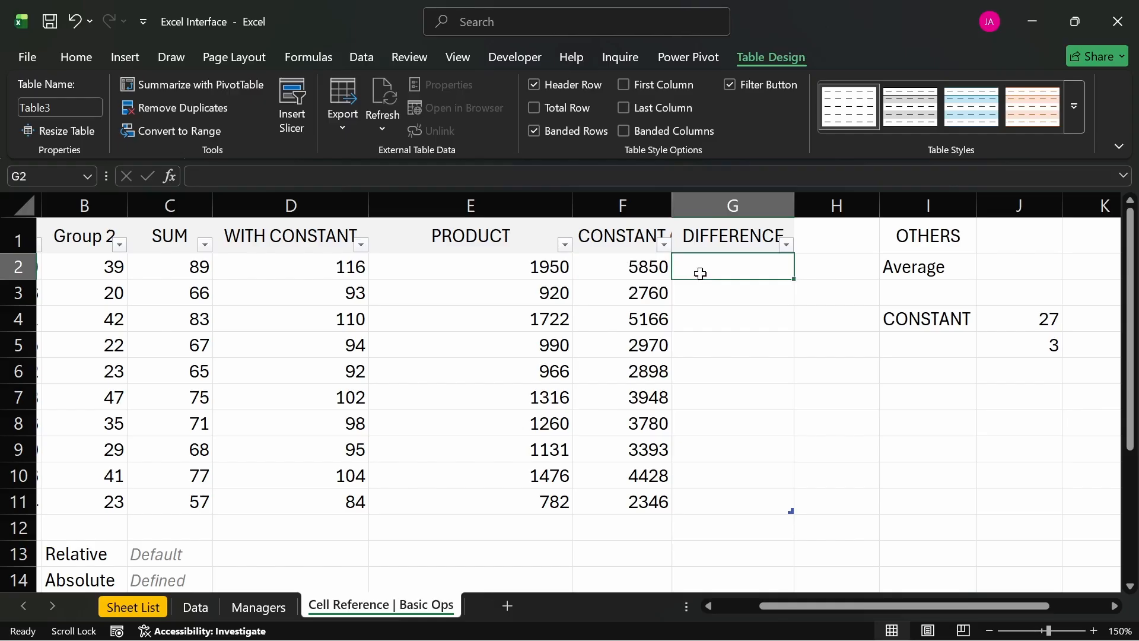
{"action": "type", "text": "="}
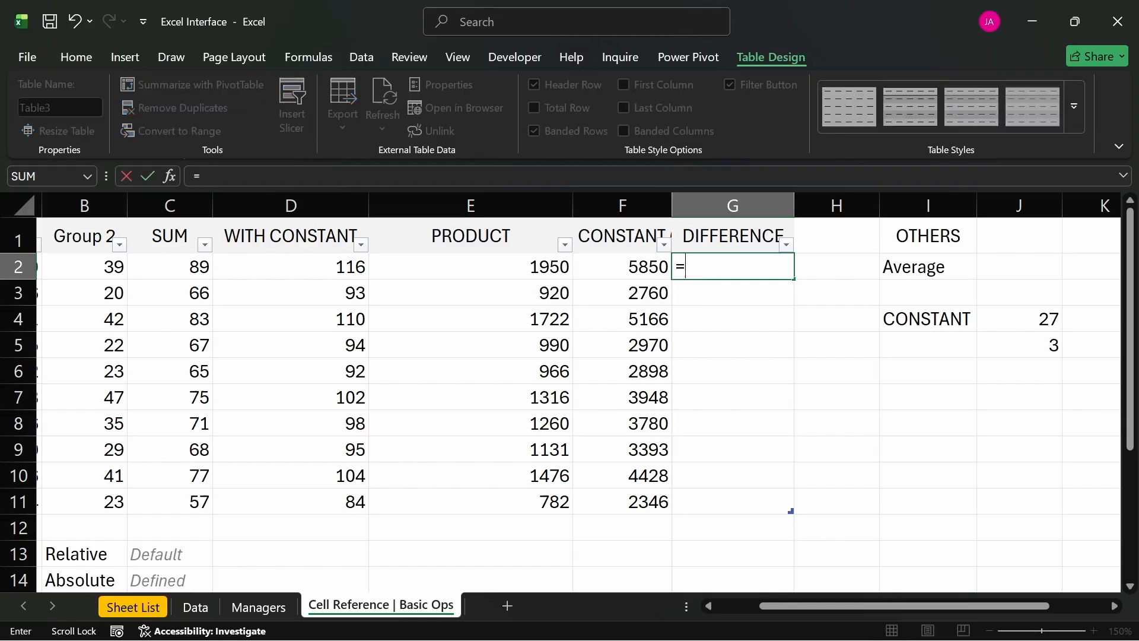
{"action": "left_click", "coordinate": [623, 263]}
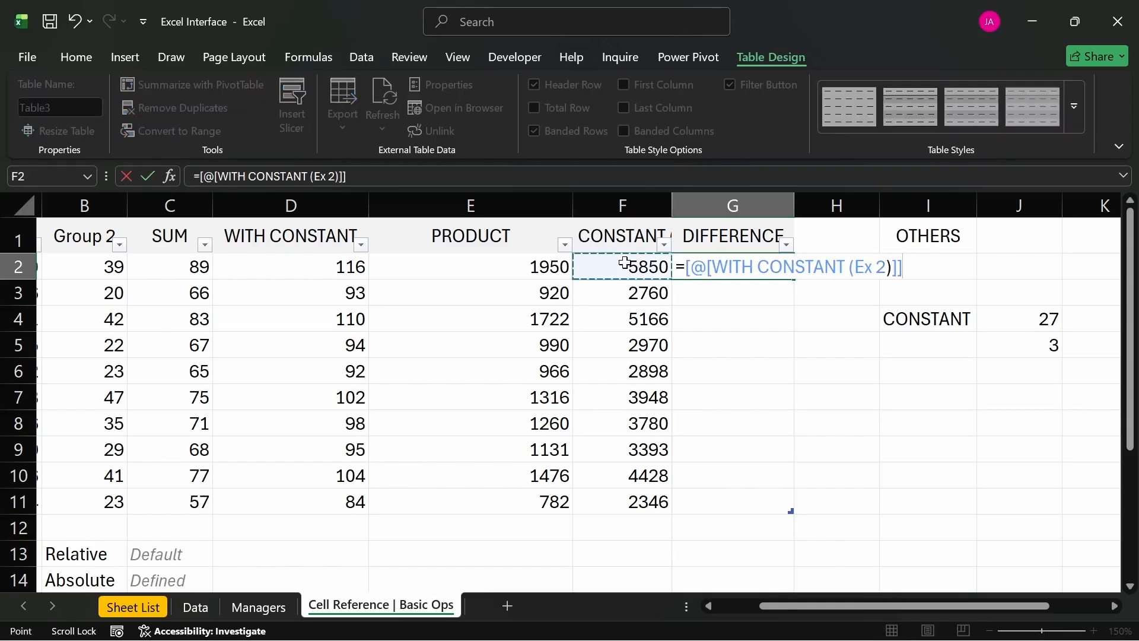
{"action": "type", "text": "-"}
{"action": "left_click", "coordinate": [359, 267]}
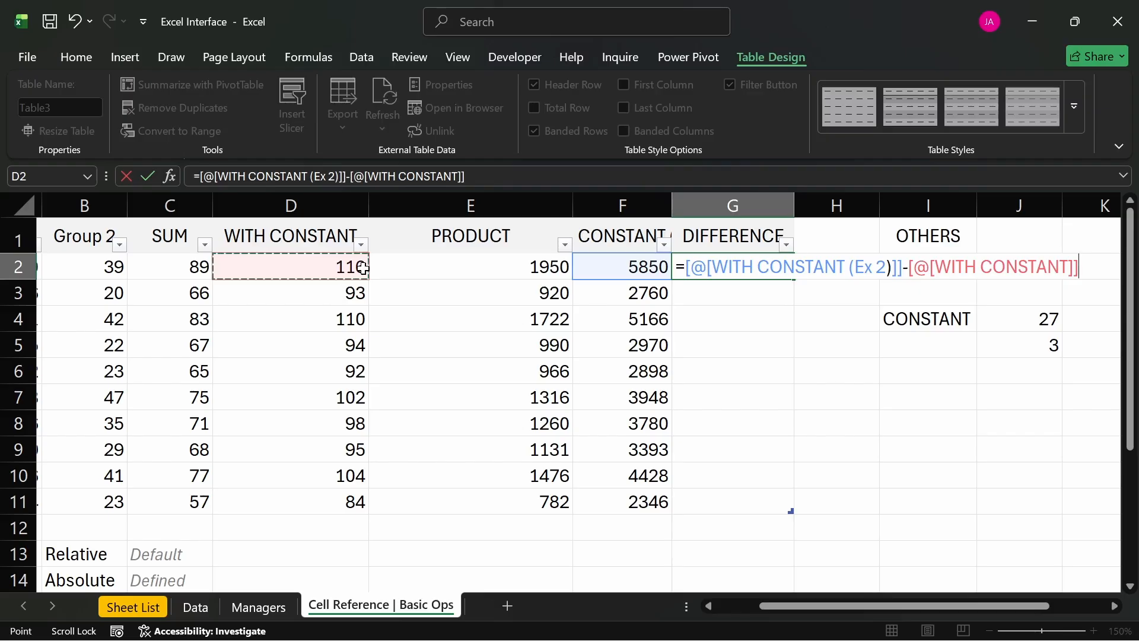
{"action": "key", "text": "Return"}
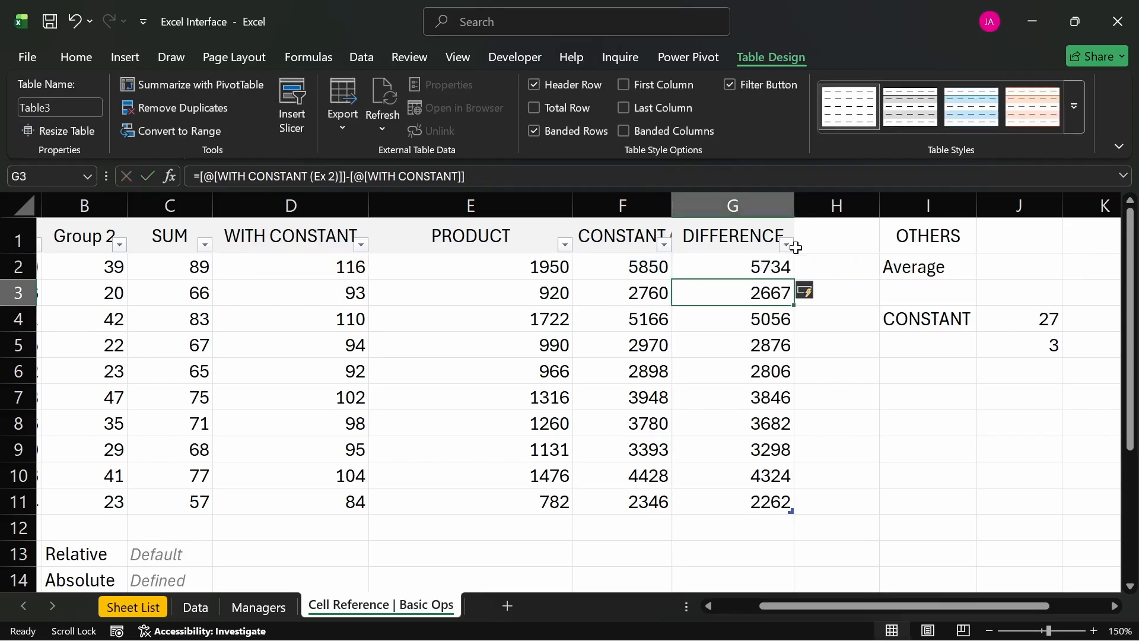
{"action": "left_click", "coordinate": [646, 272]}
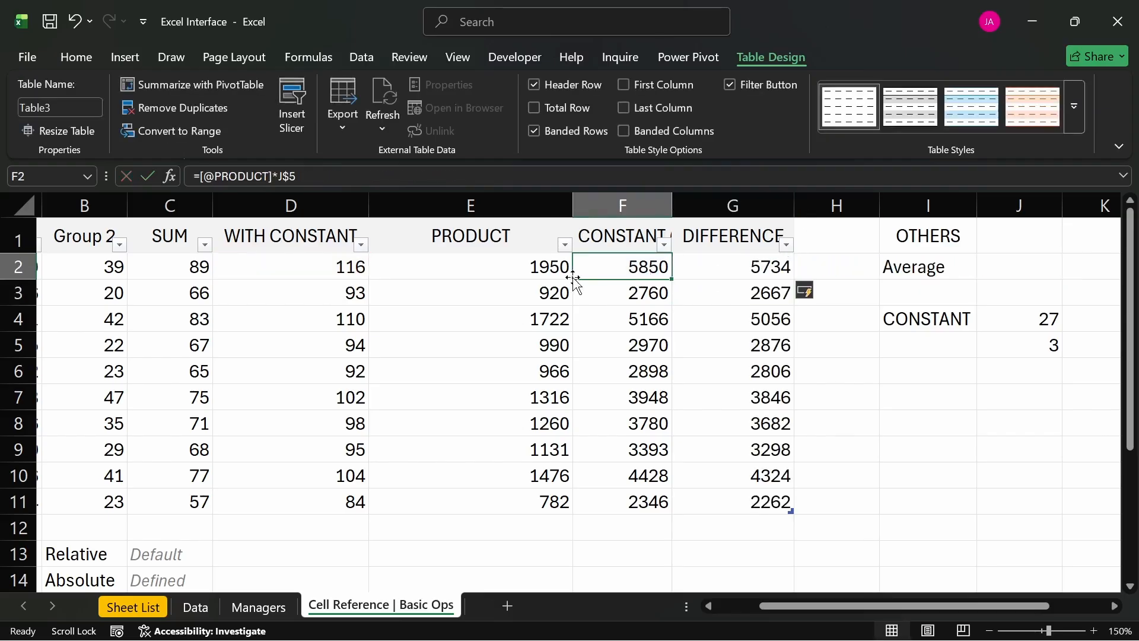
- Compare the formulas in columns D and F for rows 2 to 7 to see which constant cell each refers to
{"action": "left_click", "coordinate": [364, 273]}
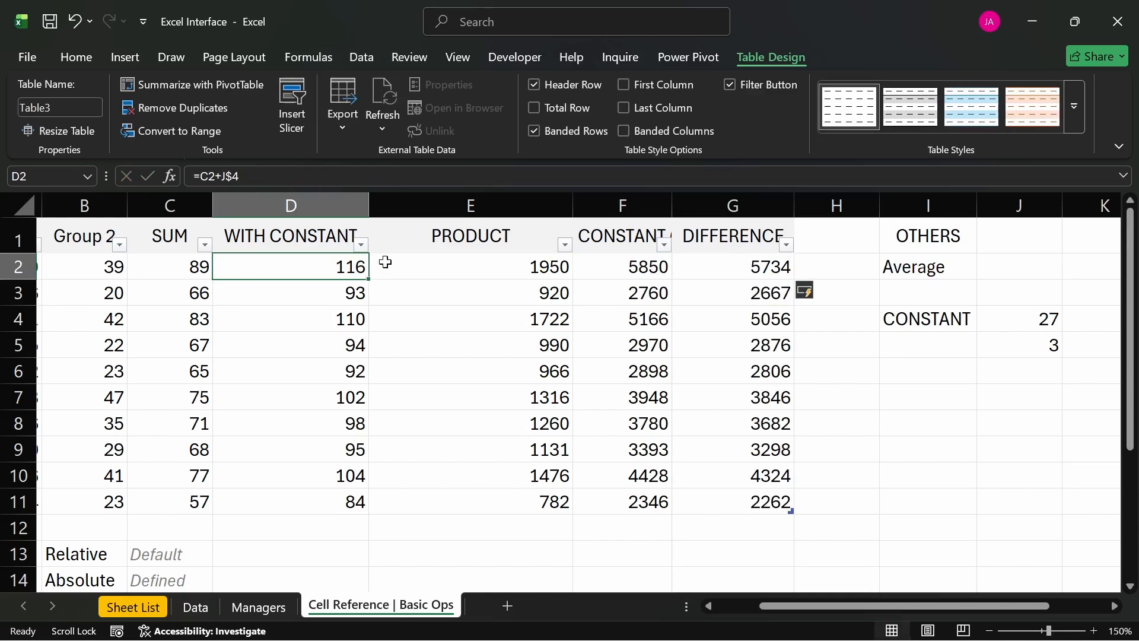
{"action": "left_click", "coordinate": [619, 269]}
{"action": "left_click", "coordinate": [355, 294]}
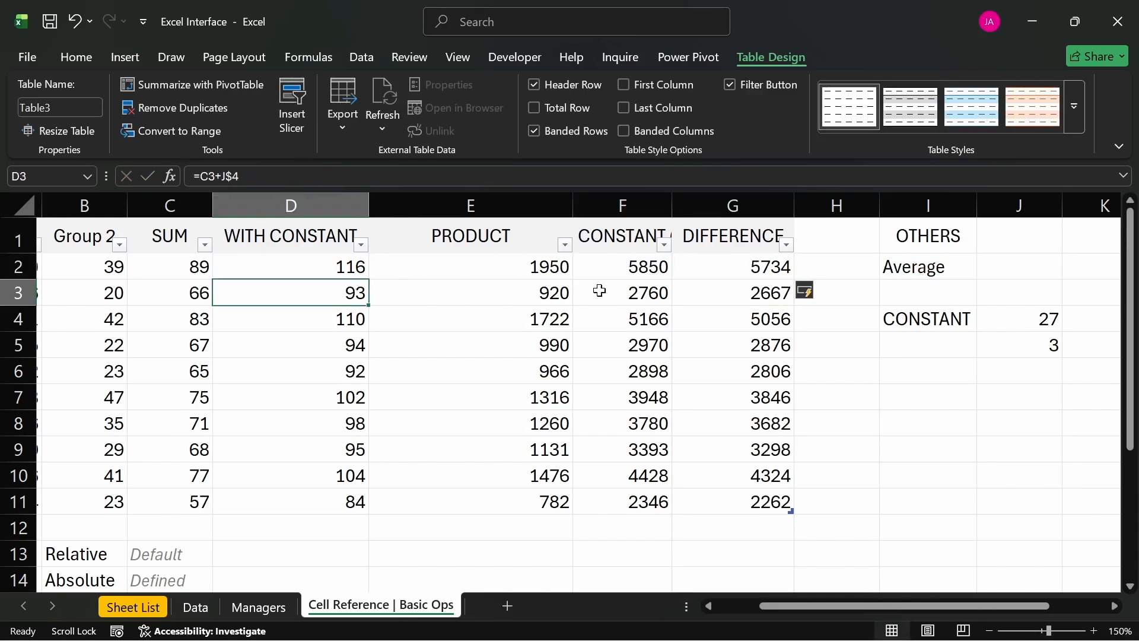
{"action": "left_click", "coordinate": [623, 291]}
{"action": "left_click", "coordinate": [318, 321]}
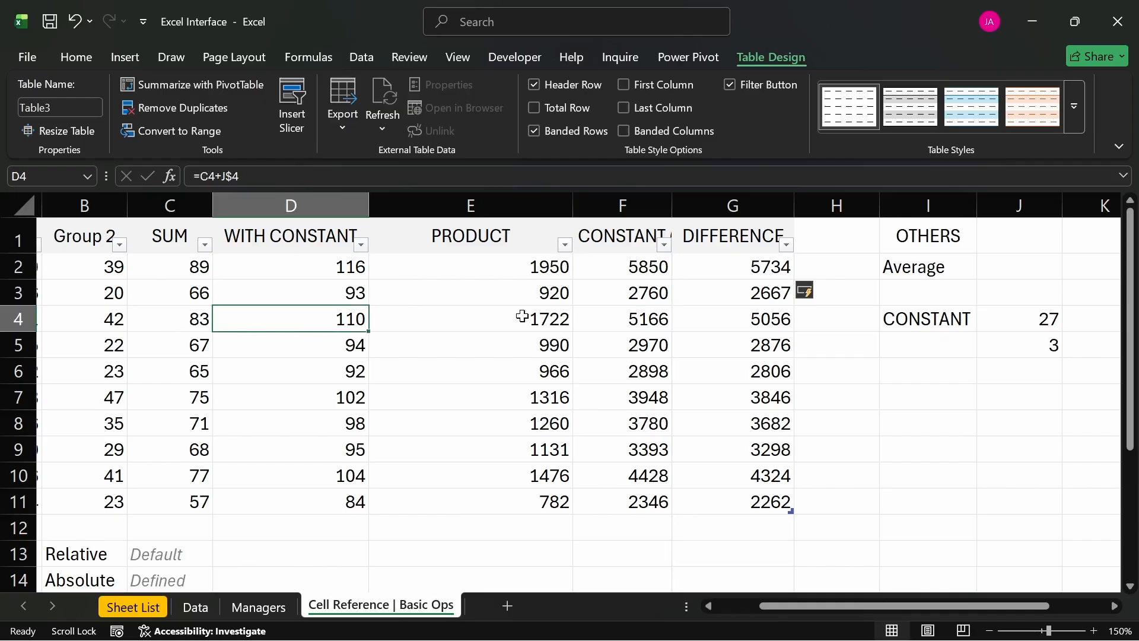
{"action": "left_click", "coordinate": [623, 319]}
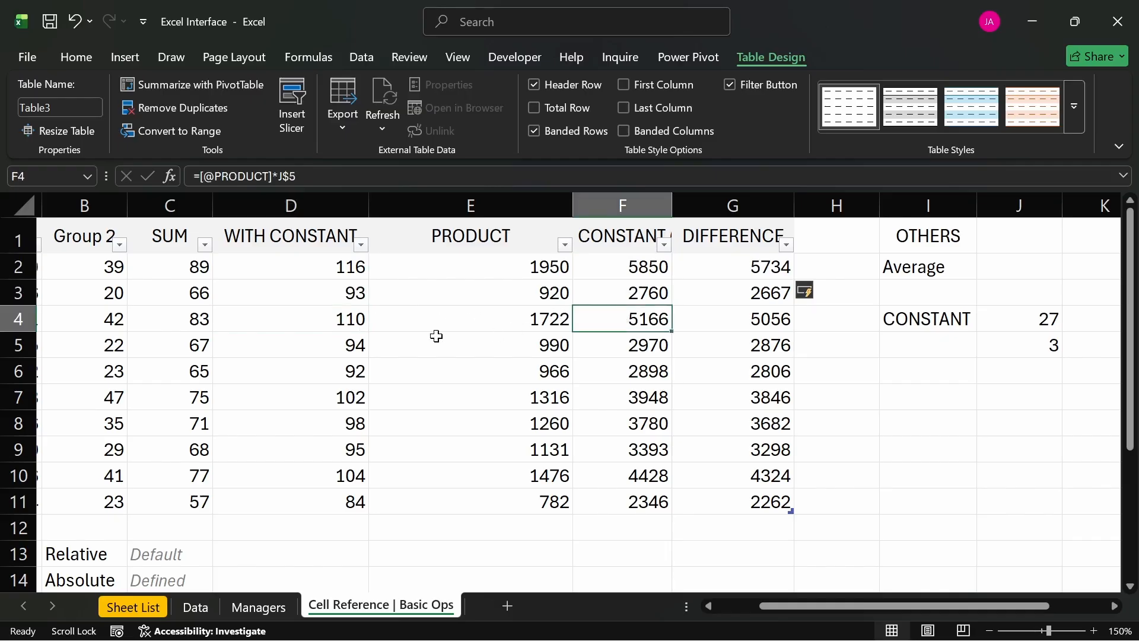
{"action": "left_click", "coordinate": [353, 349]}
{"action": "left_click", "coordinate": [663, 350]}
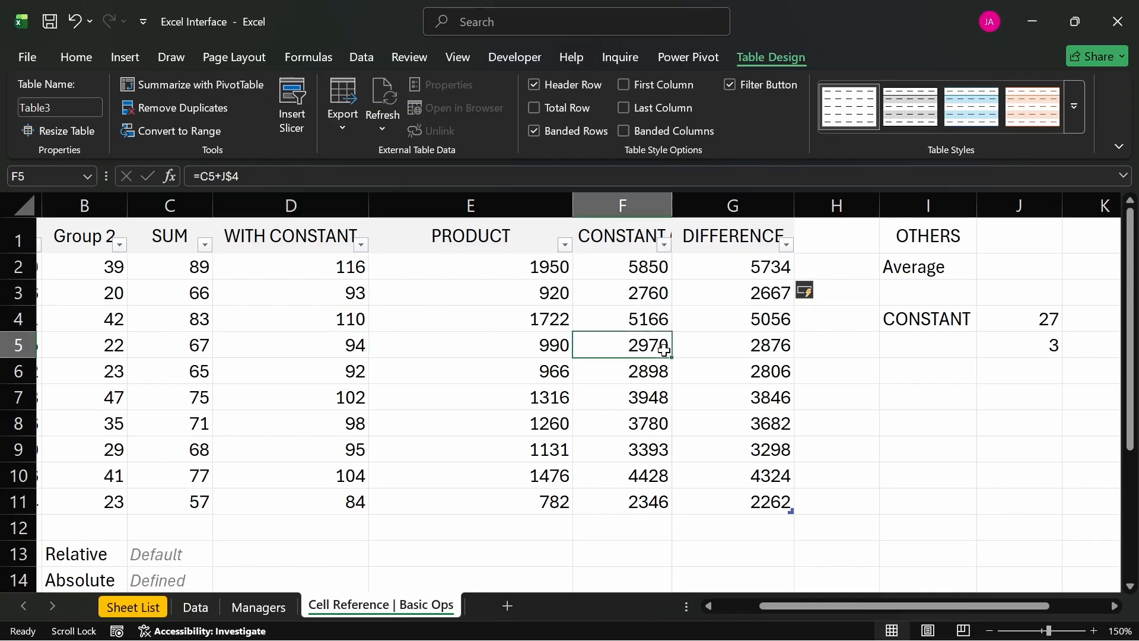
{"action": "left_click", "coordinate": [353, 382]}
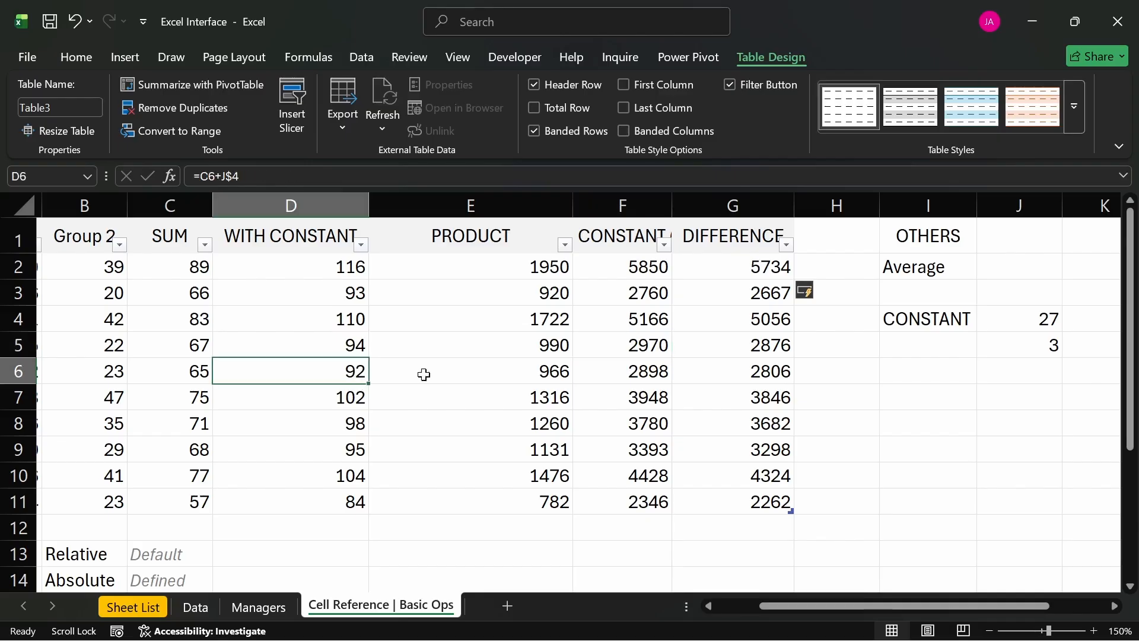
{"action": "left_click", "coordinate": [648, 368]}
{"action": "left_click", "coordinate": [364, 409]}
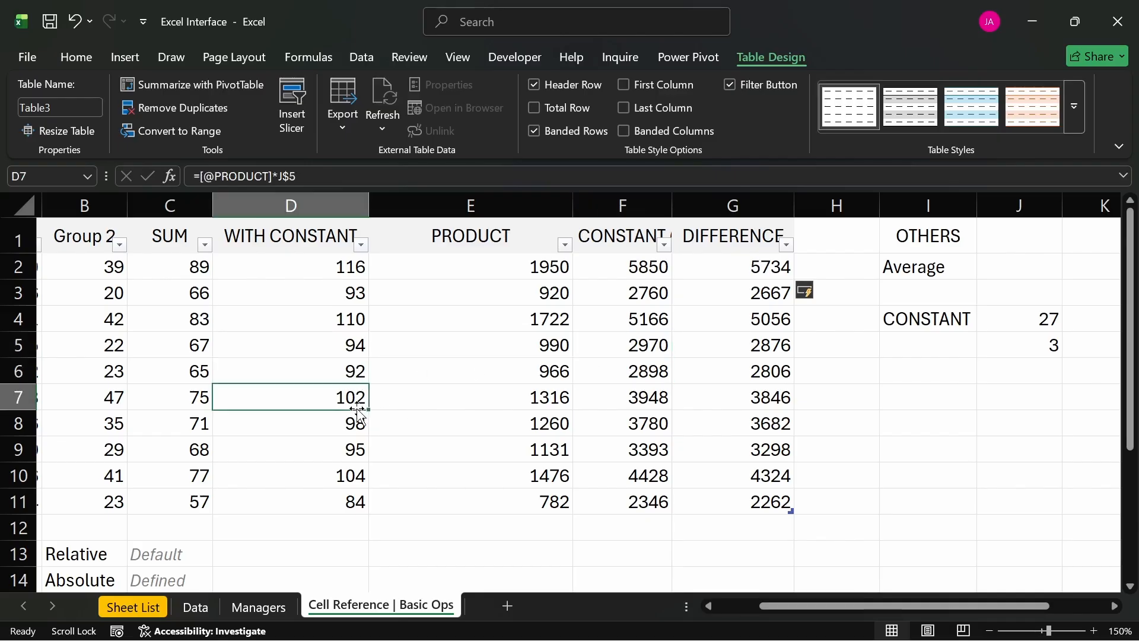
{"action": "left_click", "coordinate": [641, 392]}
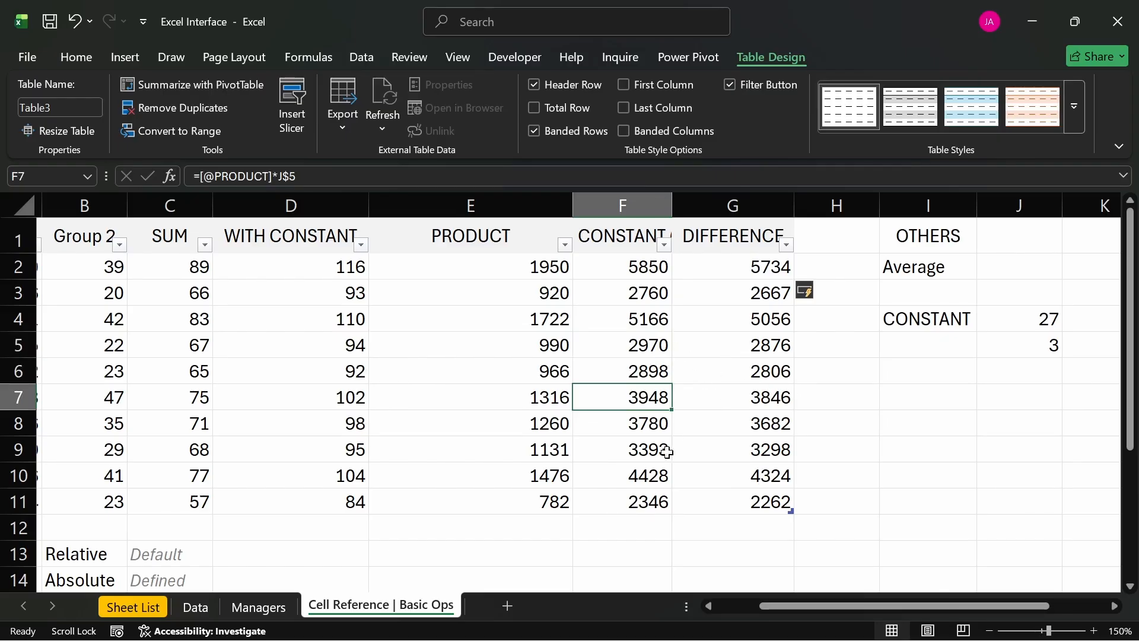
{"action": "left_click", "coordinate": [472, 556]}
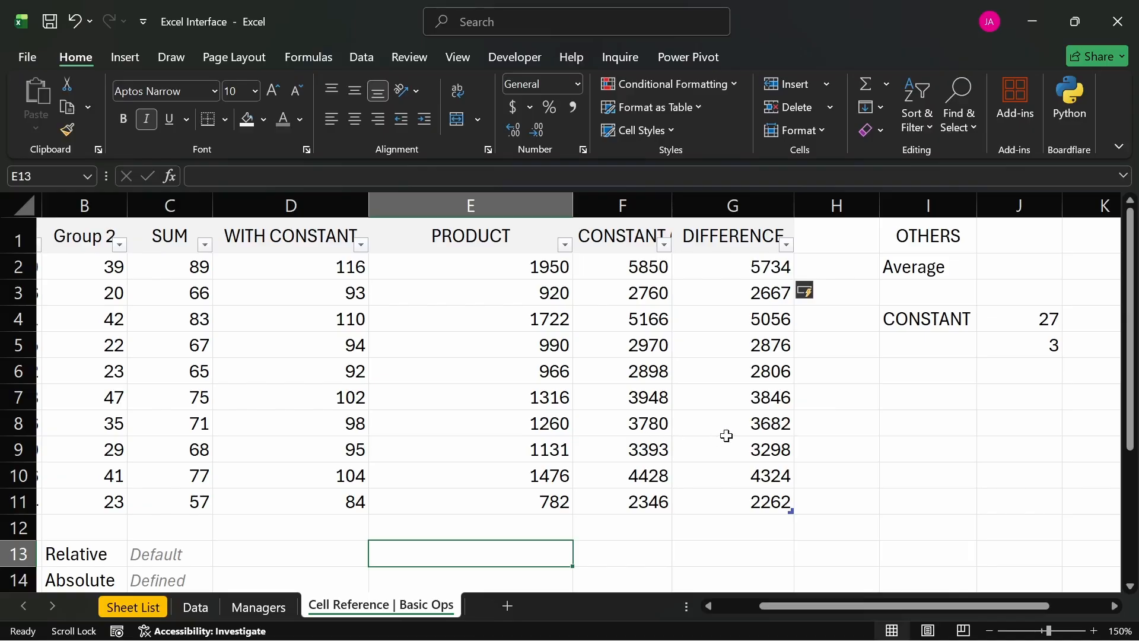
- Enter the generic average formula =sum(no)/count(no) in J2, beside the Average label
{"action": "left_click", "coordinate": [1010, 267]}
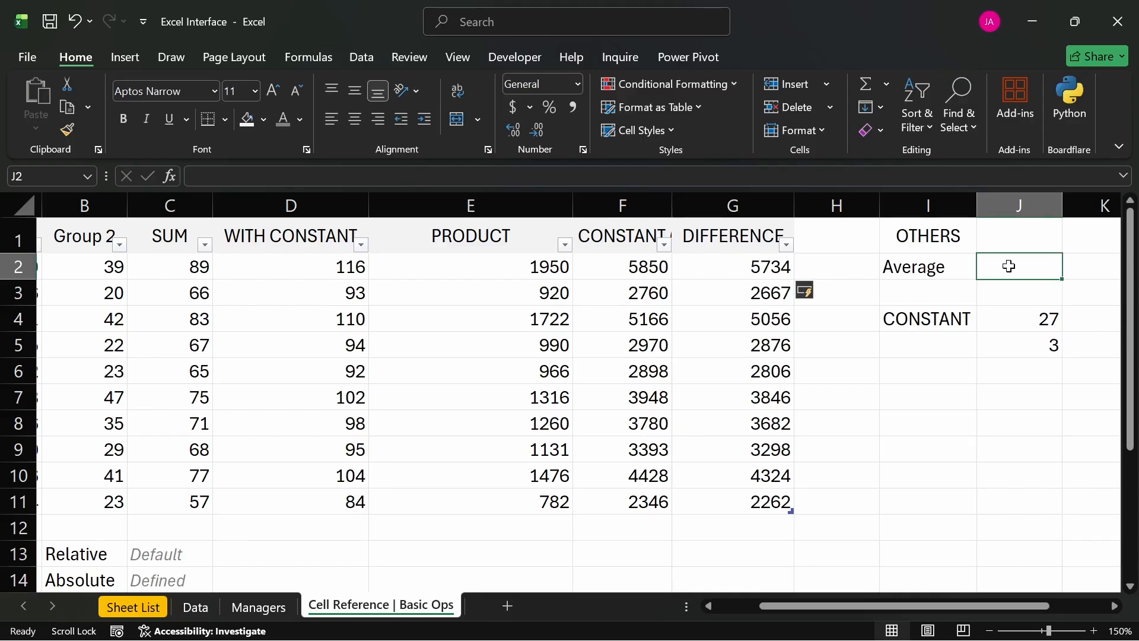
{"action": "type", "text": "=sum"}
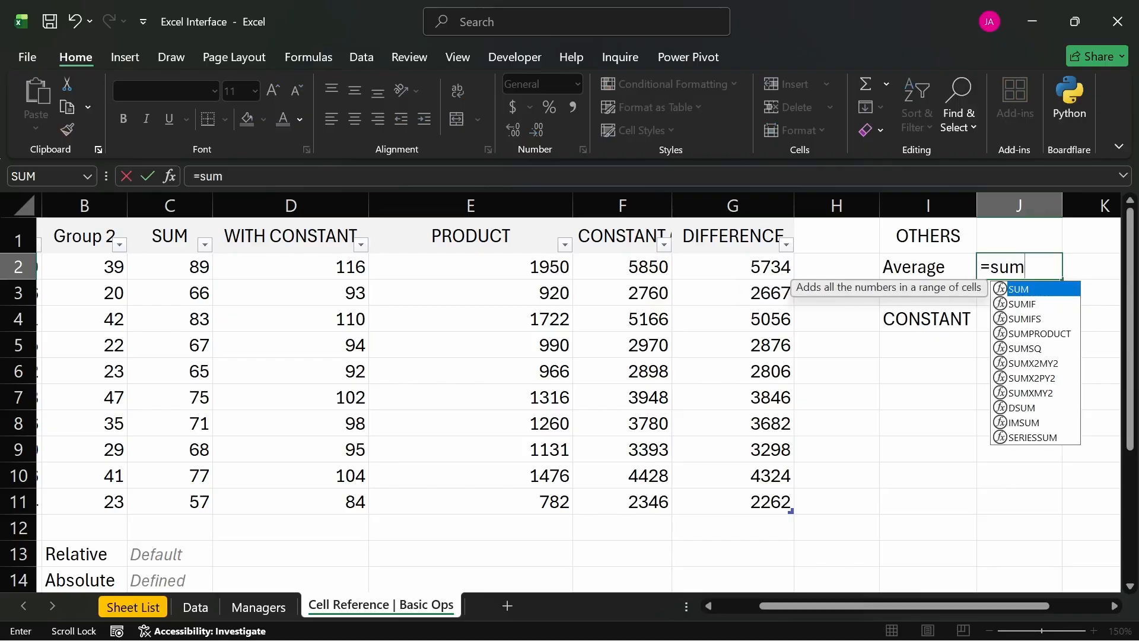
{"action": "type", "text": "(no"}
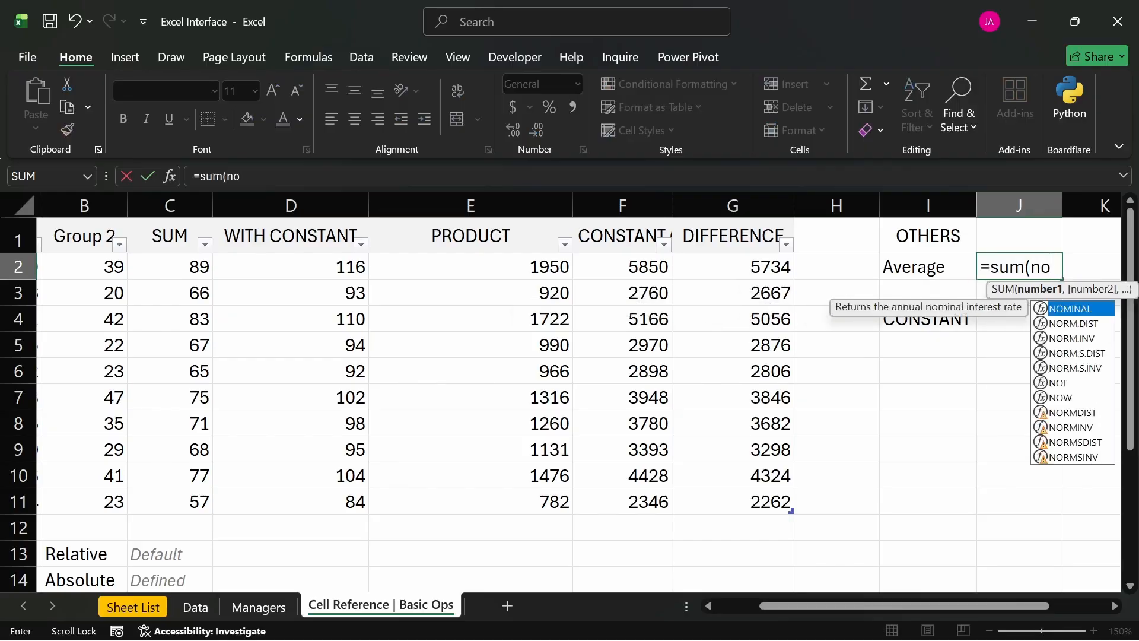
{"action": "type", "text": ")/"}
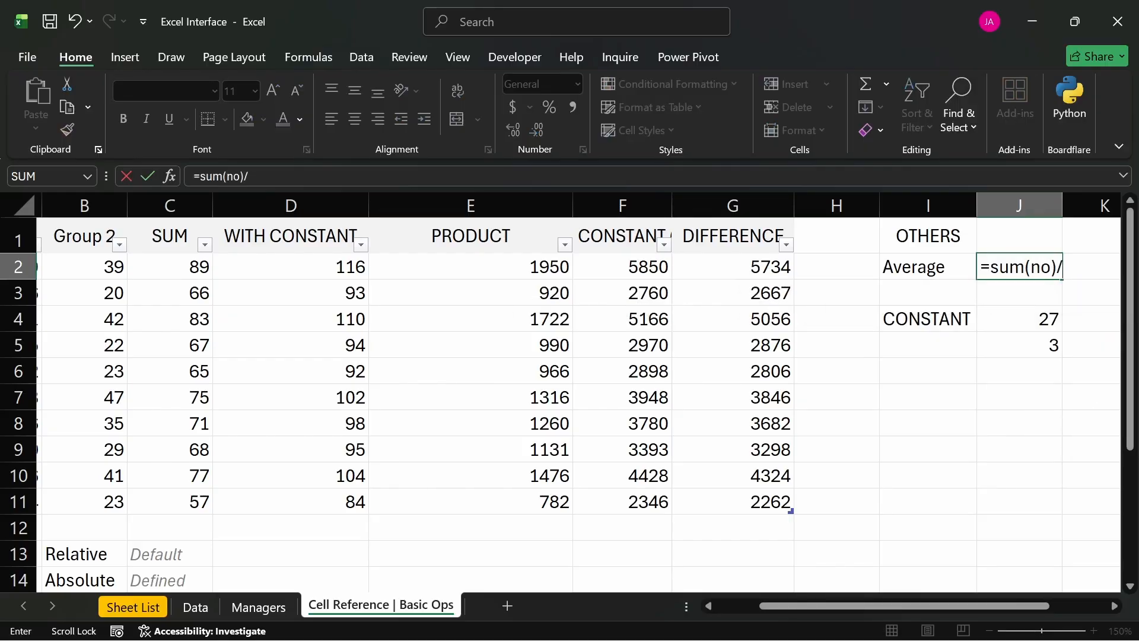
{"action": "type", "text": "count"}
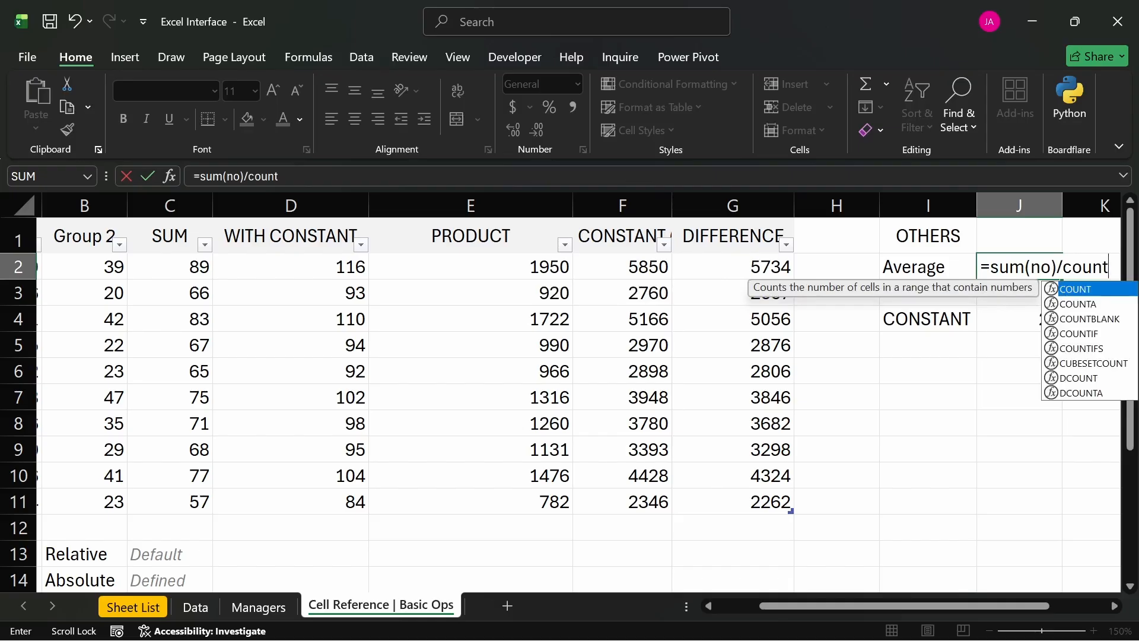
{"action": "type", "text": "(no)"}
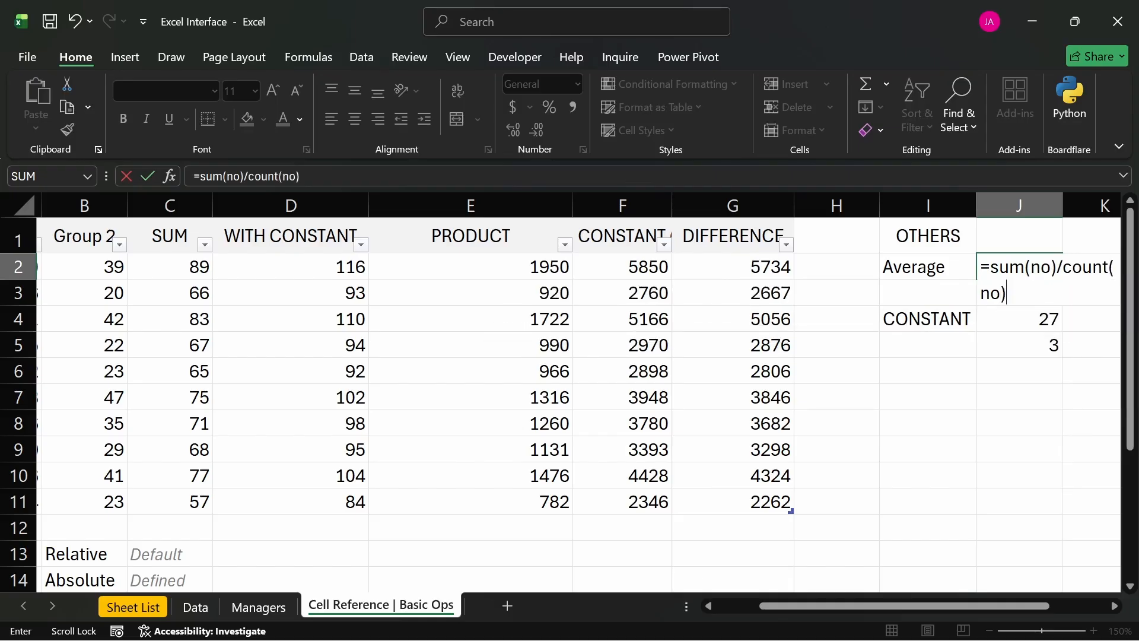
{"action": "key", "text": "Return"}
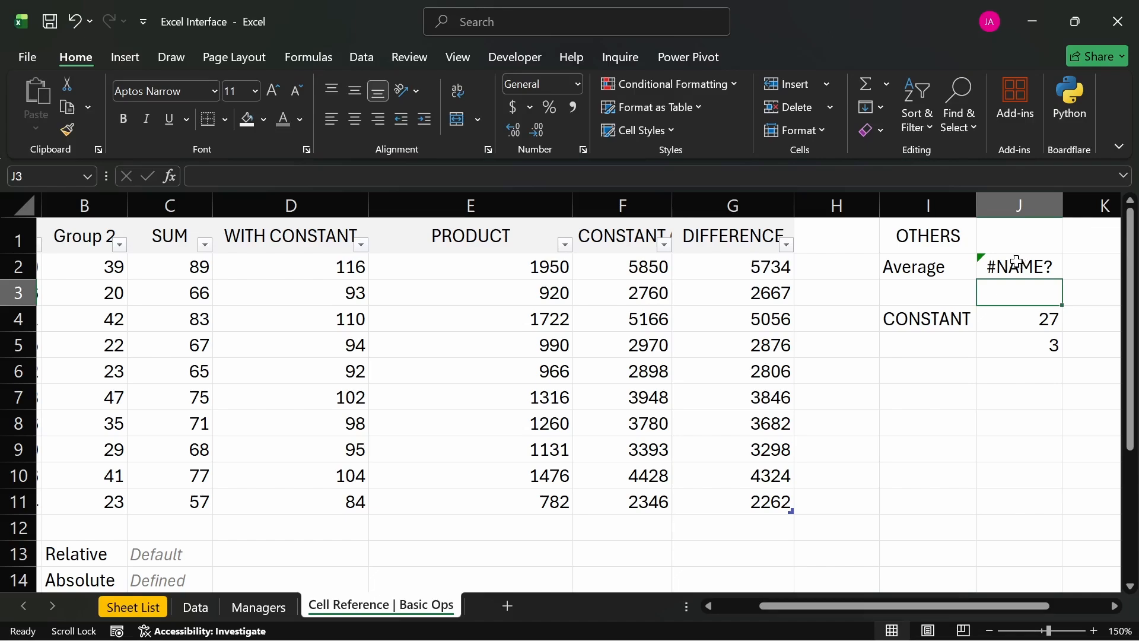
- Widen column J slightly and turn the formula in J2 into plain text so that it reads =SUM(no)/COUNT(no)
{"action": "left_click", "coordinate": [1016, 264]}
{"action": "left_click_drag", "start_coordinate": [1064, 221], "coordinate": [1099, 221]}
{"action": "double_click", "coordinate": [1053, 266]}
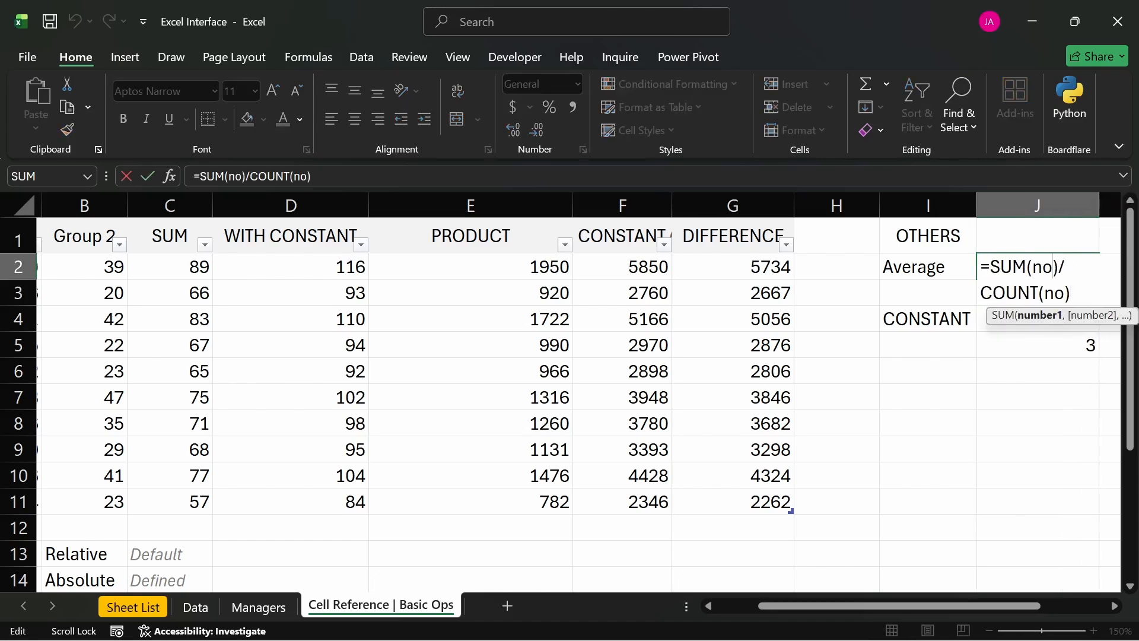
{"action": "left_click", "coordinate": [981, 267]}
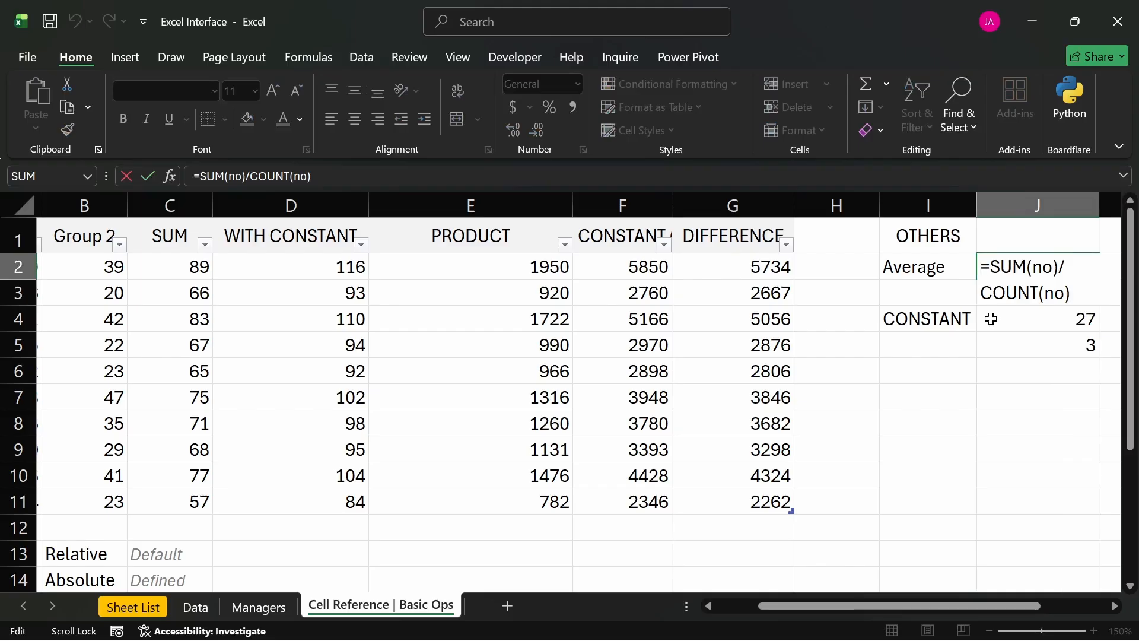
{"action": "key", "text": "Return"}
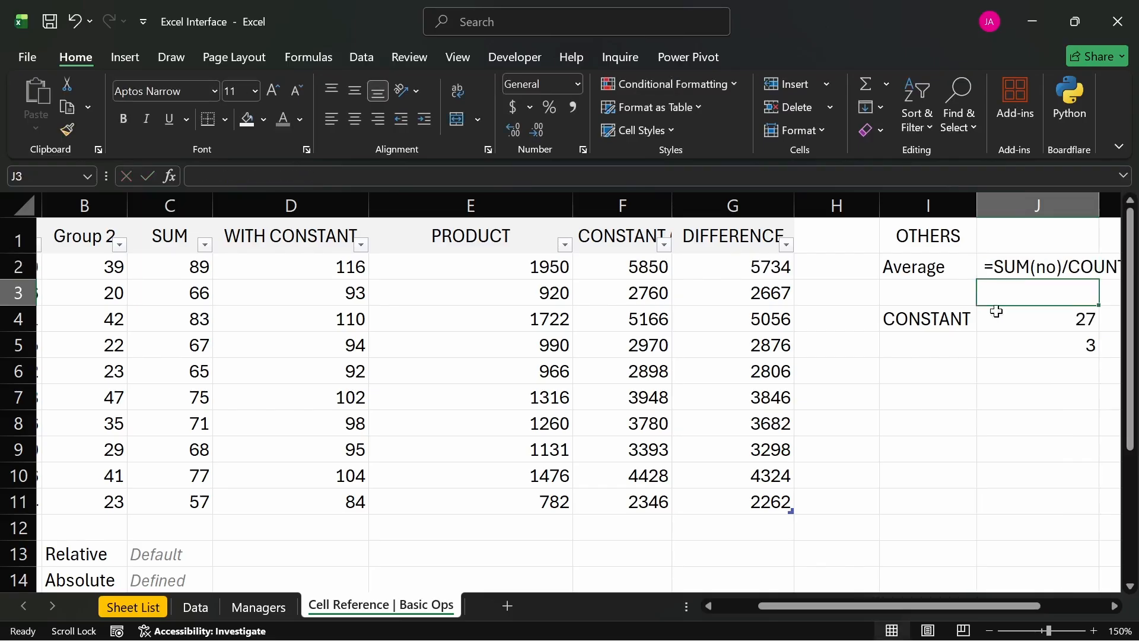
{"action": "left_click_drag", "start_coordinate": [998, 603], "coordinate": [1064, 605]}
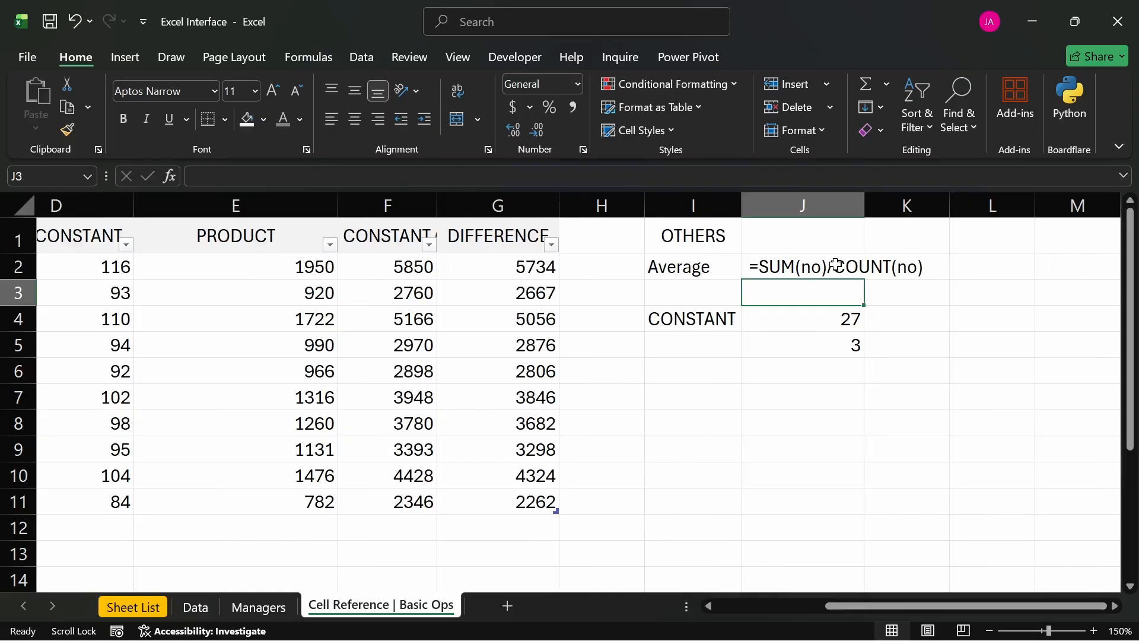
{"action": "left_click", "coordinate": [790, 265]}
{"action": "type", "text": "="}
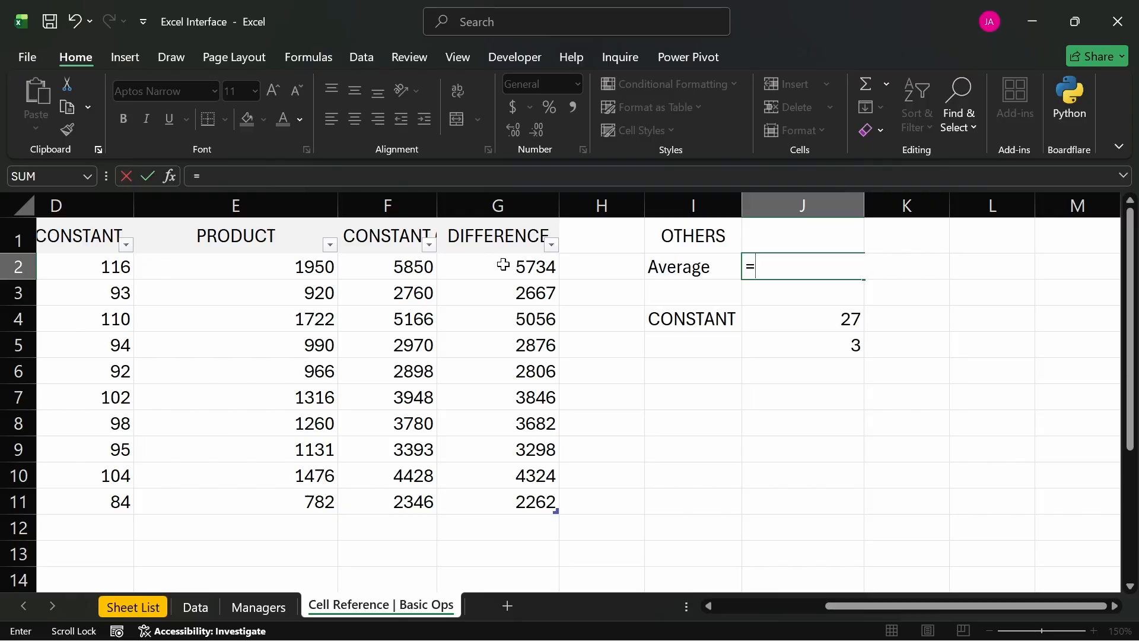
{"action": "type", "text": "("}
{"action": "left_click", "coordinate": [501, 269]}
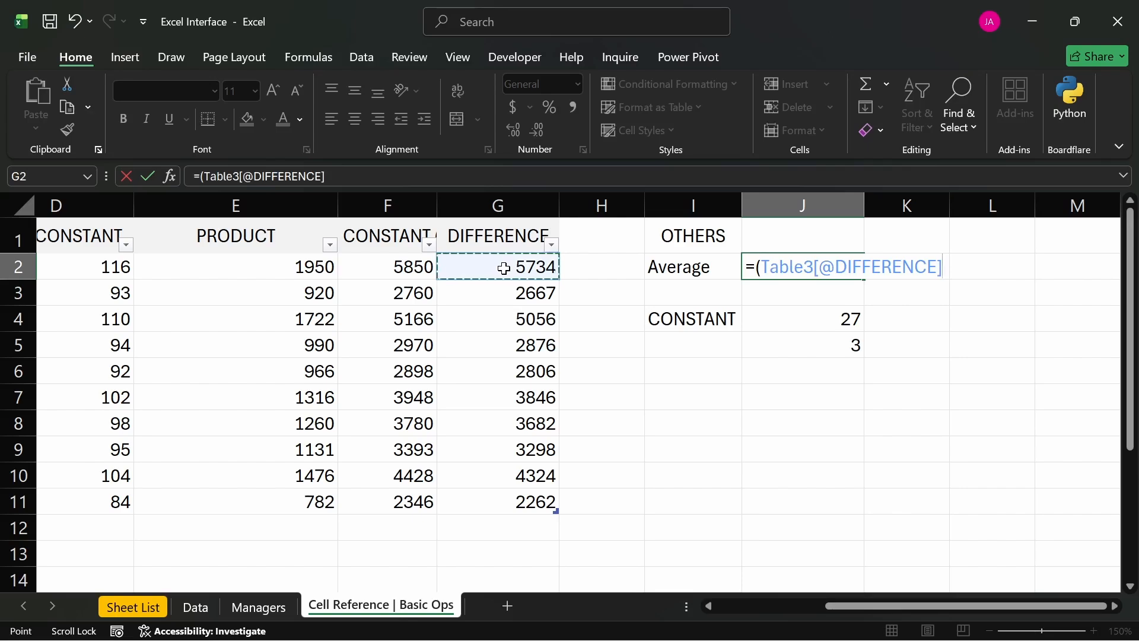
{"action": "key", "text": "Return"}
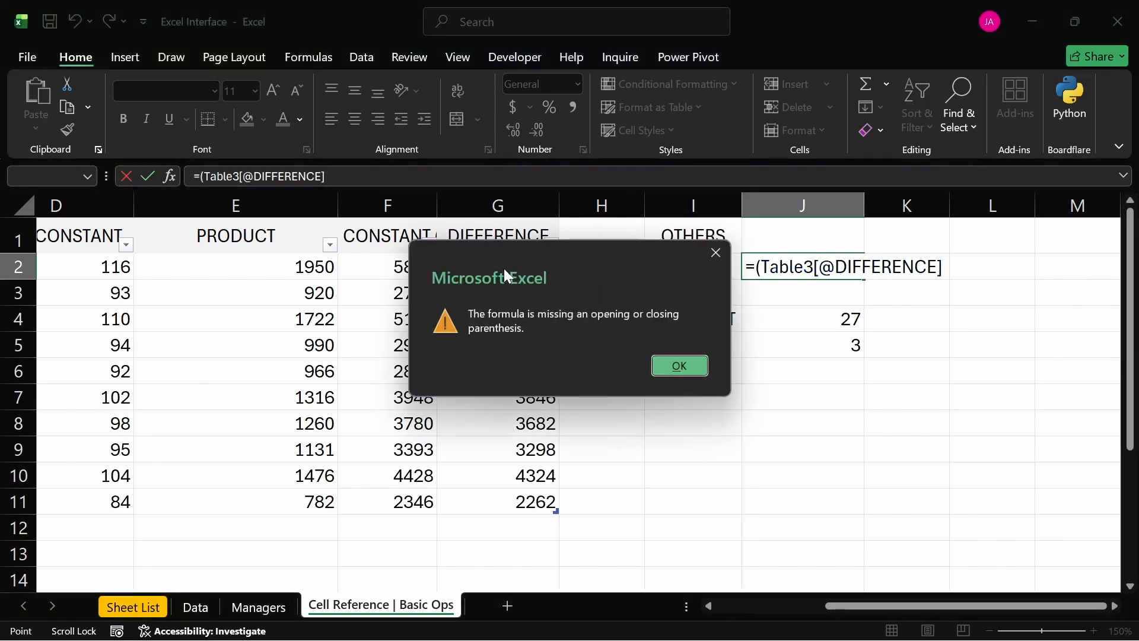
{"action": "key", "text": "Return"}
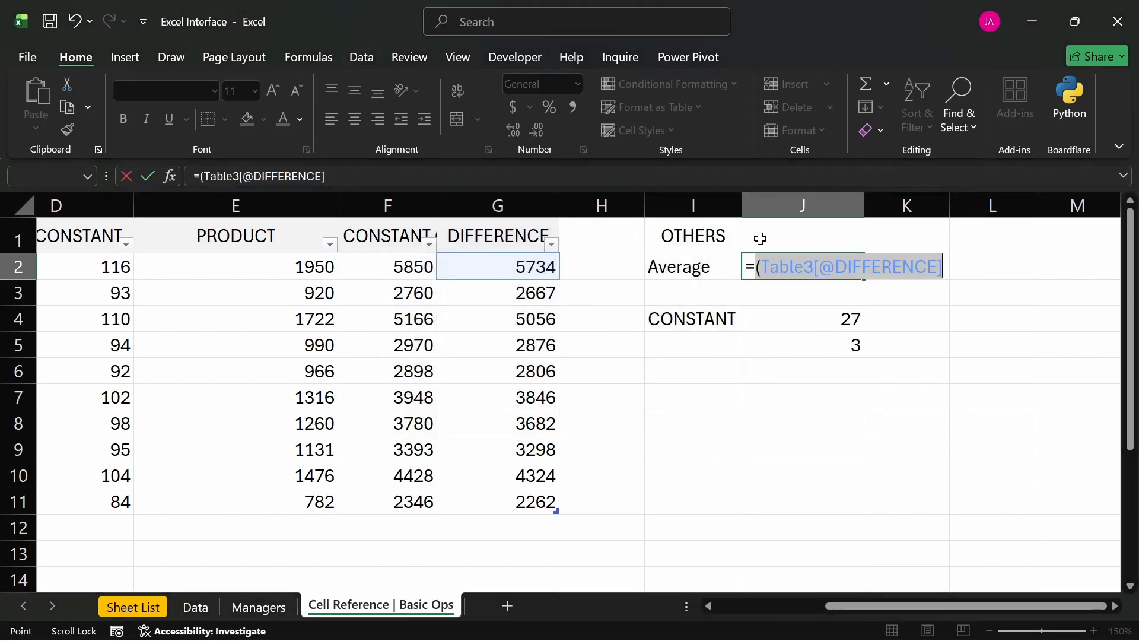
{"action": "key", "text": "Right"}
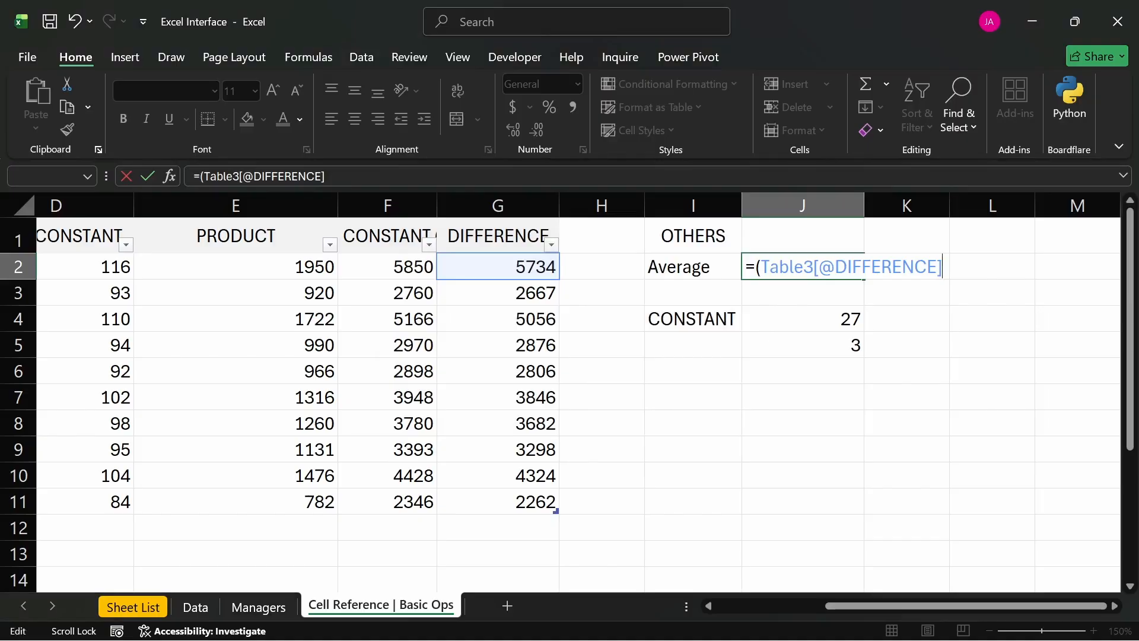
- Continue the average formula in J2 by adding references to the remaining differences, G3 through G11, each joined with a plus sign
{"action": "type", "text": "+"}
{"action": "left_click", "coordinate": [545, 291]}
{"action": "type", "text": "+"}
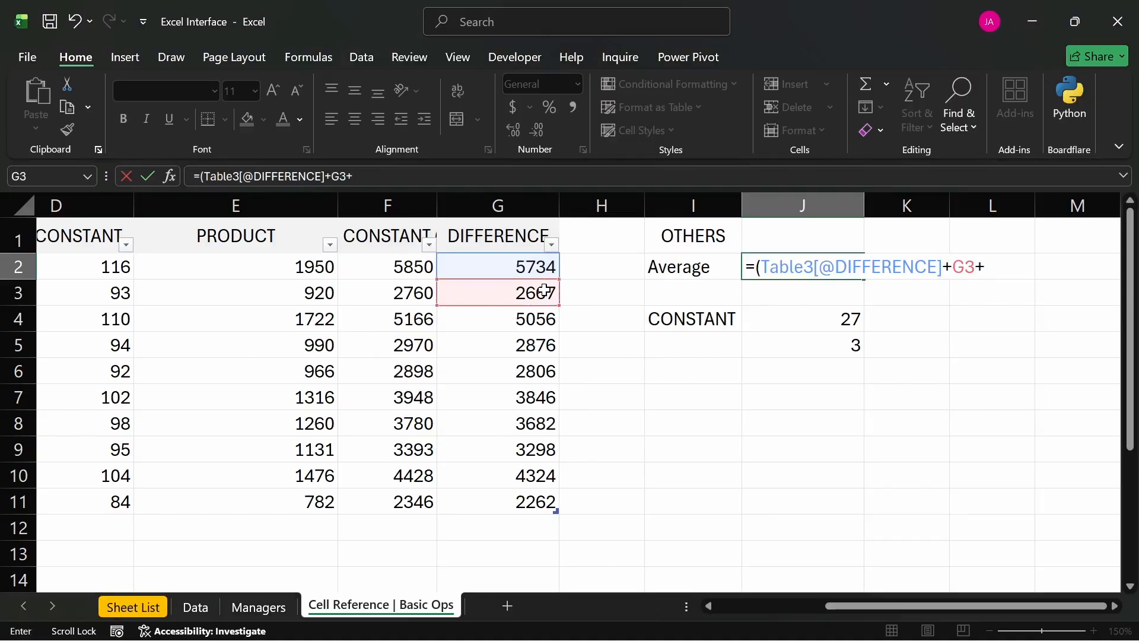
{"action": "left_click", "coordinate": [503, 318]}
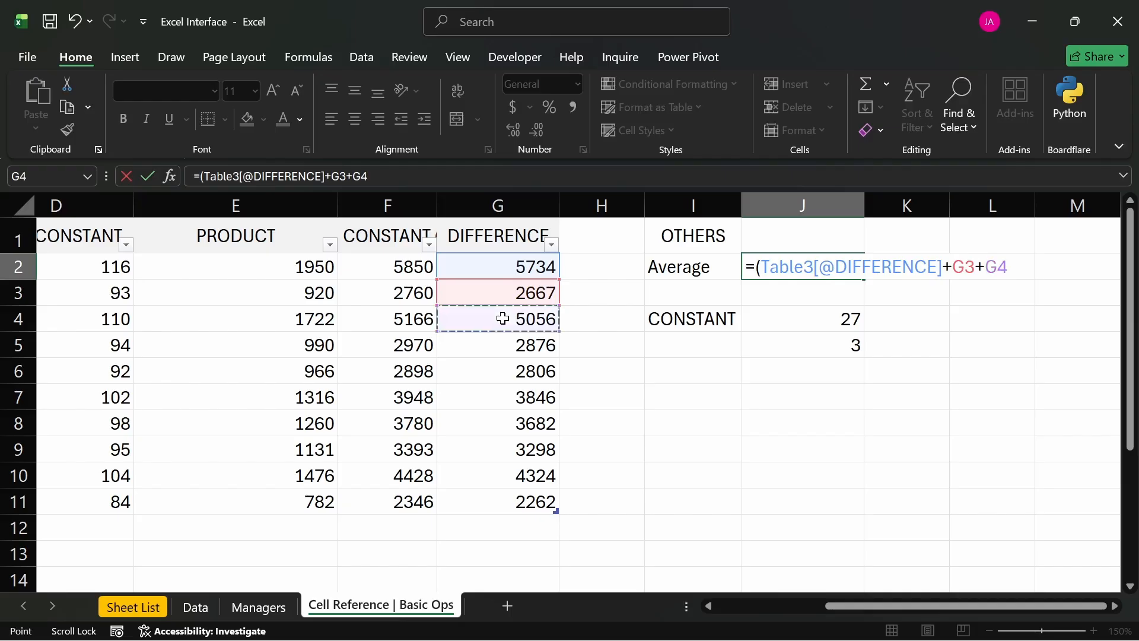
{"action": "type", "text": "+"}
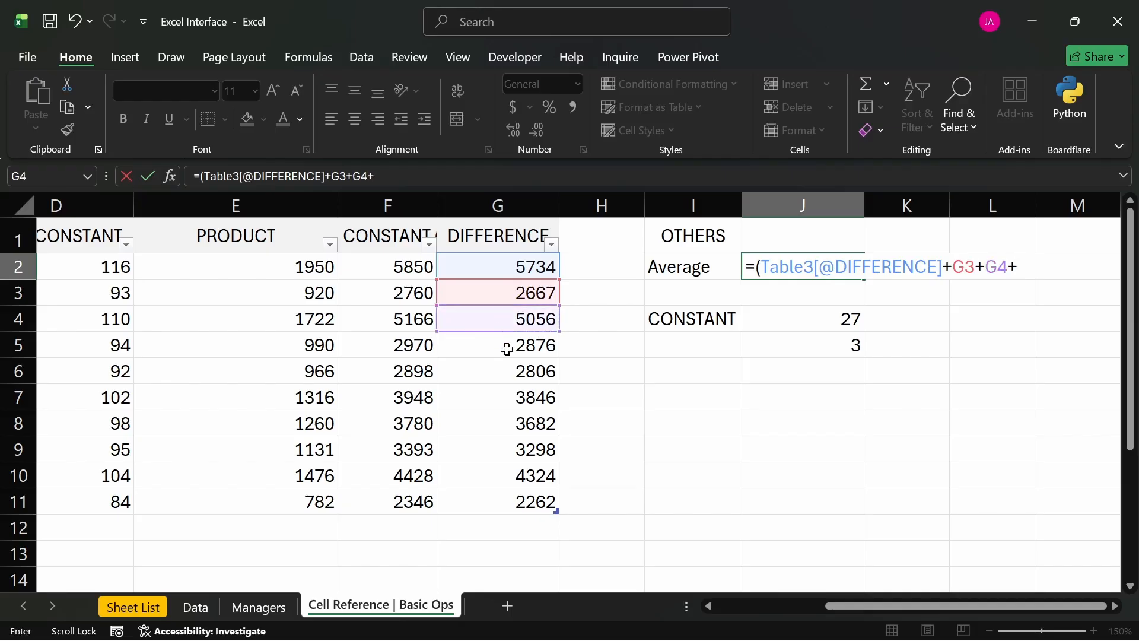
{"action": "left_click", "coordinate": [506, 349]}
{"action": "type", "text": "+"}
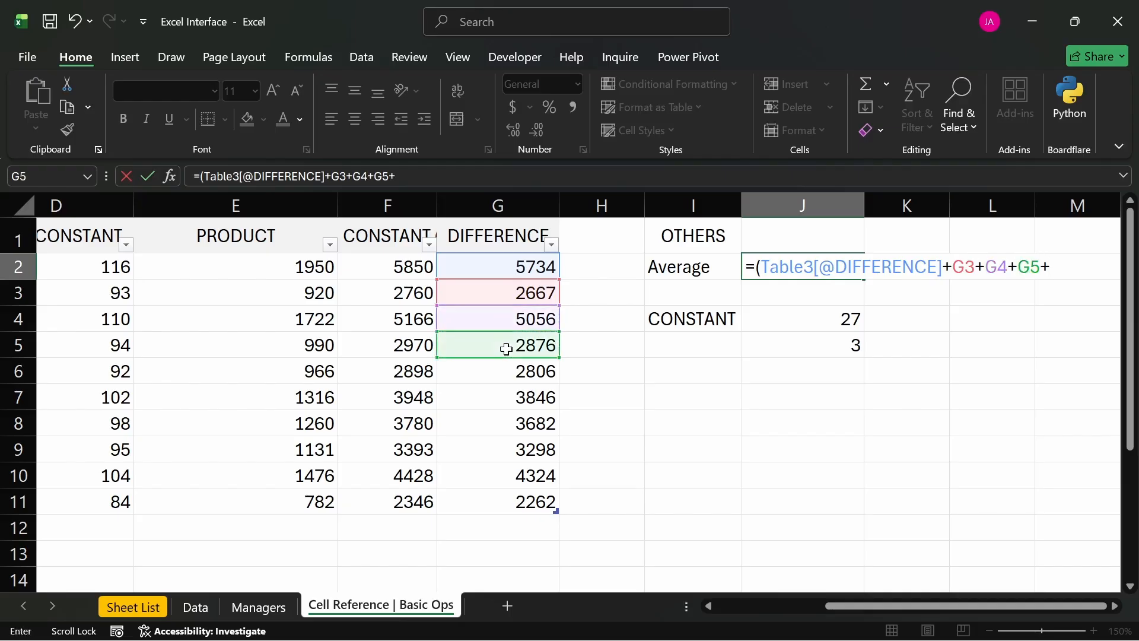
{"action": "left_click", "coordinate": [502, 372]}
{"action": "type", "text": "+"}
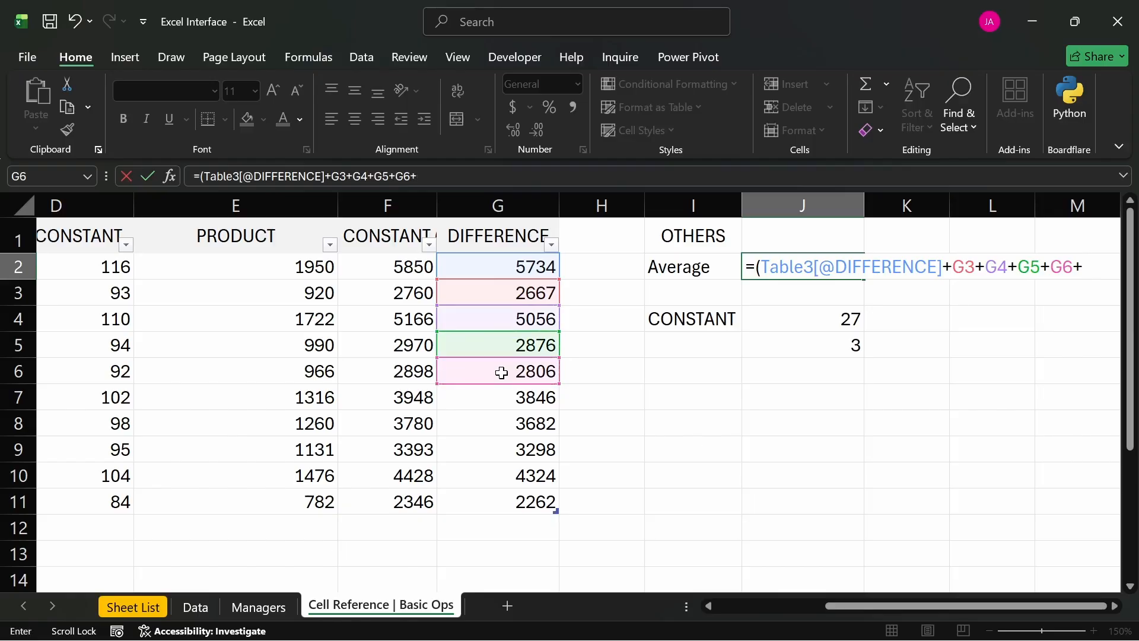
{"action": "left_click", "coordinate": [485, 396]}
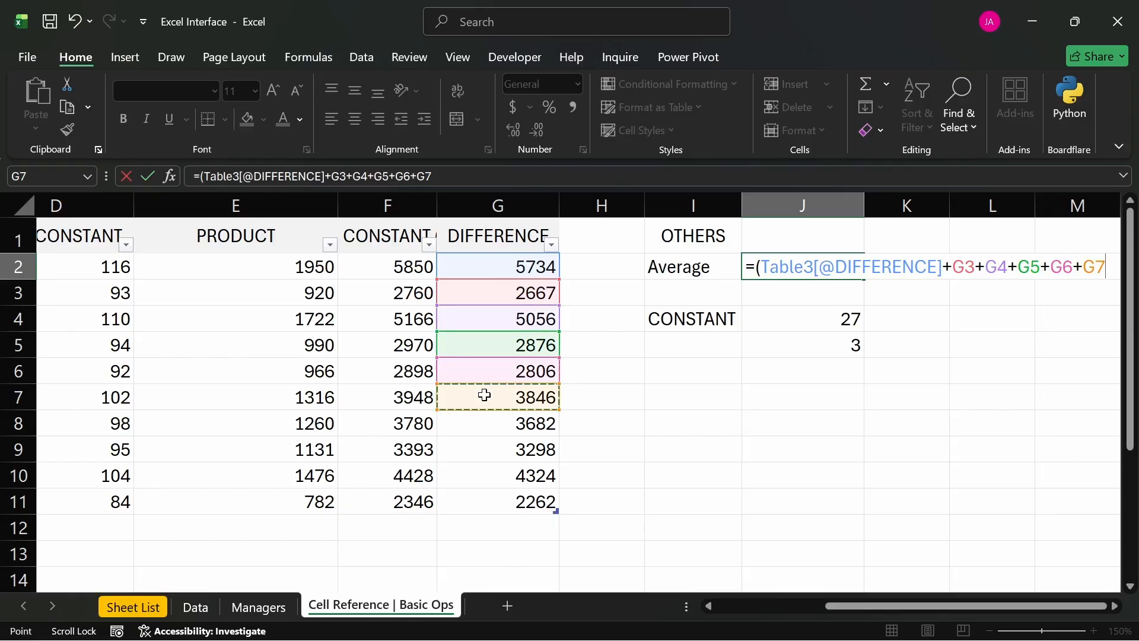
{"action": "type", "text": "+"}
{"action": "left_click", "coordinate": [481, 425]}
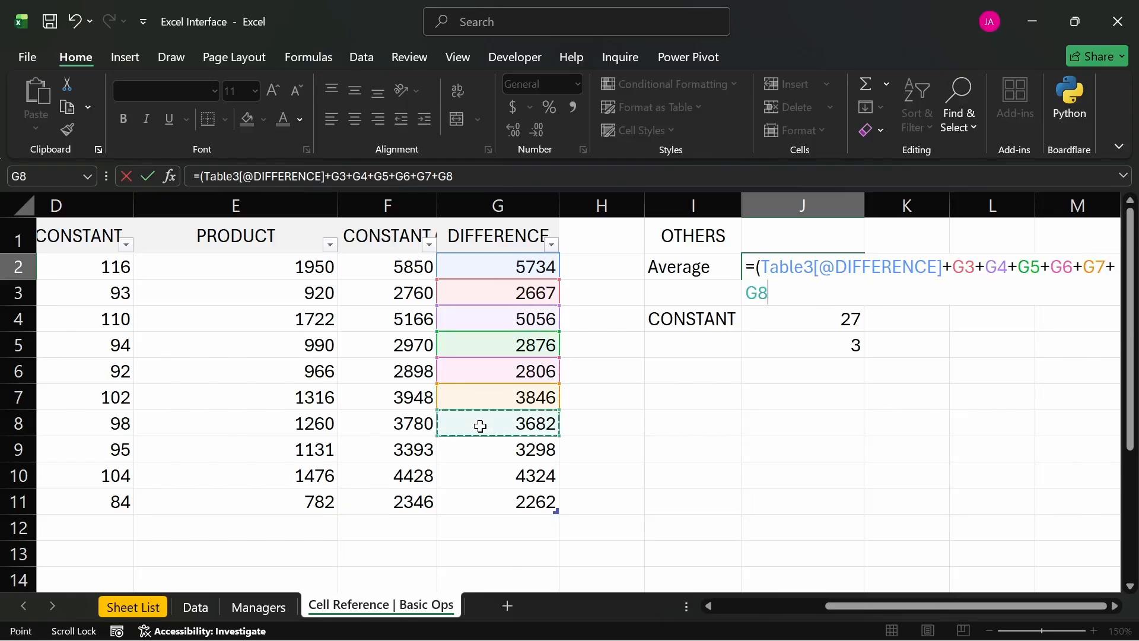
{"action": "type", "text": "+"}
{"action": "left_click", "coordinate": [484, 454]}
{"action": "type", "text": "+"}
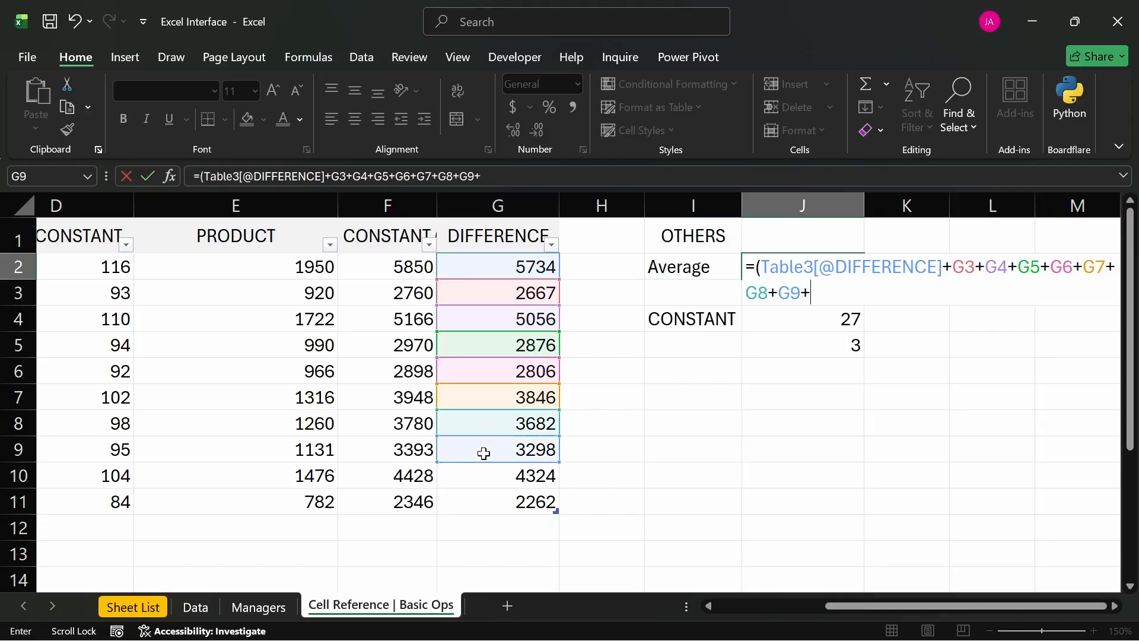
{"action": "left_click", "coordinate": [495, 473]}
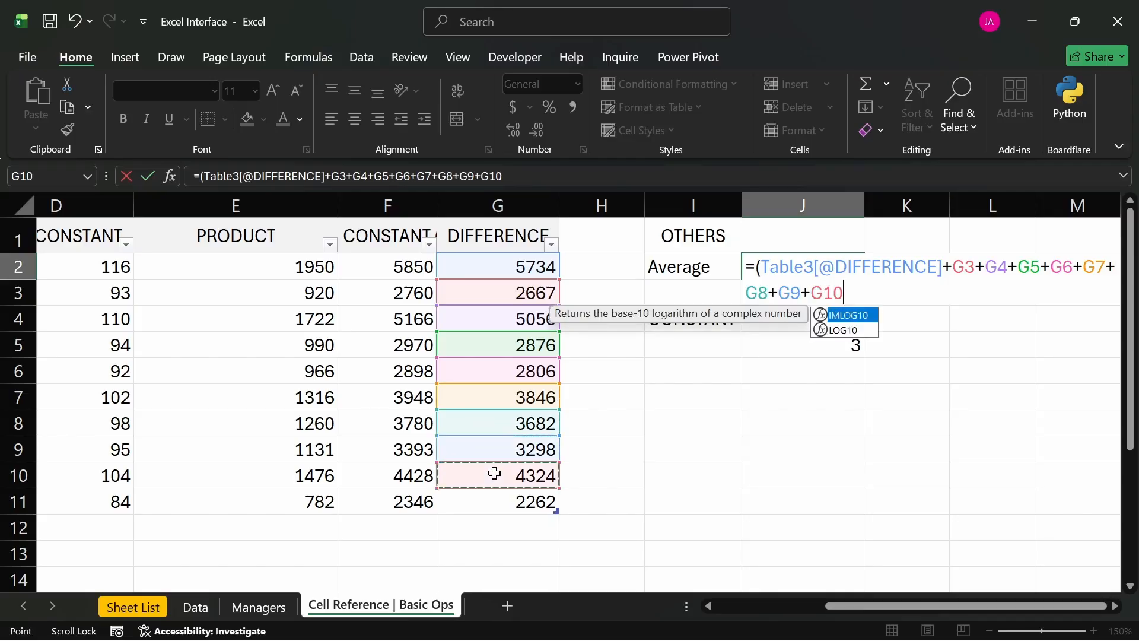
{"action": "type", "text": "+"}
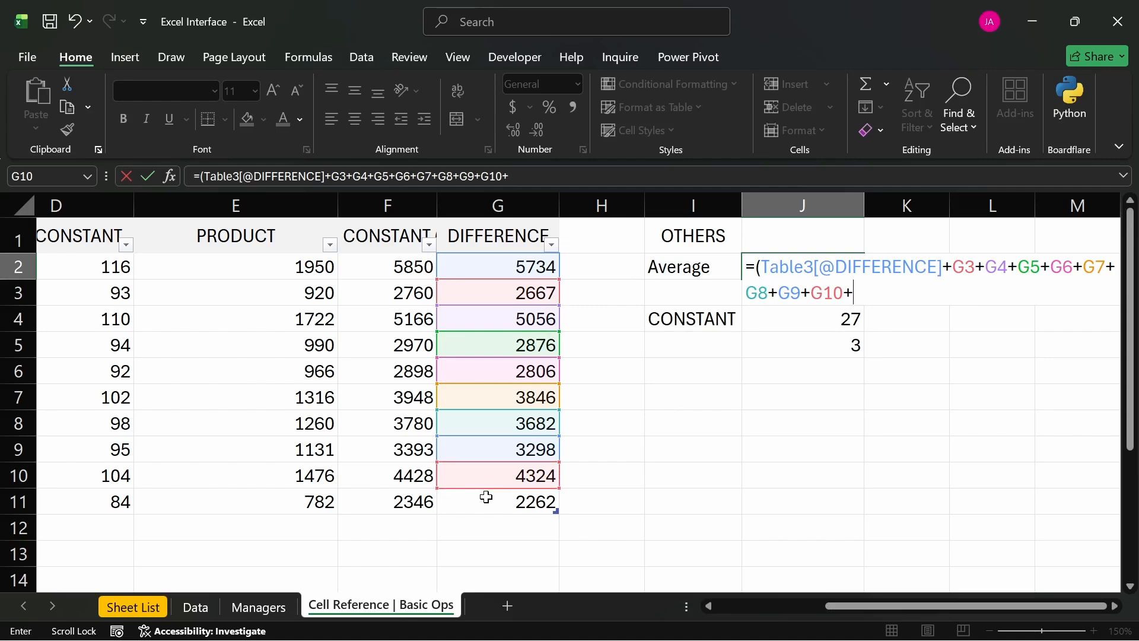
{"action": "left_click", "coordinate": [490, 502]}
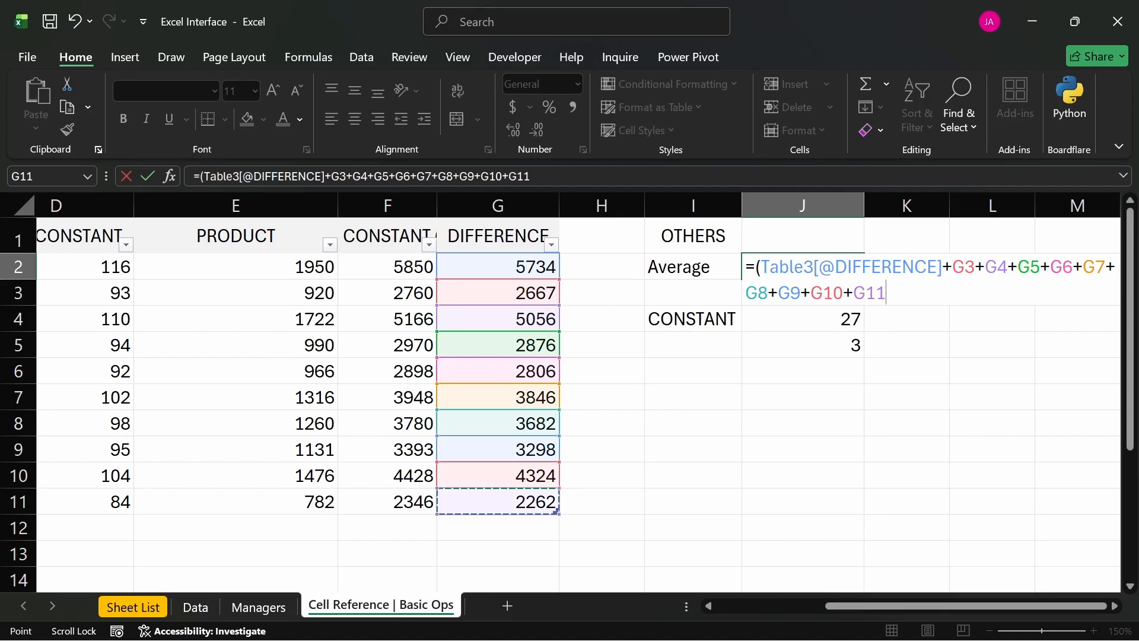
{"action": "left_click_drag", "start_coordinate": [942, 266], "coordinate": [770, 267]}
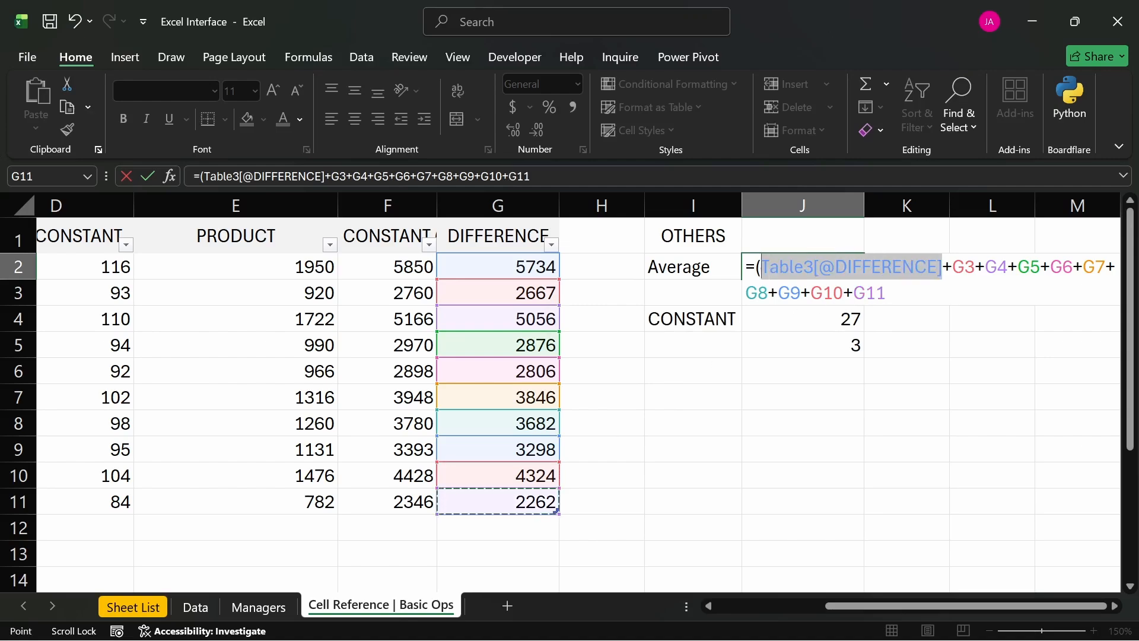
{"action": "type", "text": "g2"}
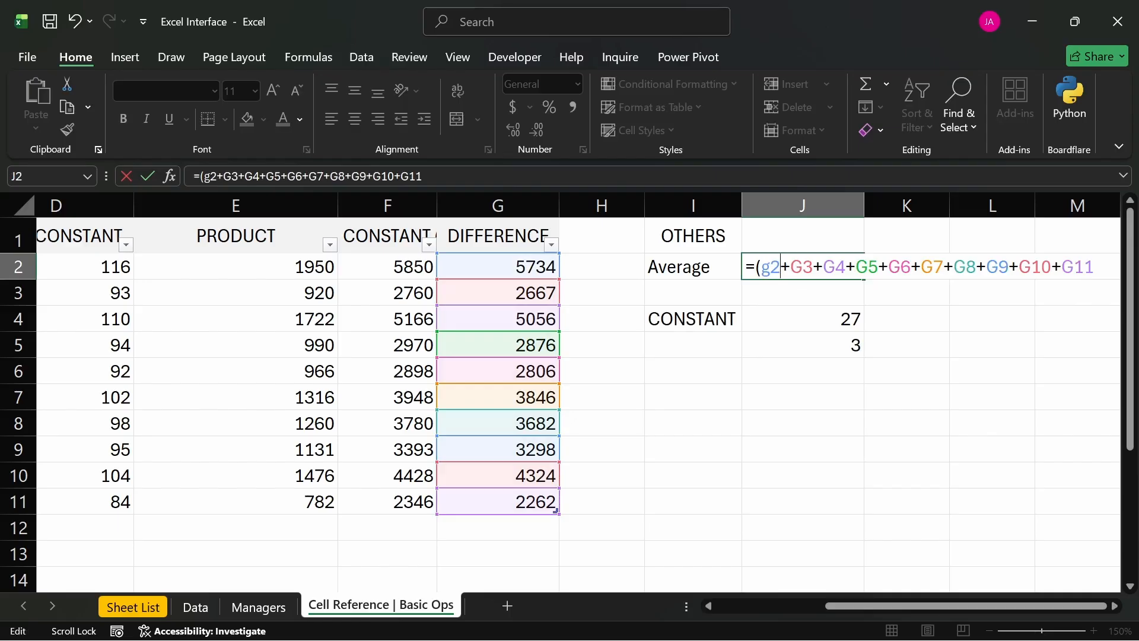
{"action": "key", "text": "BackSpace"}
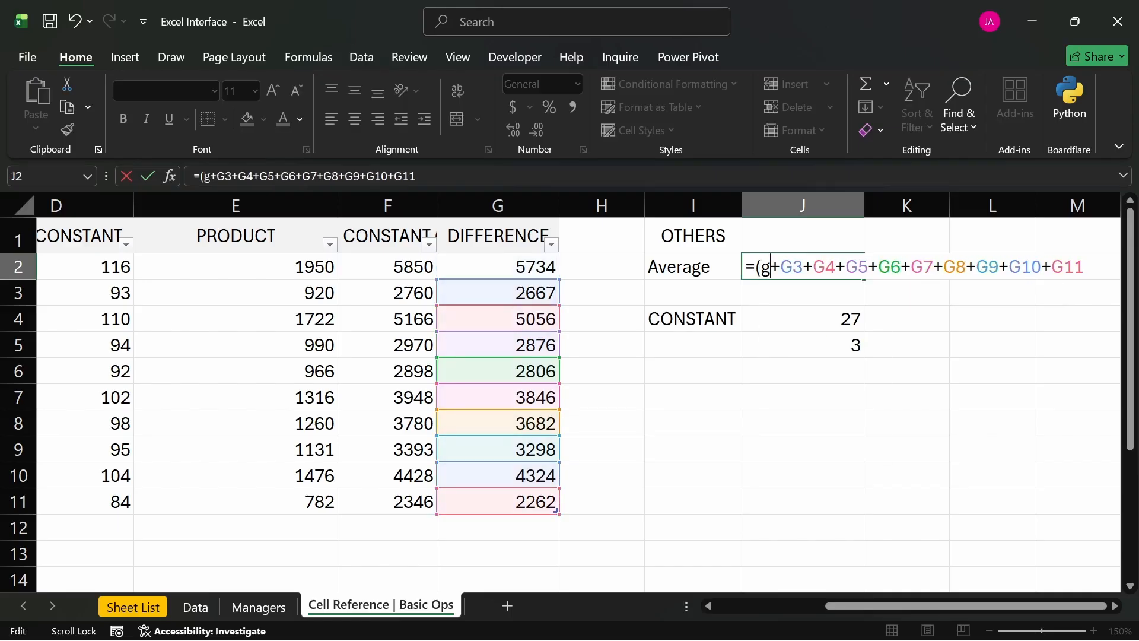
{"action": "key", "text": "BackSpace"}
{"action": "type", "text": "G2"}
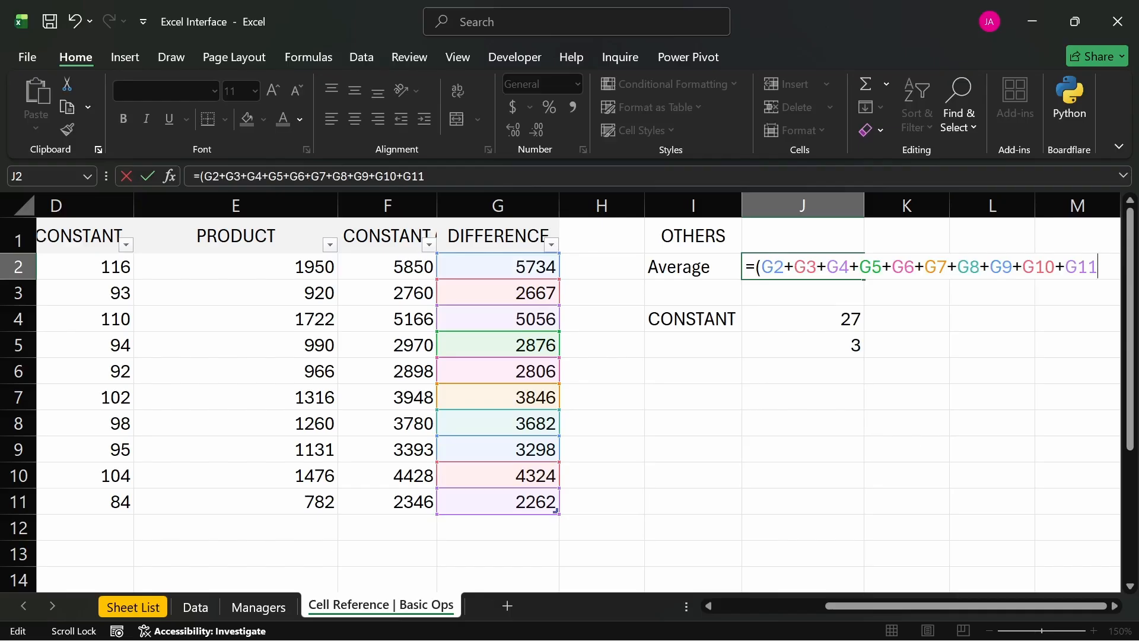
{"action": "type", "text": ")/"}
- Complete the J2 formula by closing the parenthesis around the sum and dividing it by 10
{"action": "type", "text": "10"}
{"action": "key", "text": "Return"}
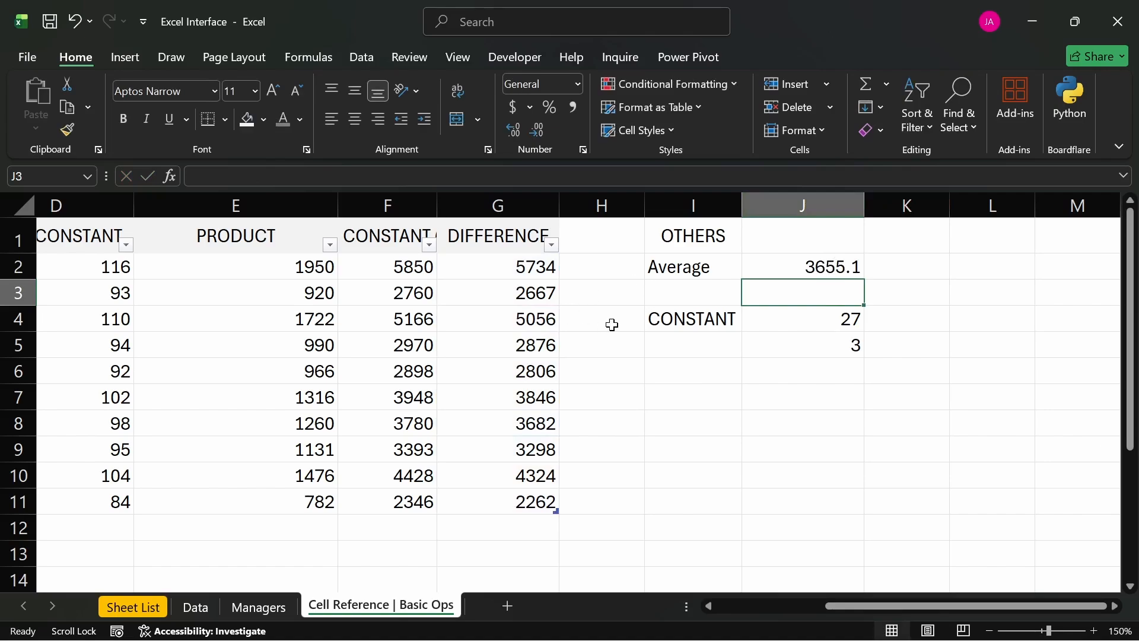
- Move the CONSTANT label and its two values up one row so the block starts in I3, directly below Average
{"action": "left_click", "coordinate": [774, 346]}
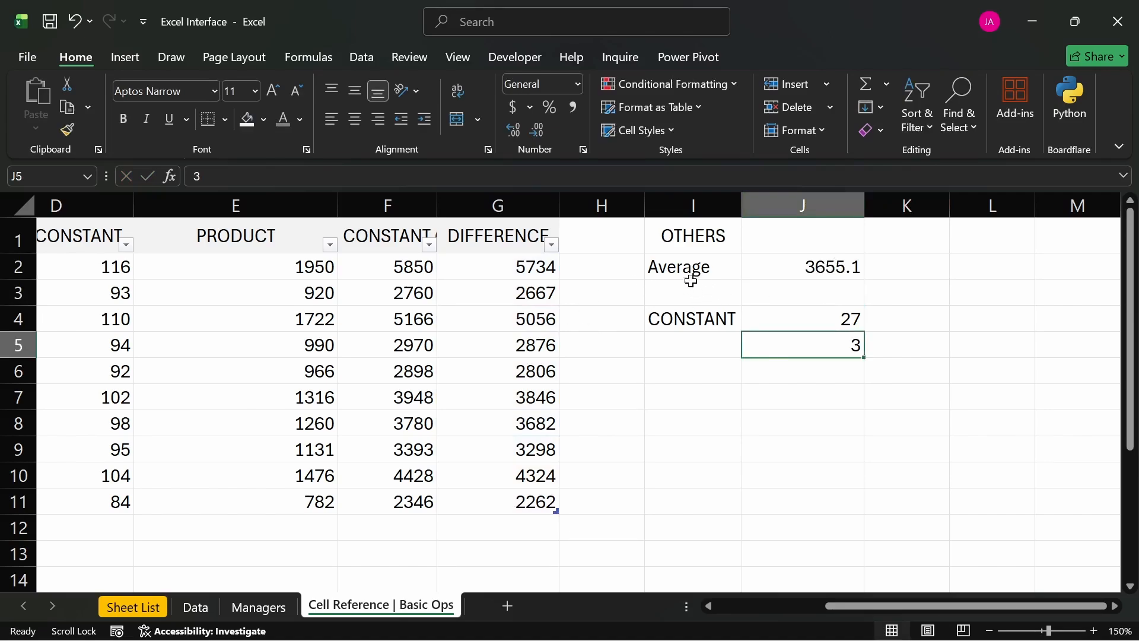
{"action": "left_click_drag", "start_coordinate": [686, 313], "coordinate": [769, 293]}
{"action": "left_click", "coordinate": [761, 344]}
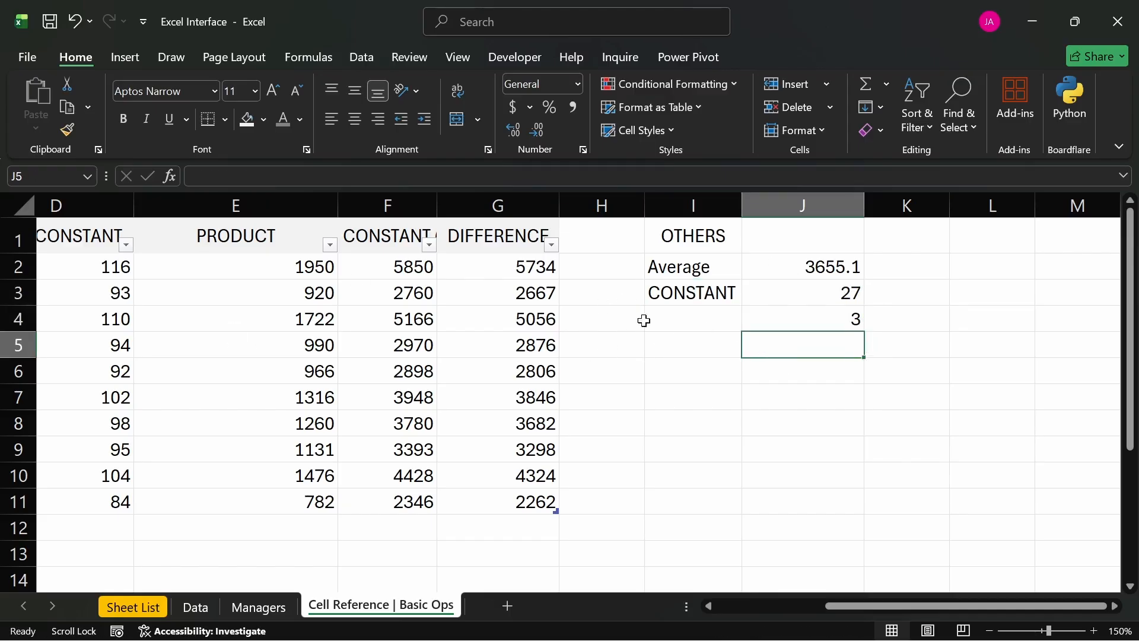
- Check the formulas in E2 and F2 to see which cells they refer to after the constants were moved
{"action": "left_click", "coordinate": [305, 272]}
{"action": "double_click", "coordinate": [304, 272]}
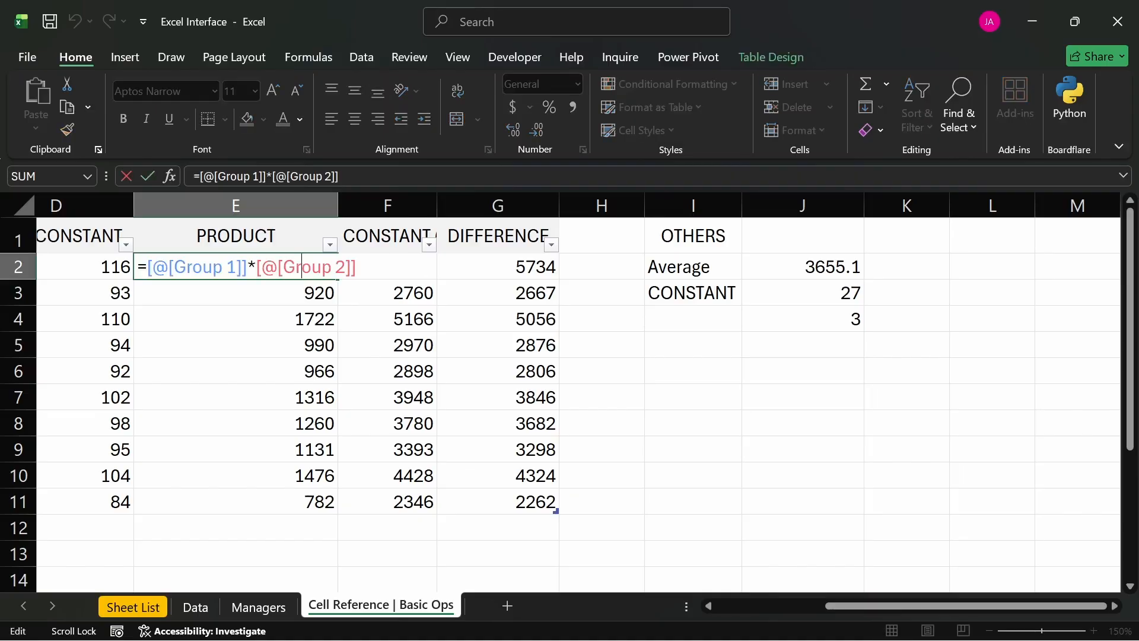
{"action": "key", "text": "Return"}
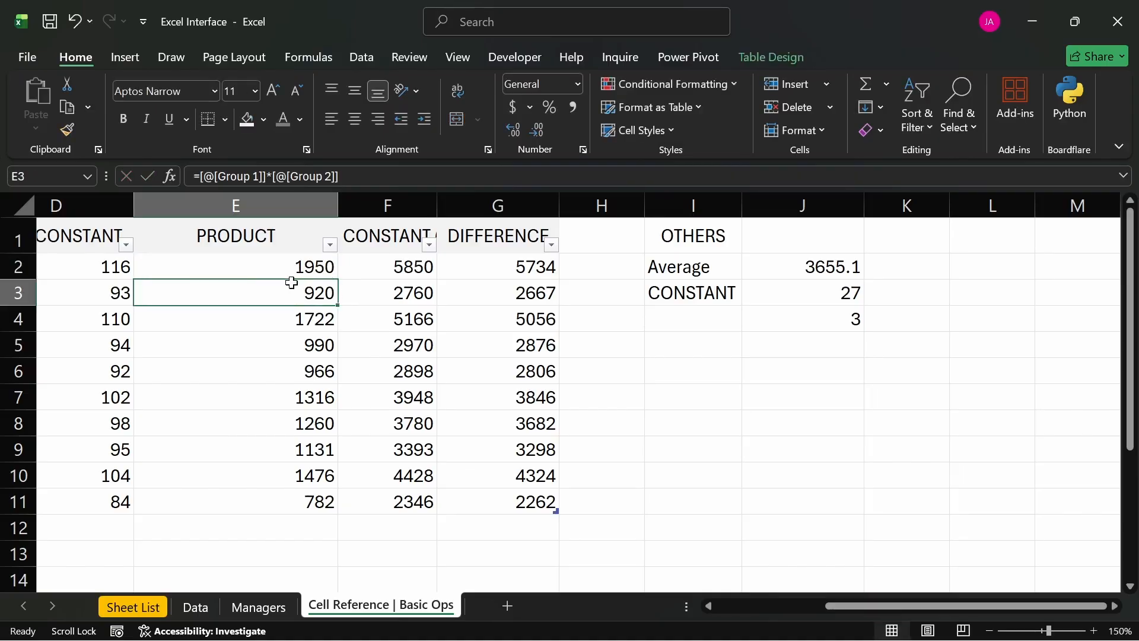
{"action": "double_click", "coordinate": [415, 266]}
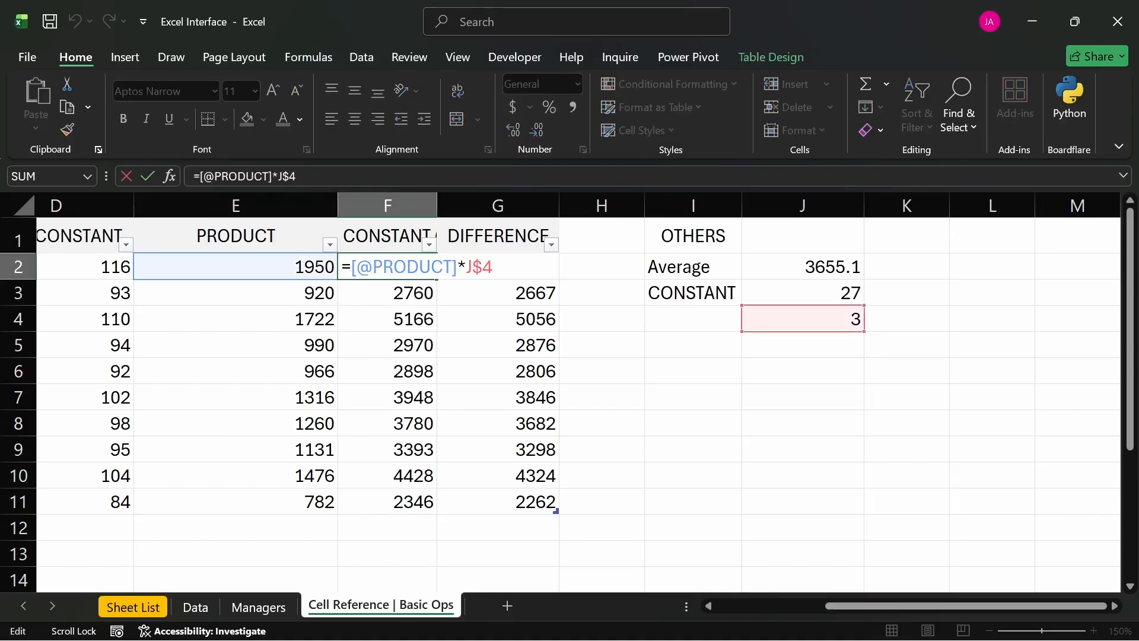
{"action": "key", "text": "Return"}
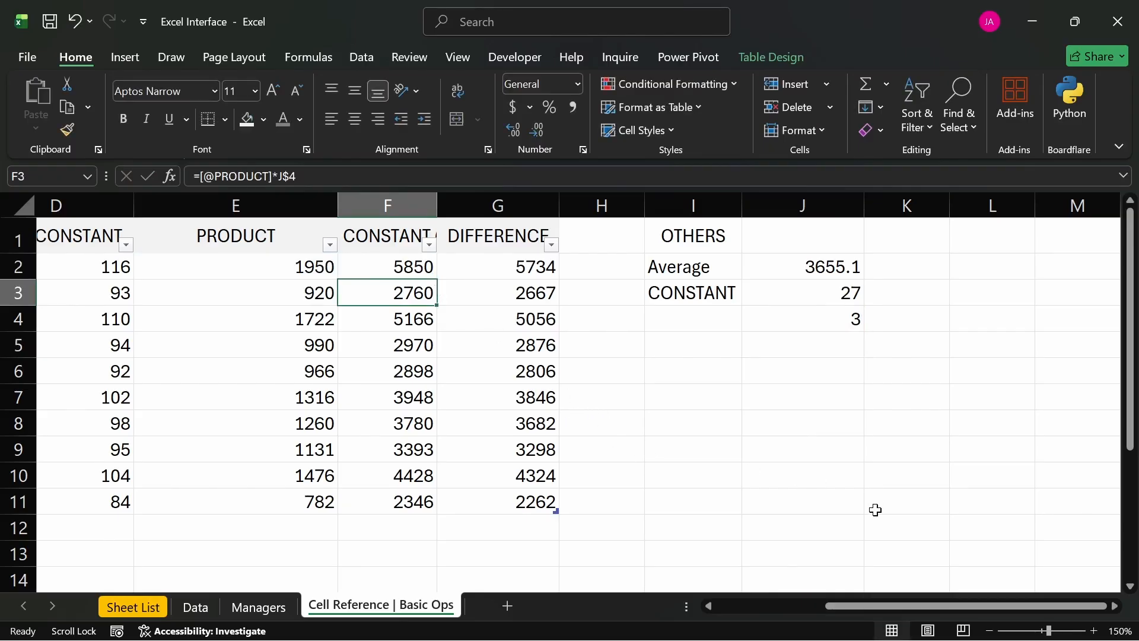
- Review the whole table from Group 1 to DIFFERENCE and inspect the cells referenced by the average formula in J2
{"action": "left_click_drag", "start_coordinate": [870, 607], "coordinate": [763, 608]}
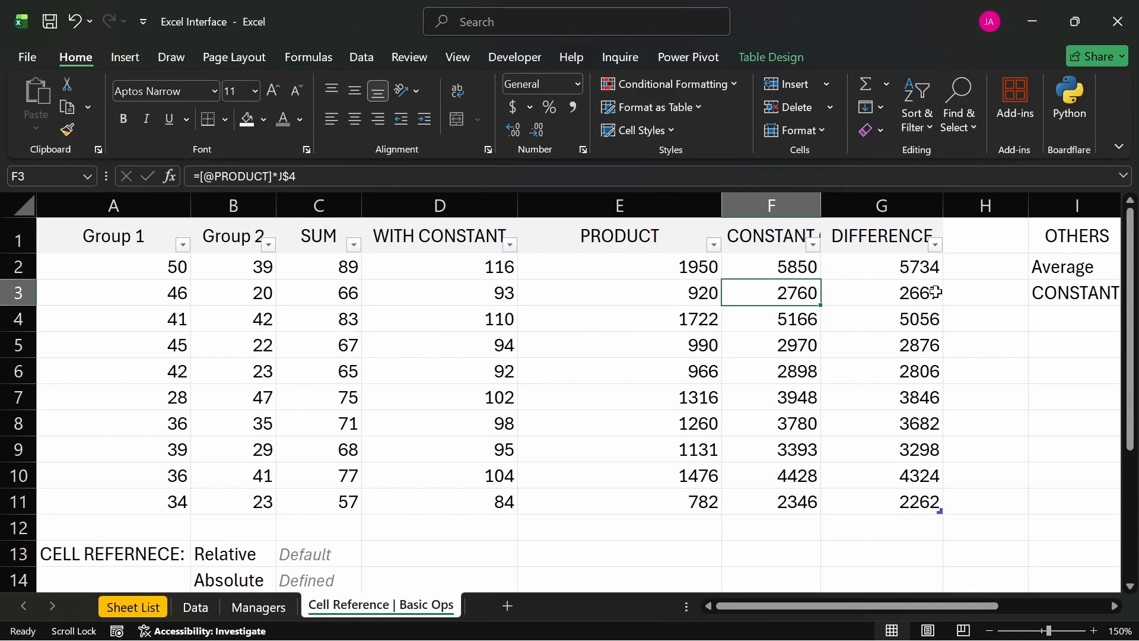
{"action": "left_click_drag", "start_coordinate": [819, 605], "coordinate": [923, 603]}
{"action": "left_click", "coordinate": [814, 259]}
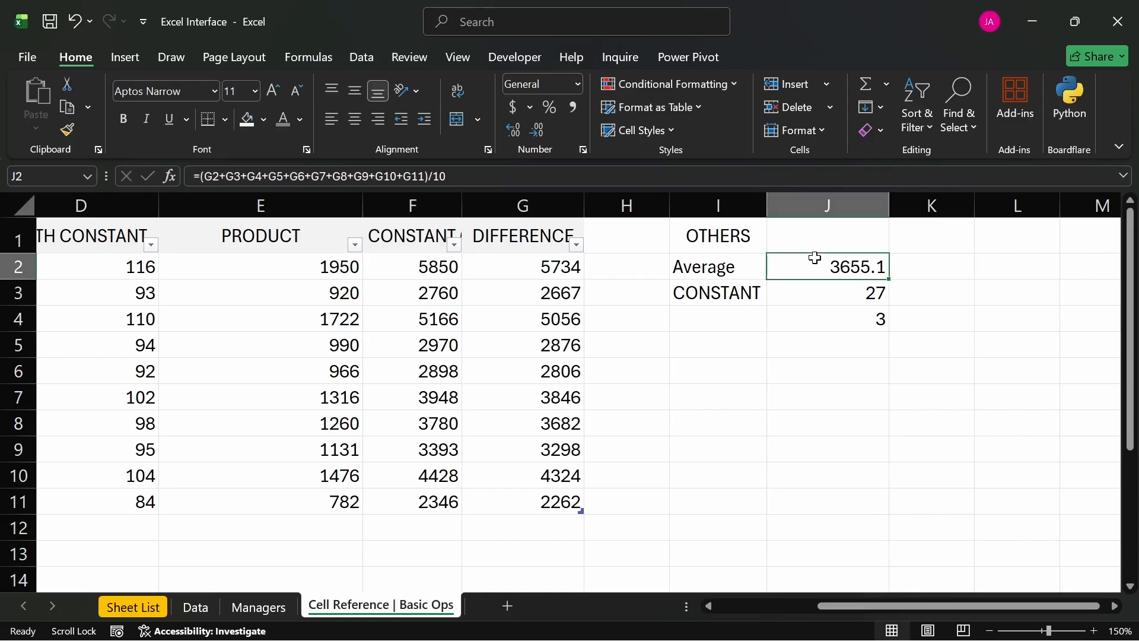
{"action": "double_click", "coordinate": [819, 265]}
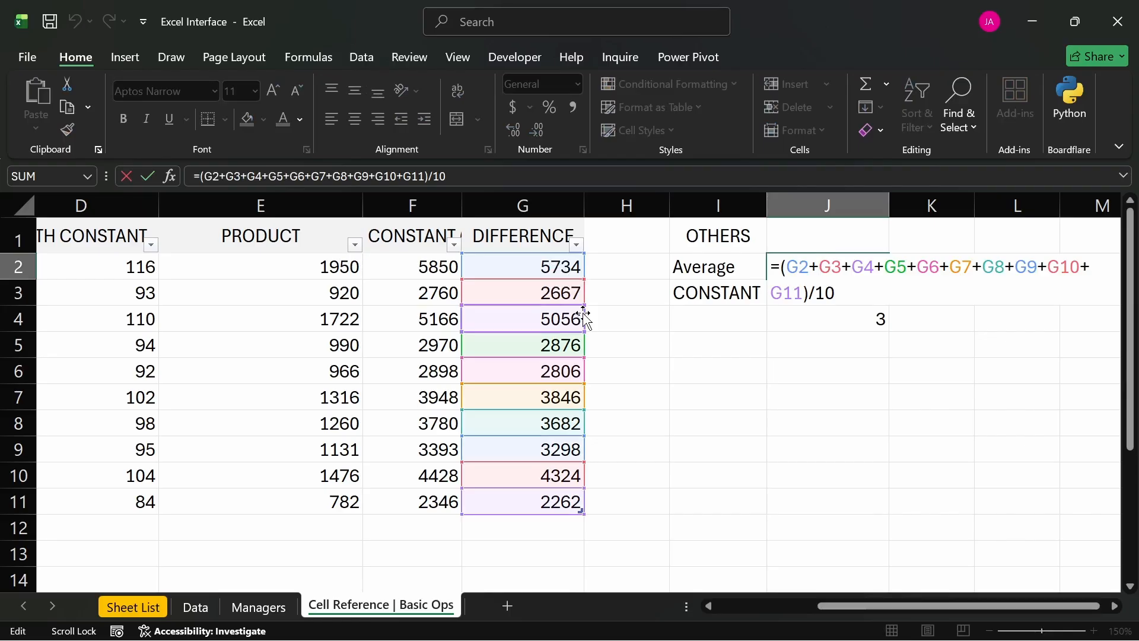
{"action": "key", "text": "Return"}
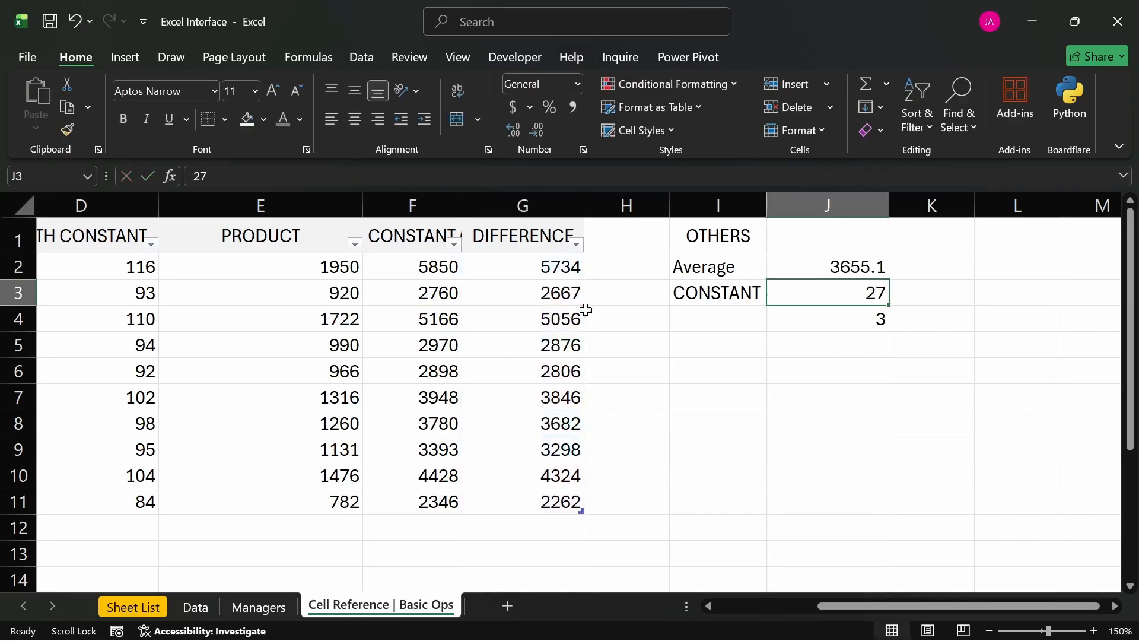